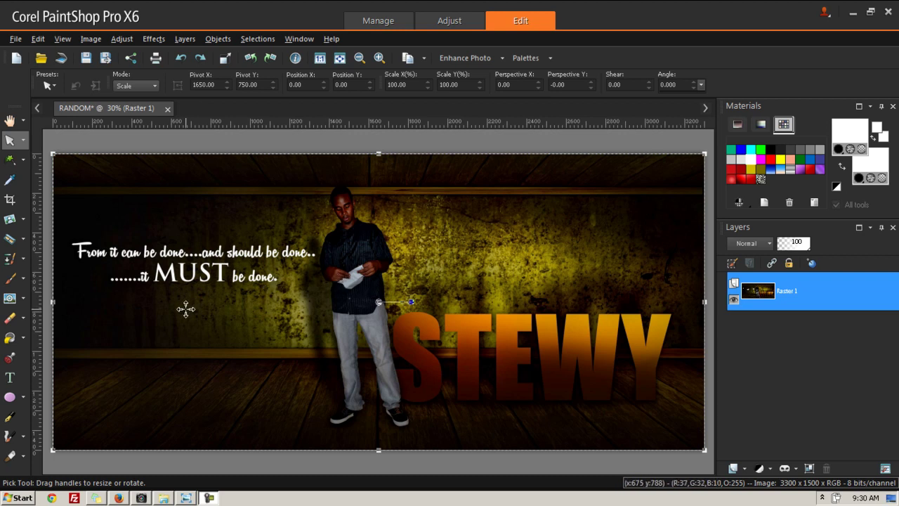
Step: Adjust the workspace view and switch to the Pan tool
scroll(341, 292, up, 1)
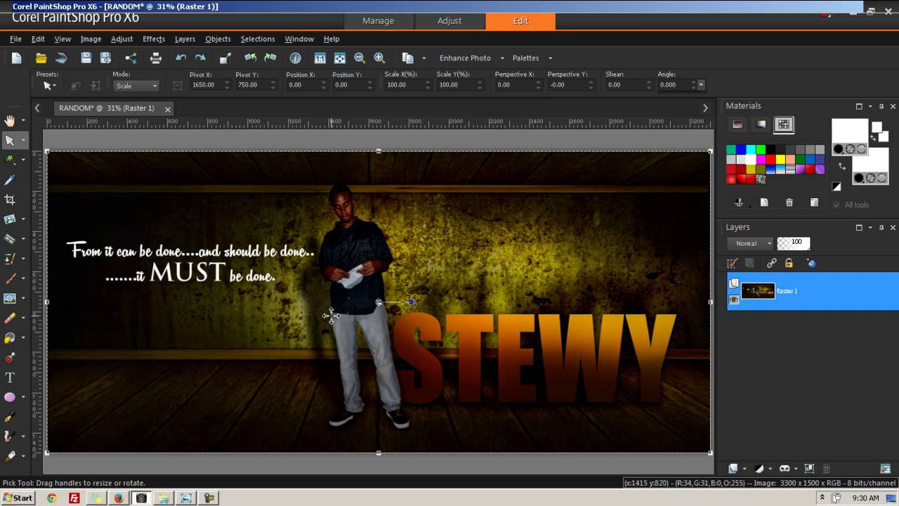
scroll(351, 362, up, 1)
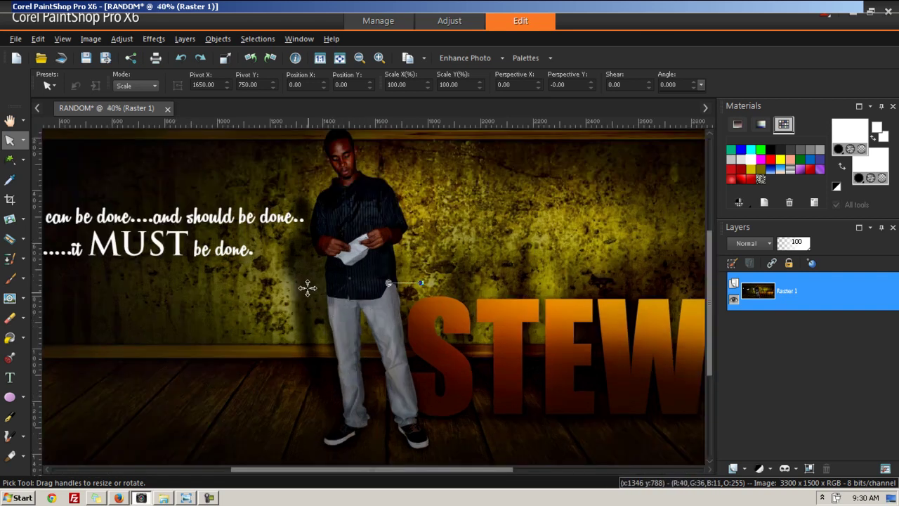
scroll(309, 291, down, 1)
scroll(312, 299, up, 2)
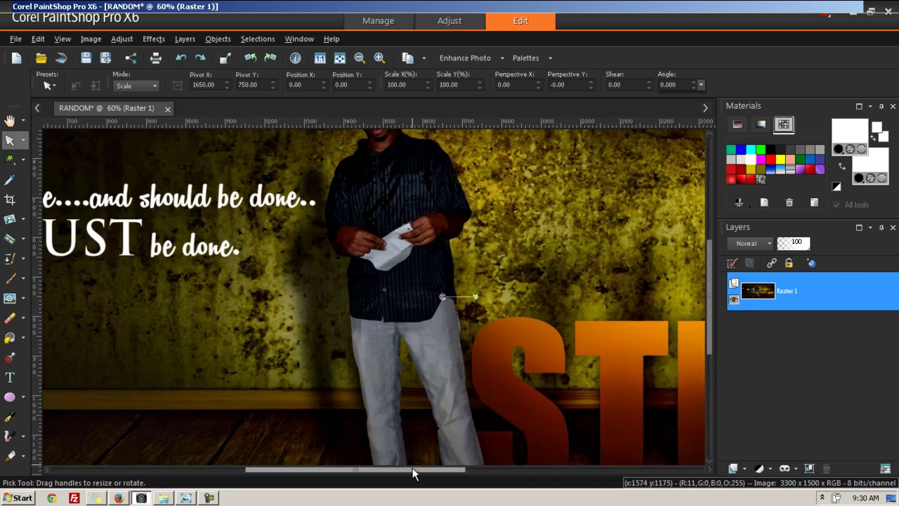
drag(413, 470, 442, 477)
scroll(237, 327, down, 2)
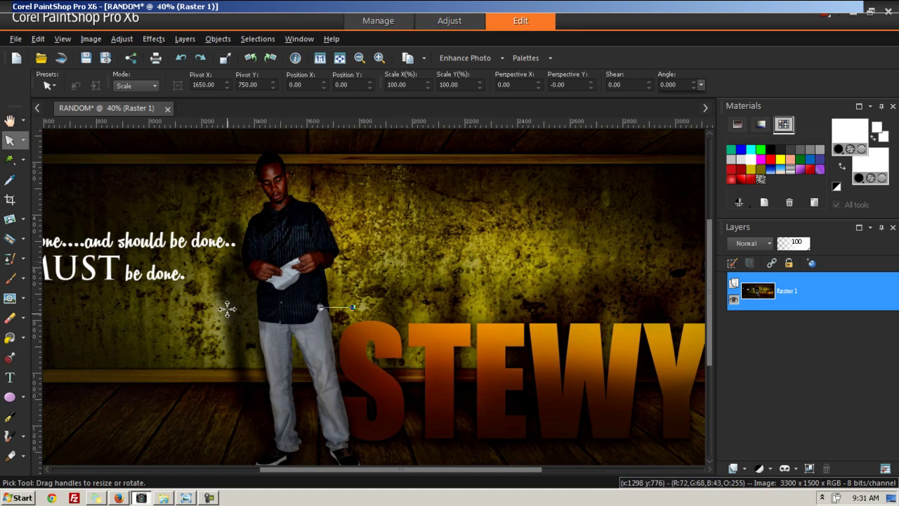
scroll(410, 291, down, 1)
scroll(409, 302, up, 1)
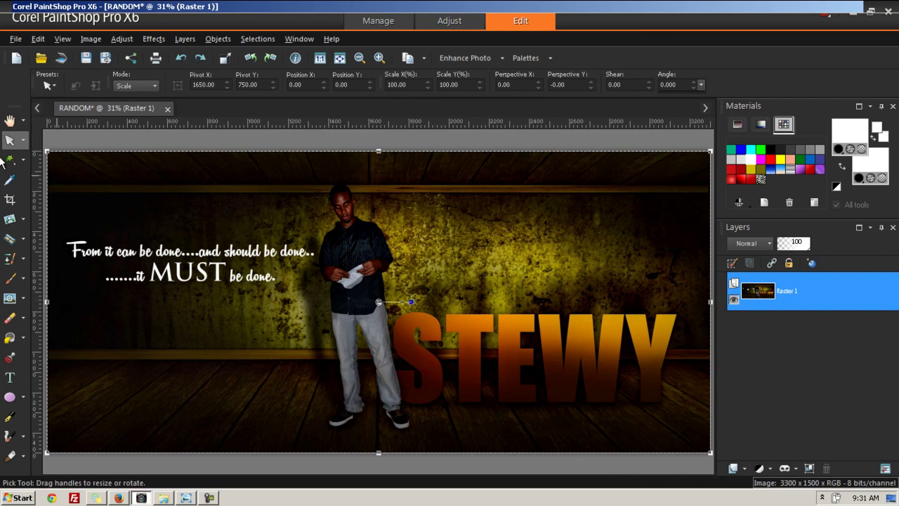
click(10, 124)
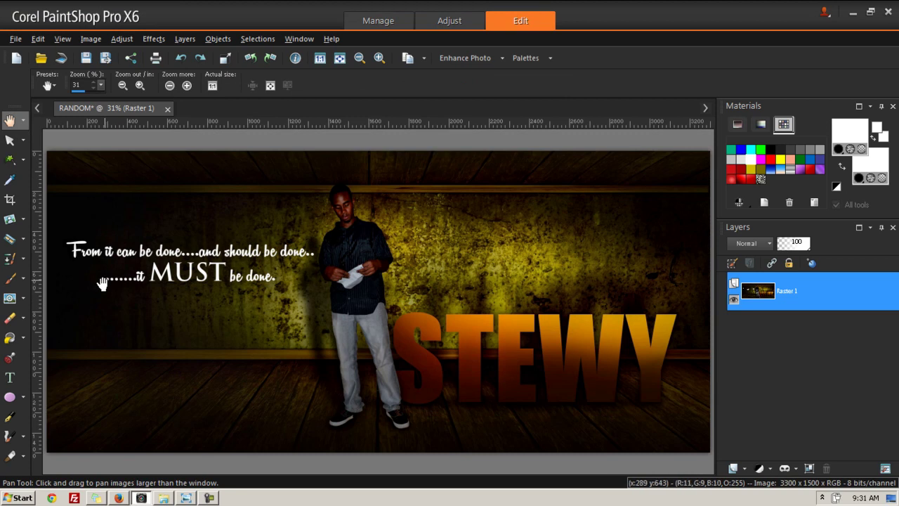
Step: Start a new transparent raster image of 11 × 5 inches at 300 pixels/inch
scroll(96, 299, down, 1)
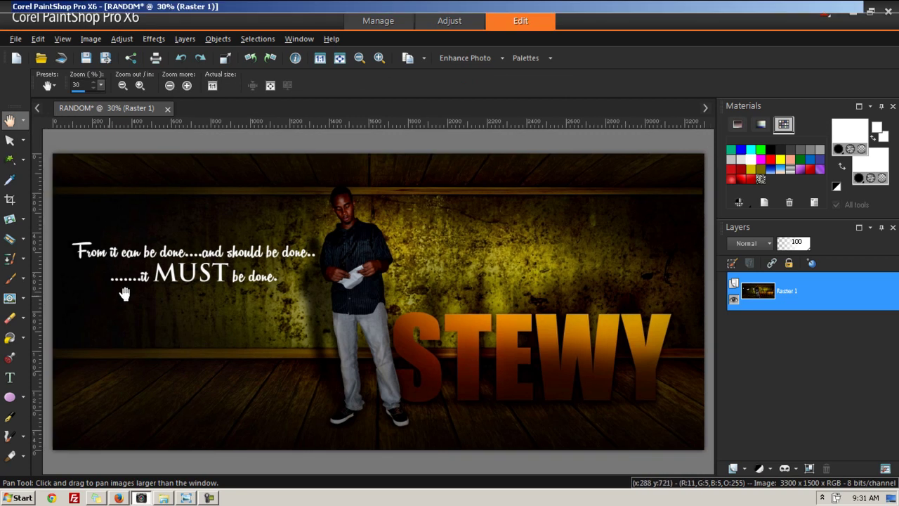
scroll(237, 302, up, 1)
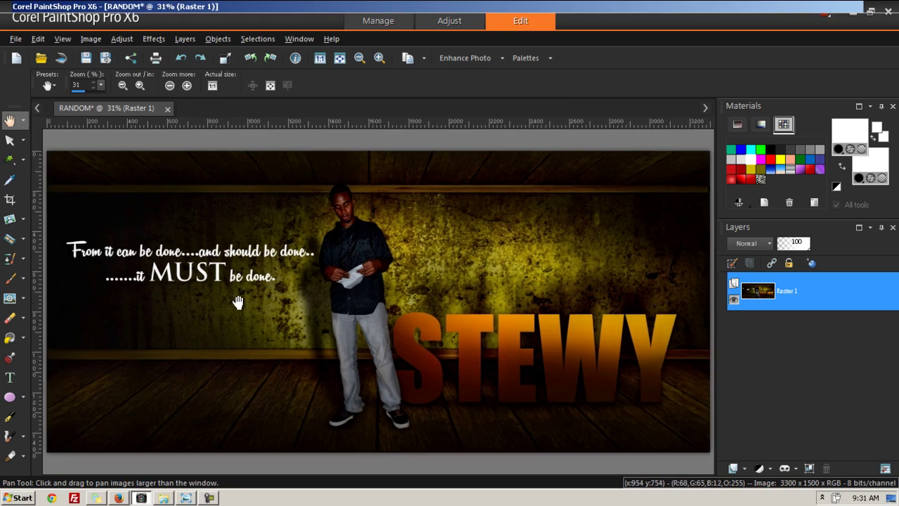
click(14, 39)
click(29, 56)
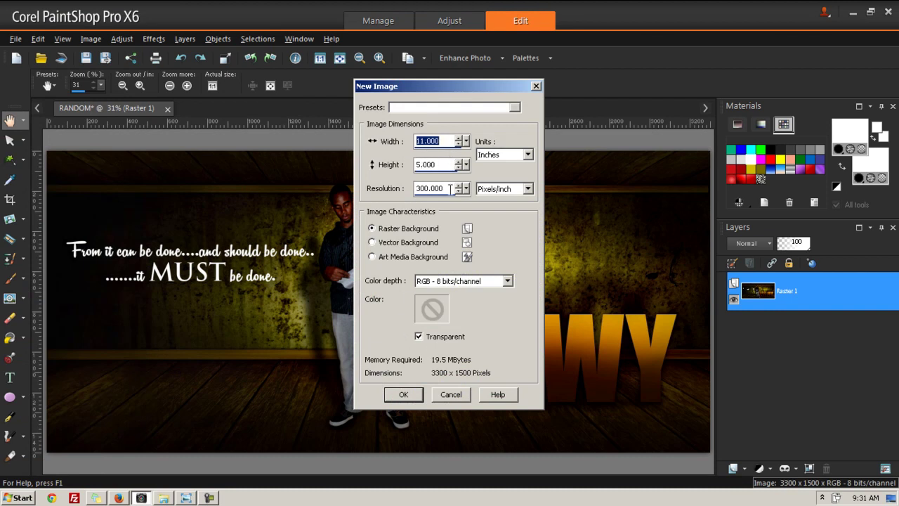
Step: Create the 3300 × 1500 image, Image3, and flood-fill its canvas white
click(401, 396)
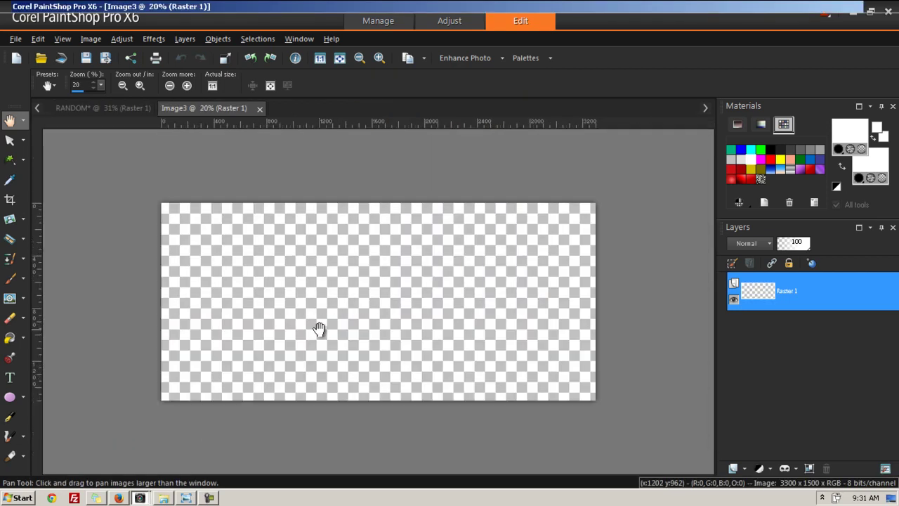
click(10, 338)
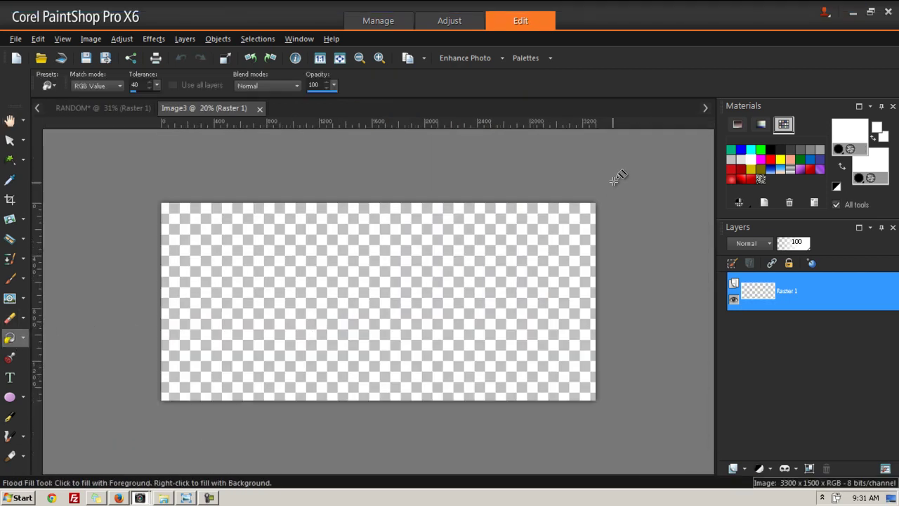
click(384, 293)
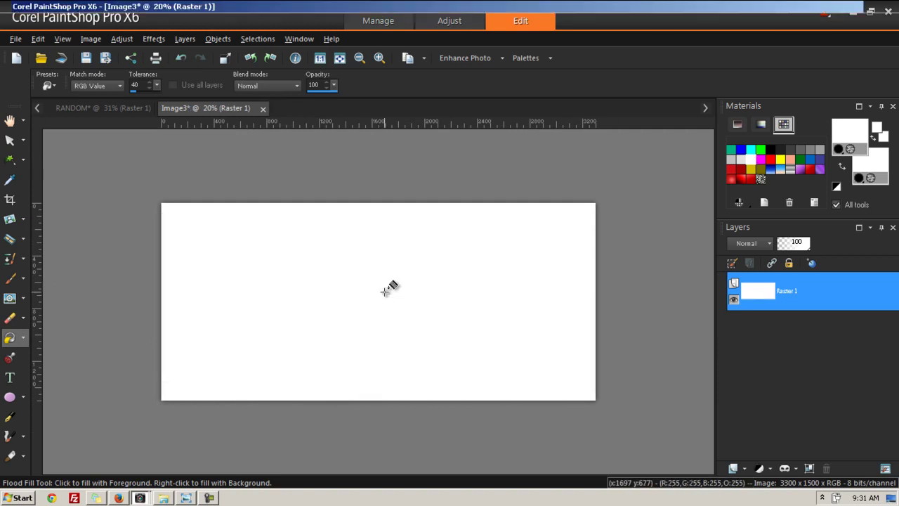
Step: Glance at the RANDOM banner, then bring the browser's wood texture forward
click(81, 112)
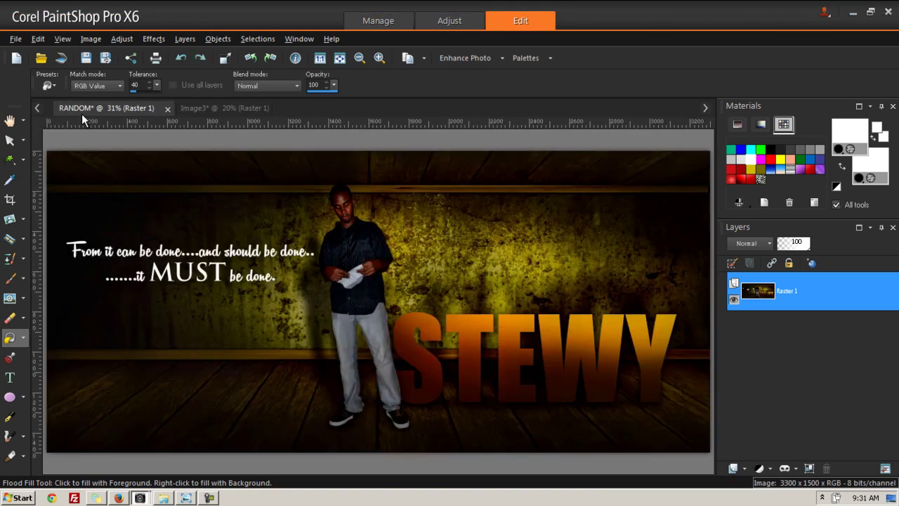
click(218, 109)
scroll(370, 348, up, 1)
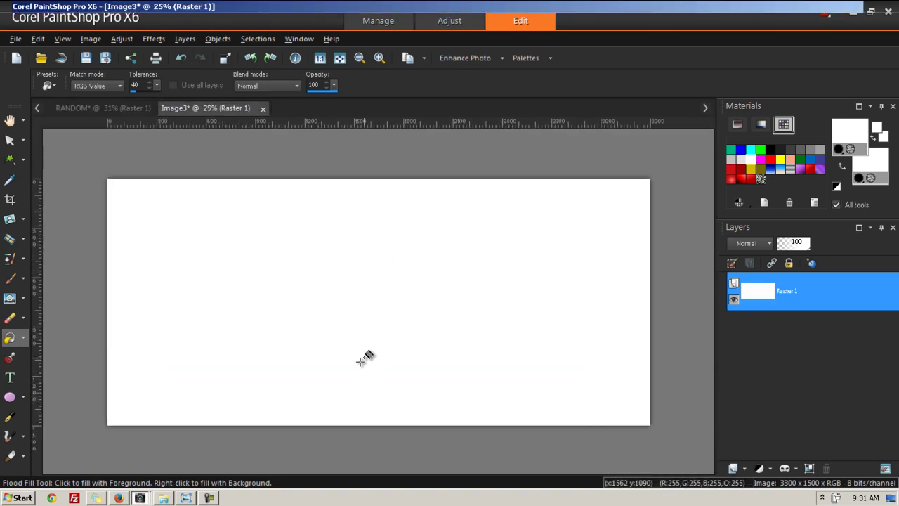
click(119, 498)
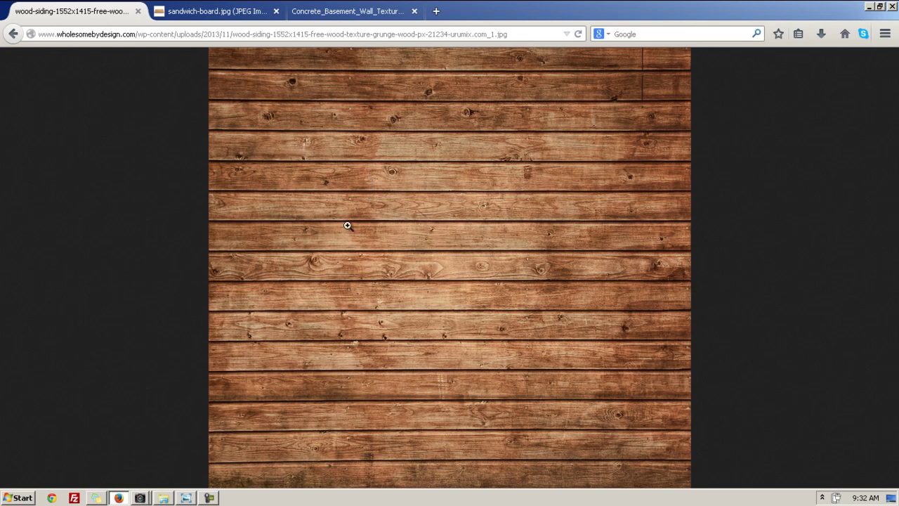
Step: Copy the wood plank texture image in Firefox and return to PaintShop's Image3
right_click(406, 200)
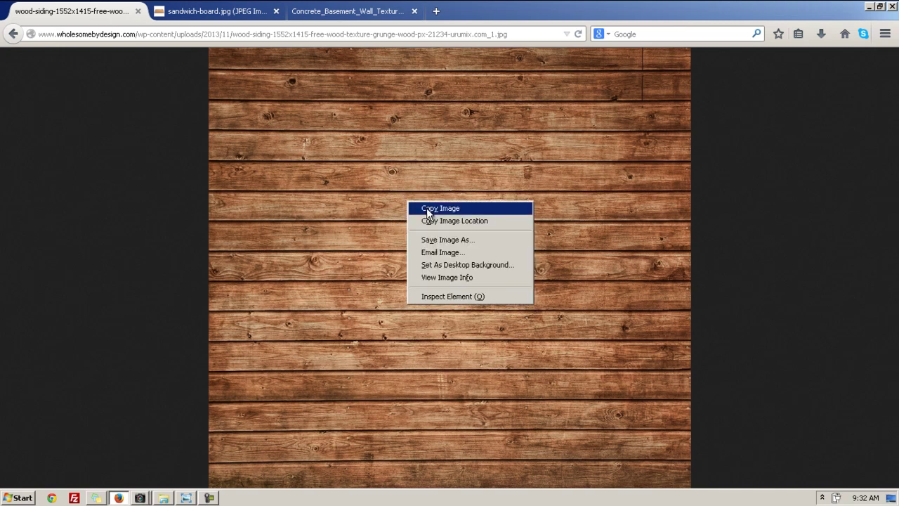
click(427, 209)
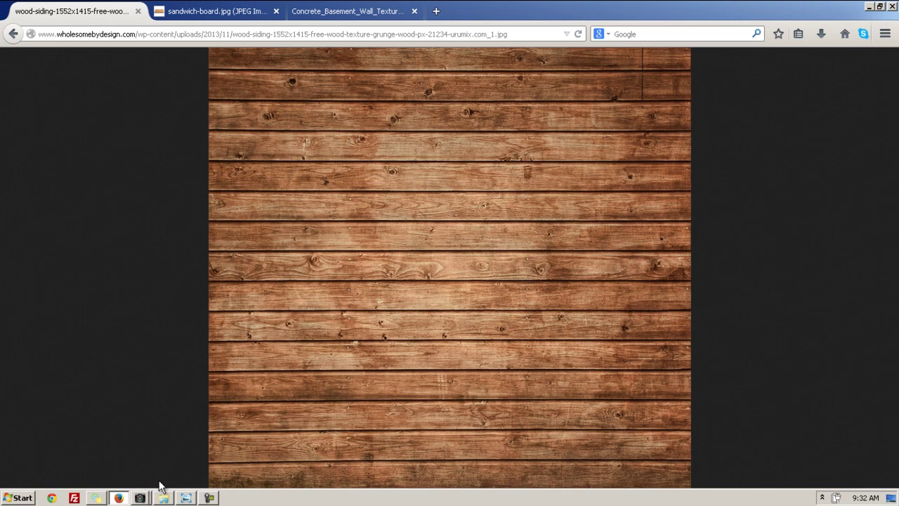
click(140, 497)
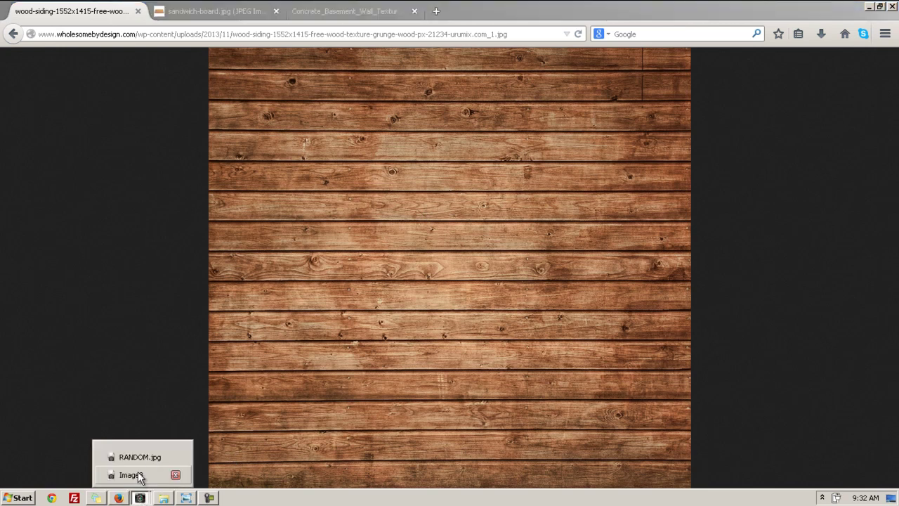
click(131, 475)
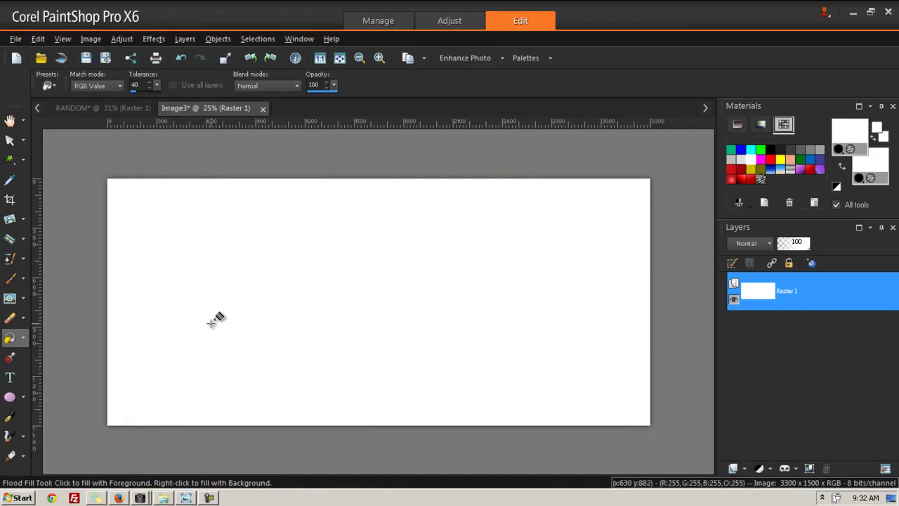
Step: Paste the wood texture into Image3 as a new layer, Raster 2
key(ctrl+v)
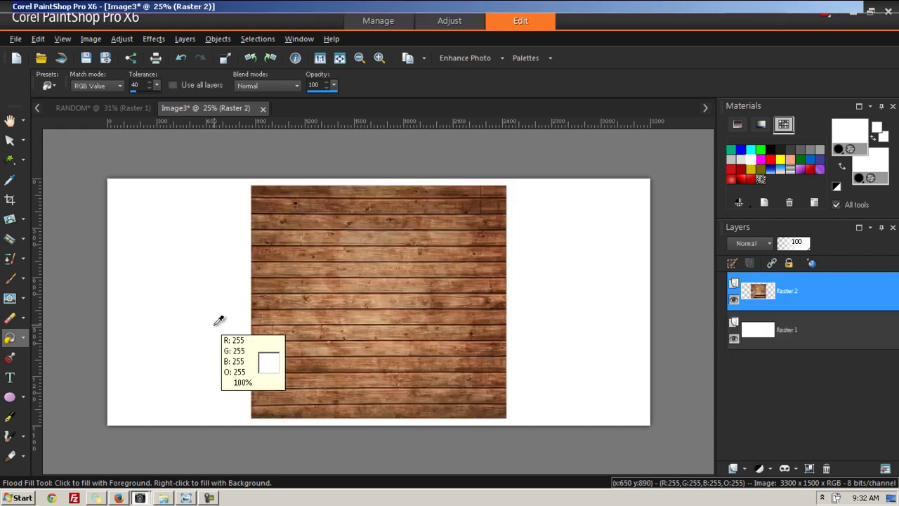
click(39, 40)
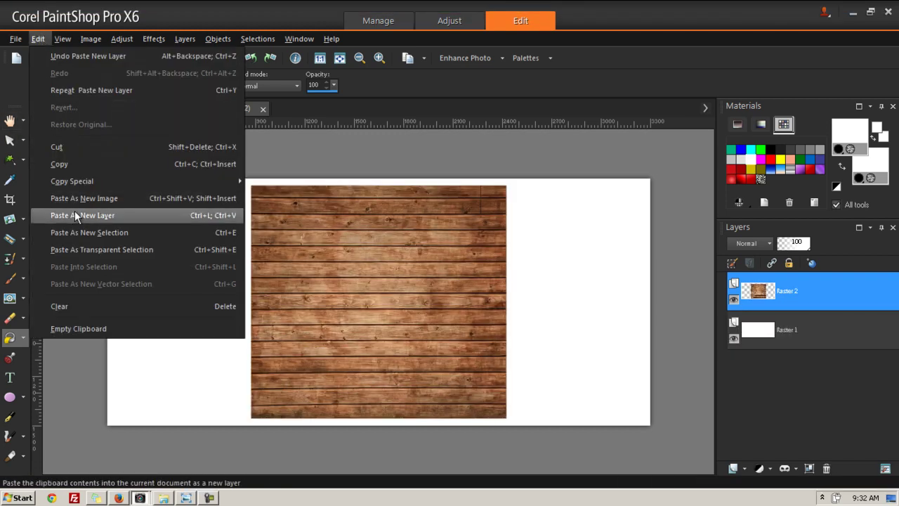
click(10, 142)
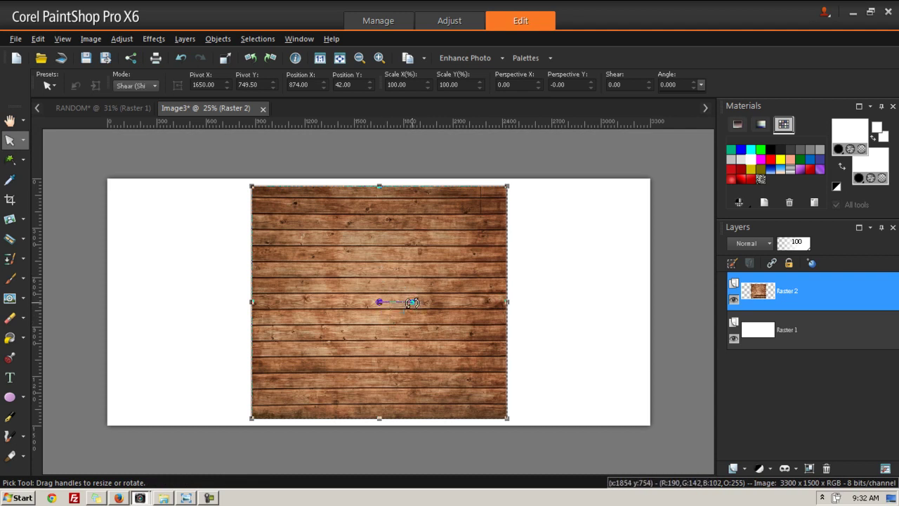
Step: Rotate the wood layer to 270° and stretch it to 138.21% × 245.44% over the canvas
drag(411, 302, 379, 273)
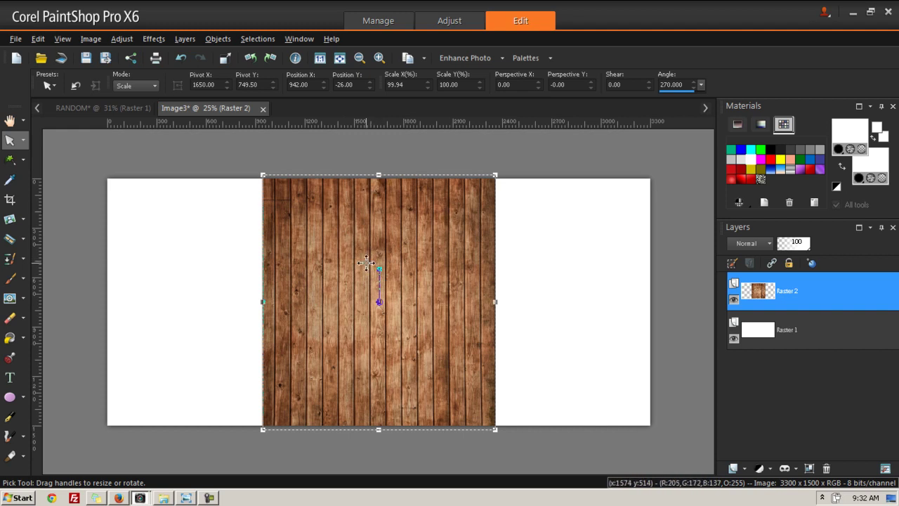
drag(496, 430, 601, 474)
scroll(558, 394, down, 3)
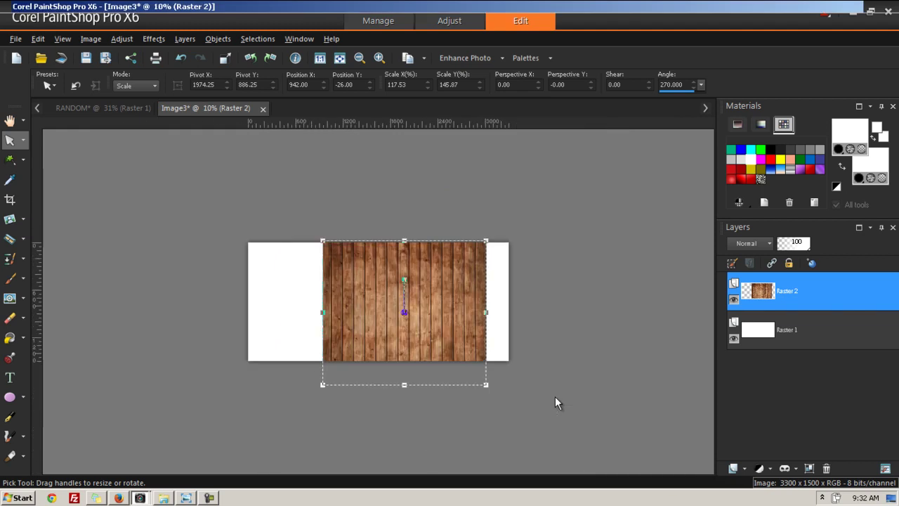
drag(467, 371, 492, 391)
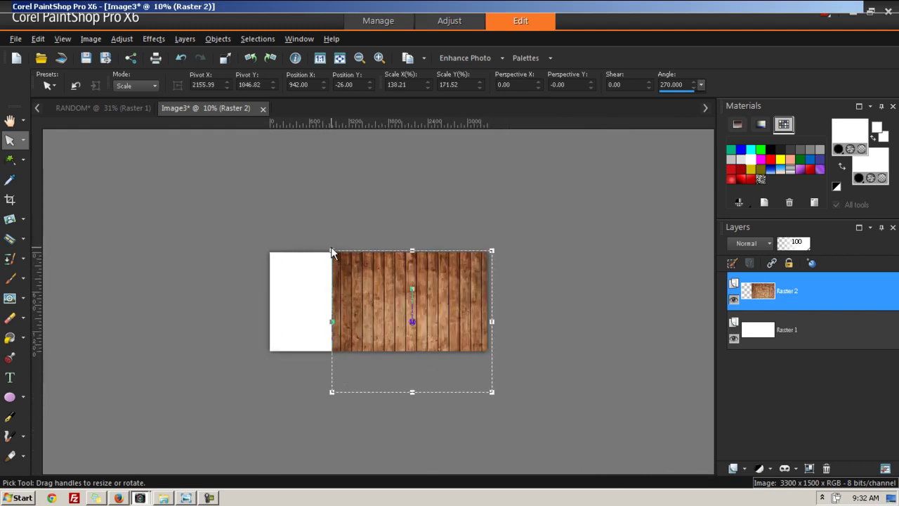
drag(335, 323, 268, 321)
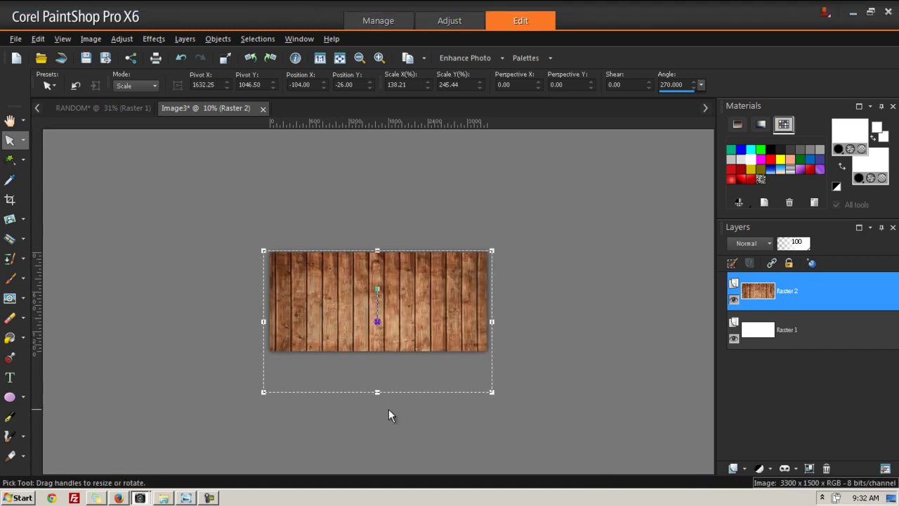
scroll(389, 409, up, 3)
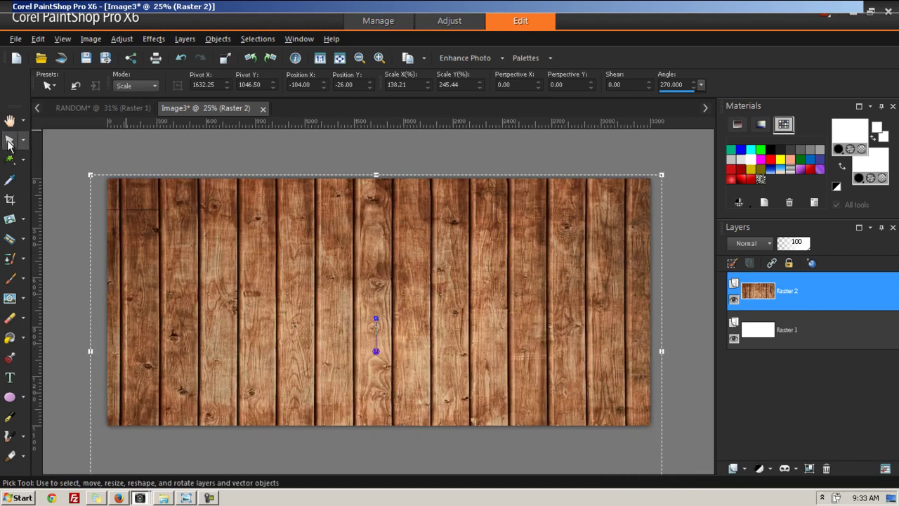
Step: Apply a perspective transform pulling the wood layer's top corners inward
click(130, 86)
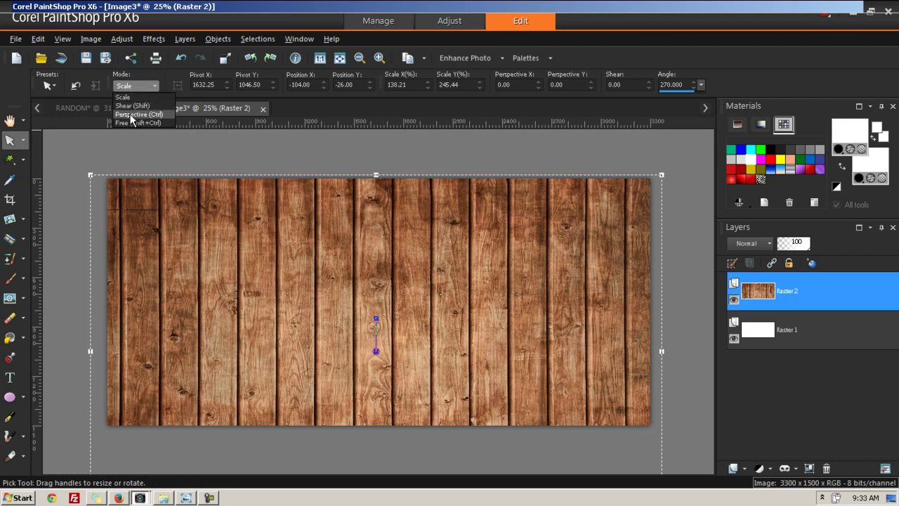
click(130, 115)
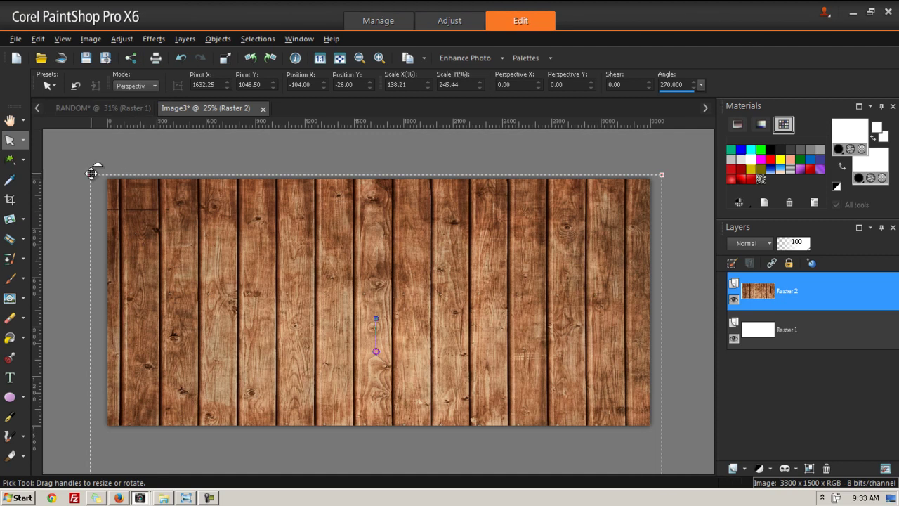
drag(92, 173, 325, 205)
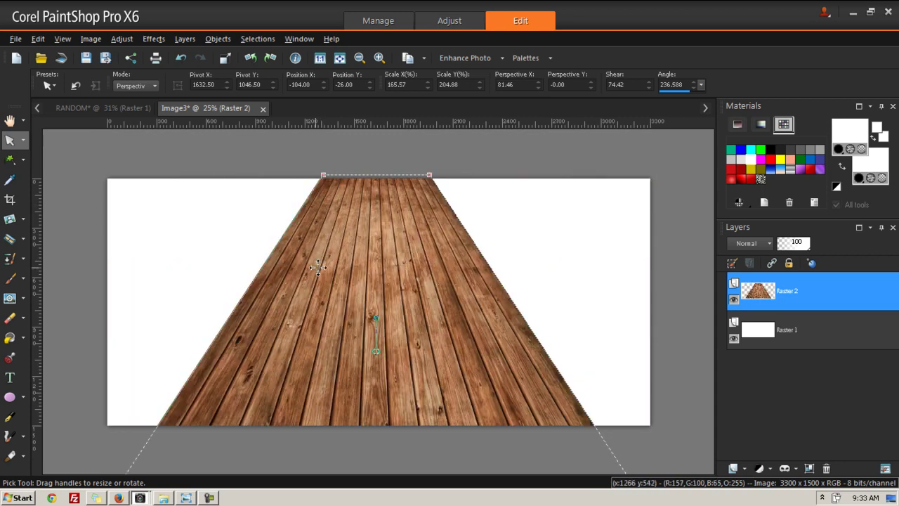
scroll(351, 308, down, 2)
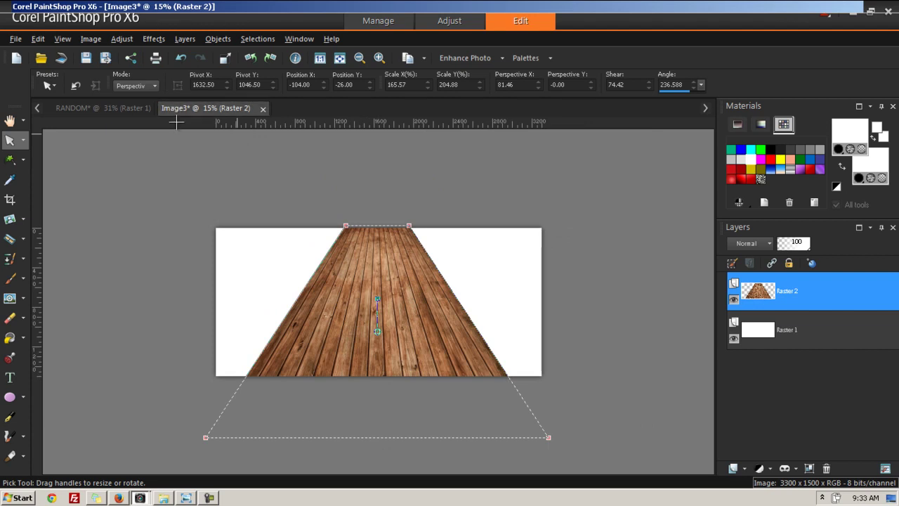
Step: Scale the wood into a flat floor strip spanning the canvas bottom
click(146, 85)
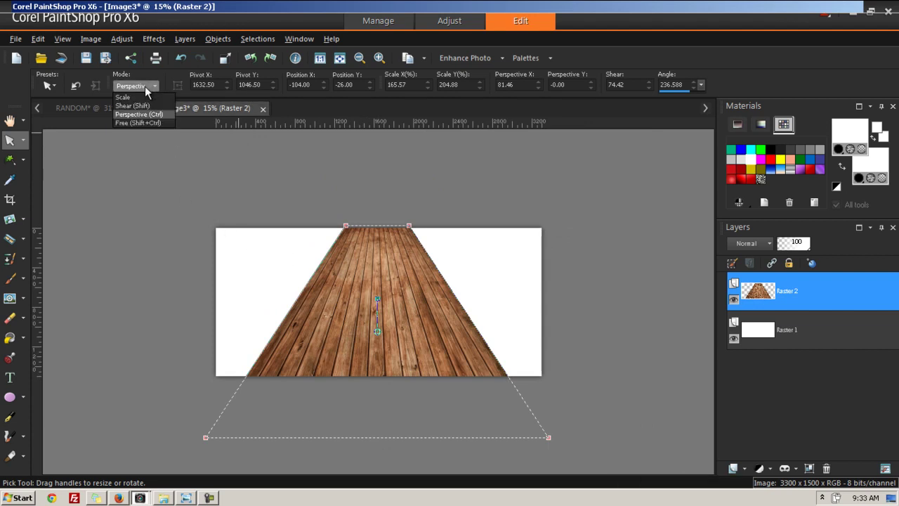
click(137, 96)
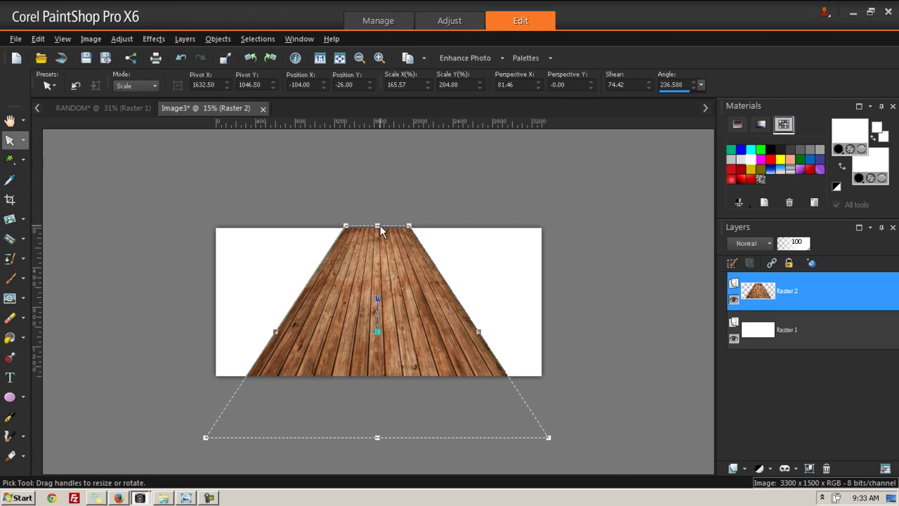
drag(380, 225, 378, 393)
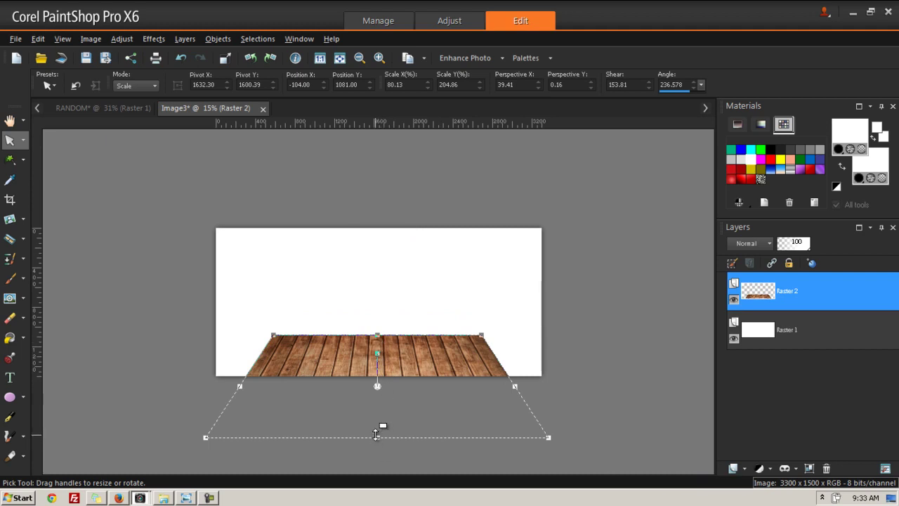
drag(377, 438, 378, 361)
drag(500, 360, 560, 360)
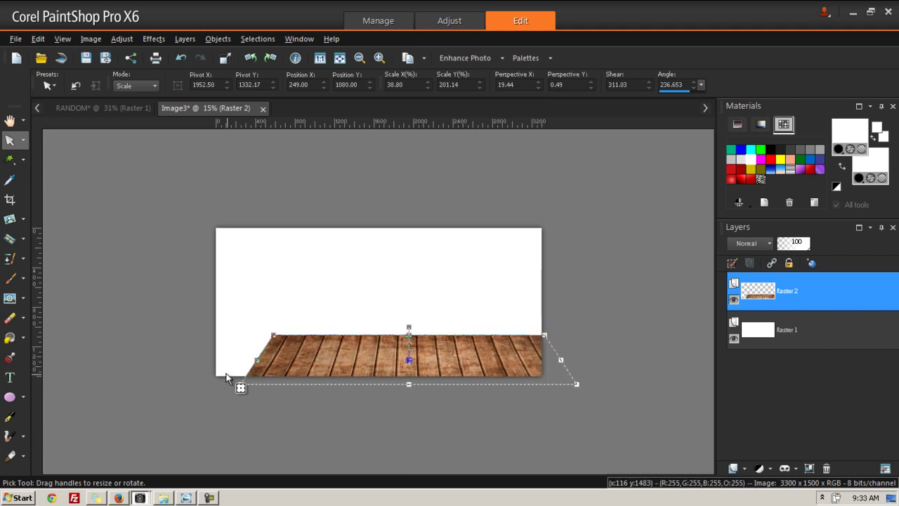
drag(256, 358, 188, 359)
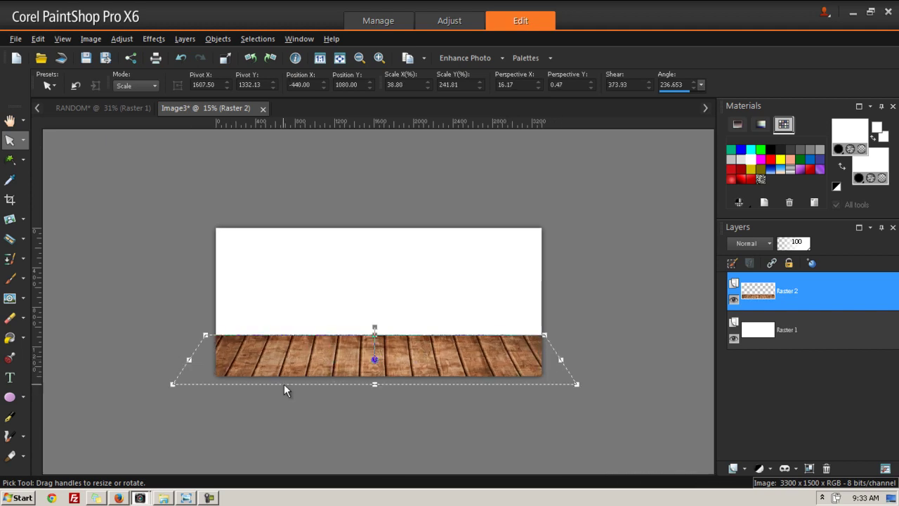
Step: Steepen the wood floor's perspective by dragging a top corner in Perspective mode
click(107, 108)
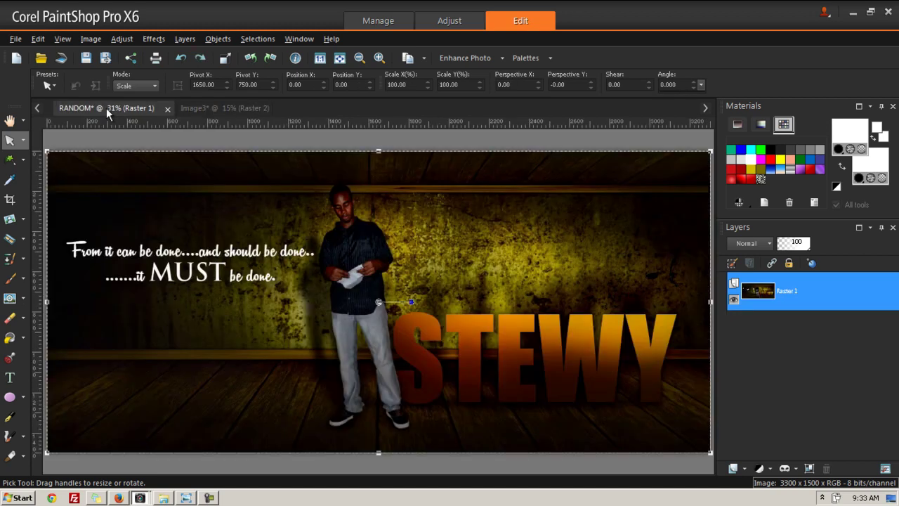
click(216, 108)
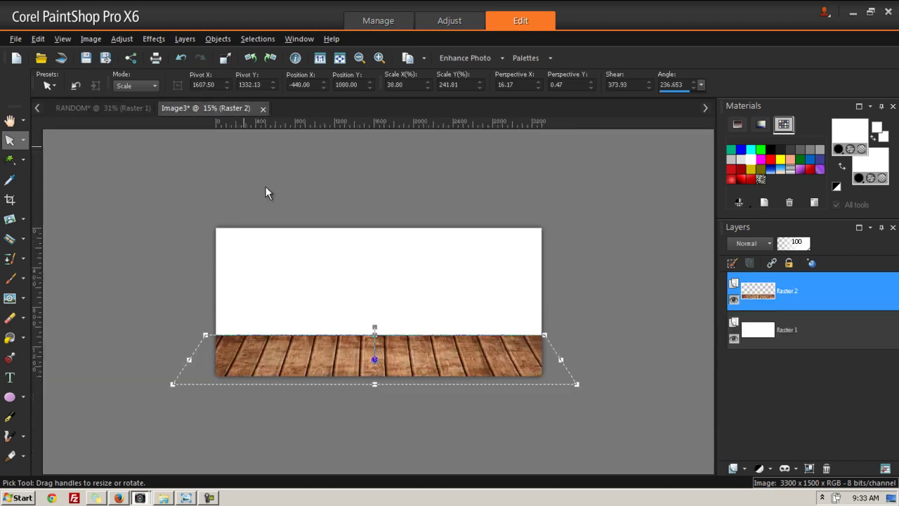
click(145, 84)
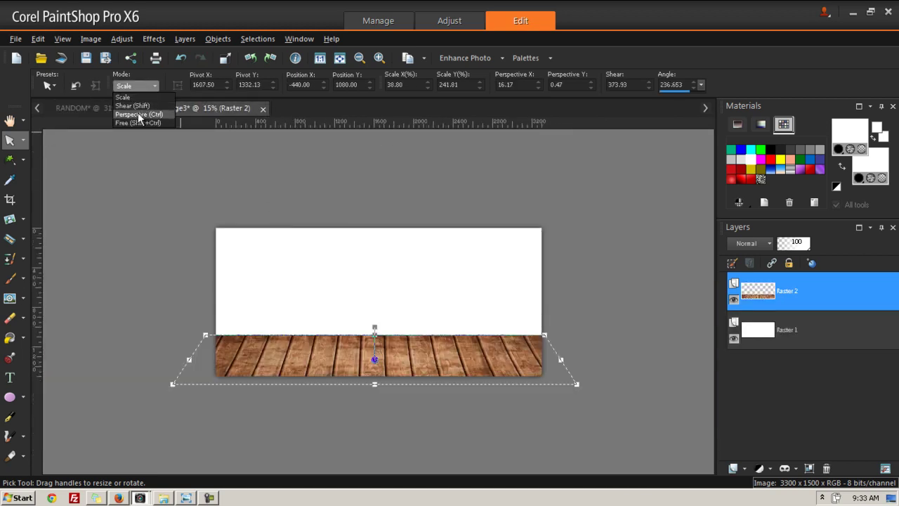
click(139, 114)
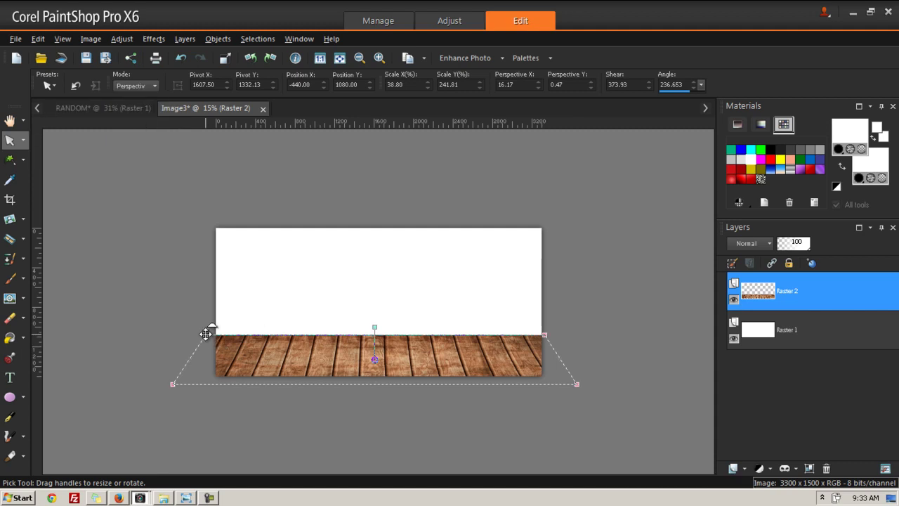
drag(204, 333, 266, 332)
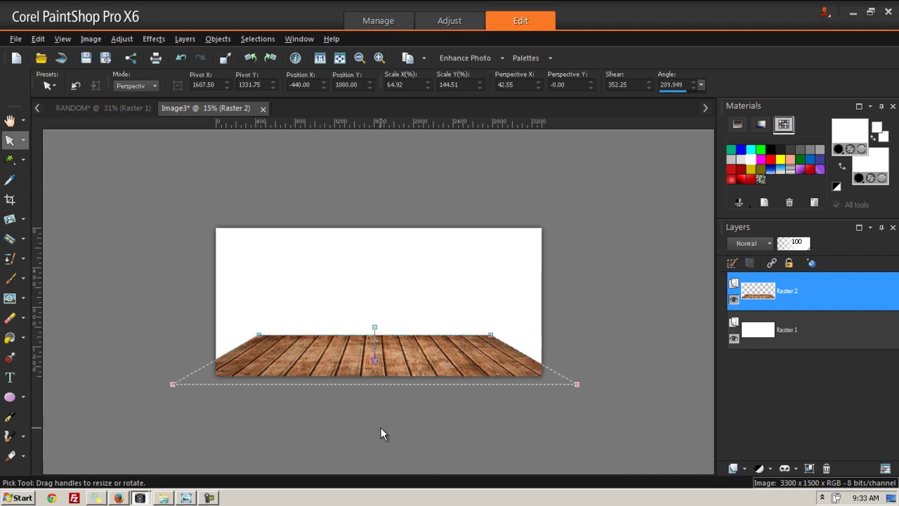
scroll(381, 427, up, 2)
Step: Scale the floor past both side edges and fine-tune its top edge height
click(133, 86)
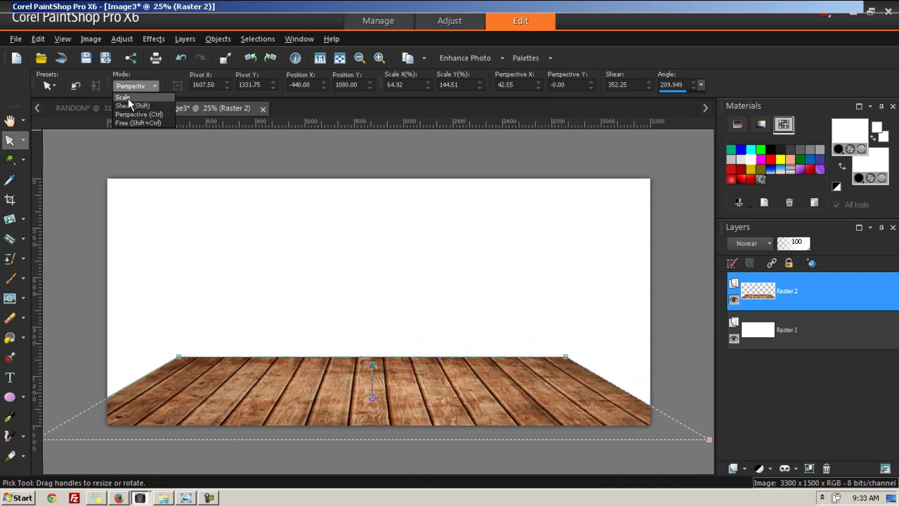
click(124, 97)
drag(133, 406, 28, 394)
mouse_move(639, 397)
mouse_down()
mouse_move(640, 387)
mouse_move(632, 391)
mouse_up()
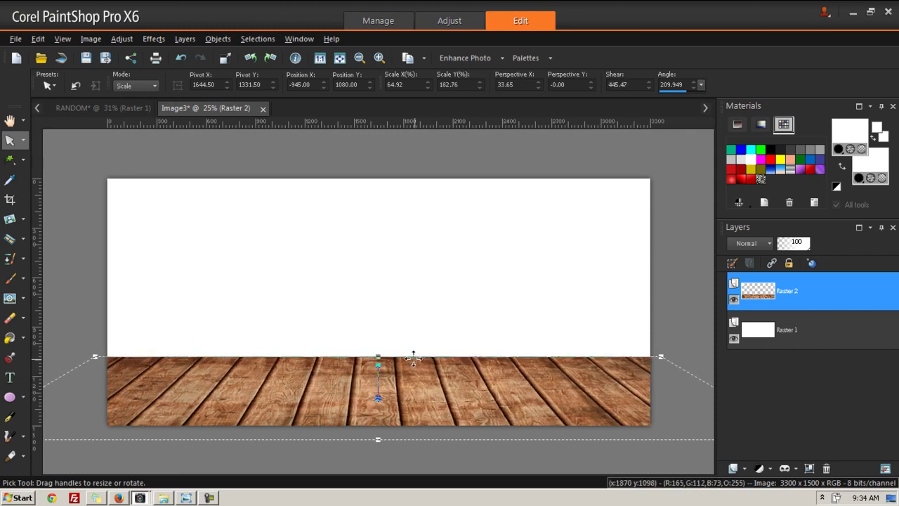
drag(378, 355, 377, 400)
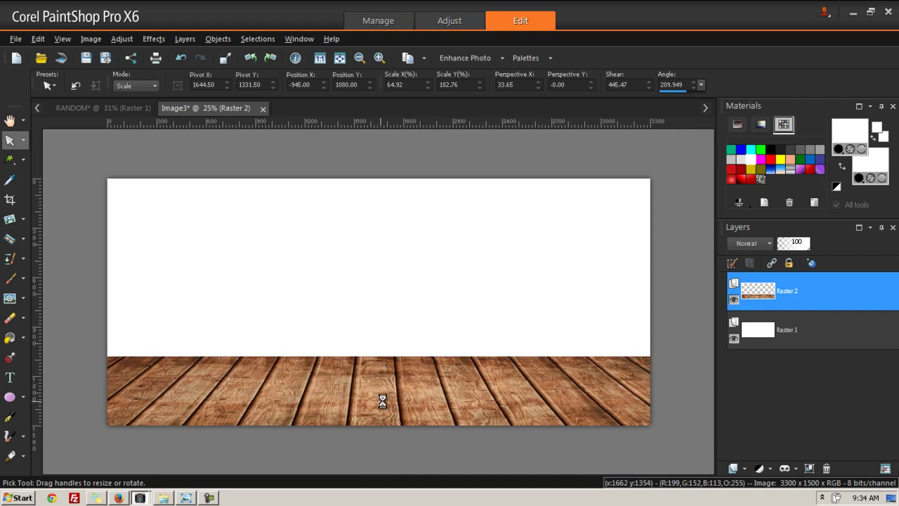
drag(378, 364, 386, 347)
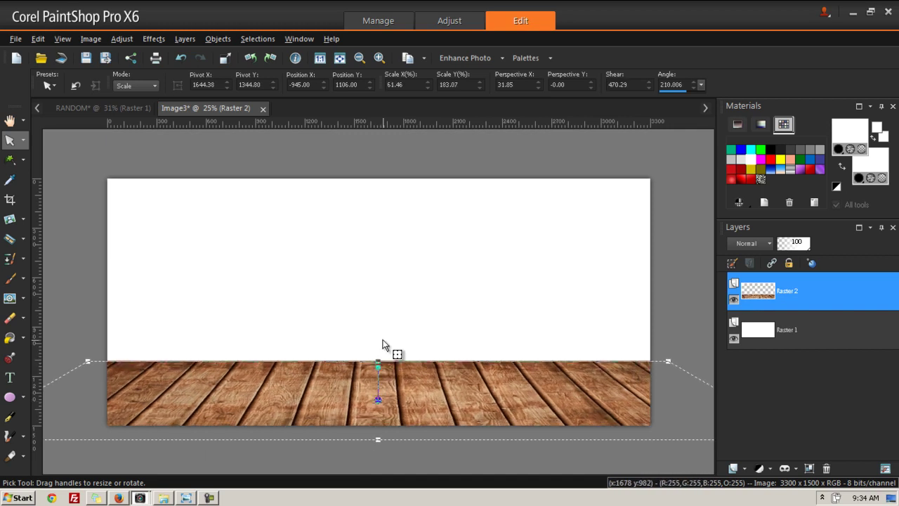
click(431, 300)
click(121, 107)
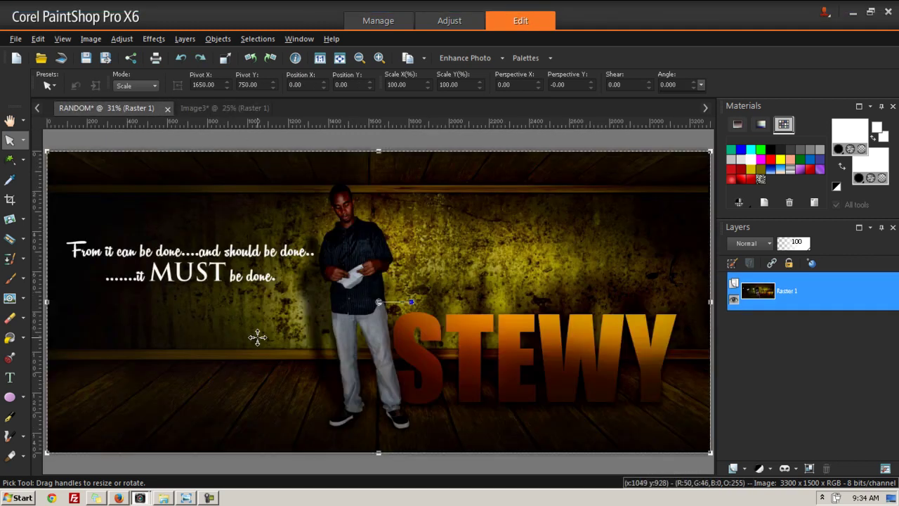
Step: Nudge the Raster 2 wood floor slightly up, comparing against the STEWY reference
click(216, 106)
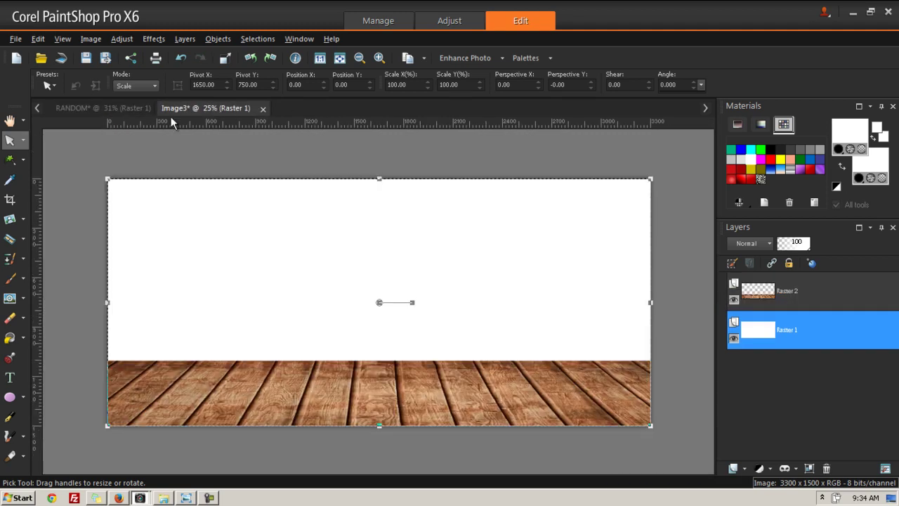
click(132, 112)
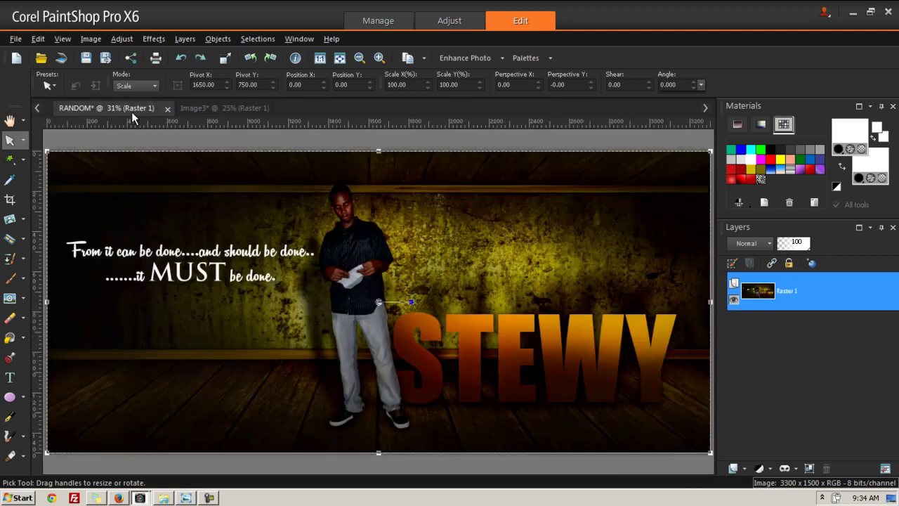
click(204, 109)
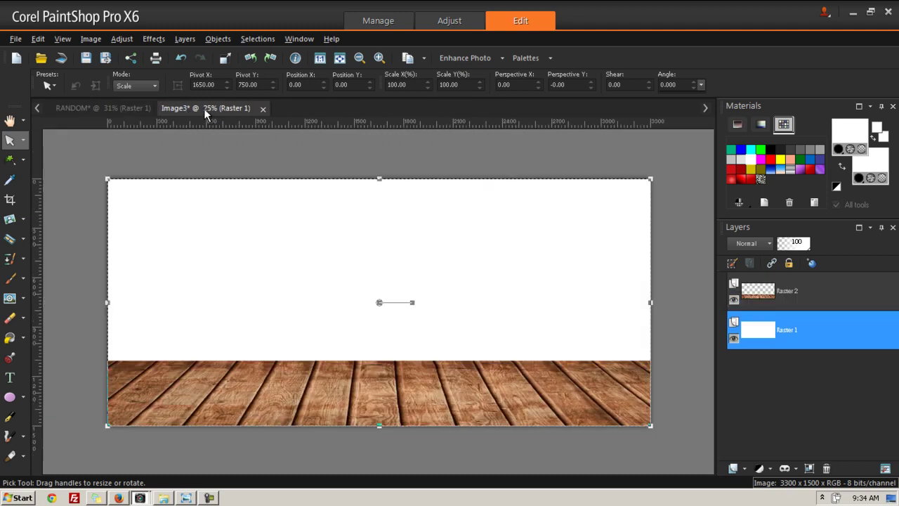
click(312, 390)
drag(317, 389, 317, 378)
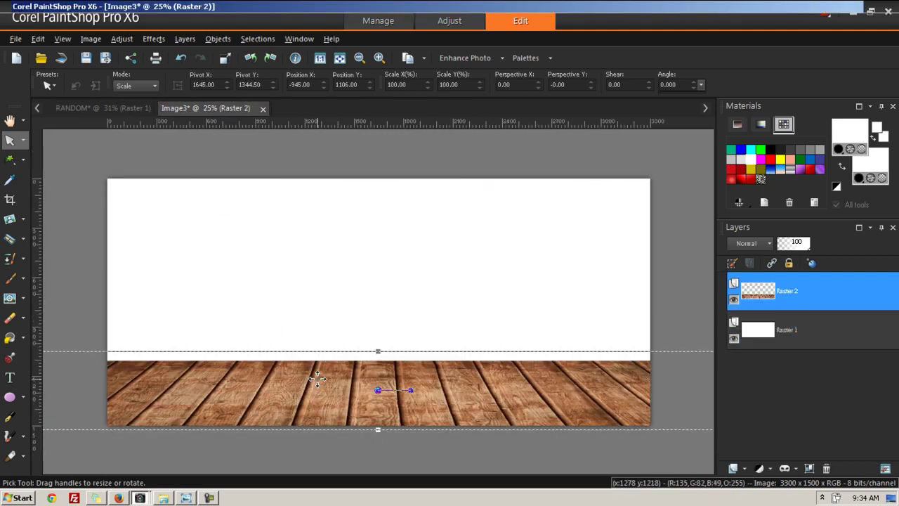
click(353, 317)
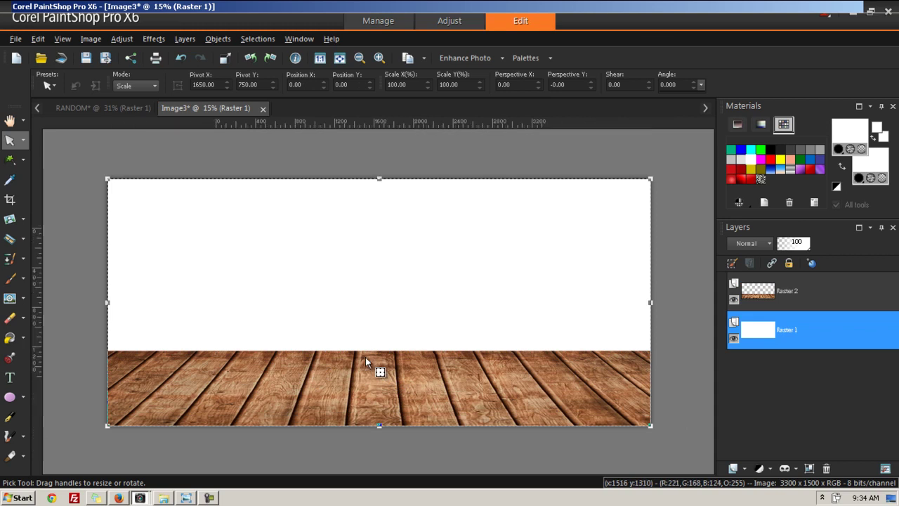
click(375, 380)
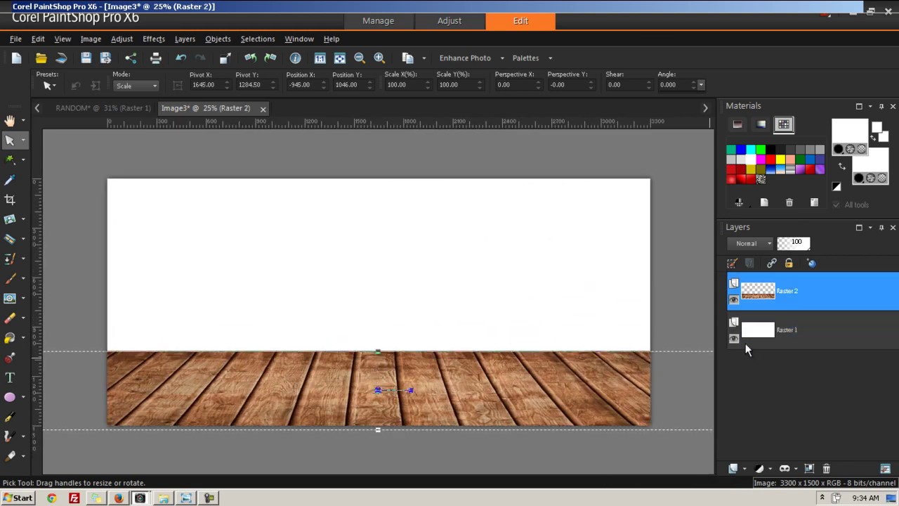
Step: Duplicate the Raster 2 wood floor layer
right_click(765, 291)
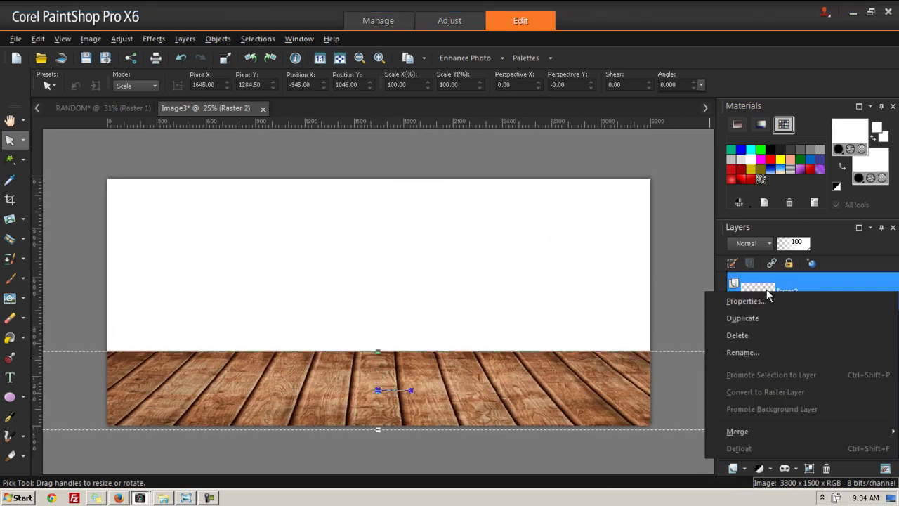
click(763, 291)
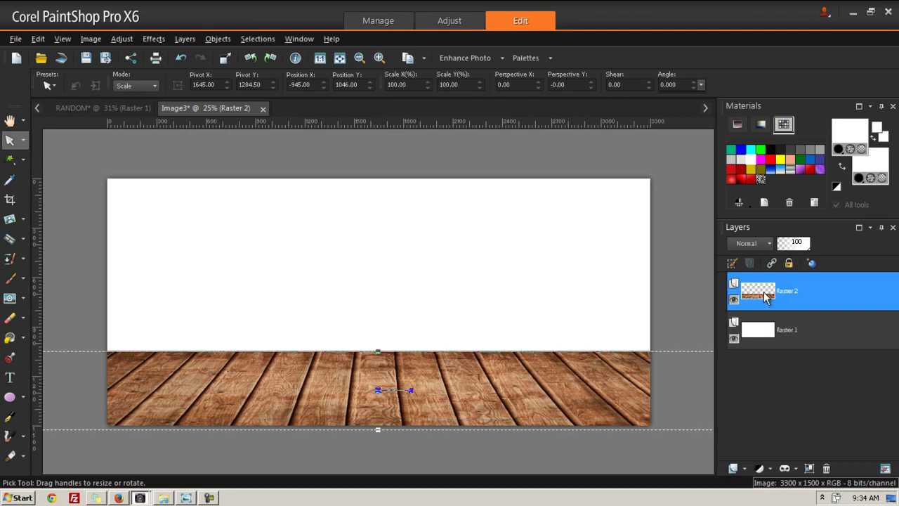
right_click(762, 294)
click(758, 319)
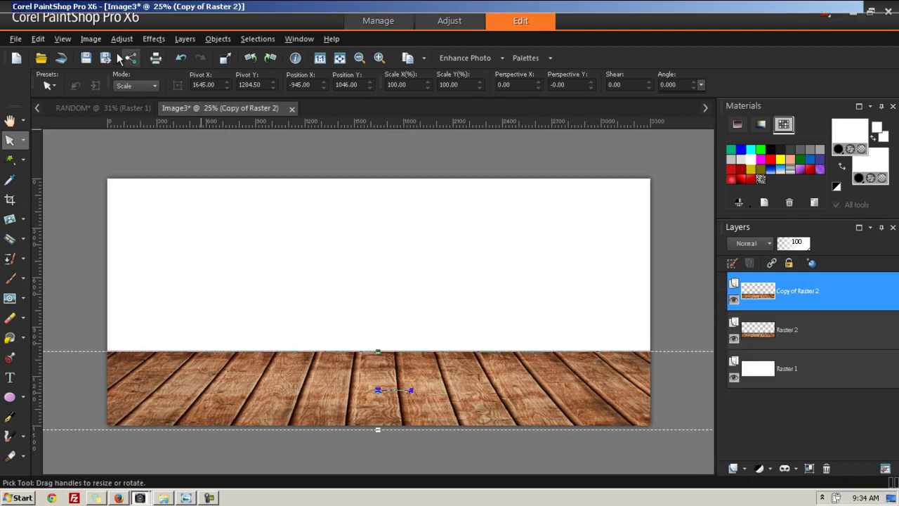
Step: Flip the copy upside down and move it to the top as a ceiling strip
click(86, 40)
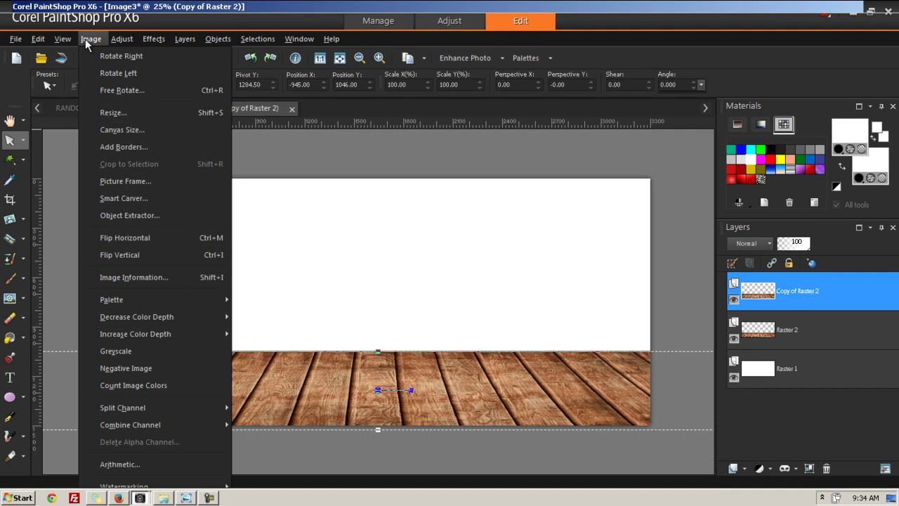
click(119, 256)
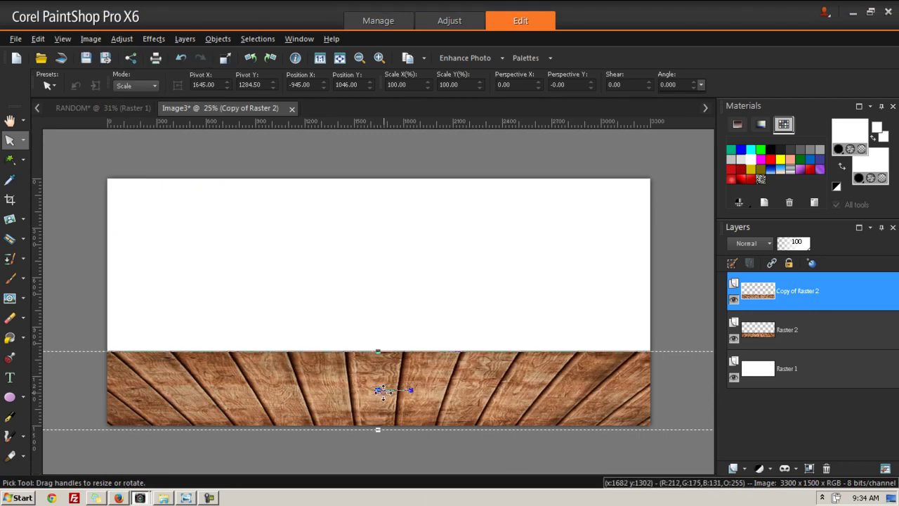
drag(378, 390, 379, 176)
click(369, 256)
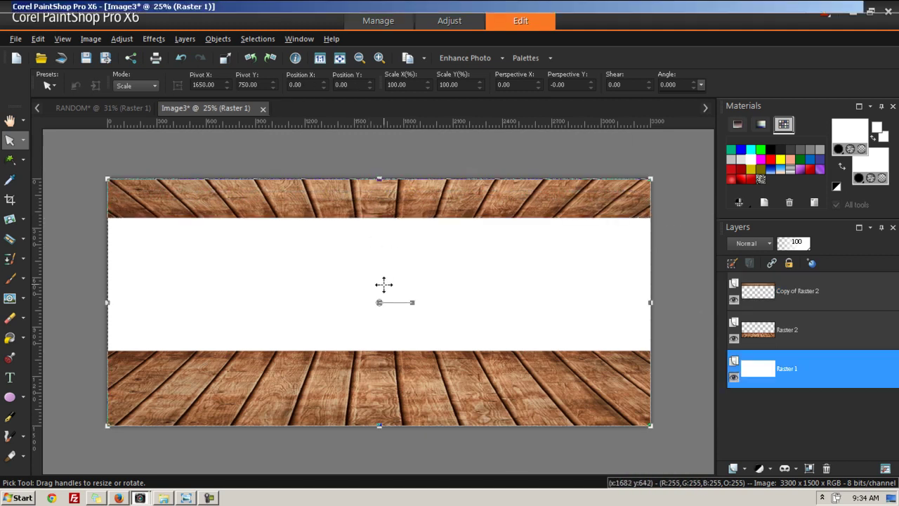
click(406, 208)
Step: Nudge the ceiling strip slightly, then copy the concrete wall texture from Firefox
drag(407, 205, 401, 202)
click(119, 498)
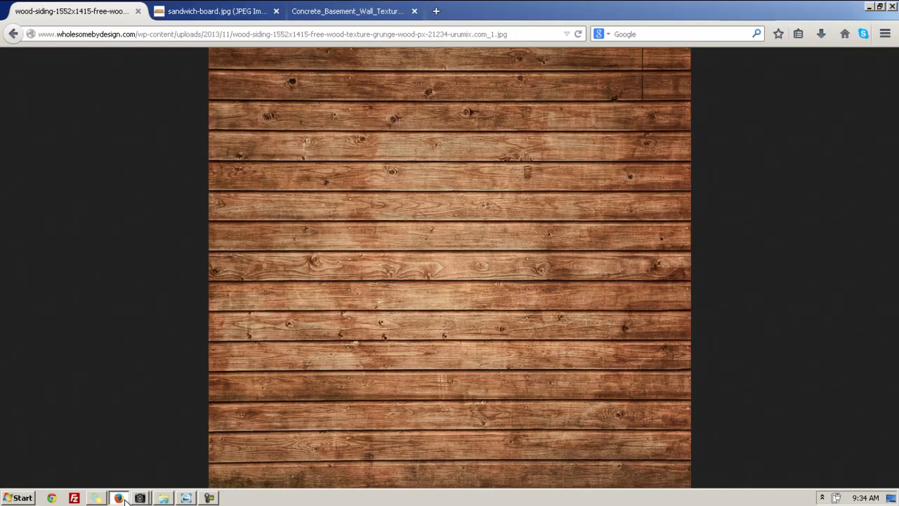
click(191, 12)
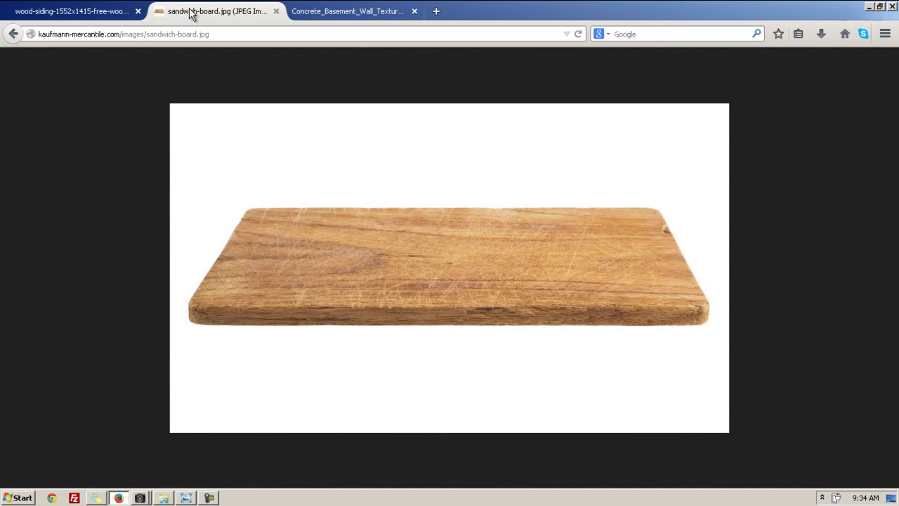
click(313, 11)
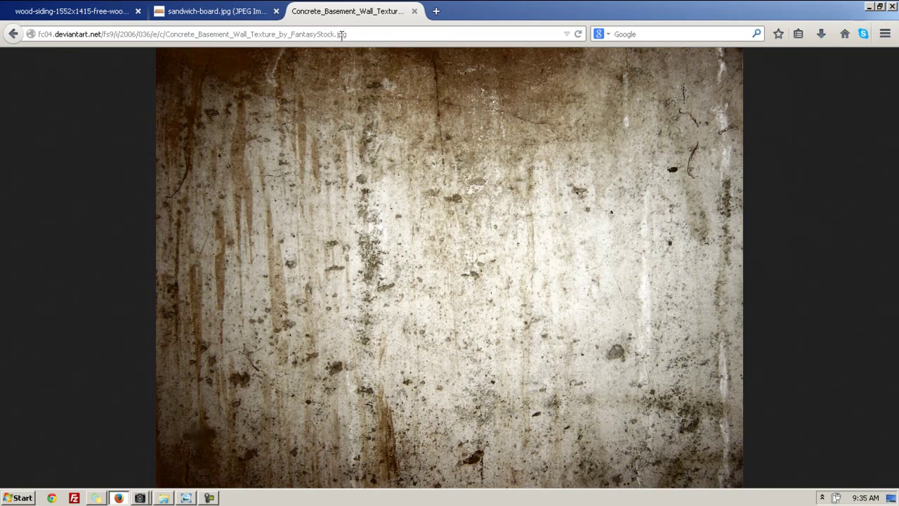
right_click(456, 252)
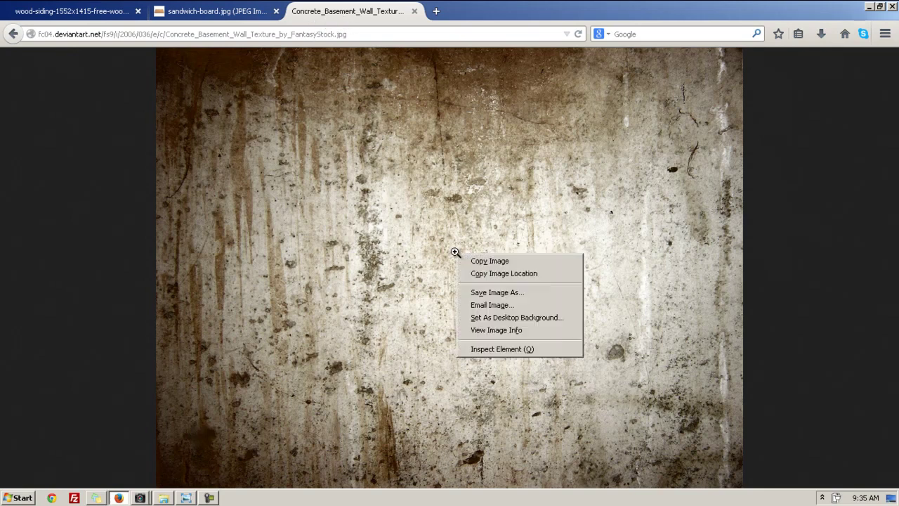
click(492, 262)
click(141, 496)
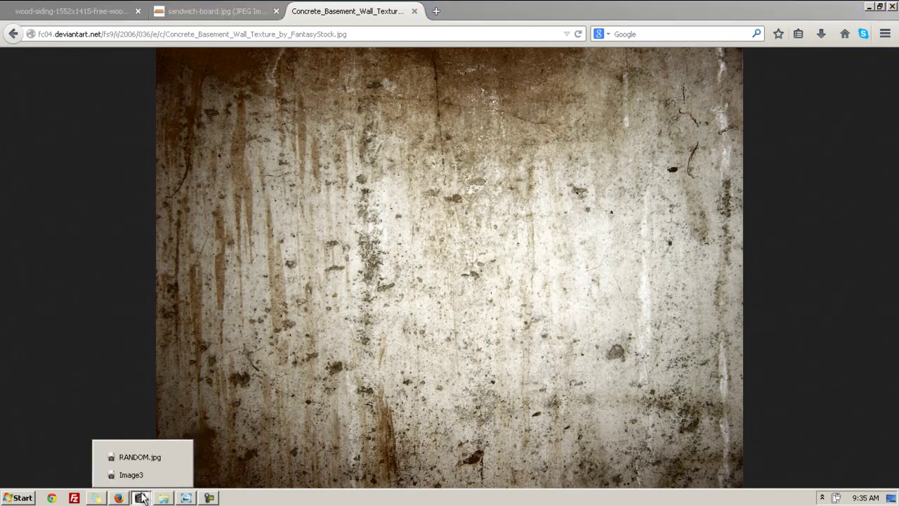
click(132, 476)
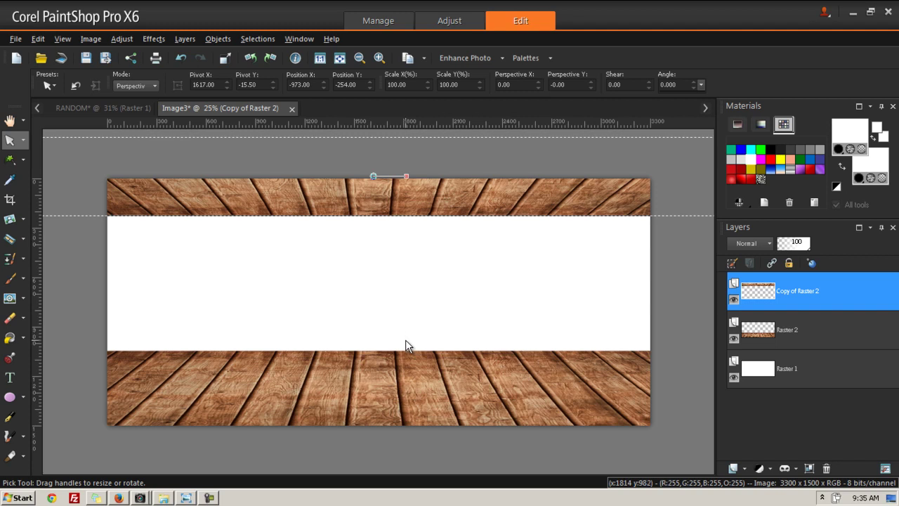
Step: Paste the concrete texture as a new layer, Raster 3, placed beneath the wooden plank layers
key(ctrl+v)
drag(771, 299, 763, 374)
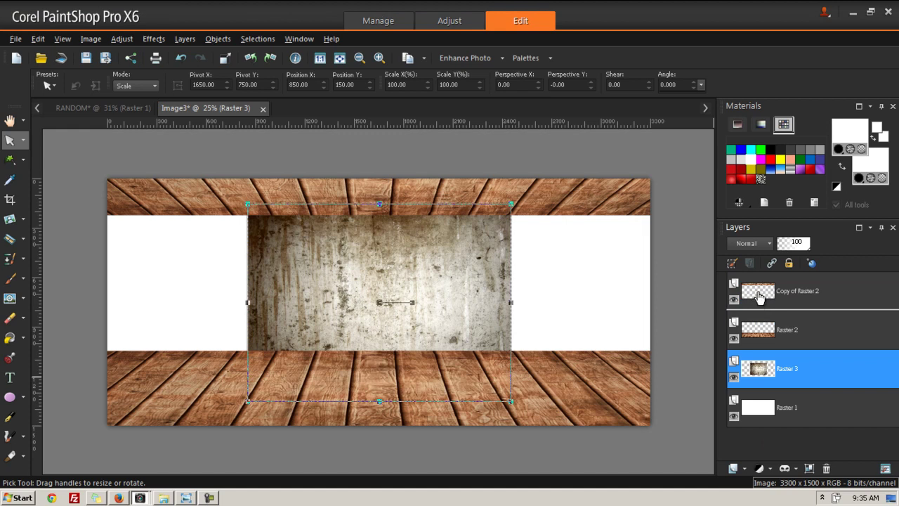
click(763, 331)
click(768, 299)
click(764, 330)
click(763, 288)
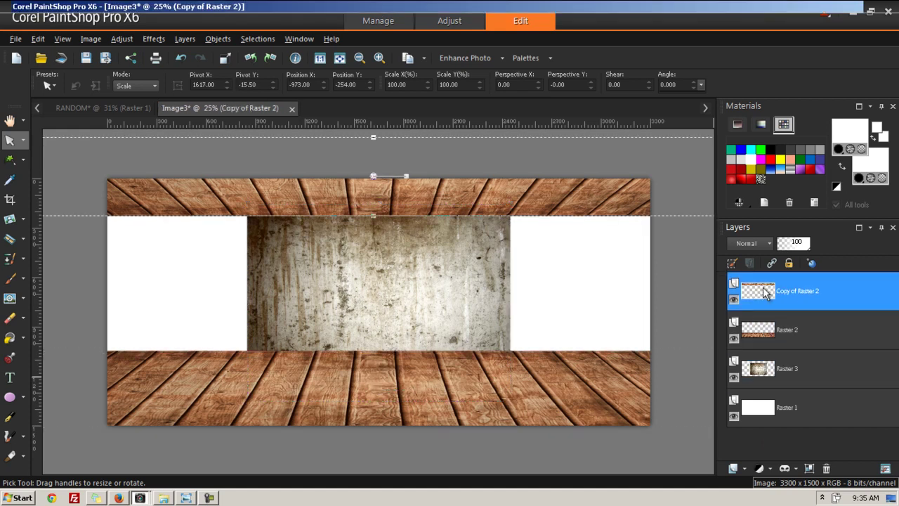
Step: Scale the concrete texture so it fills the band between the wooden ceiling and floor
click(421, 290)
scroll(420, 327, down, 1)
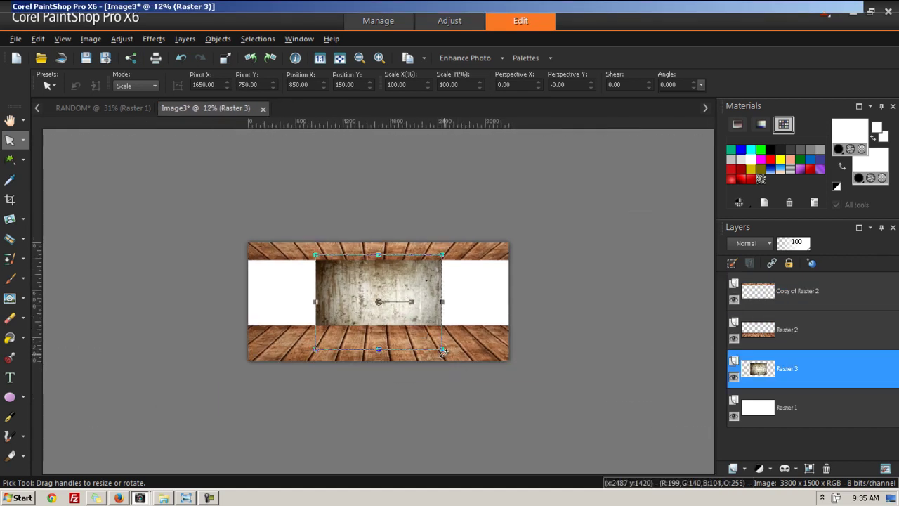
drag(441, 349, 515, 390)
drag(317, 257, 232, 231)
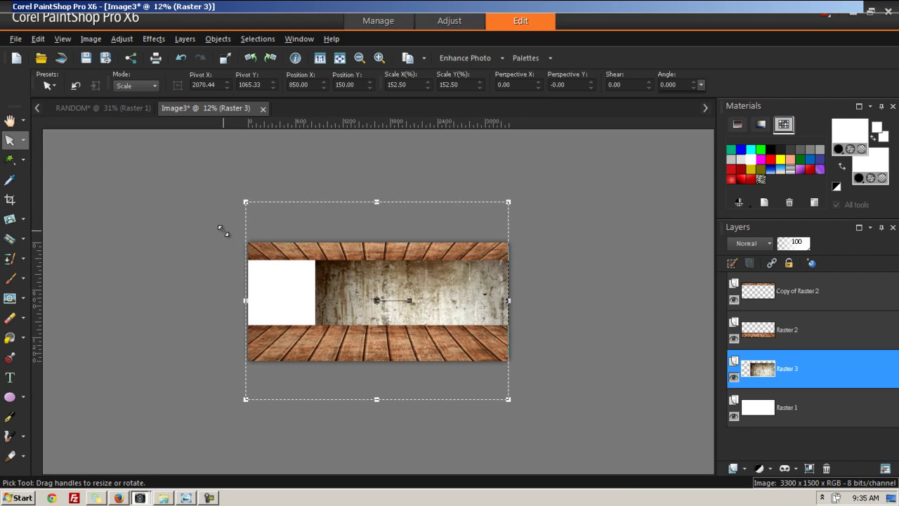
click(381, 323)
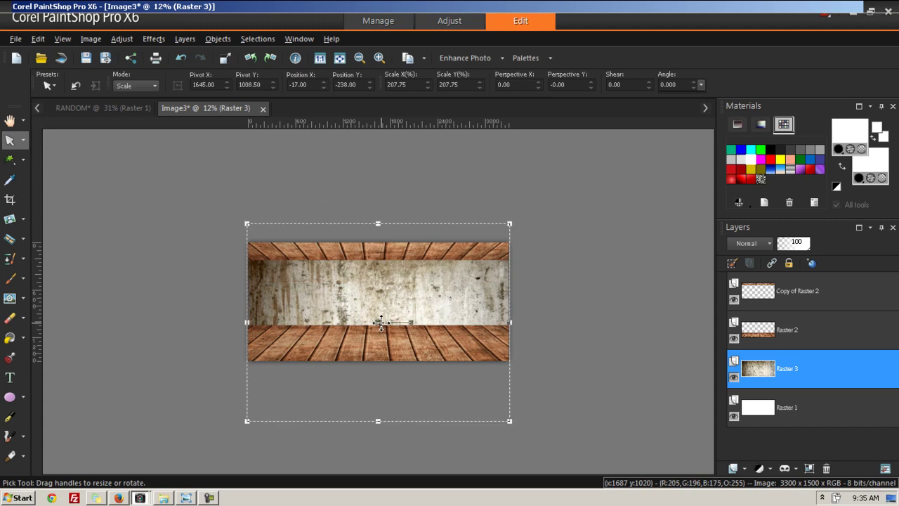
click(427, 343)
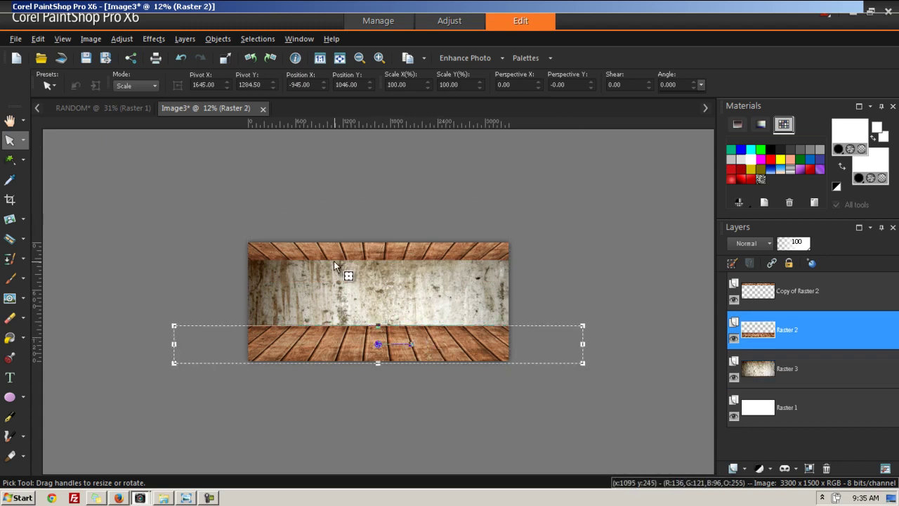
scroll(333, 259, up, 3)
click(381, 311)
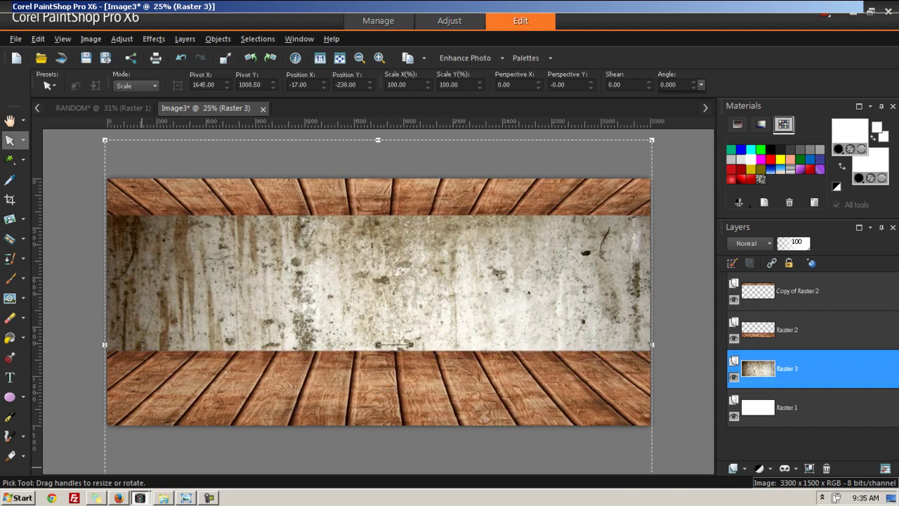
click(112, 109)
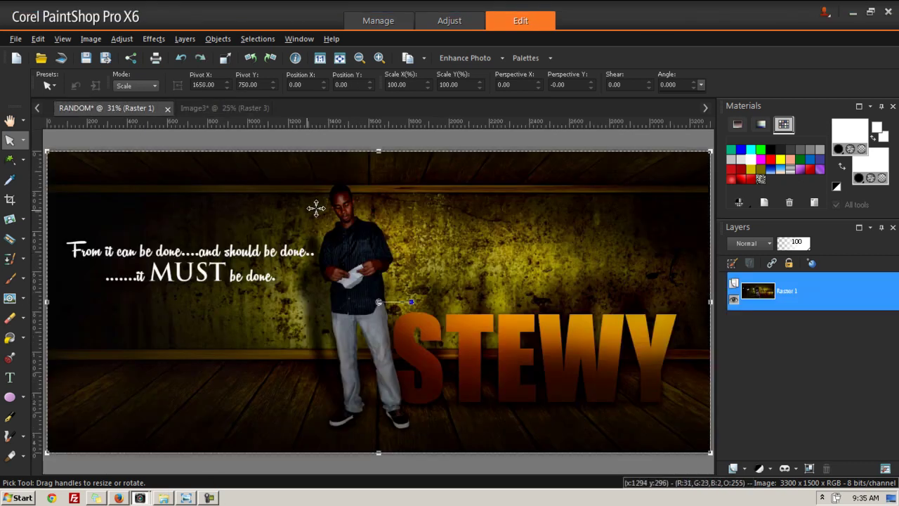
Step: Nudge the reference banner's picture slightly lower, then return to the wood-and-concrete room image
scroll(500, 203, up, 3)
drag(436, 232, 437, 260)
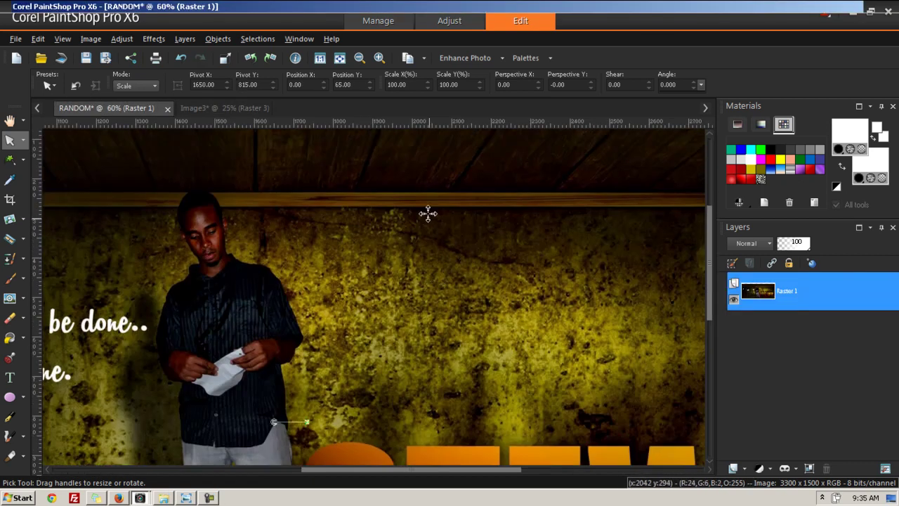
scroll(427, 200, up, 5)
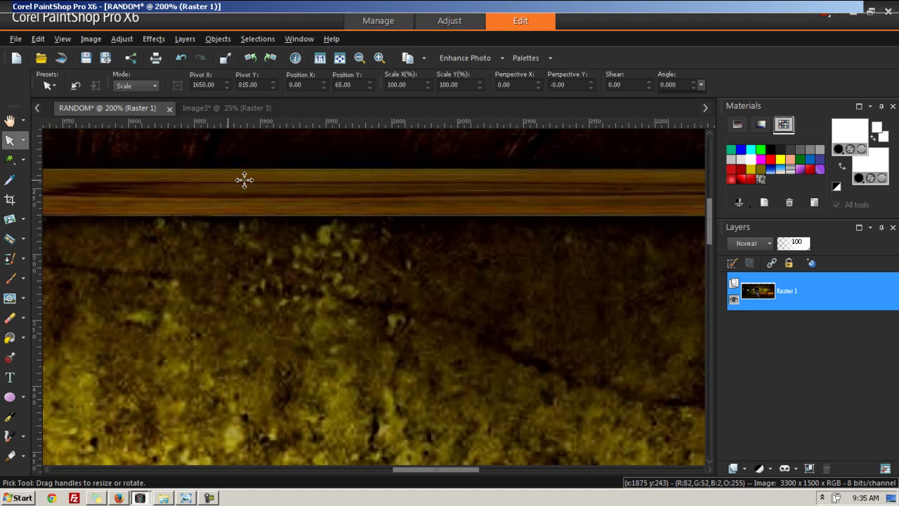
scroll(351, 211, down, 5)
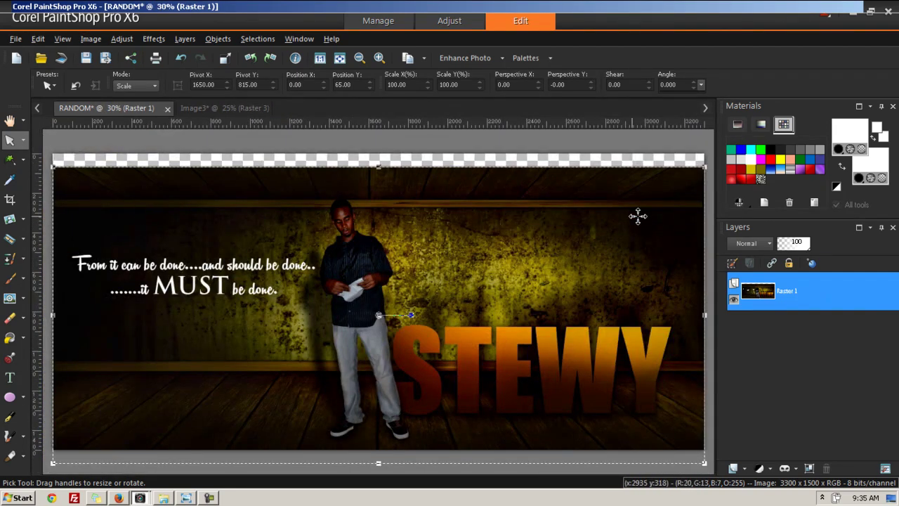
click(210, 108)
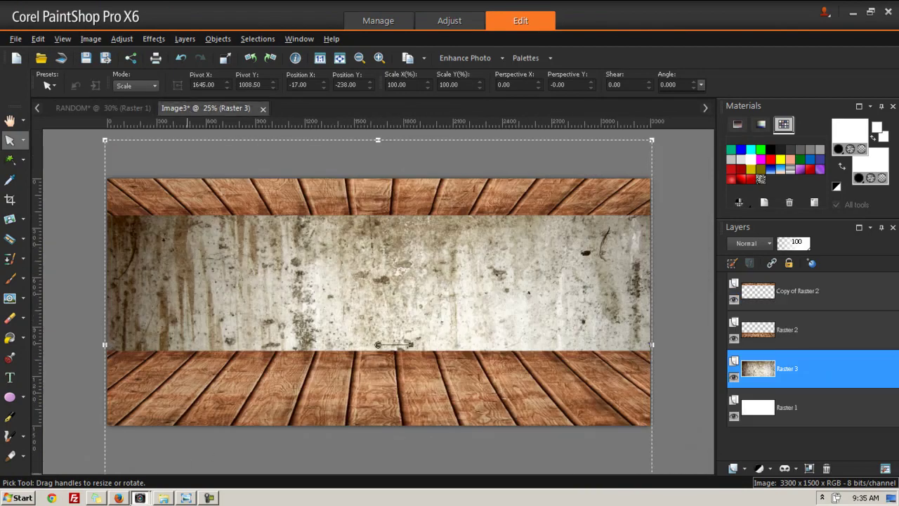
click(119, 498)
Step: Copy the sandwich-board.jpg image from its Firefox tab
click(193, 12)
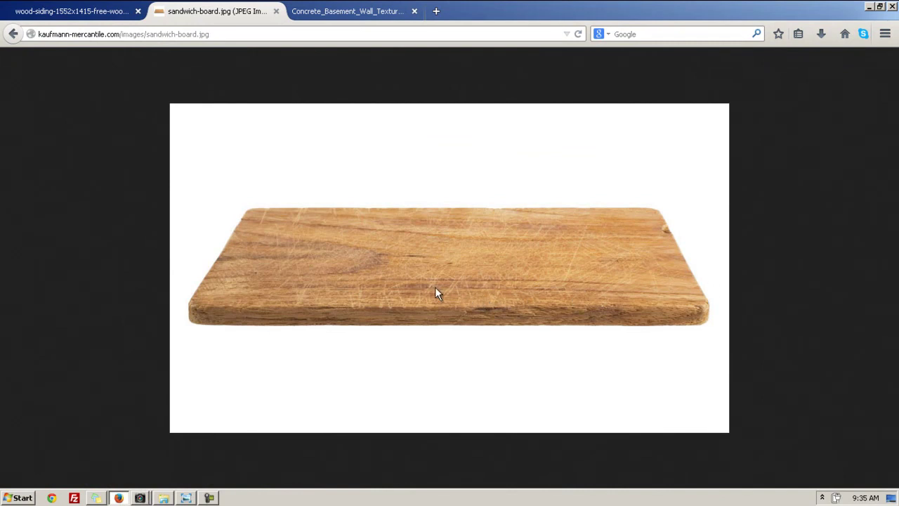
right_click(401, 259)
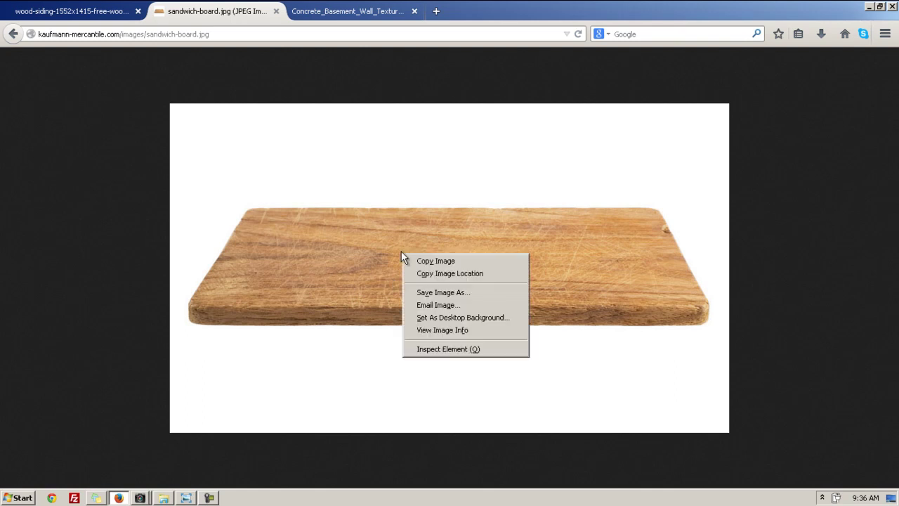
click(445, 265)
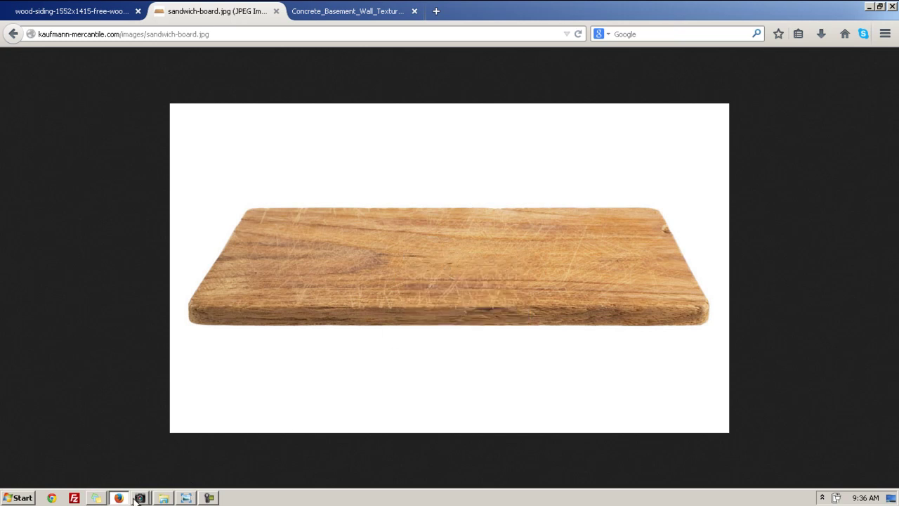
Step: Paste the wooden sandwich board into Image3 as a new layer and nudge it left
mouse_move(140, 498)
click(133, 473)
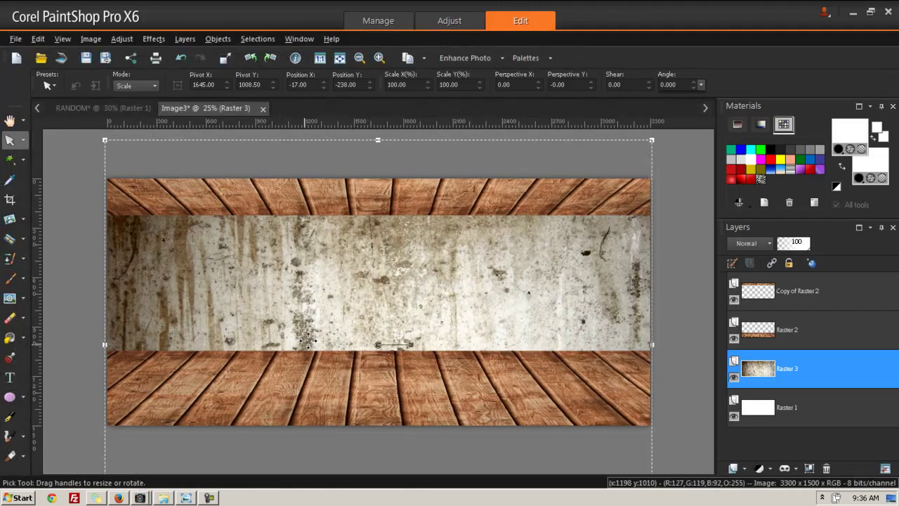
key(ctrl+l)
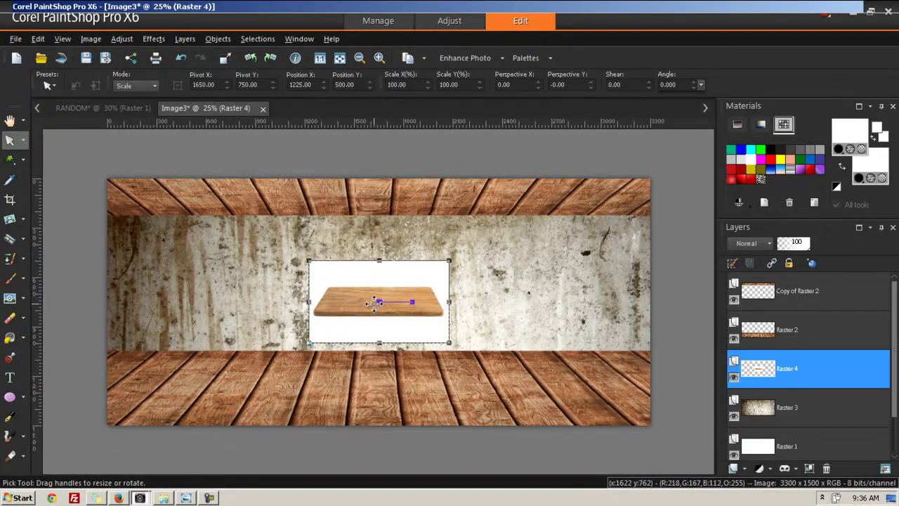
drag(373, 304, 361, 303)
scroll(361, 303, up, 2)
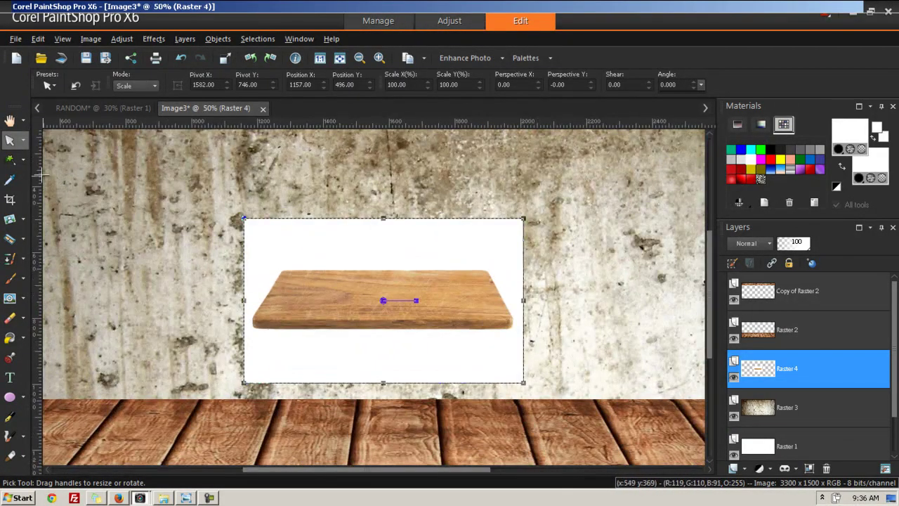
Step: With rectangular selection, delete the board's left end and the white area above it
click(24, 161)
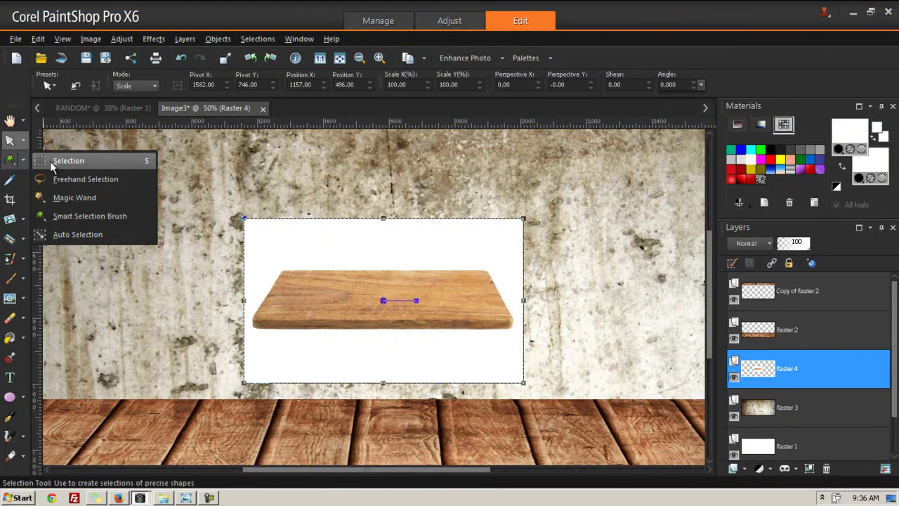
click(50, 161)
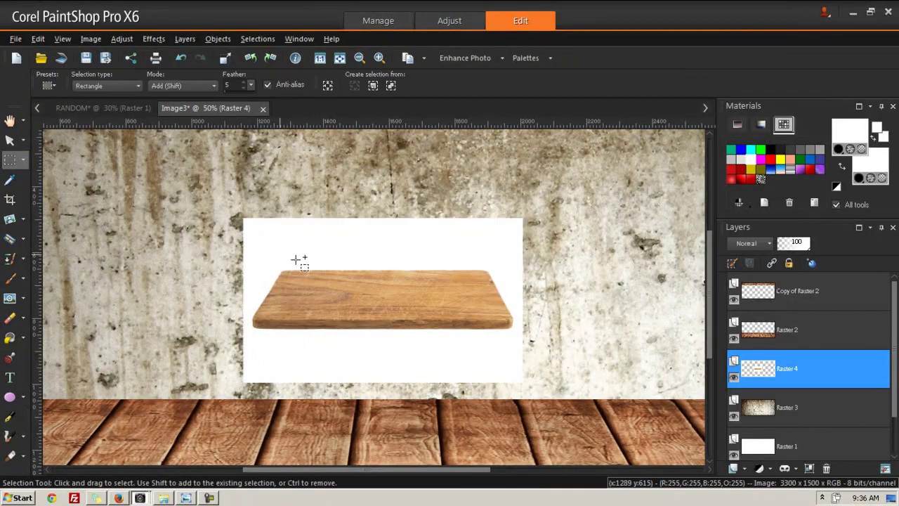
drag(190, 186, 287, 393)
key(Delete)
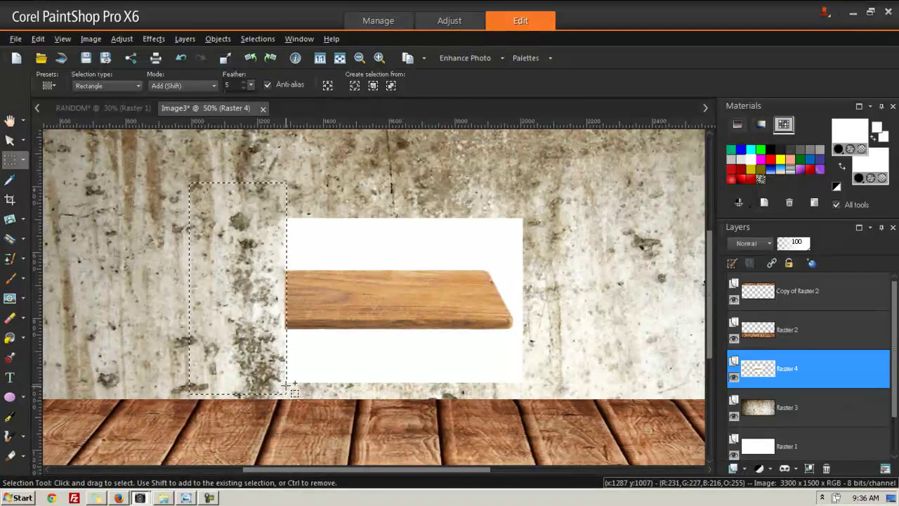
key(ctrl+d)
drag(237, 187, 564, 277)
key(Delete)
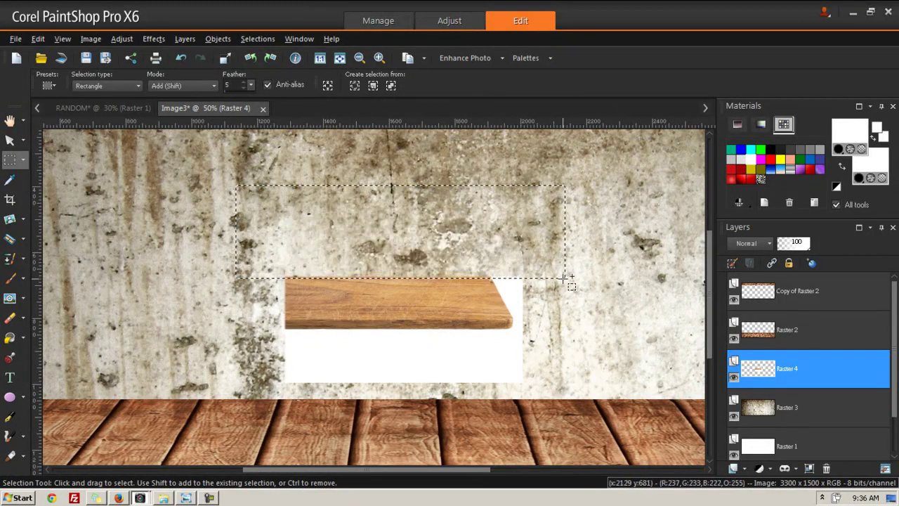
key(ctrl+d)
Step: Delete the right shelf end and the white block with lower wood, leaving a thin plank
drag(596, 210, 483, 407)
key(Delete)
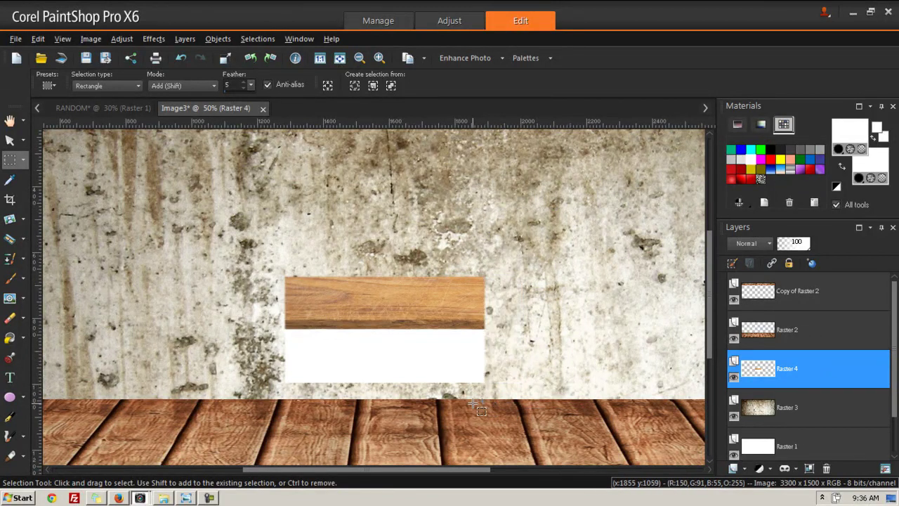
key(ctrl+d)
drag(236, 407, 548, 294)
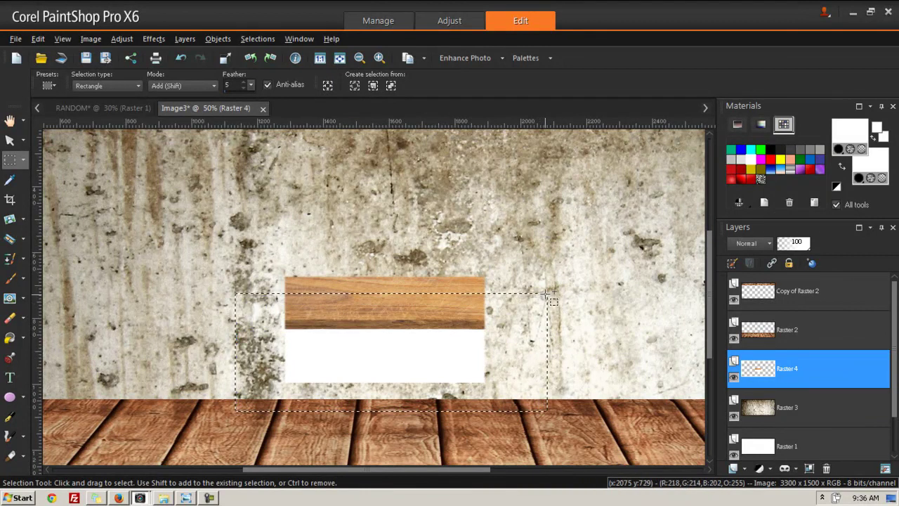
key(Delete)
key(ctrl+d)
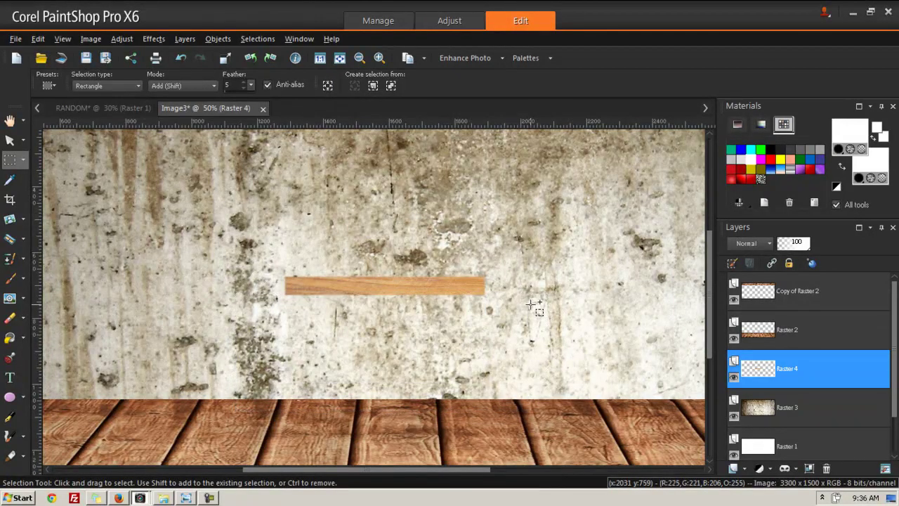
Step: Move the plank up to the wall's top edge and stretch it across the full banner width
click(14, 141)
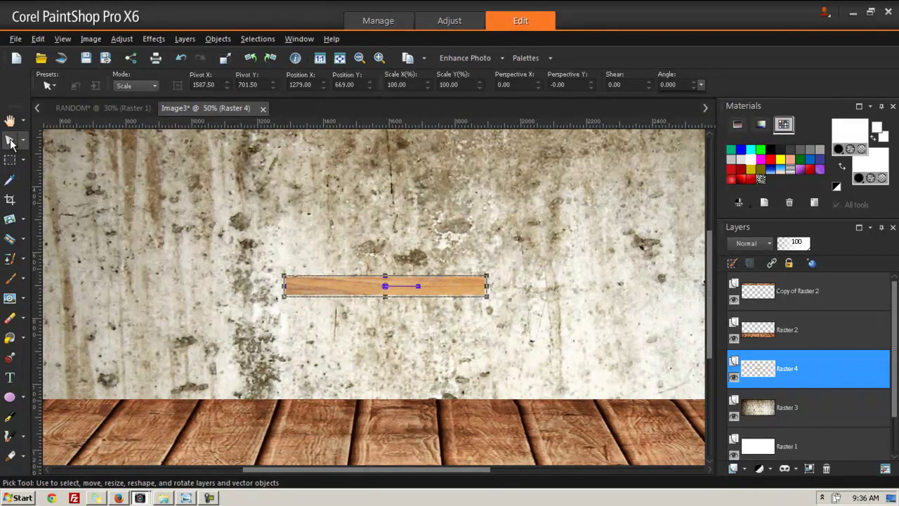
drag(385, 287, 652, 232)
scroll(366, 249, down, 2)
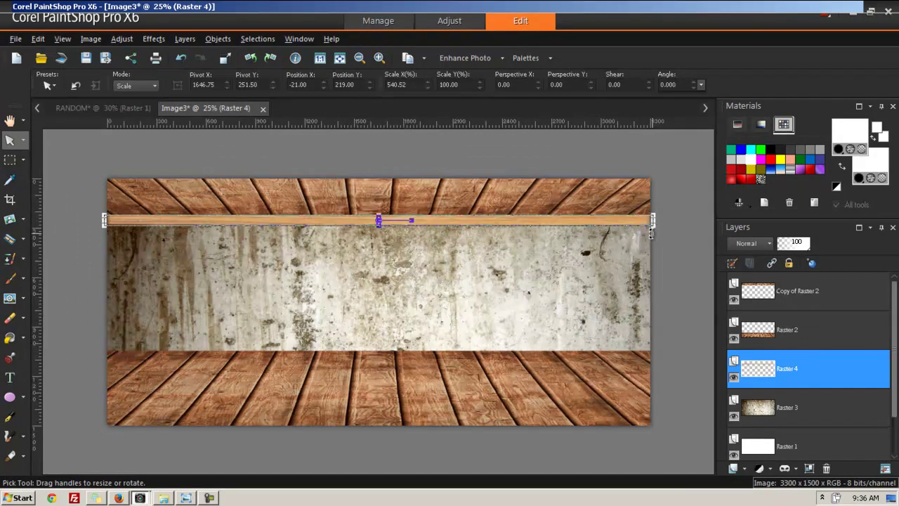
click(472, 282)
click(429, 219)
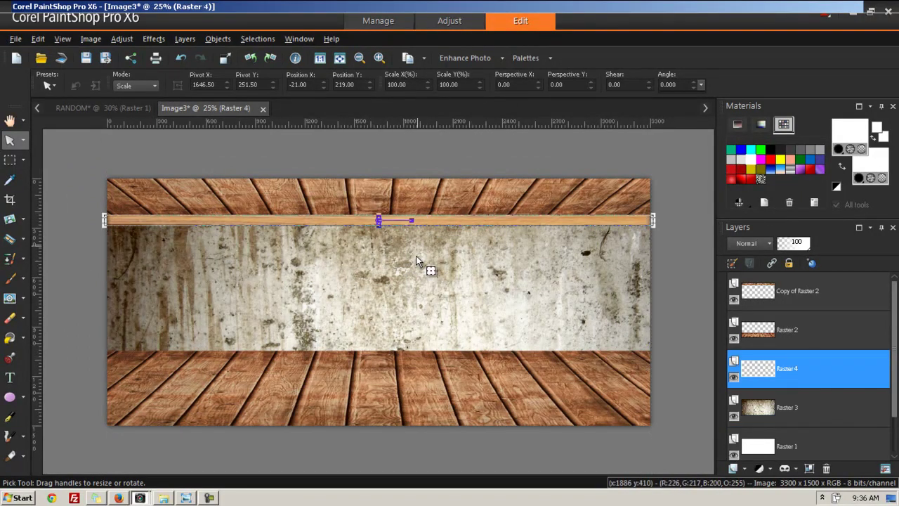
Step: Move the plank layer, Raster 4, to the top of the layer stack
drag(771, 380, 781, 290)
click(464, 303)
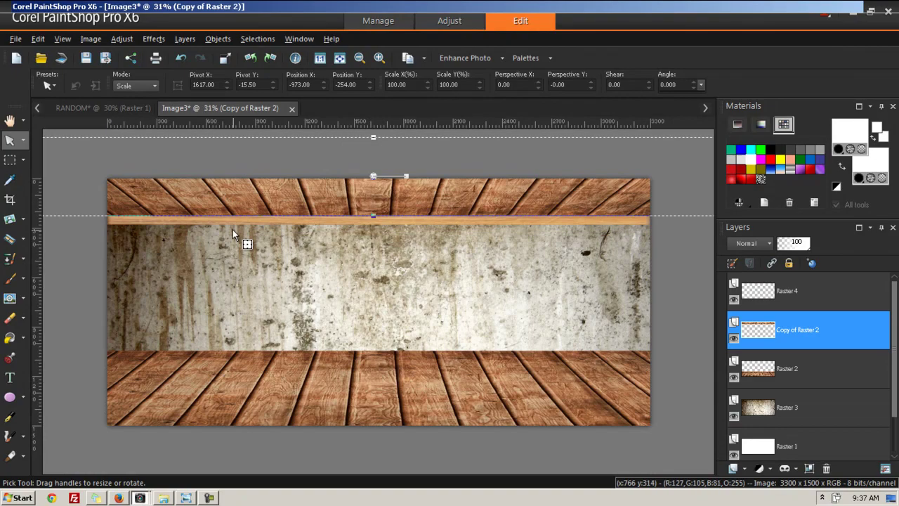
scroll(244, 241, up, 2)
click(377, 194)
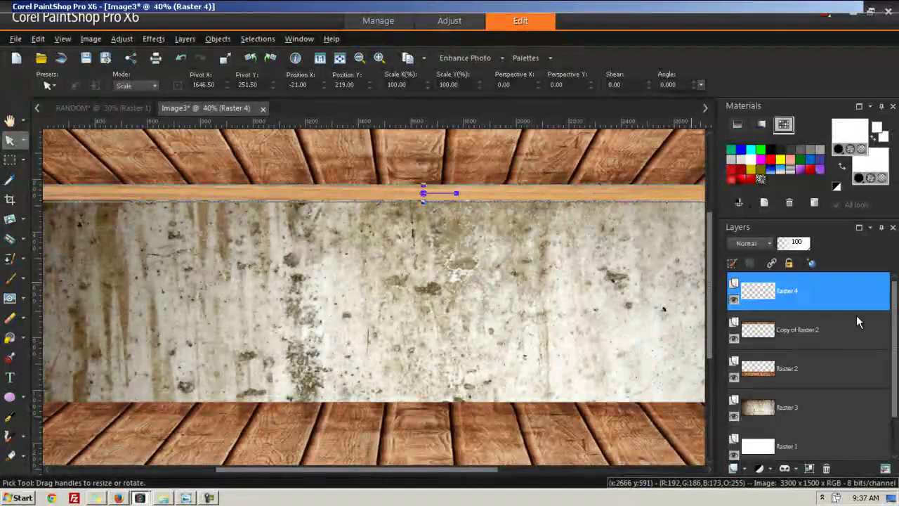
click(419, 234)
scroll(412, 239, down, 3)
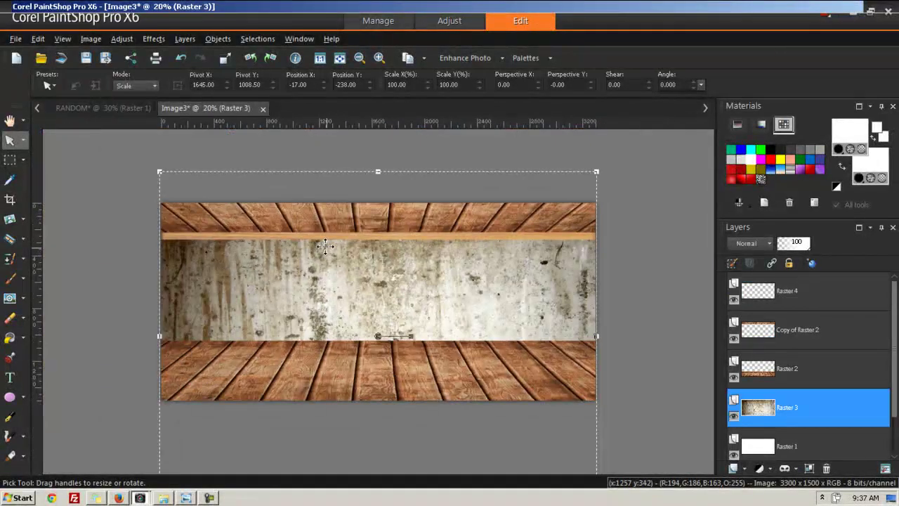
click(231, 236)
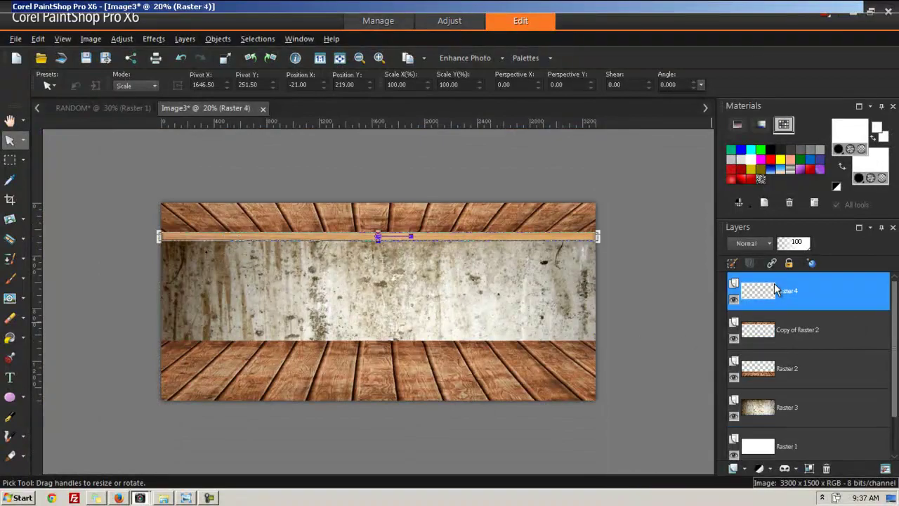
Step: Duplicate Raster 4 and move the copy down to the concrete wall's bottom edge
mouse_move(769, 302)
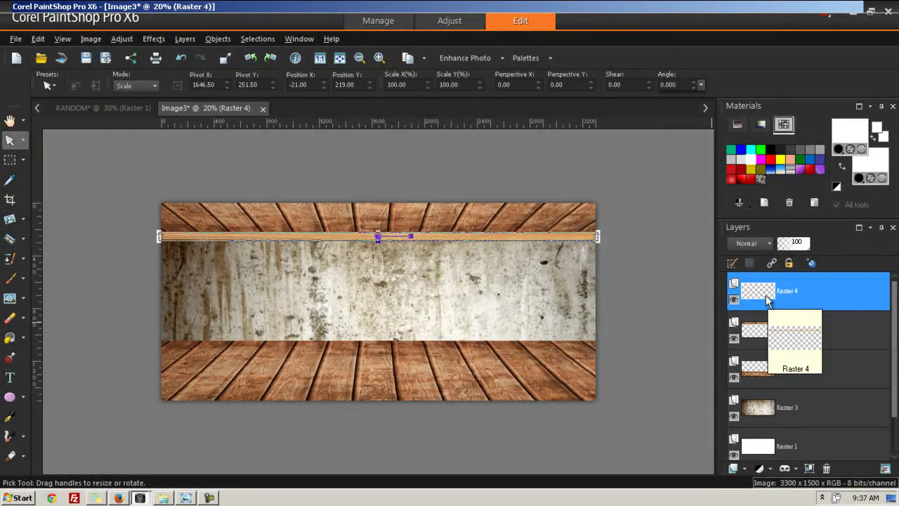
right_click(768, 301)
click(750, 321)
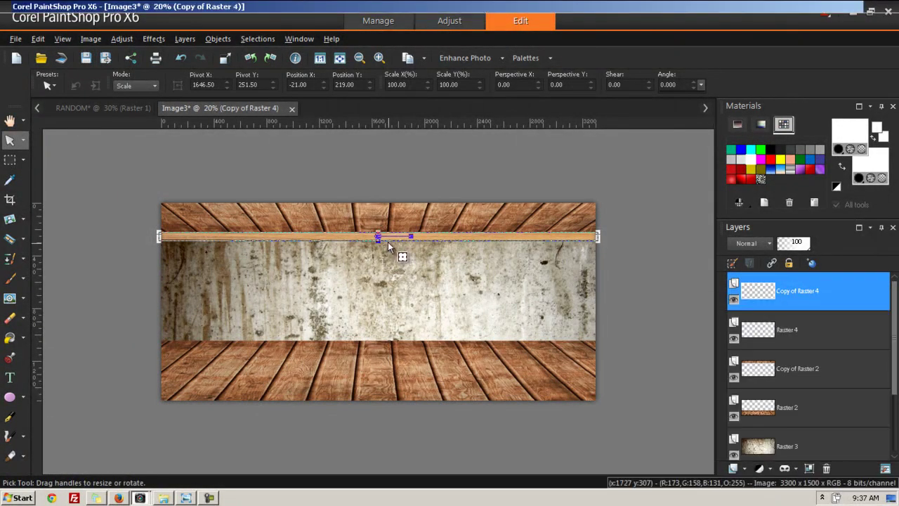
drag(378, 237, 373, 336)
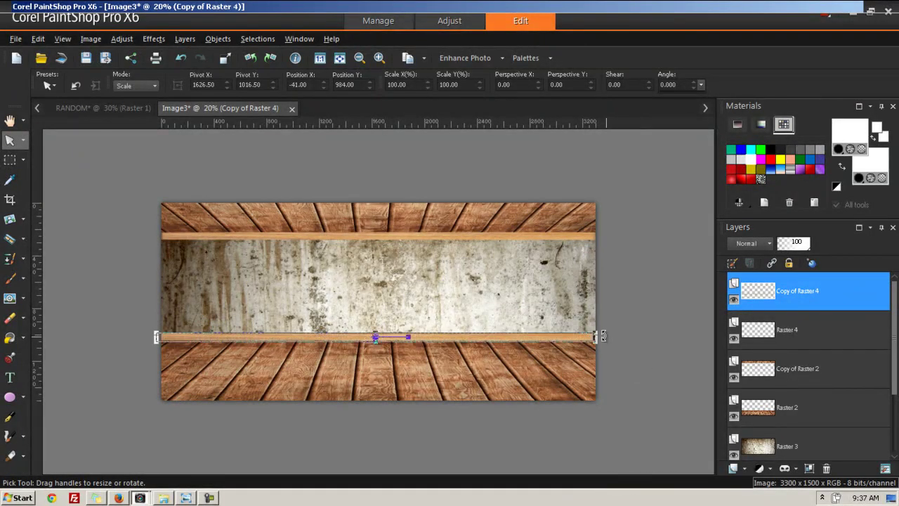
drag(594, 337, 598, 336)
Step: Fine-tune the positions of the bottom and top planks along the wall edges
scroll(448, 360, up, 2)
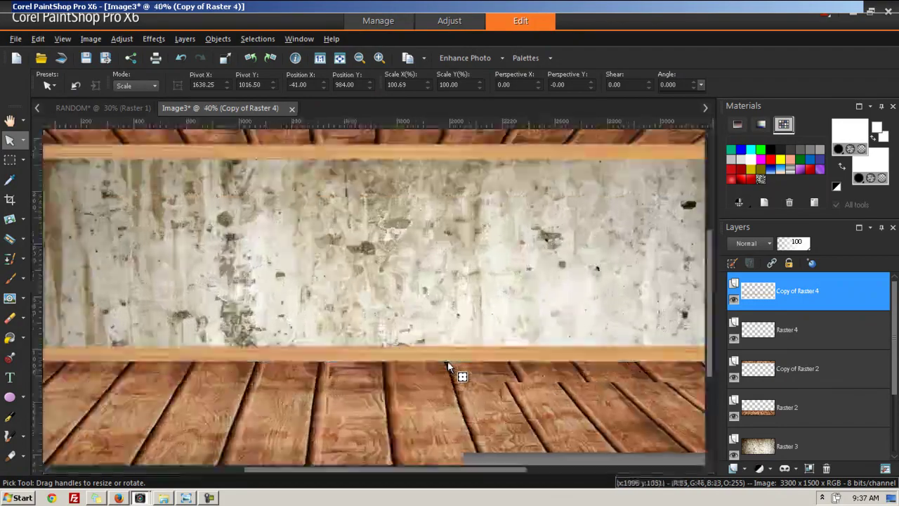
drag(391, 472, 310, 471)
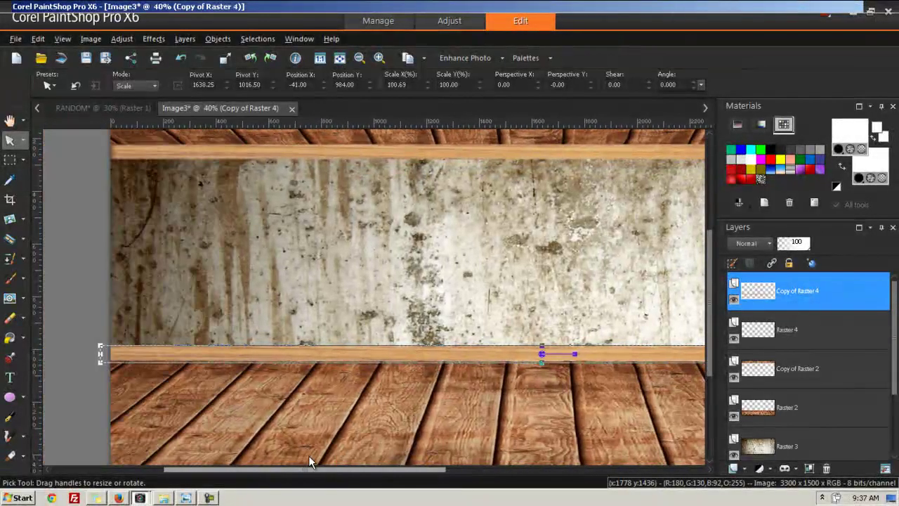
click(365, 351)
drag(412, 471, 593, 473)
click(534, 355)
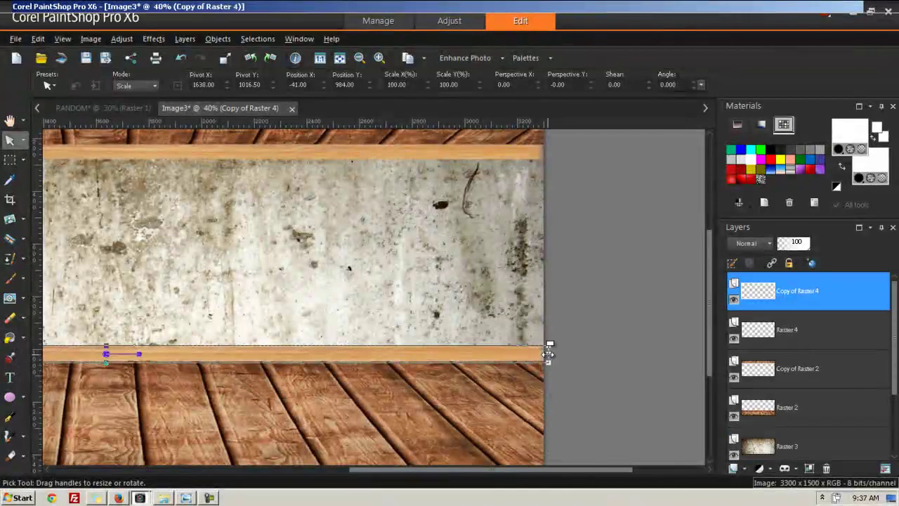
click(467, 315)
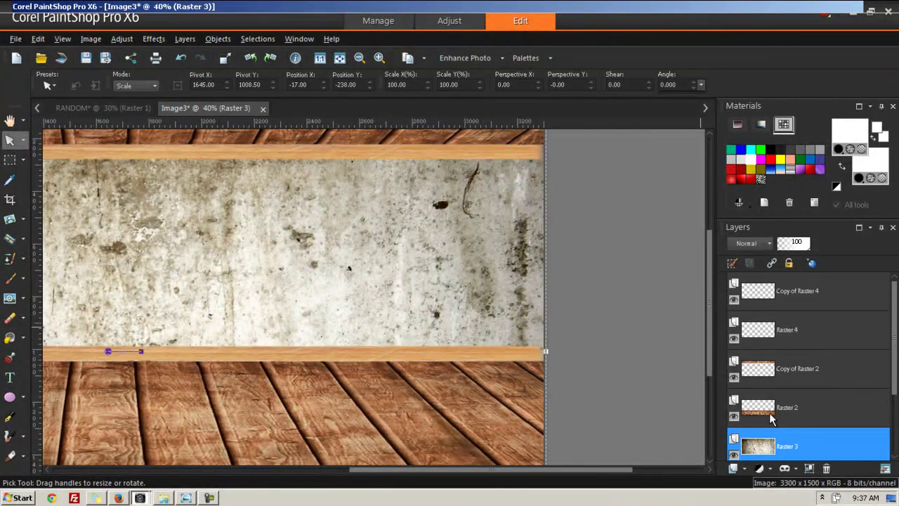
drag(584, 472, 473, 465)
click(401, 154)
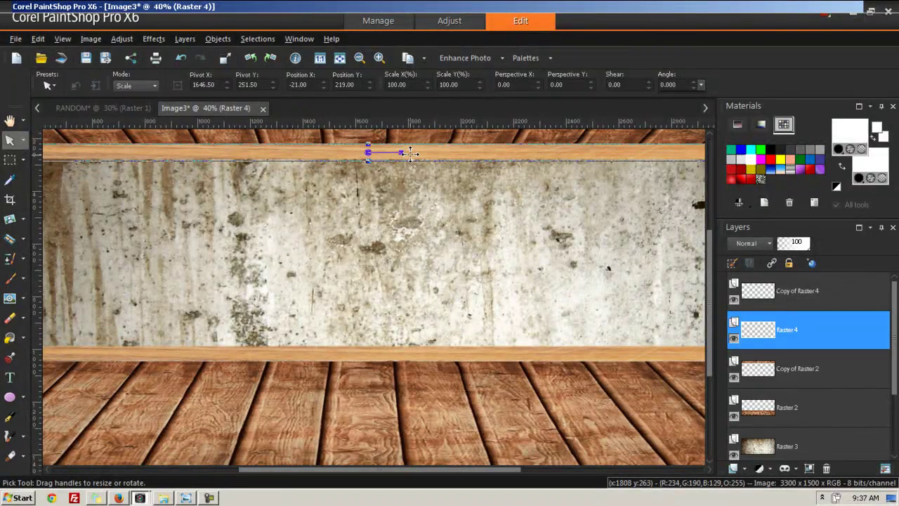
drag(707, 243, 706, 217)
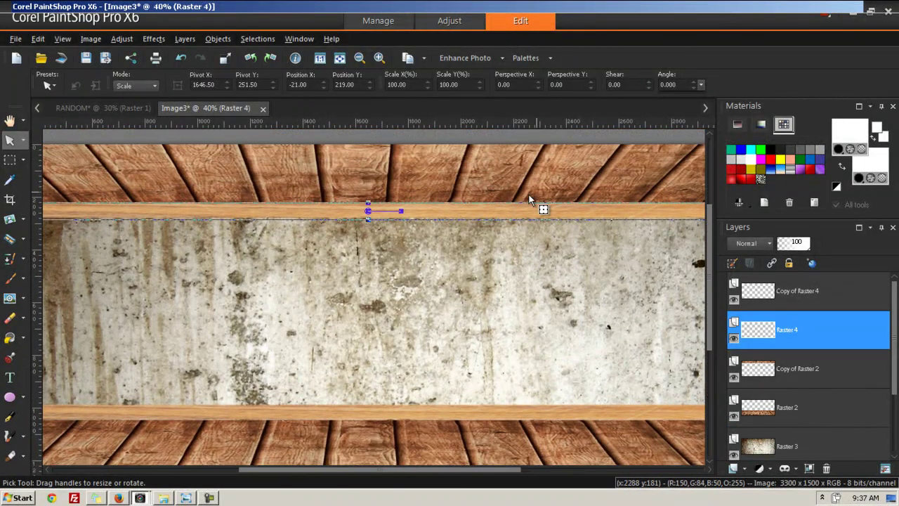
Step: Give the top plank a black drop shadow: vertical -2, horizontal 0, opacity 94, blur 42.57
click(149, 38)
mouse_move(170, 100)
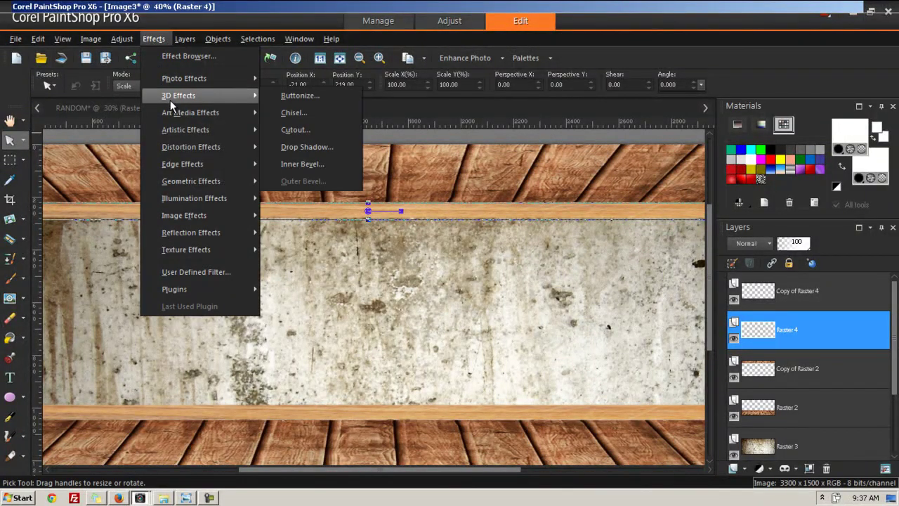
click(297, 149)
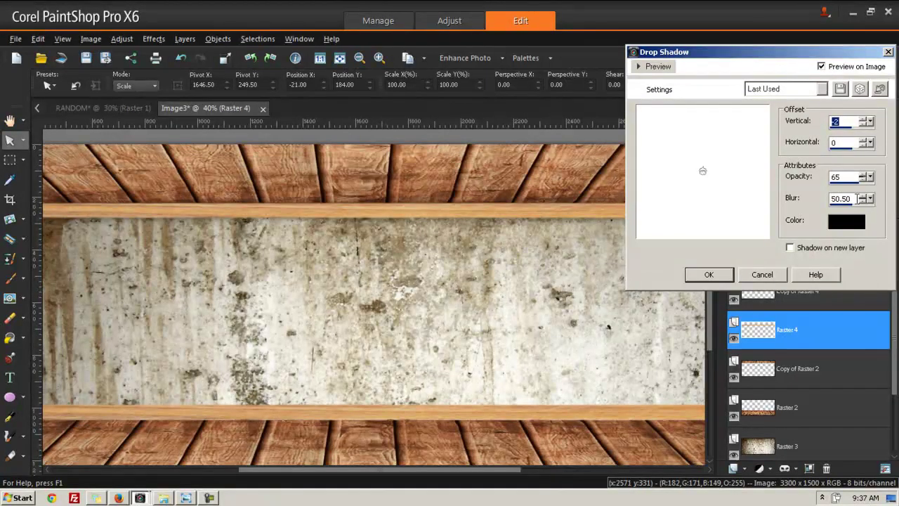
drag(871, 179, 887, 187)
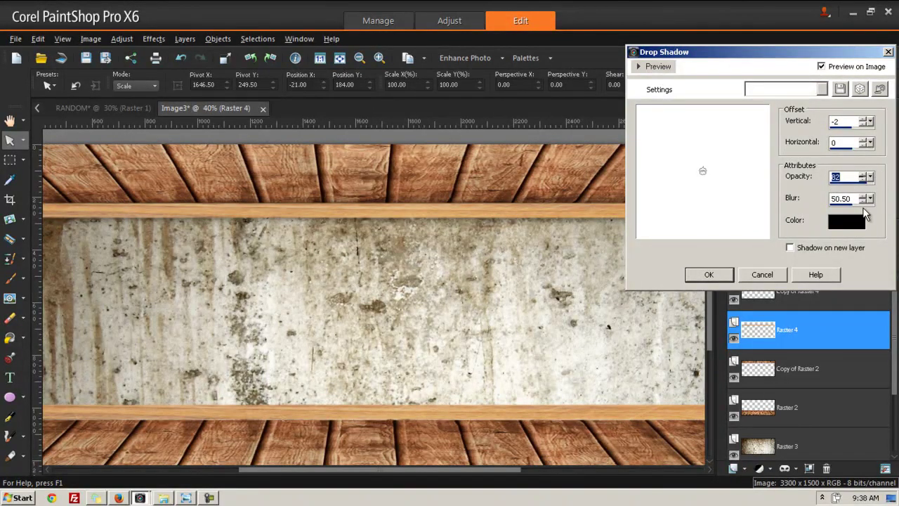
click(871, 201)
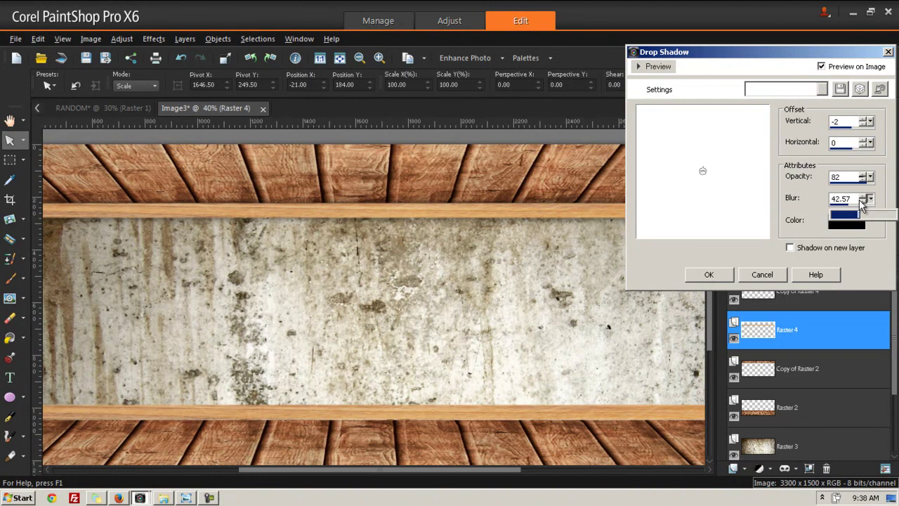
drag(871, 178, 881, 184)
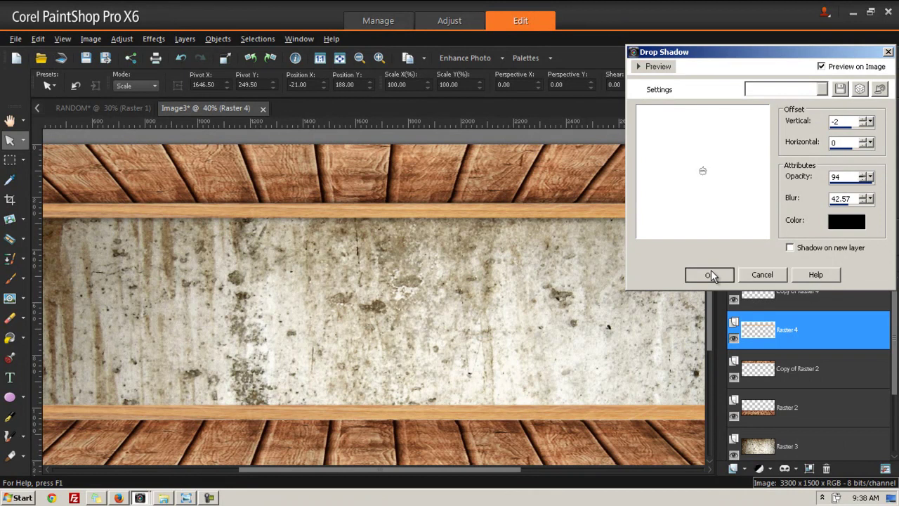
click(709, 275)
click(588, 418)
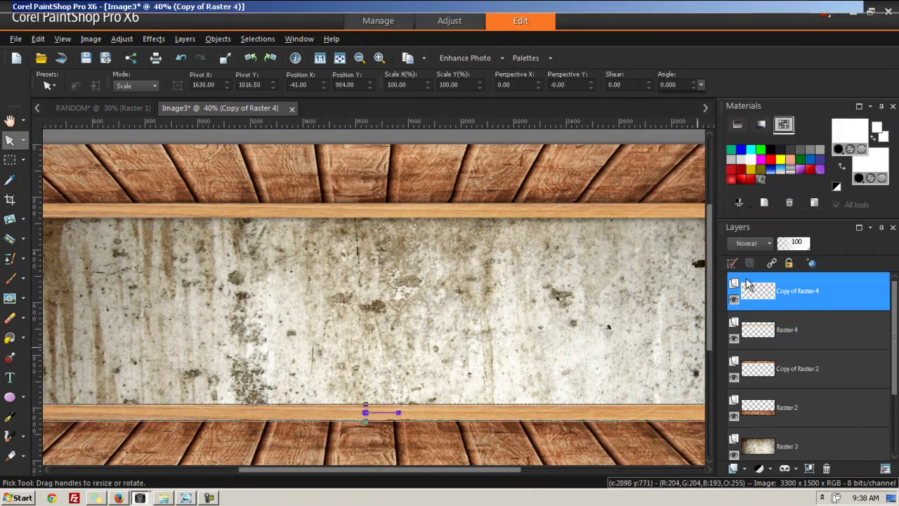
Step: Apply the same drop shadow (vertical -2, opacity 94, blur 42.57) to Copy of Raster 4
click(150, 39)
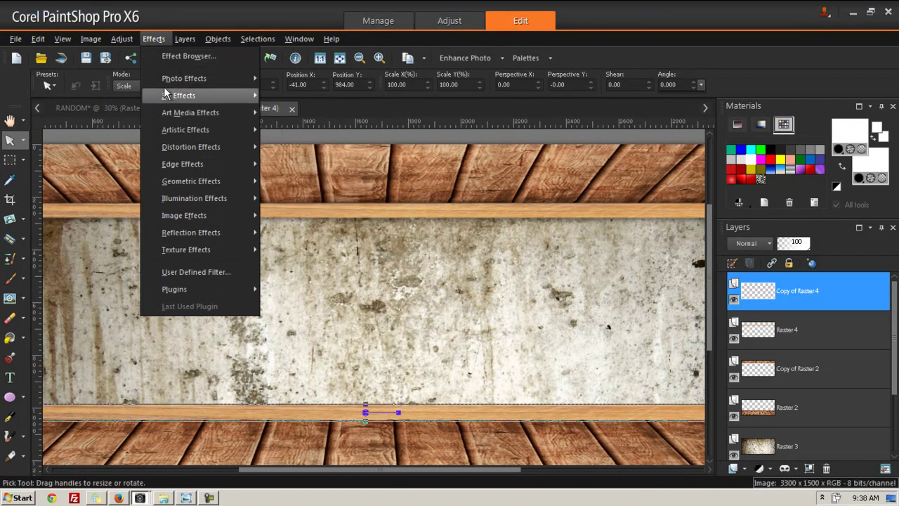
mouse_move(168, 95)
click(284, 147)
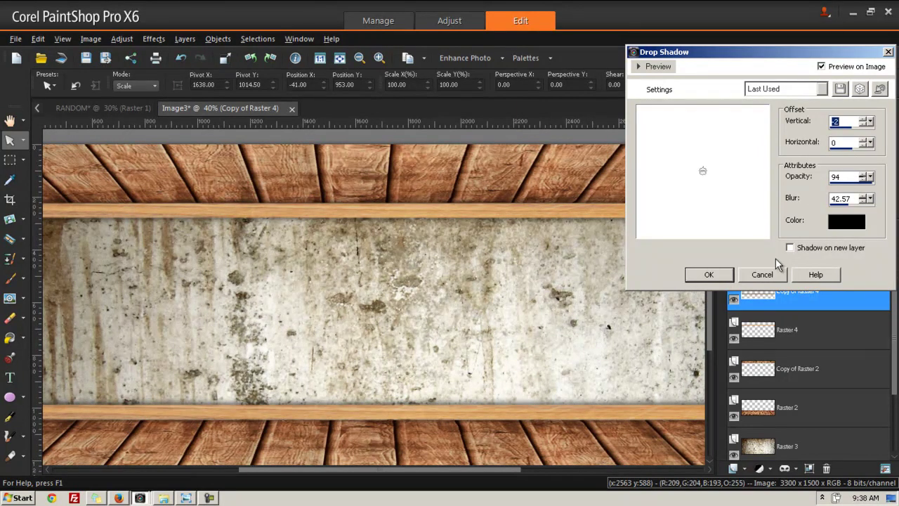
click(709, 274)
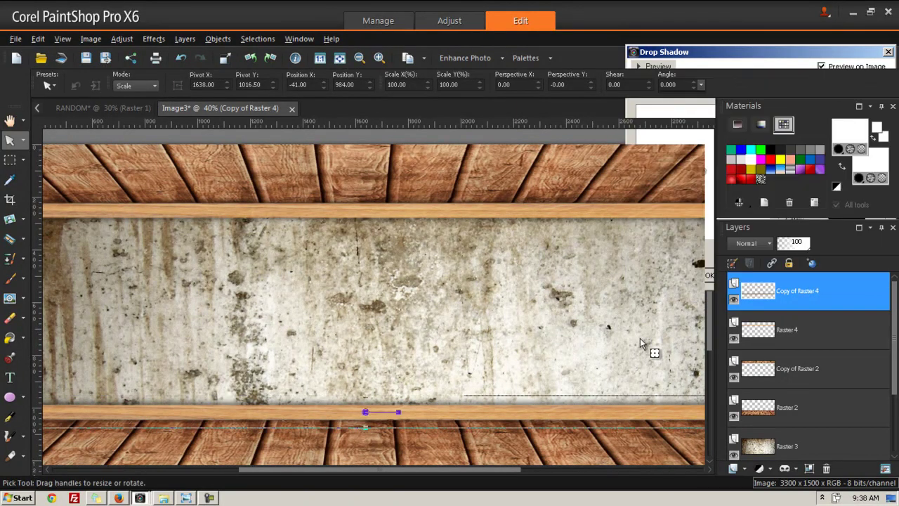
click(521, 308)
scroll(521, 308, down, 5)
scroll(441, 326, up, 1)
click(9, 121)
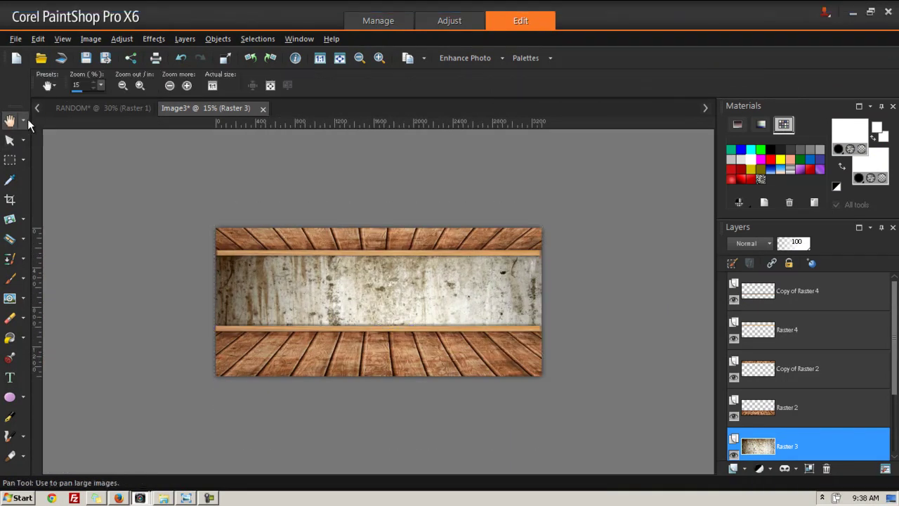
scroll(339, 314, up, 2)
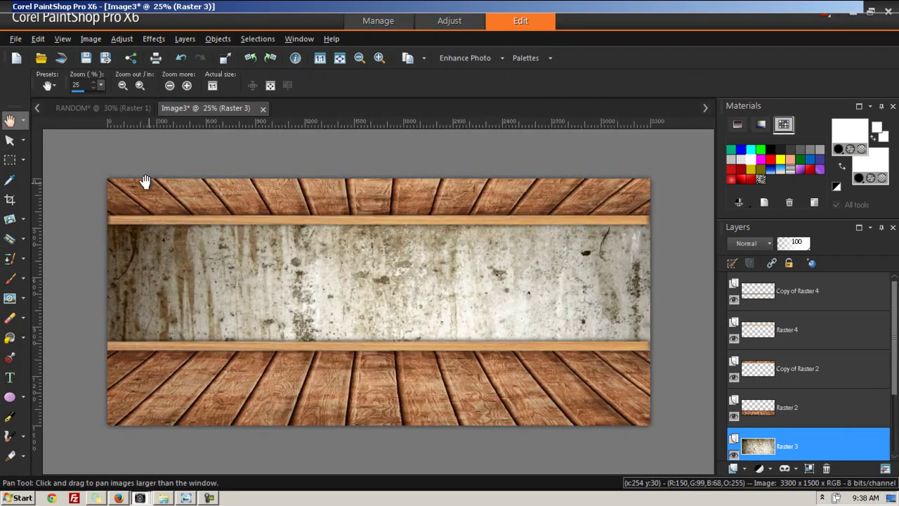
click(106, 115)
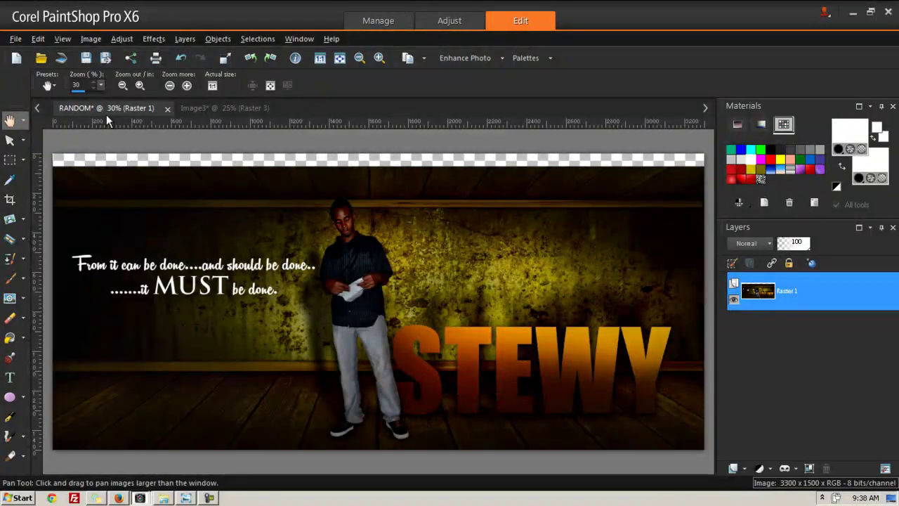
click(222, 109)
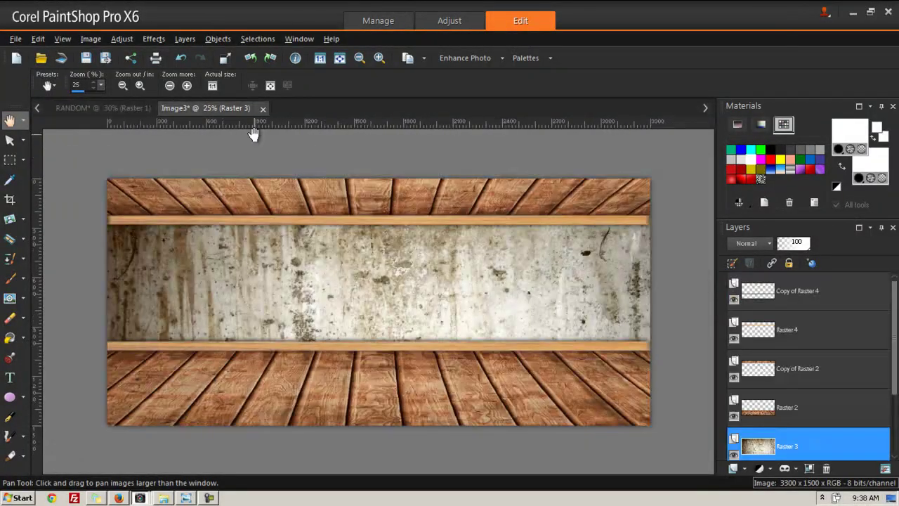
click(121, 113)
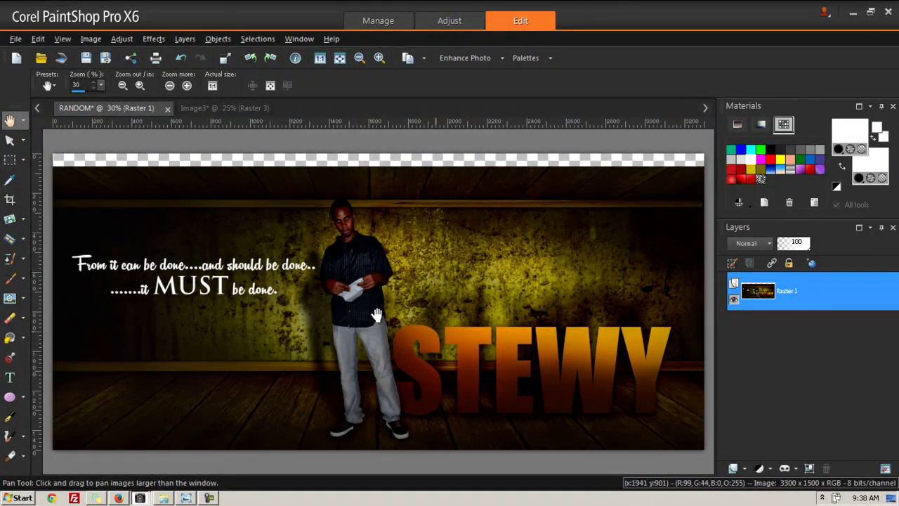
click(217, 109)
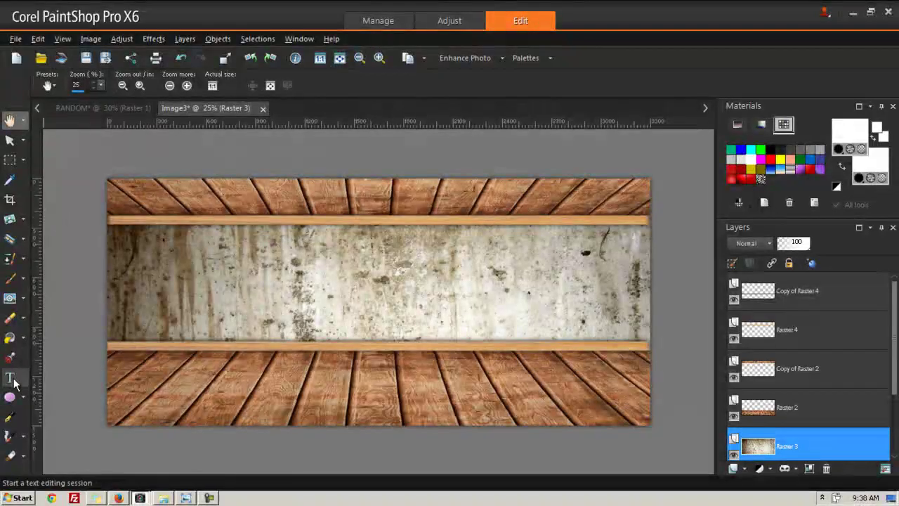
Step: Add the text 'stewy' on the wooden floor in the Impact font as a vector layer
click(13, 380)
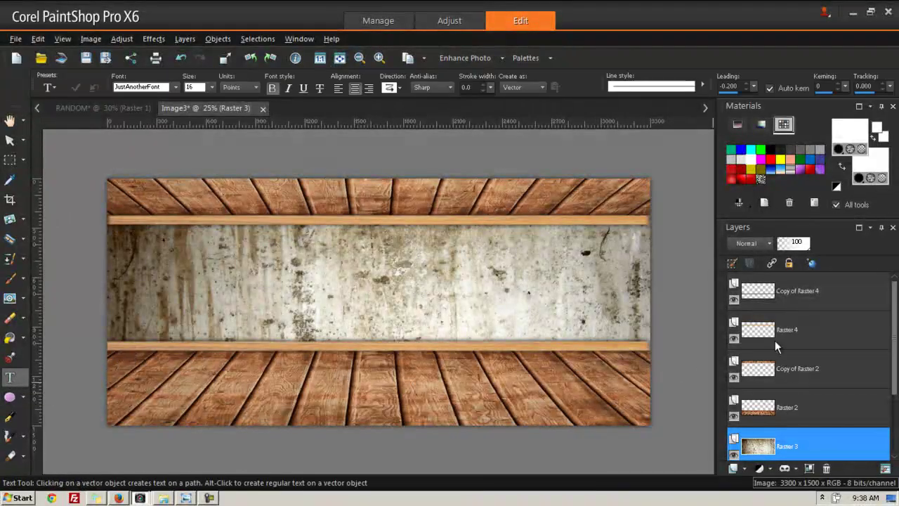
click(771, 292)
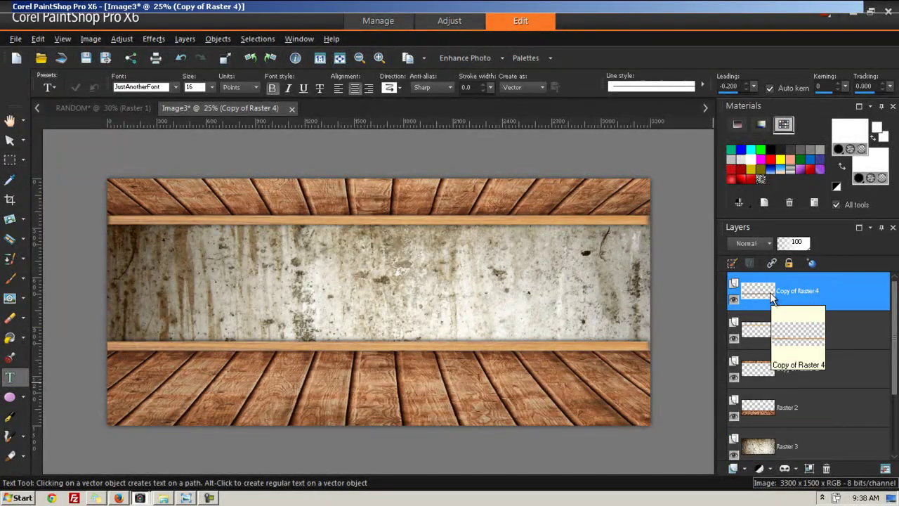
click(385, 359)
scroll(431, 353, up, 2)
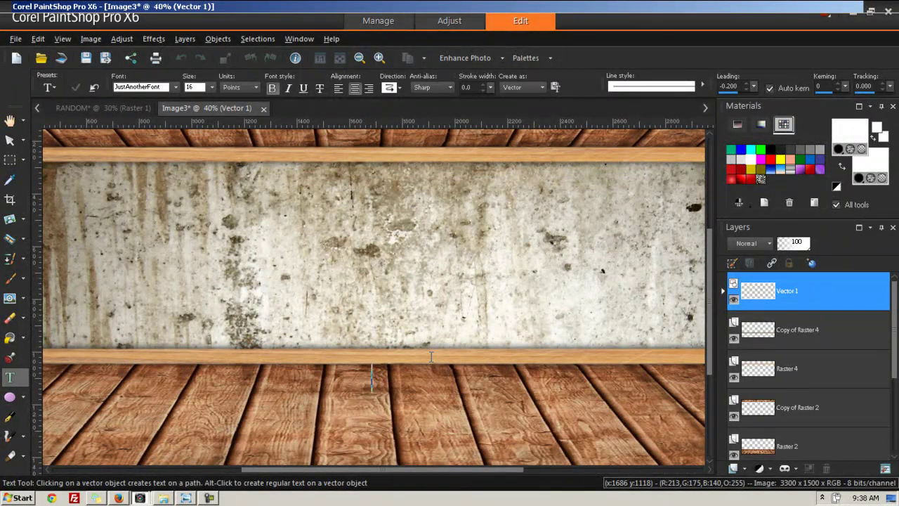
text(stewy)
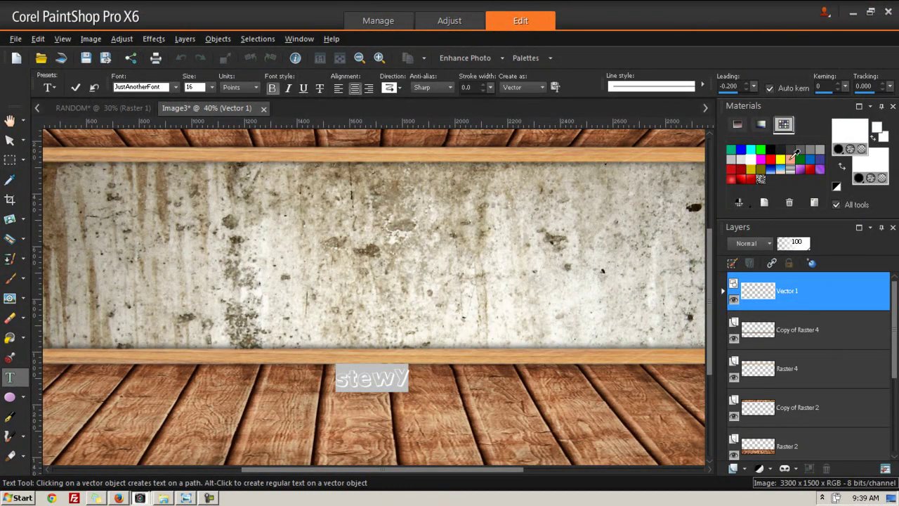
click(138, 87)
text(Impact)
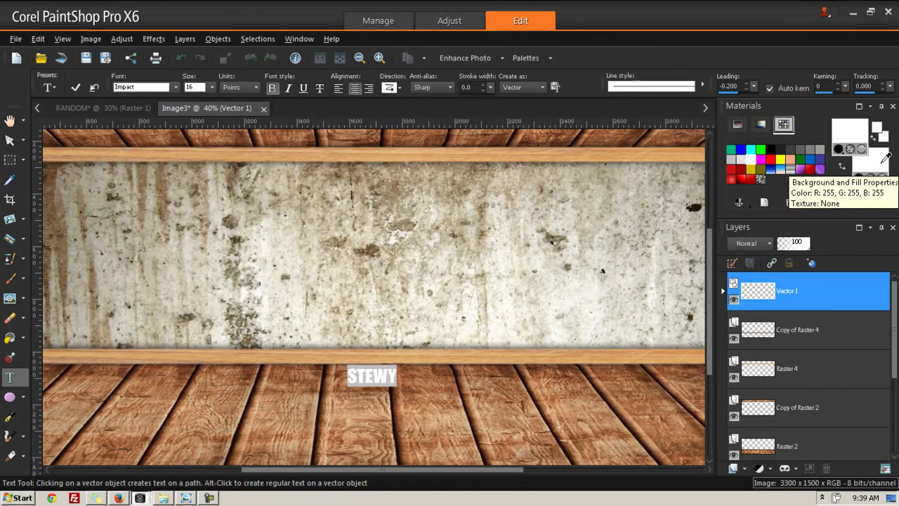
click(886, 158)
Step: Set the text fill to a linear gradient at angle 198 using the Stewy Orange library gradient
click(400, 109)
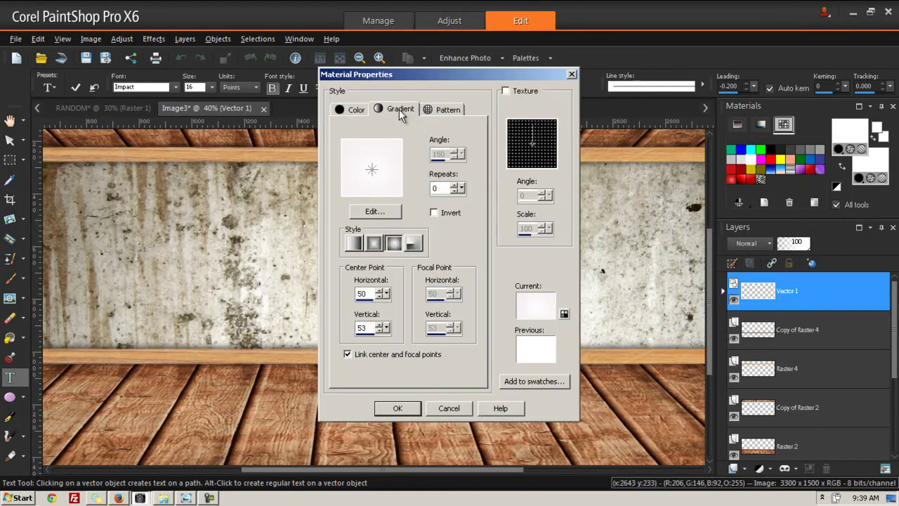
click(392, 177)
click(343, 269)
click(354, 243)
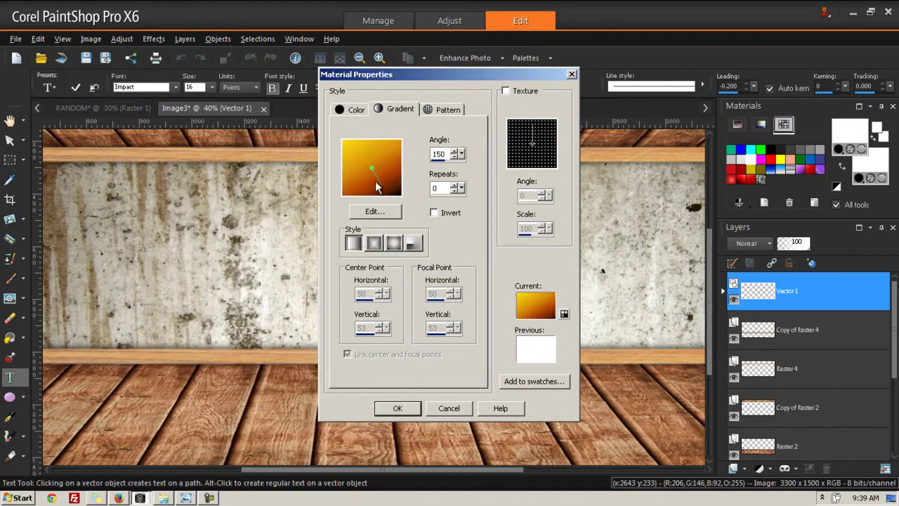
drag(380, 188, 371, 195)
click(380, 162)
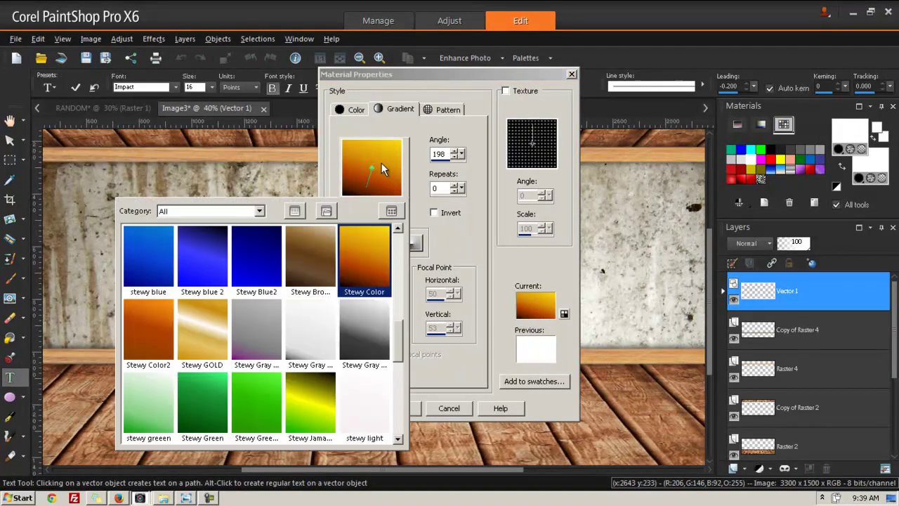
scroll(184, 343, down, 5)
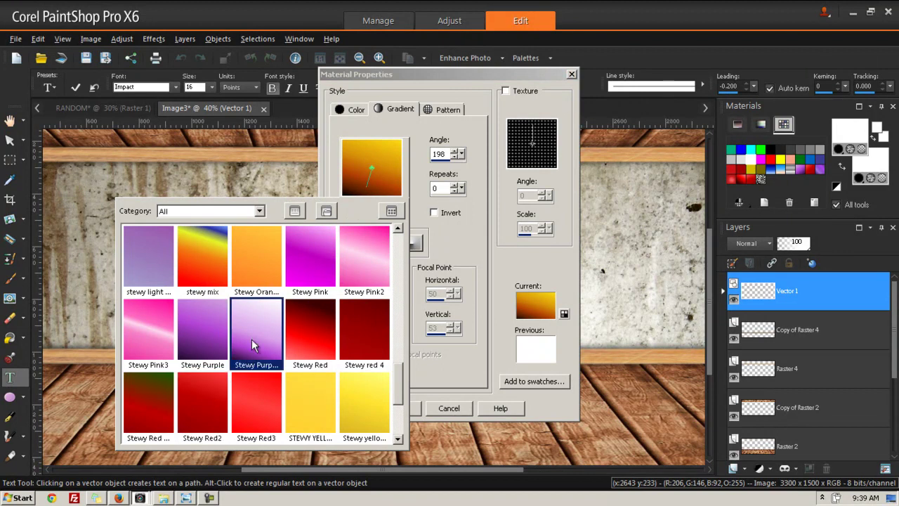
click(275, 251)
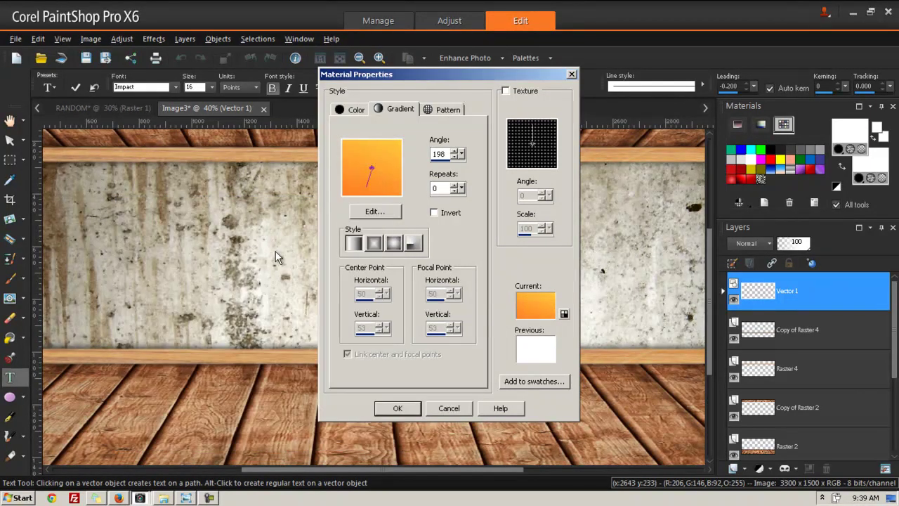
click(397, 409)
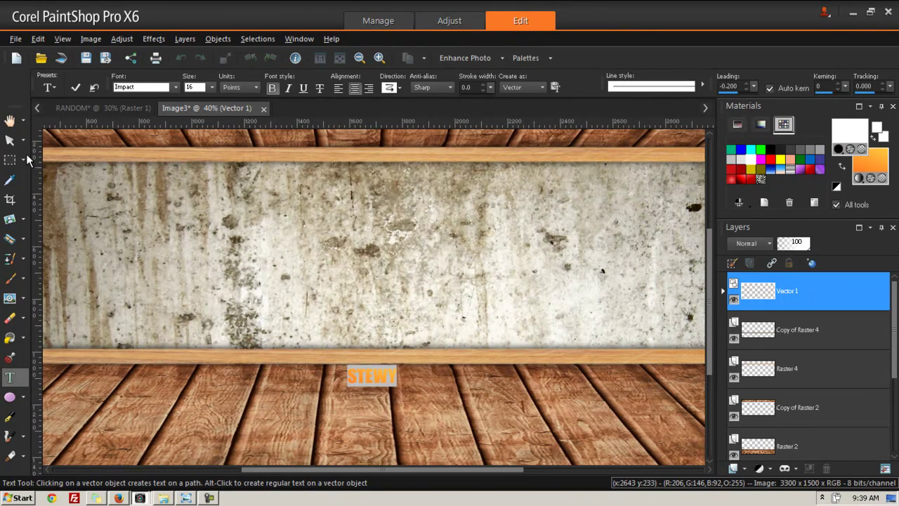
Step: Enlarge the STEWY text with the Pick tool and move it down onto the wood floor
key(k)
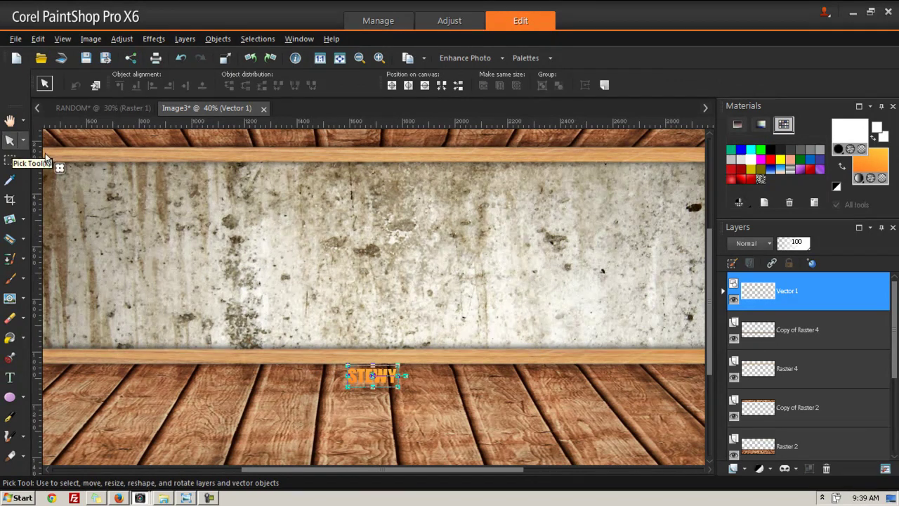
drag(398, 366, 690, 257)
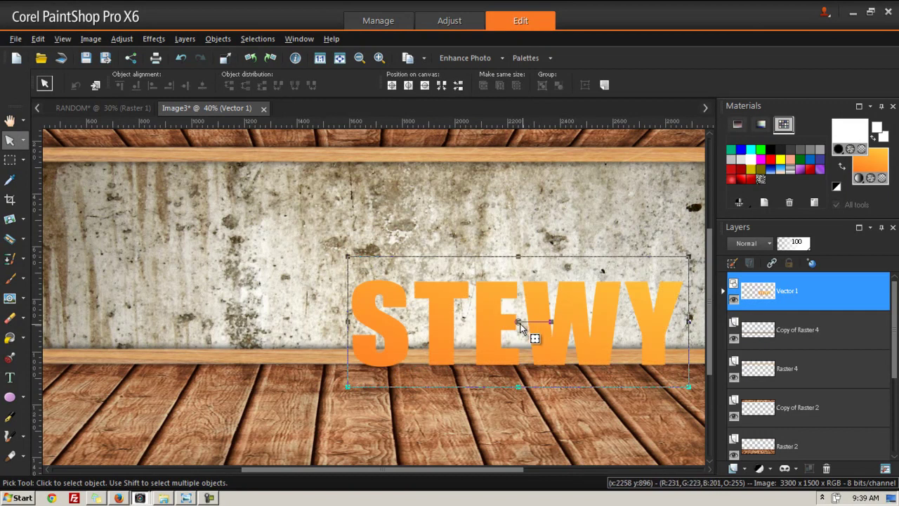
drag(520, 326, 510, 378)
scroll(506, 378, down, 2)
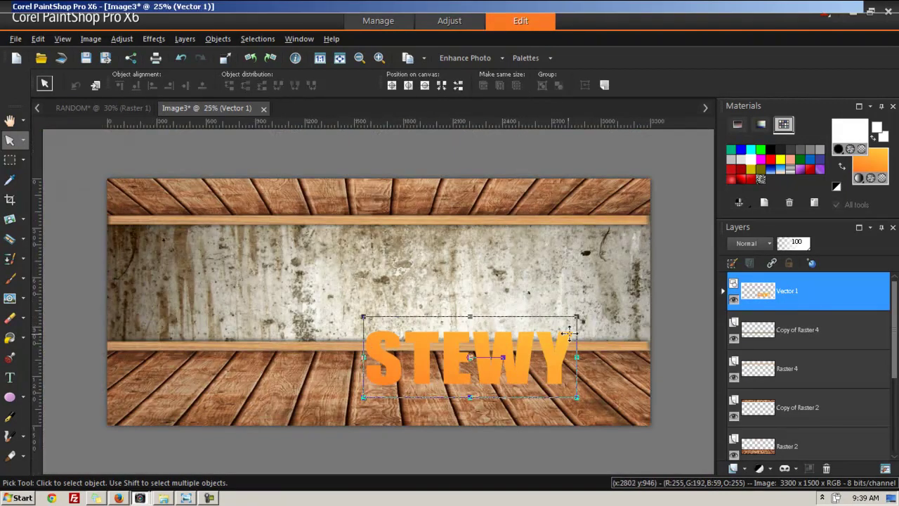
drag(576, 317, 607, 295)
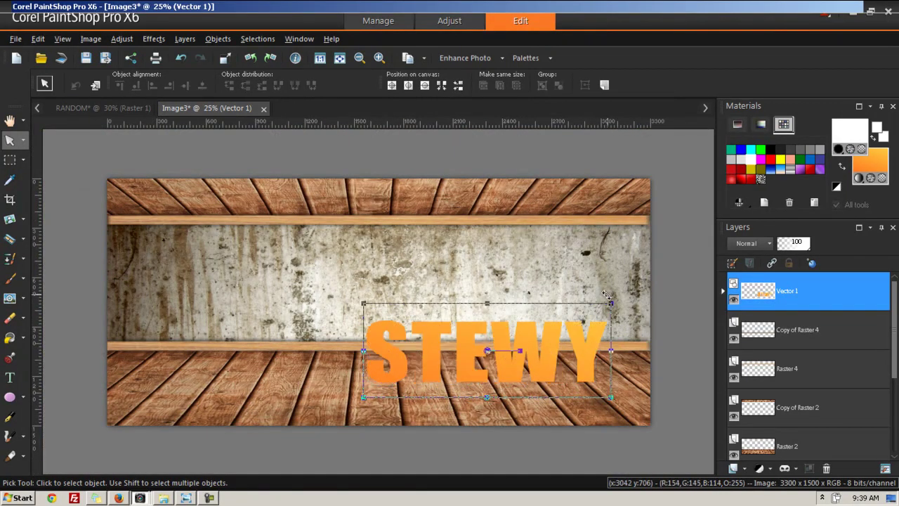
drag(494, 360, 501, 355)
drag(617, 299, 629, 295)
click(486, 269)
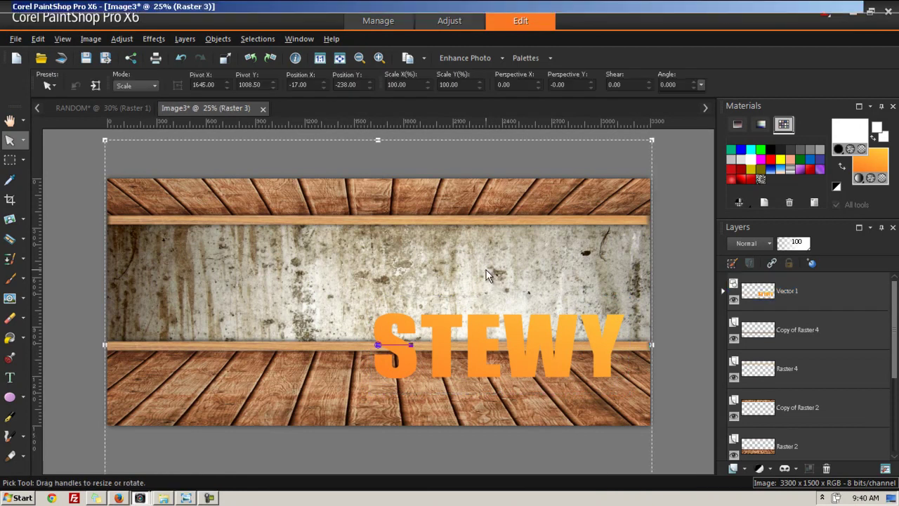
click(475, 357)
drag(475, 358, 475, 363)
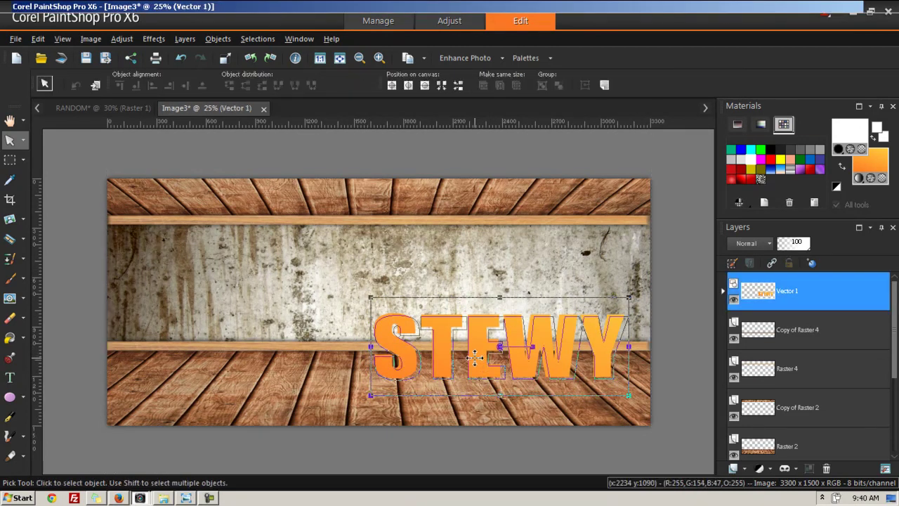
Step: Compare with the RANDOM banner, then narrow, shift and enlarge STEWY toward the upper right
click(132, 110)
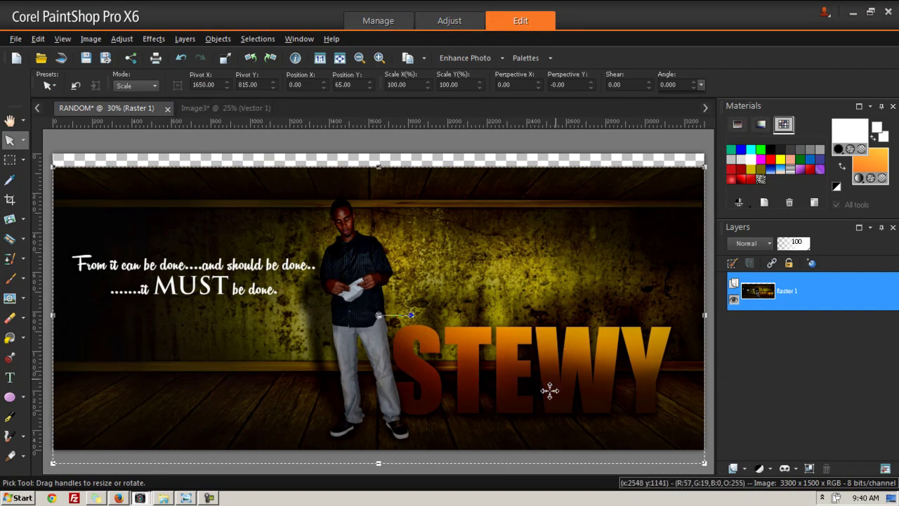
click(210, 110)
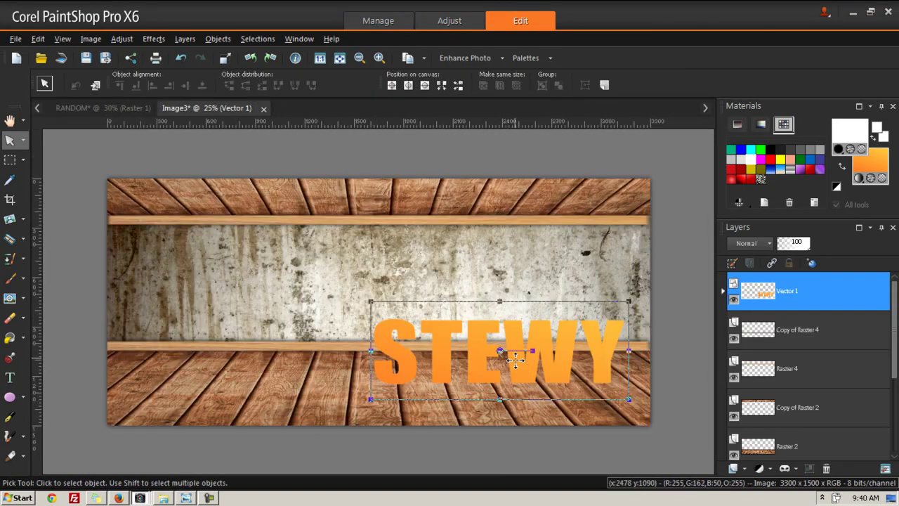
drag(371, 351, 415, 348)
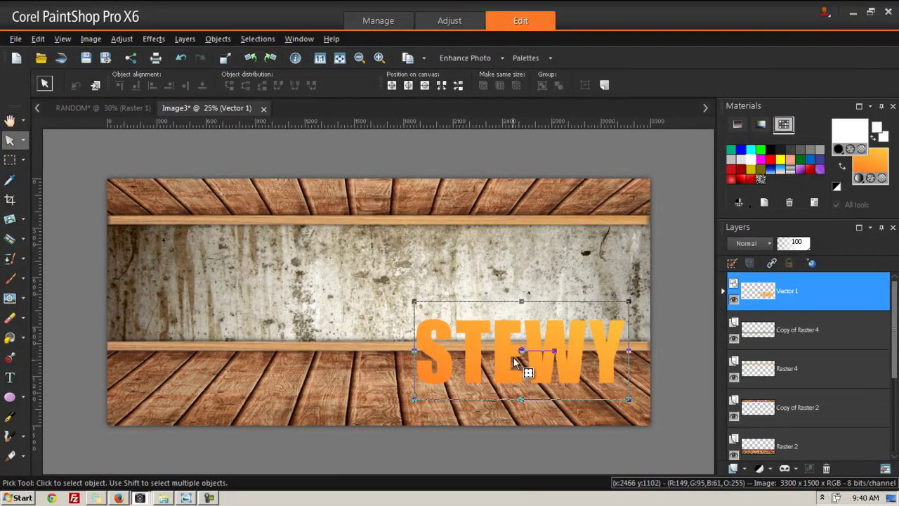
drag(520, 353, 509, 358)
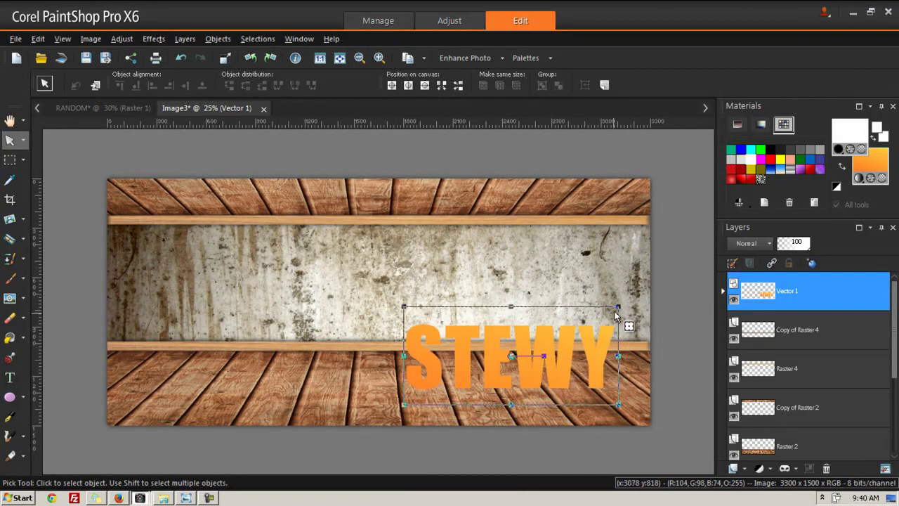
drag(618, 307, 635, 299)
click(480, 270)
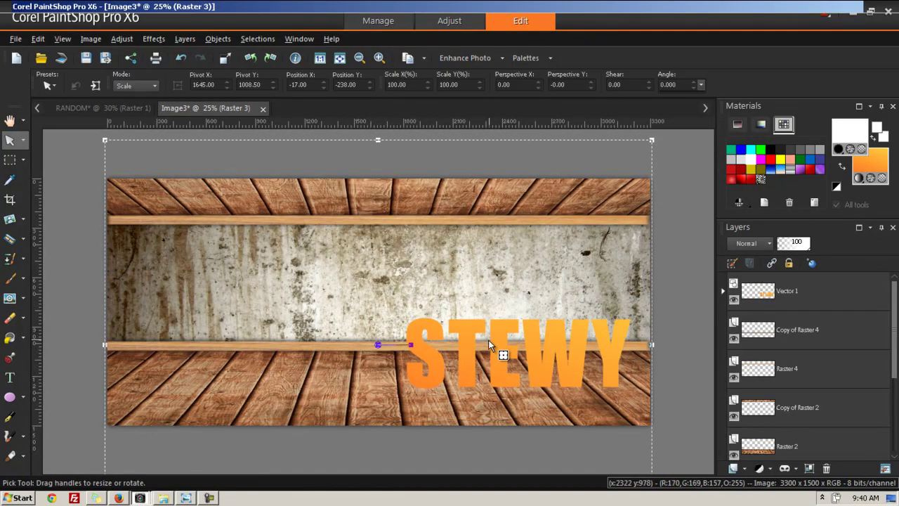
click(498, 335)
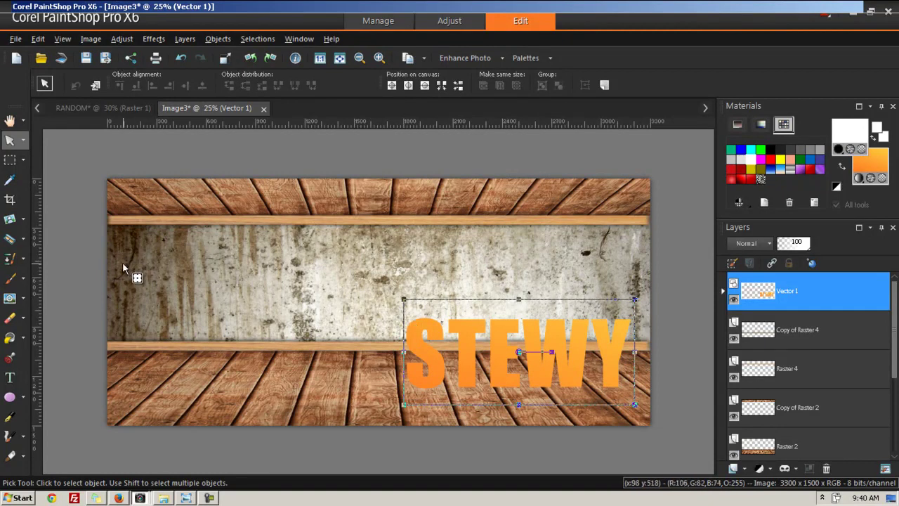
Step: Check the RANDOM reference again, then return to Image3 and enlarge STEWY slightly
click(97, 108)
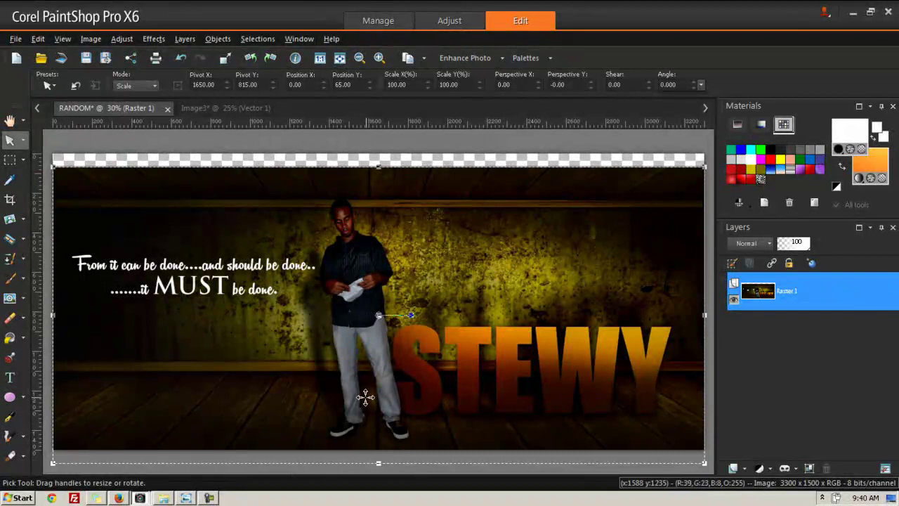
scroll(441, 415, up, 3)
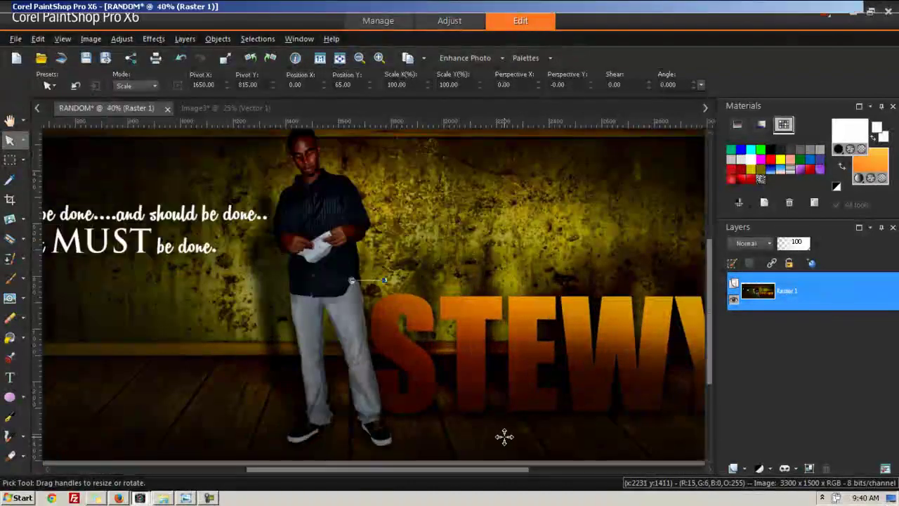
drag(418, 470, 541, 482)
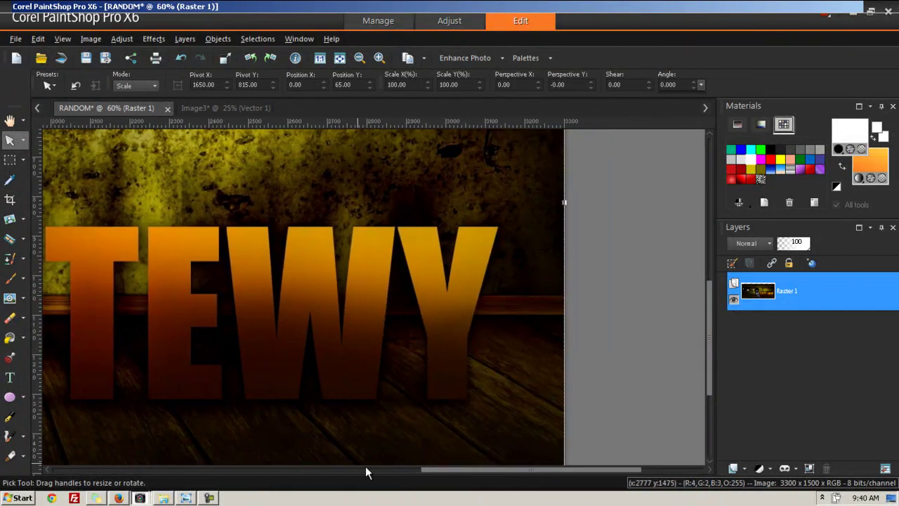
drag(447, 467, 348, 470)
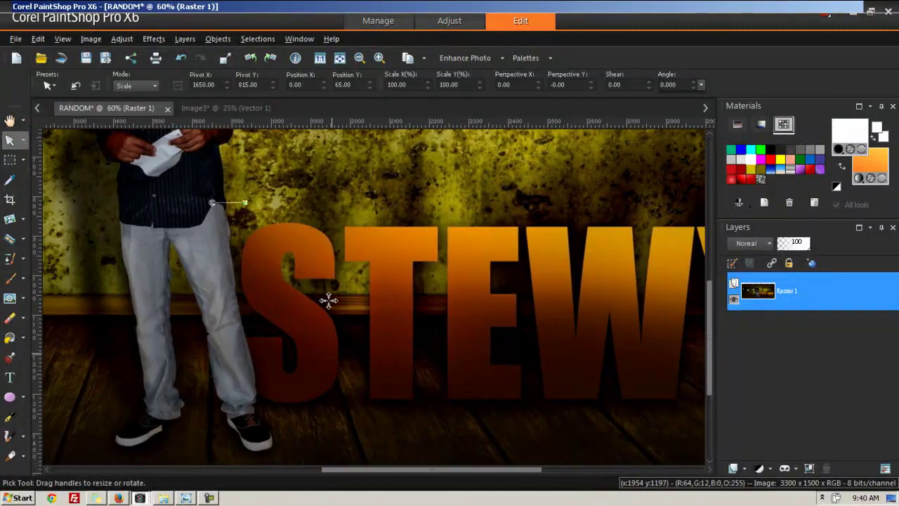
click(221, 111)
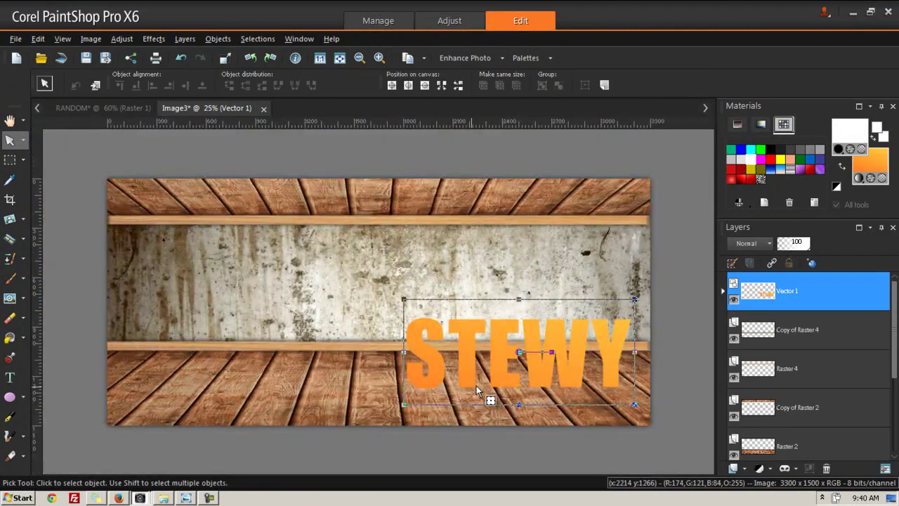
drag(404, 405, 394, 410)
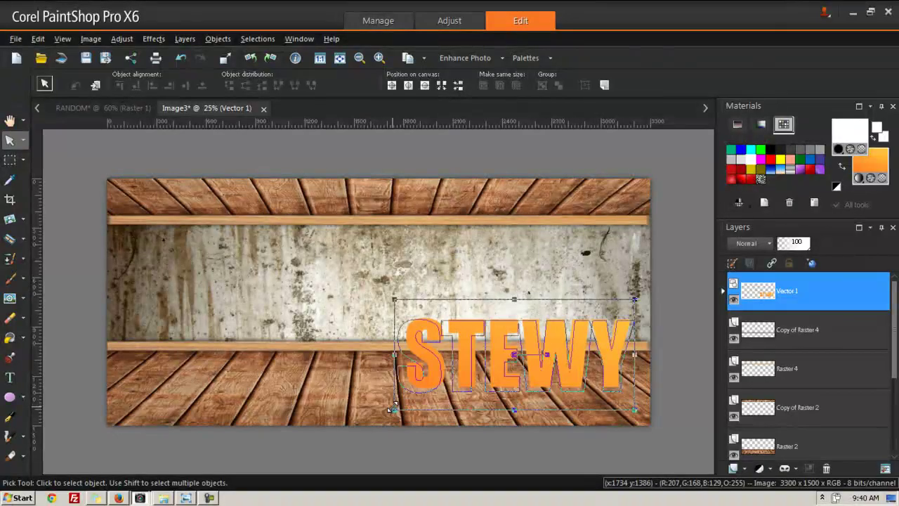
Step: Choose the Ellipse tool with black as both foreground and background colour
click(23, 400)
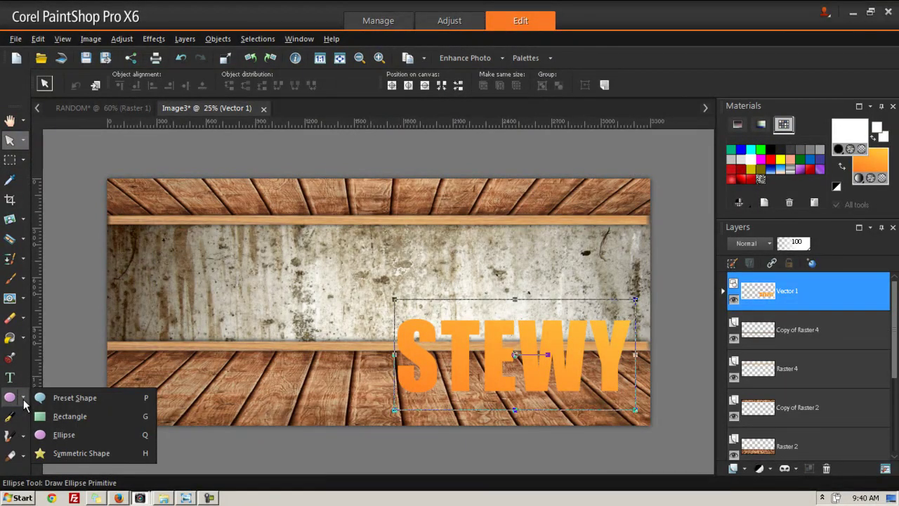
click(25, 401)
click(26, 398)
click(64, 435)
click(74, 435)
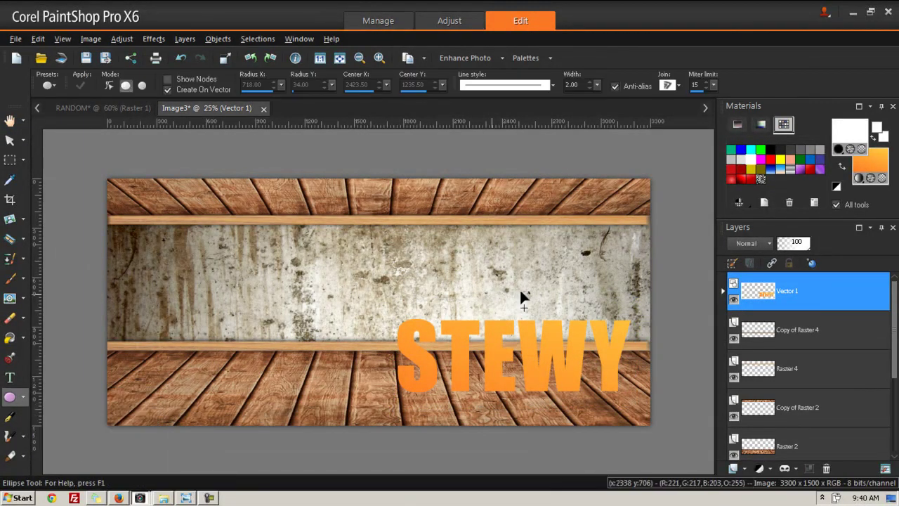
click(773, 149)
right_click(773, 149)
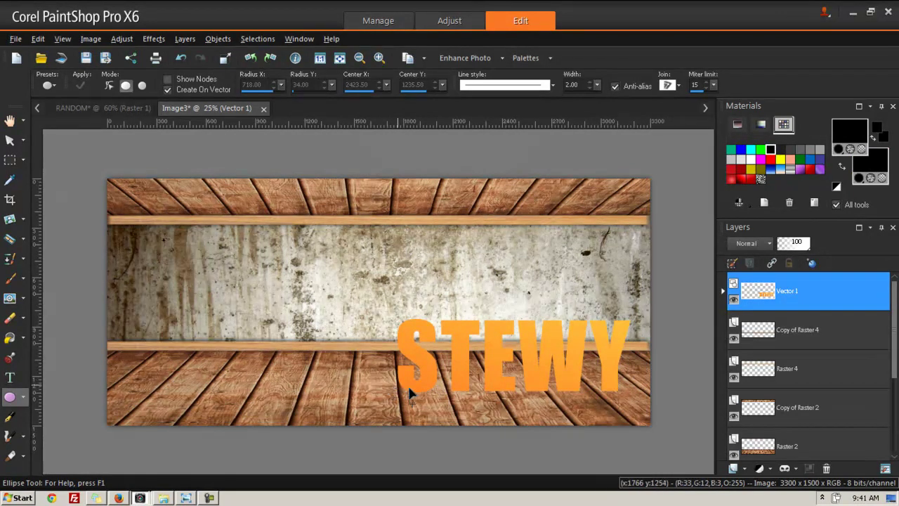
Step: With Copy of Raster 4 selected, draw a flat ellipse under STEWY and apply it
mouse_move(761, 335)
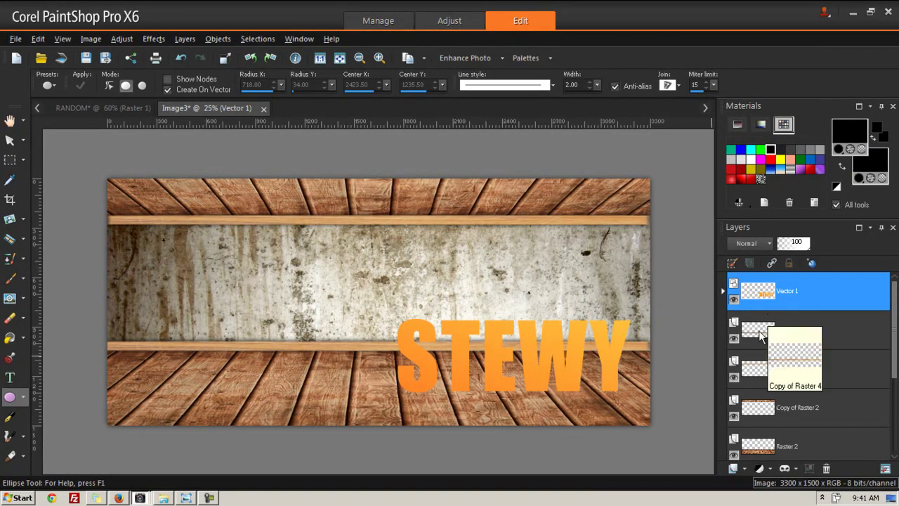
click(760, 328)
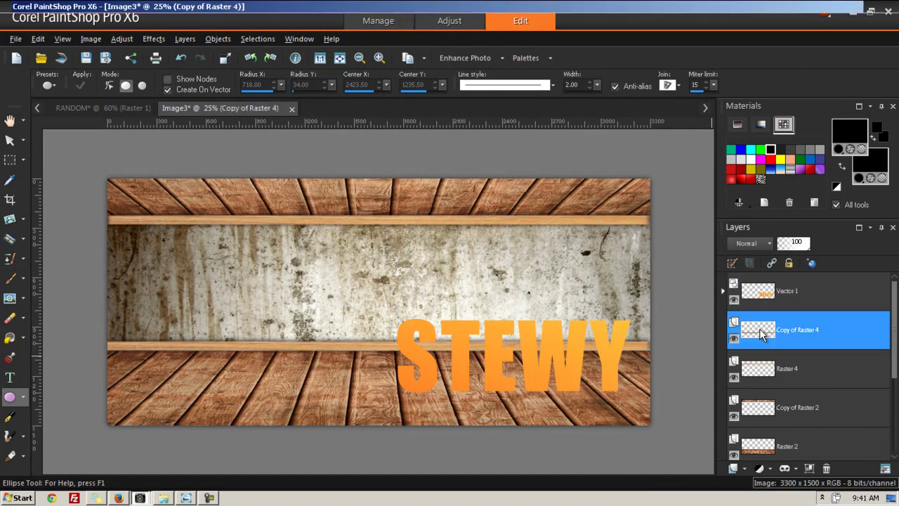
drag(394, 386, 635, 399)
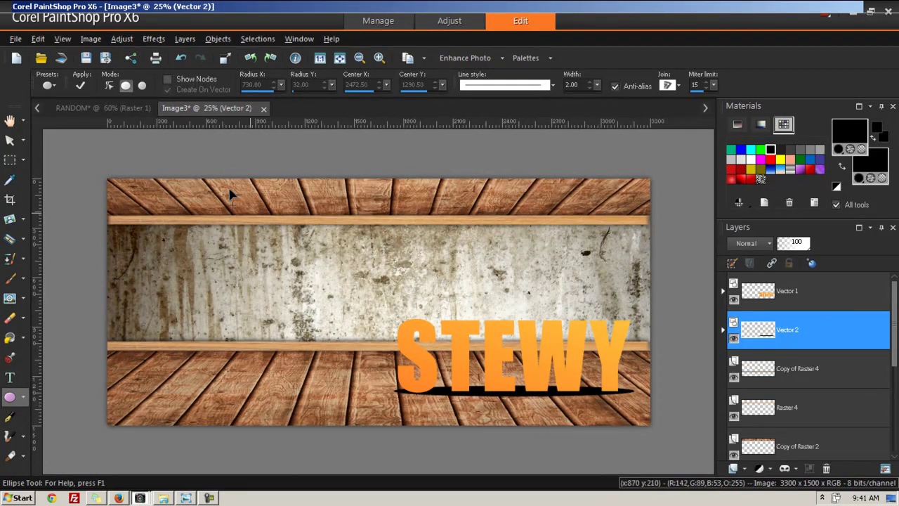
click(79, 87)
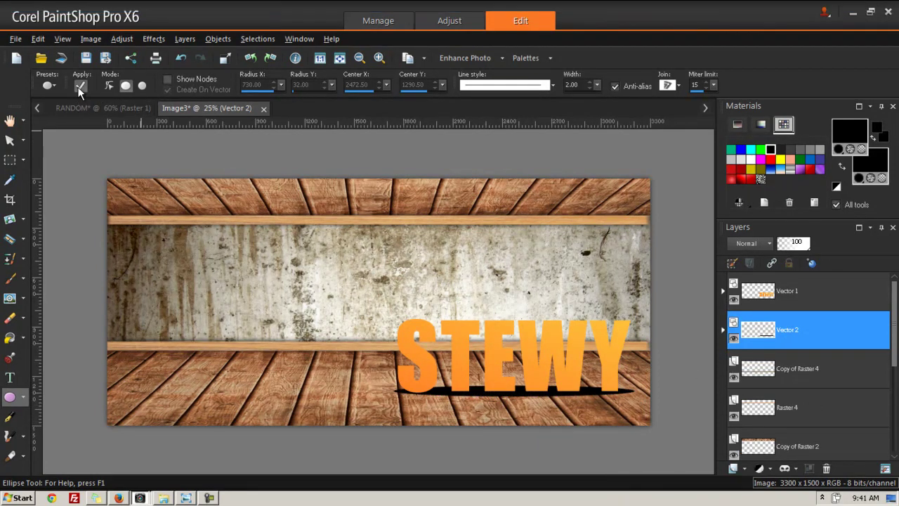
Step: Shift the black ellipse slightly left and stretch it wider beneath the STEWY letters
click(10, 141)
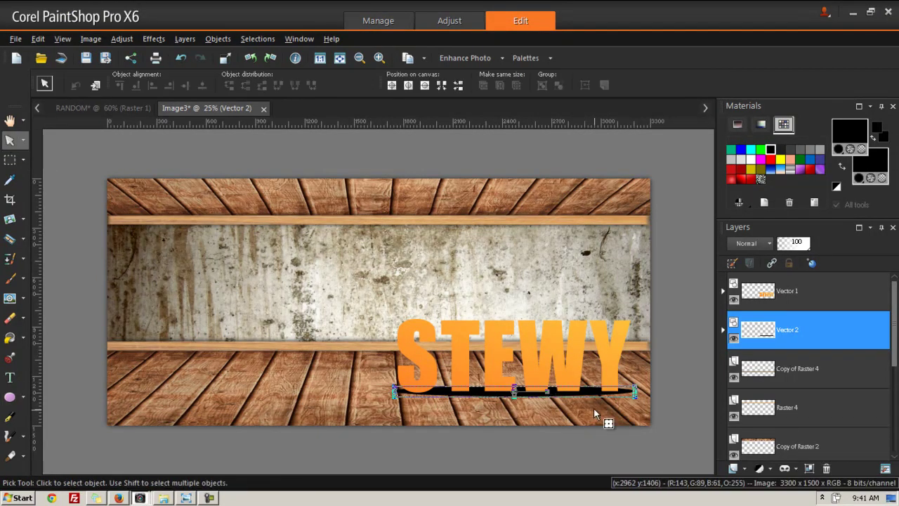
scroll(595, 414, up, 2)
drag(531, 413, 520, 413)
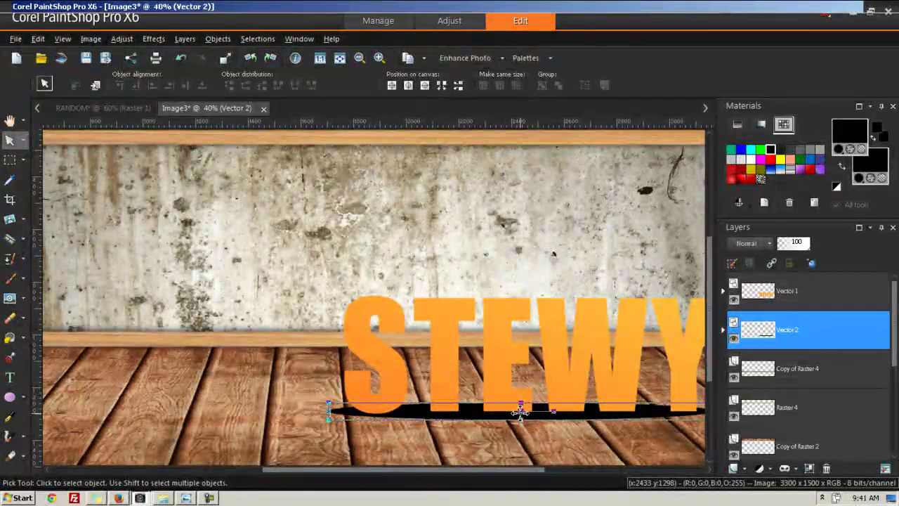
drag(511, 469, 543, 470)
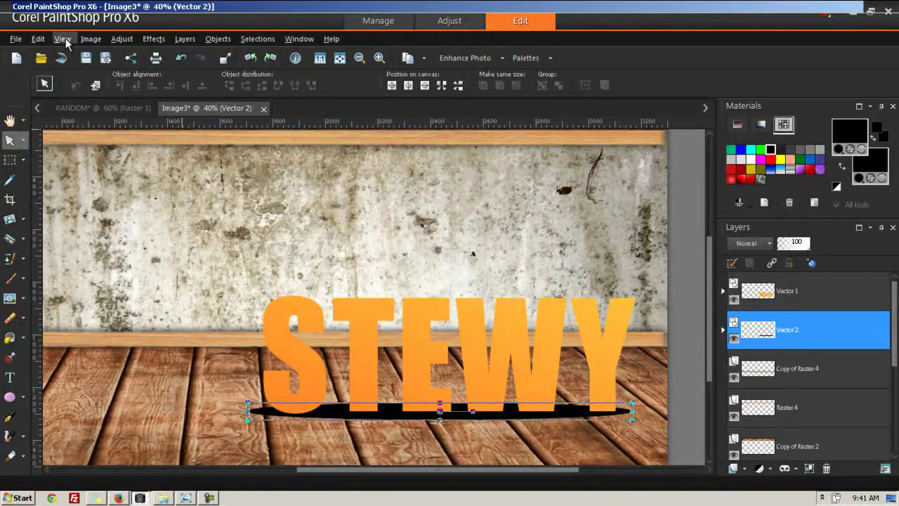
click(91, 40)
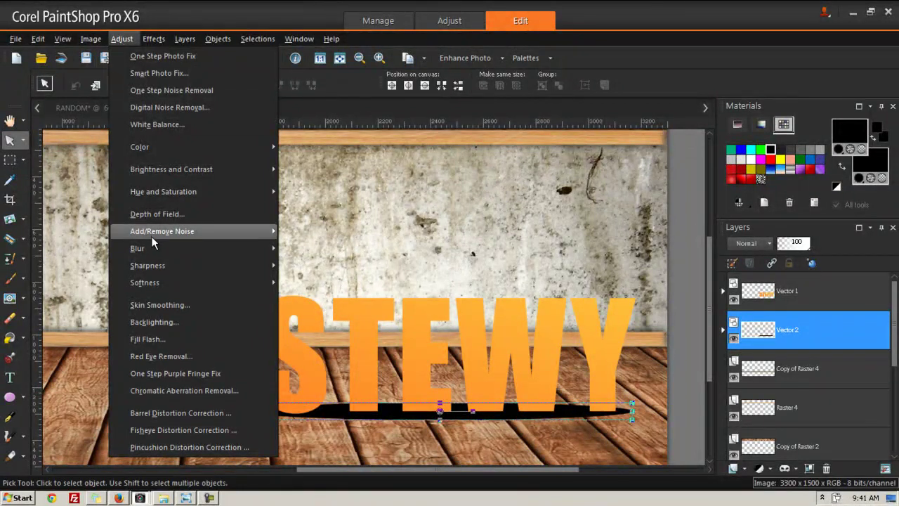
Step: Rasterize the ellipse layer and give it a Gaussian Blur of radius 26
mouse_move(153, 248)
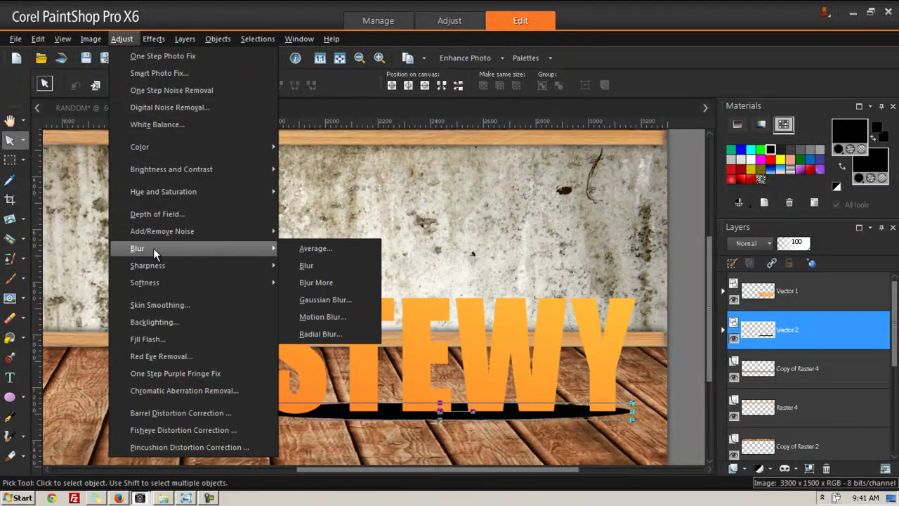
click(322, 300)
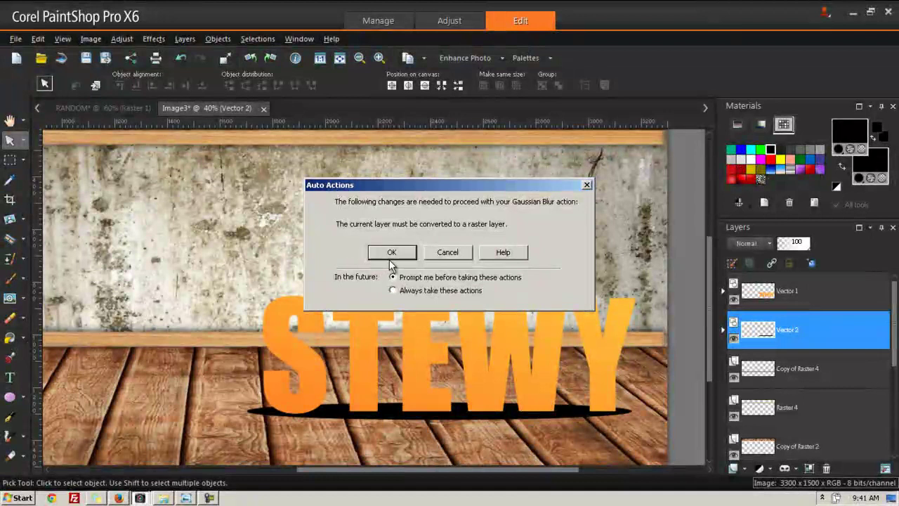
click(392, 253)
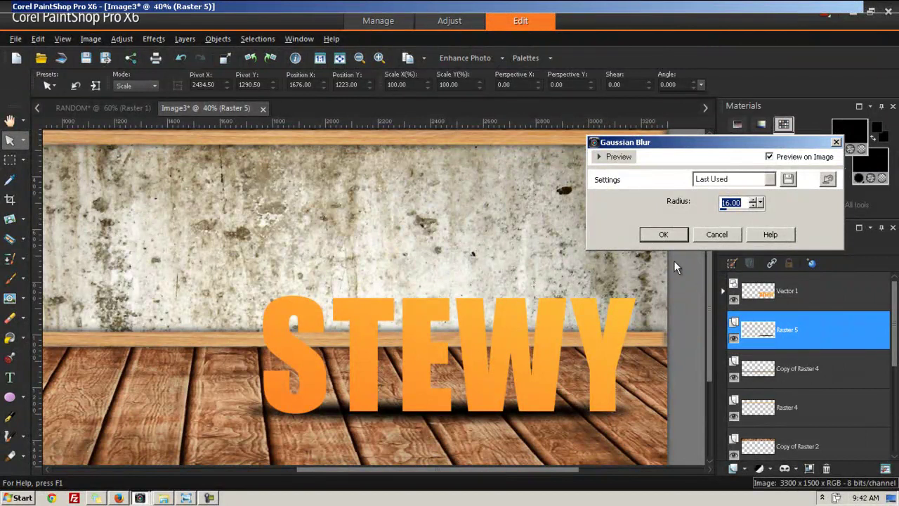
drag(759, 206, 765, 201)
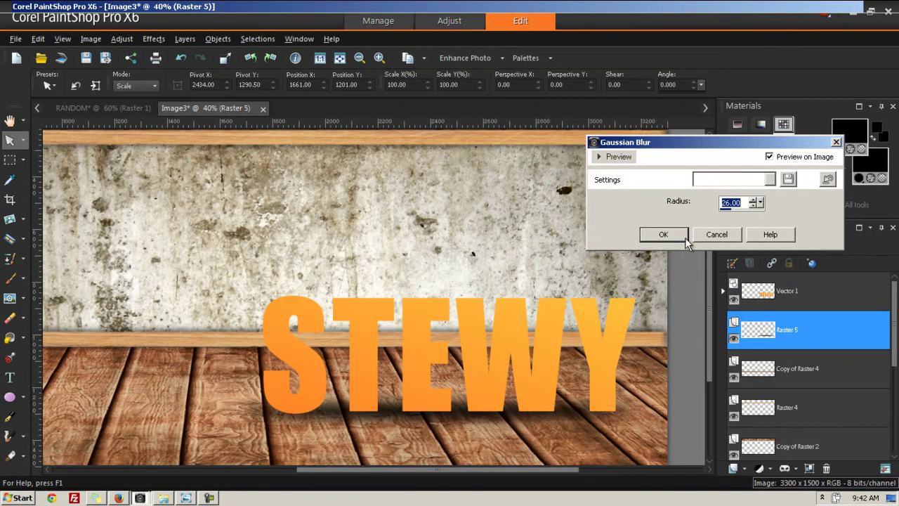
click(678, 238)
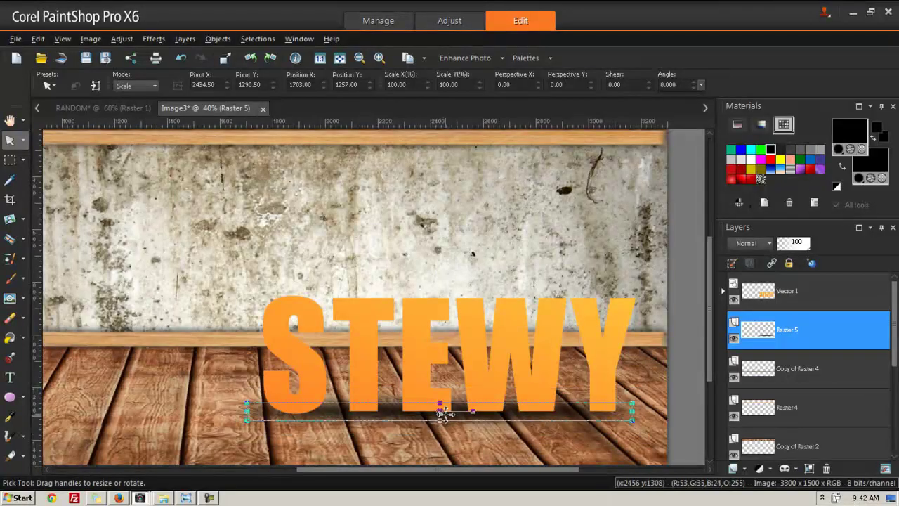
Step: Flatten the blurred Raster 5 shadow, raise it slightly and widen it on both sides
scroll(440, 434, up, 3)
click(761, 372)
click(768, 337)
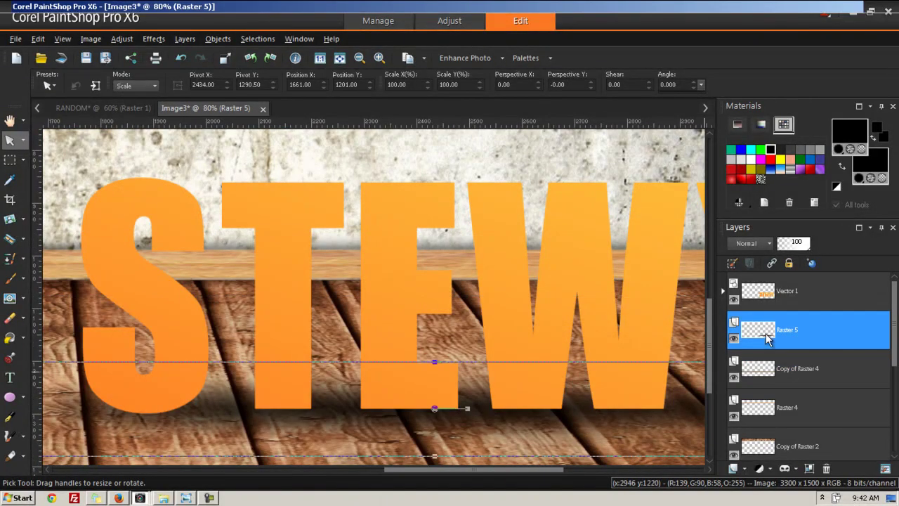
drag(437, 362, 435, 379)
drag(436, 455, 435, 448)
drag(435, 416, 436, 411)
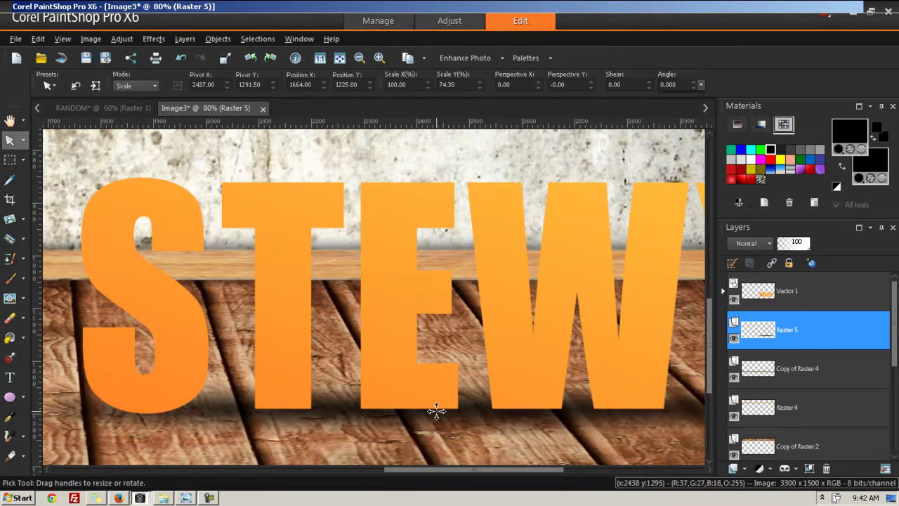
scroll(436, 411, down, 2)
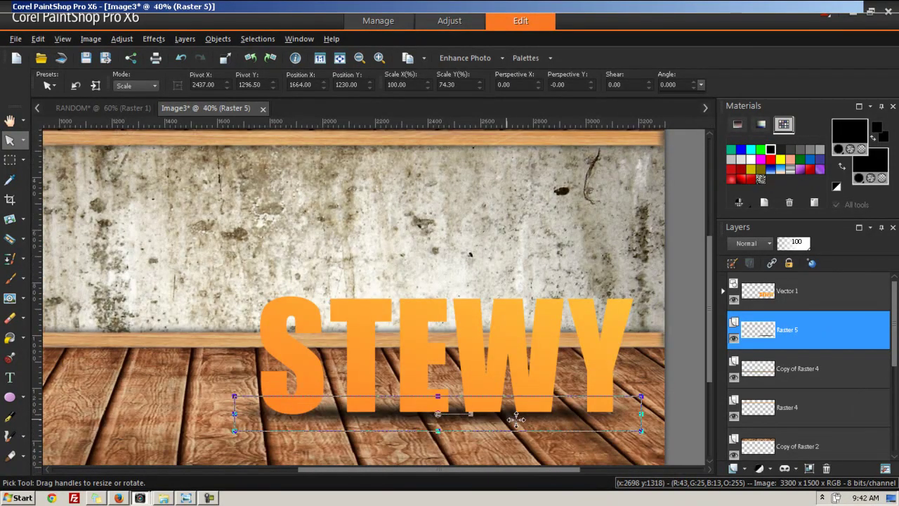
drag(642, 414, 652, 414)
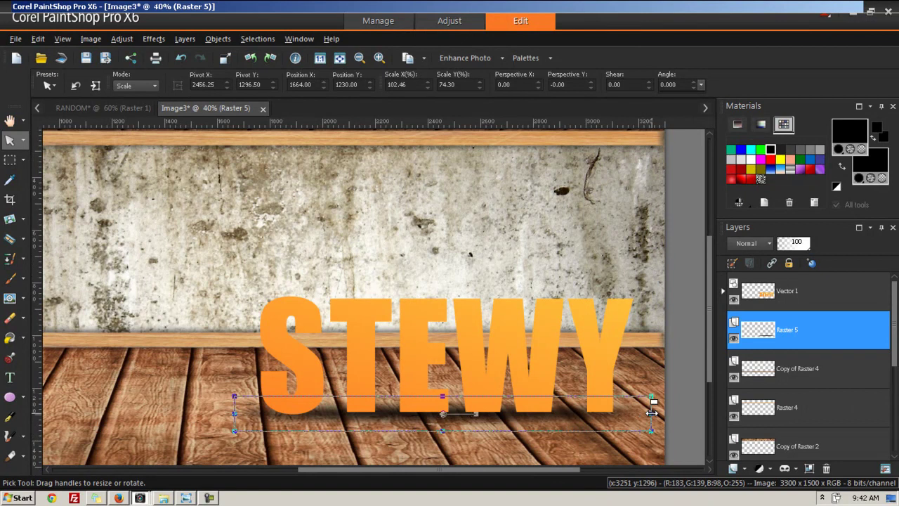
drag(234, 413, 226, 412)
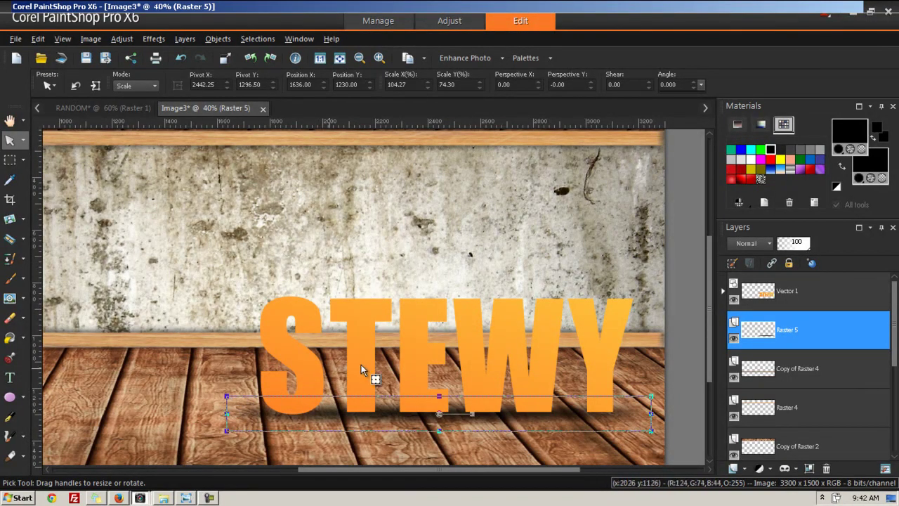
Step: Switch between the STEWY text and Raster 5 layers, ending with the STEWY text selected
click(415, 355)
scroll(416, 368, down, 1)
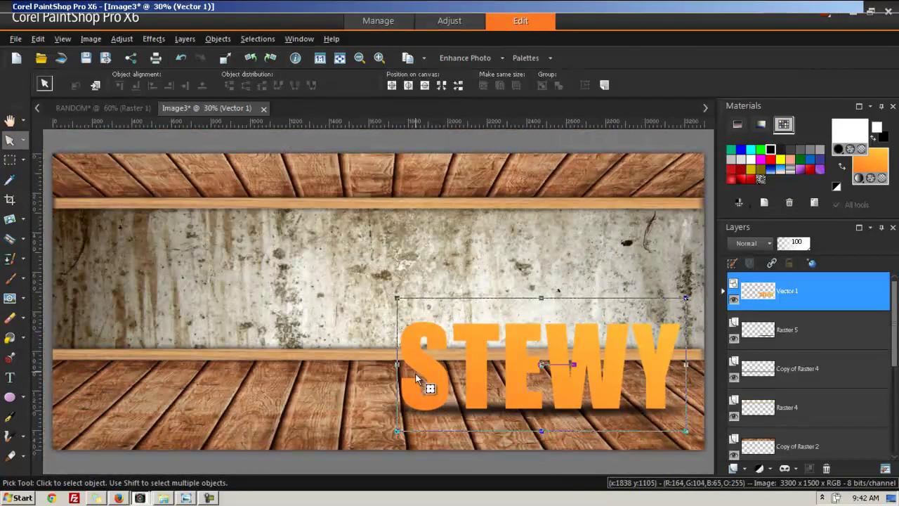
click(769, 330)
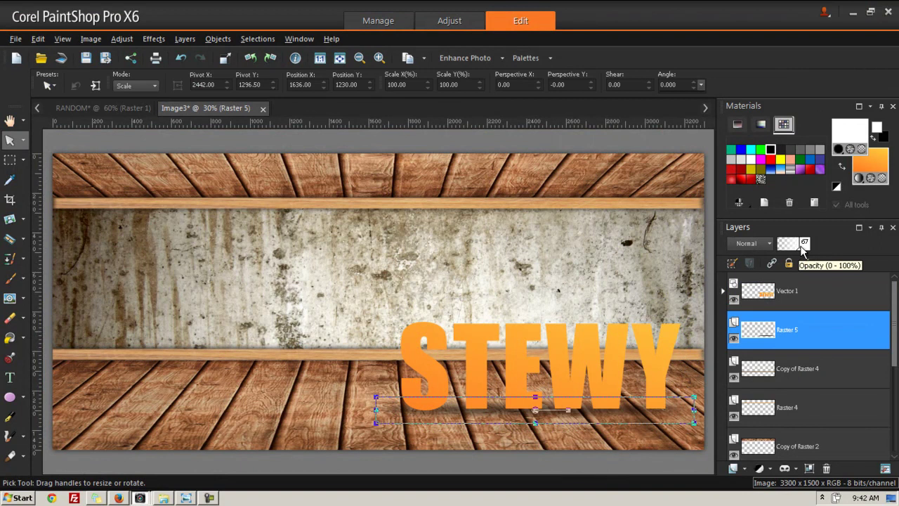
click(661, 336)
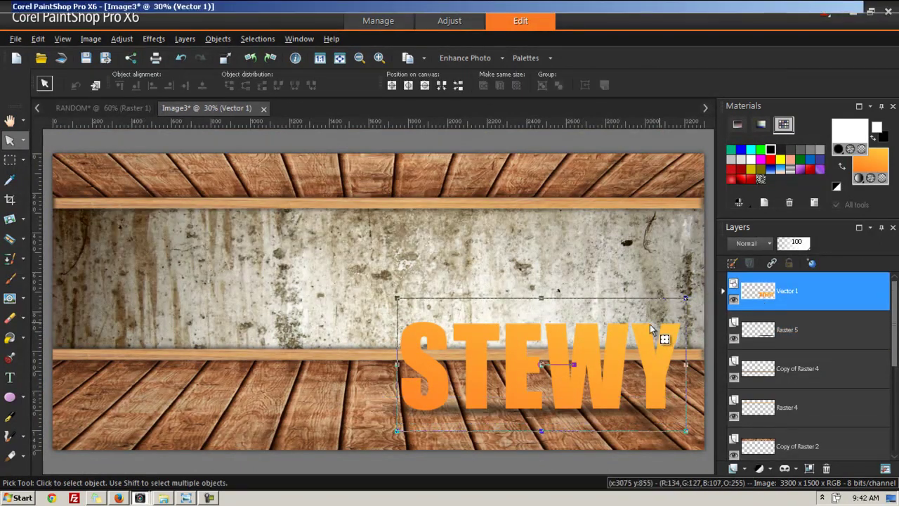
click(759, 345)
click(766, 293)
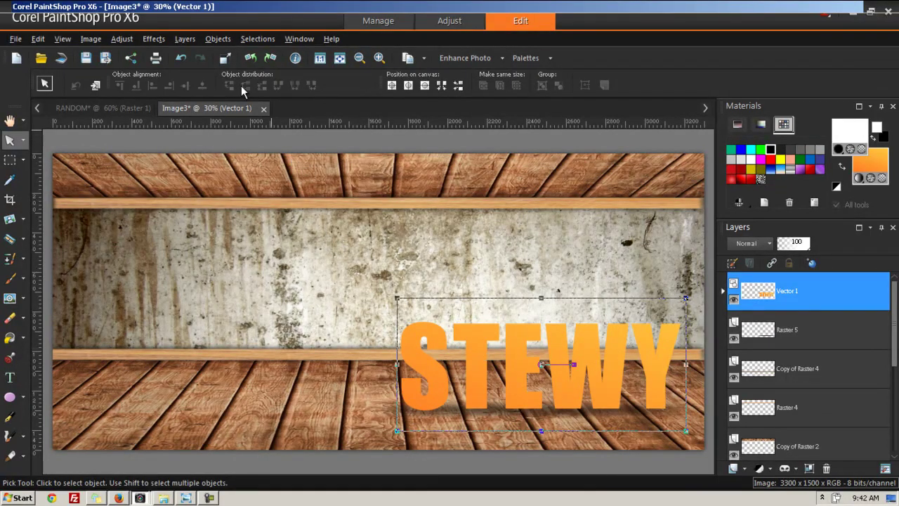
Step: Rasterize STEWY and add a Drop Shadow with vertical -2, blur 42.57, opacity 63
click(154, 38)
mouse_move(166, 97)
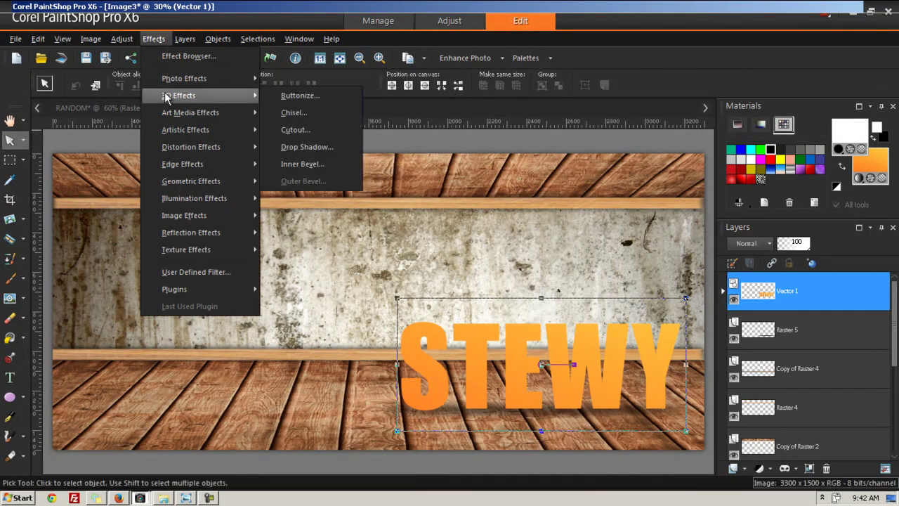
click(297, 147)
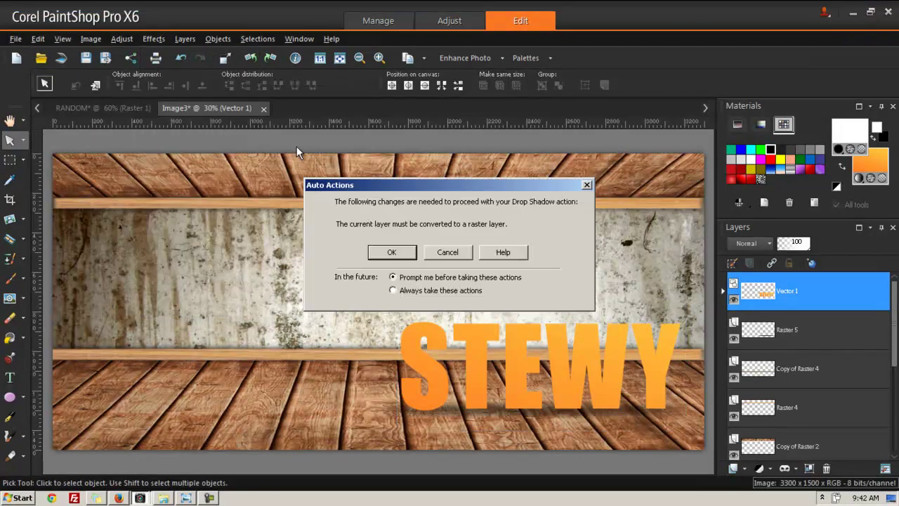
click(448, 254)
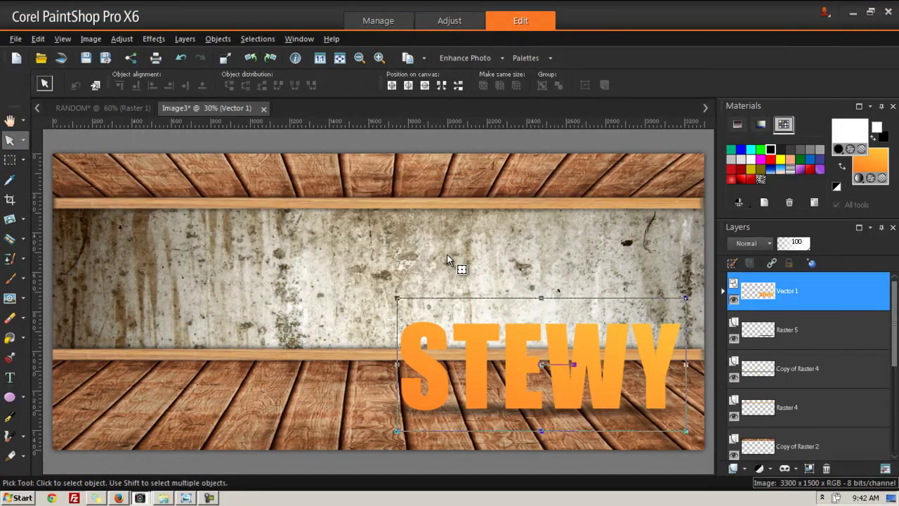
click(149, 43)
mouse_move(169, 98)
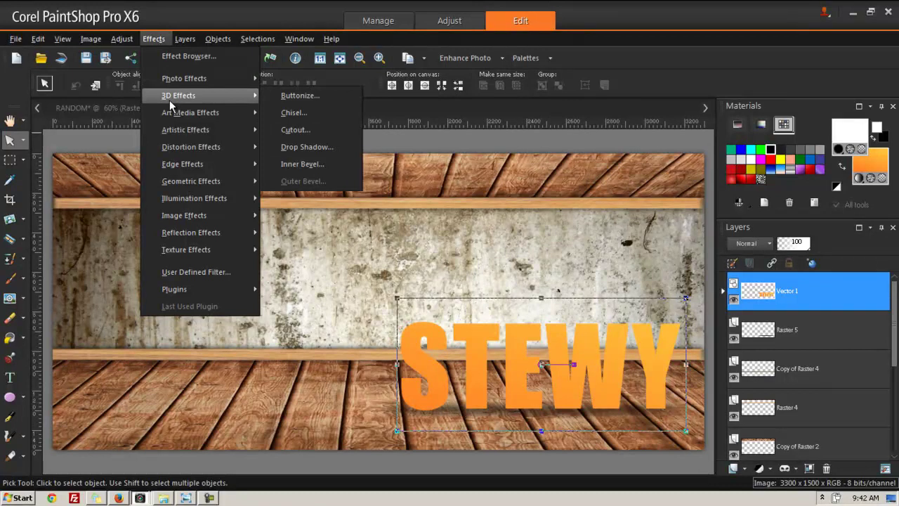
click(321, 147)
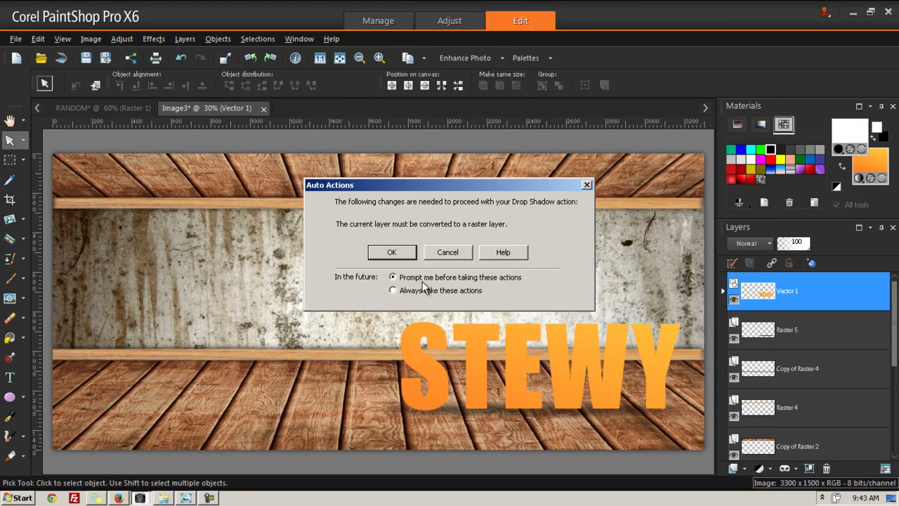
click(401, 252)
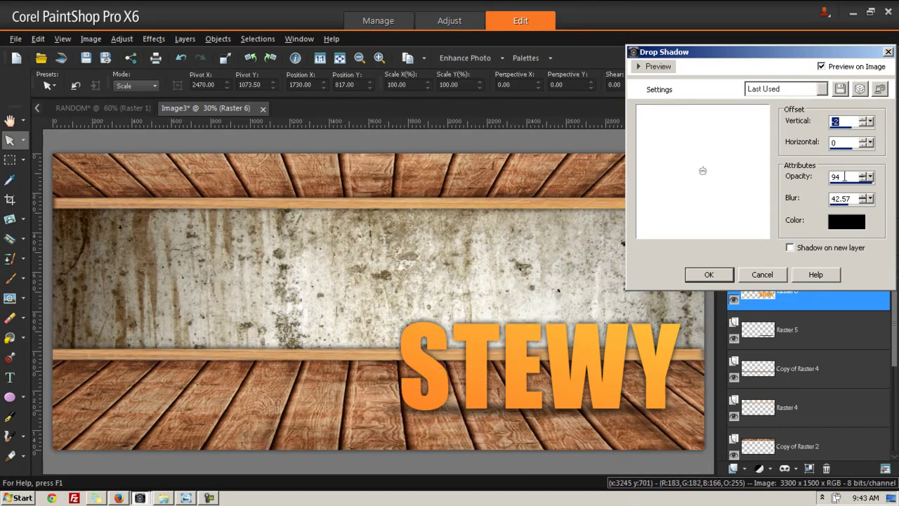
drag(871, 180, 845, 193)
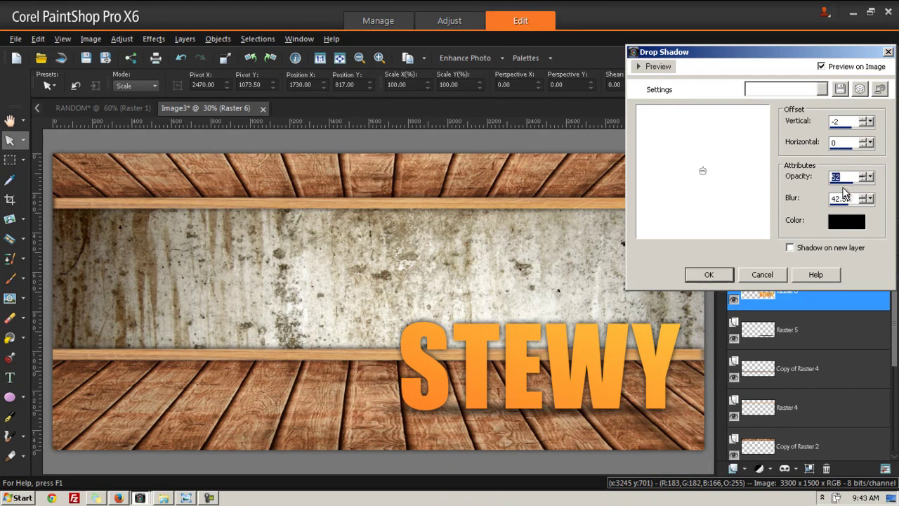
click(868, 179)
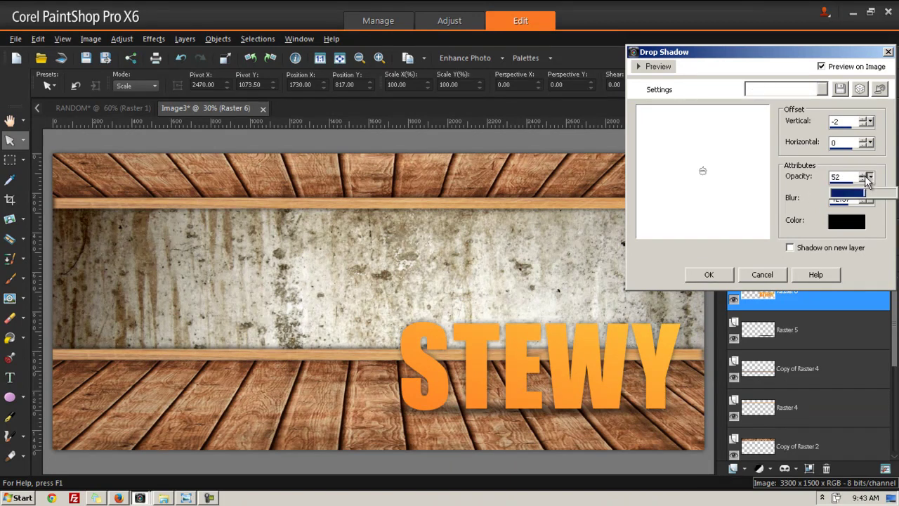
click(873, 181)
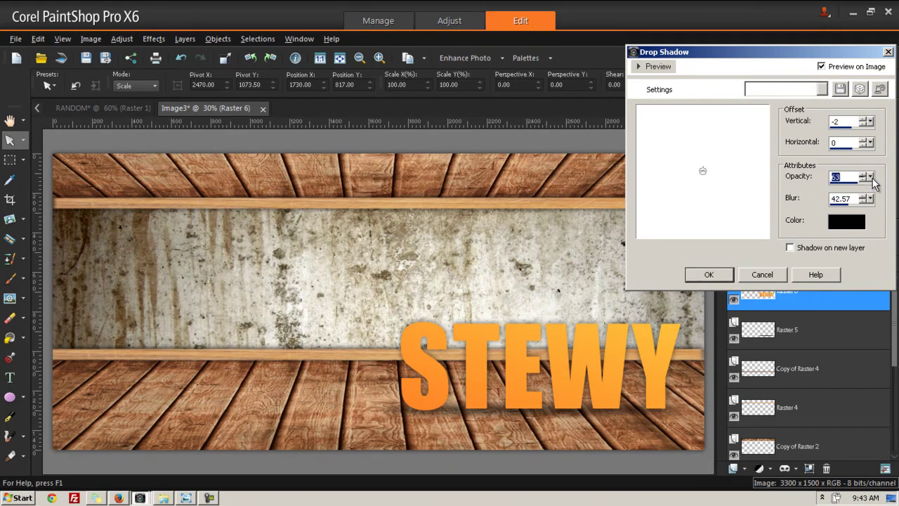
click(709, 274)
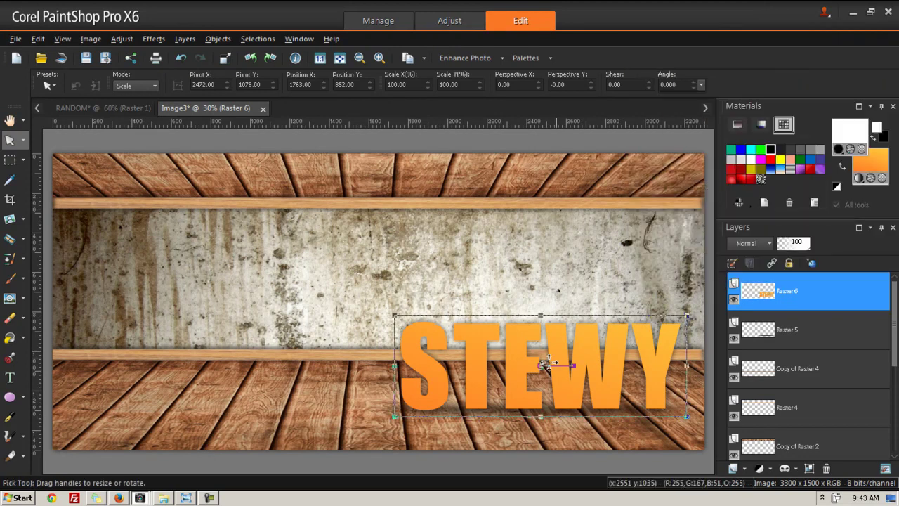
Step: Move the RANDOM image's picture up so it reaches the top edge
click(457, 348)
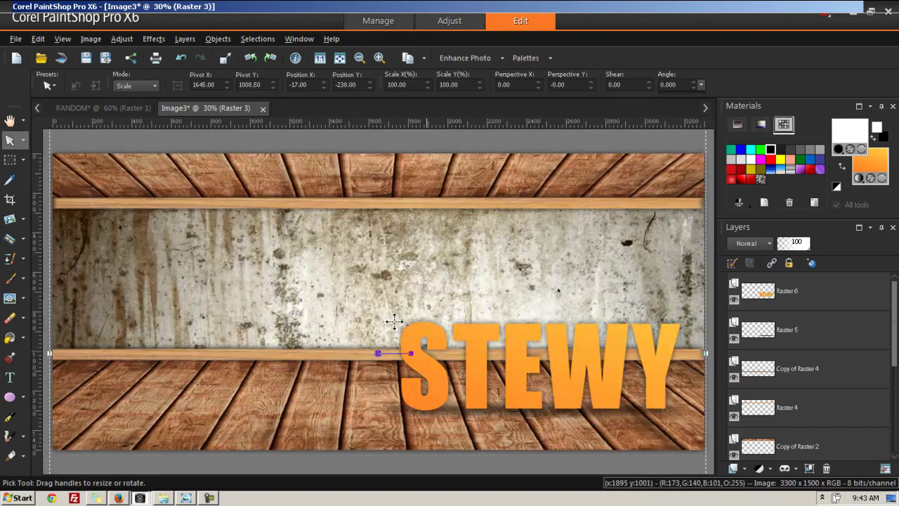
click(111, 108)
scroll(380, 257, down, 1)
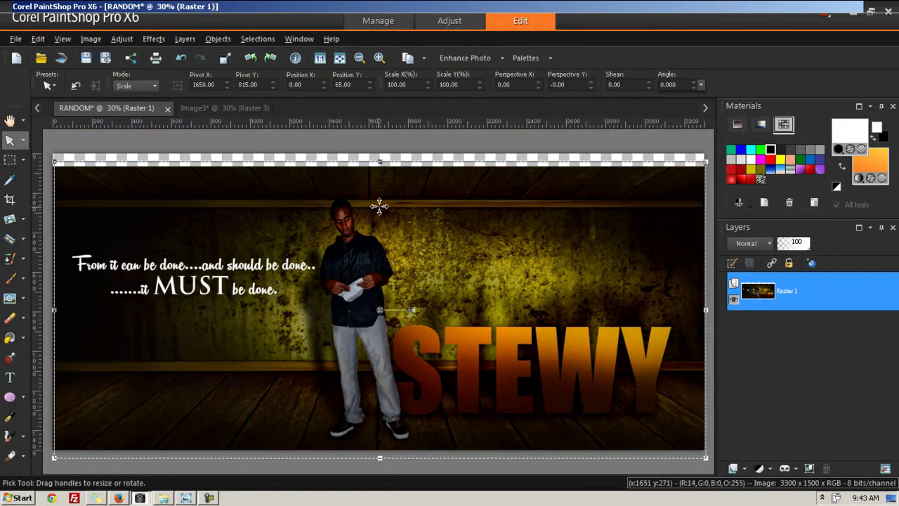
drag(377, 198, 378, 183)
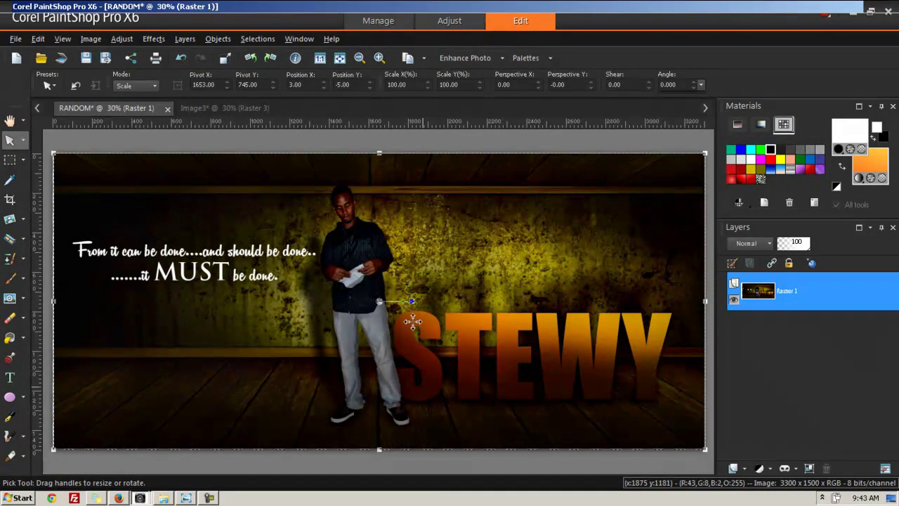
Step: Return to the Image3 banner and select the STEWY text layer
click(239, 108)
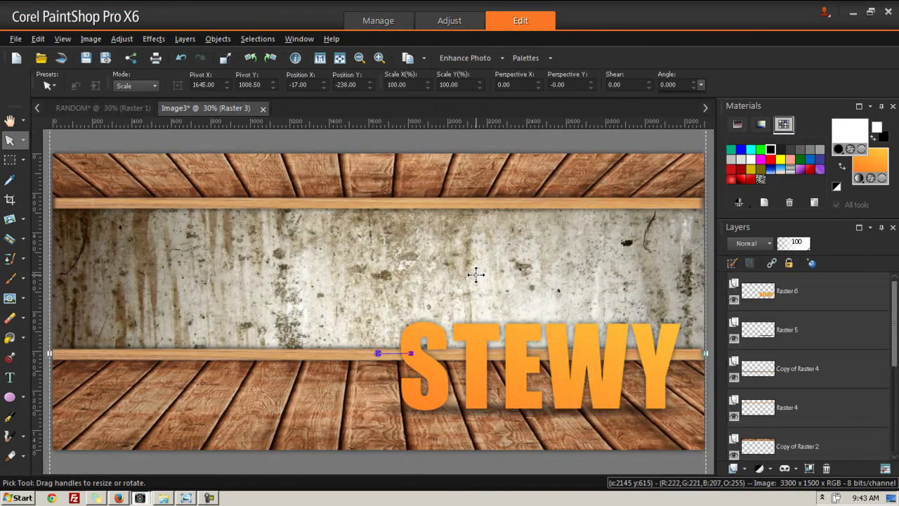
scroll(434, 288, down, 4)
scroll(433, 288, up, 2)
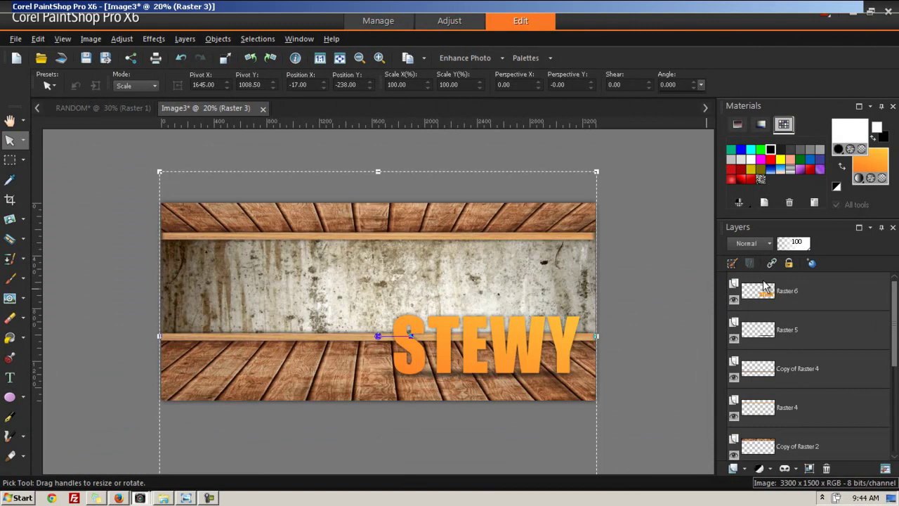
click(767, 290)
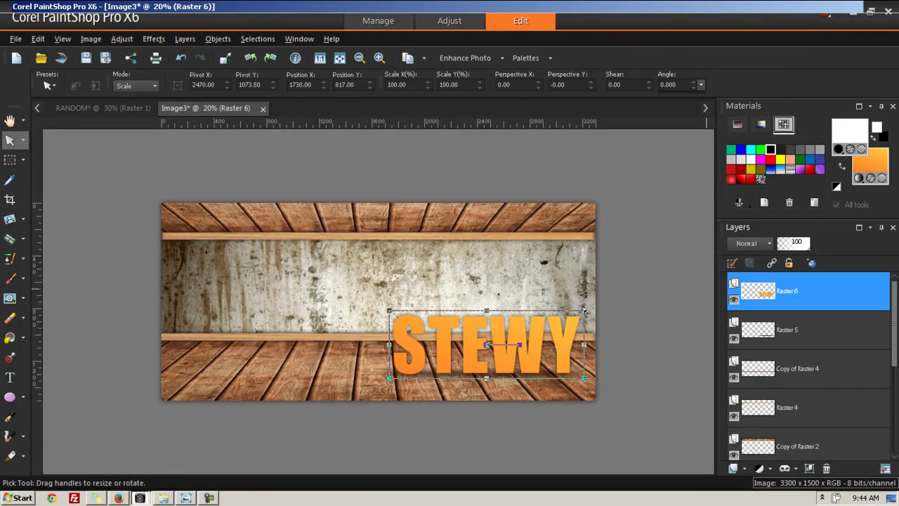
Step: Add a new raster layer, Raster 7, above the STEWY text
click(737, 465)
mouse_move(754, 434)
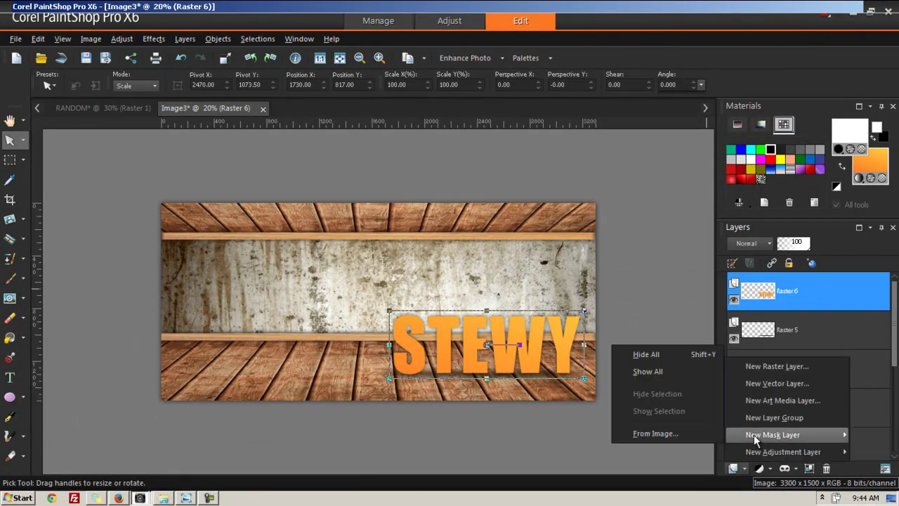
click(775, 370)
click(415, 380)
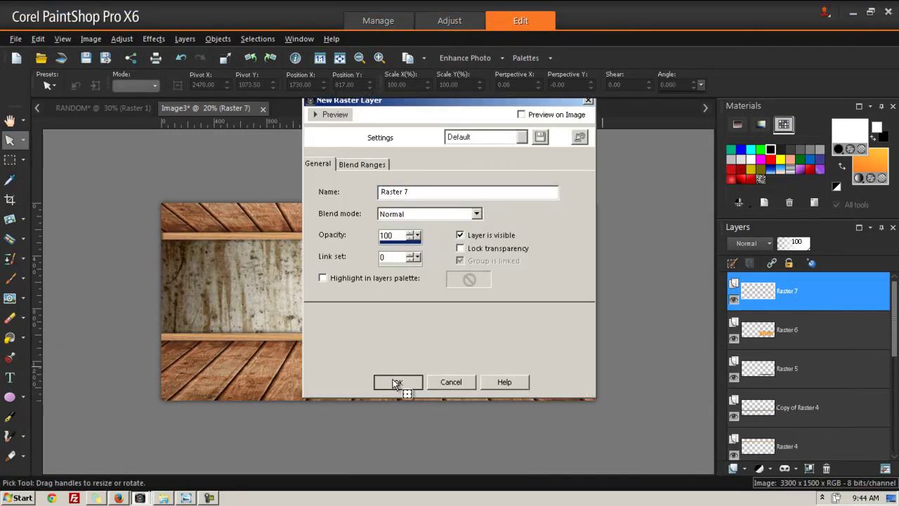
Step: Flood-fill Raster 7 with black and lower its opacity to 87
click(10, 339)
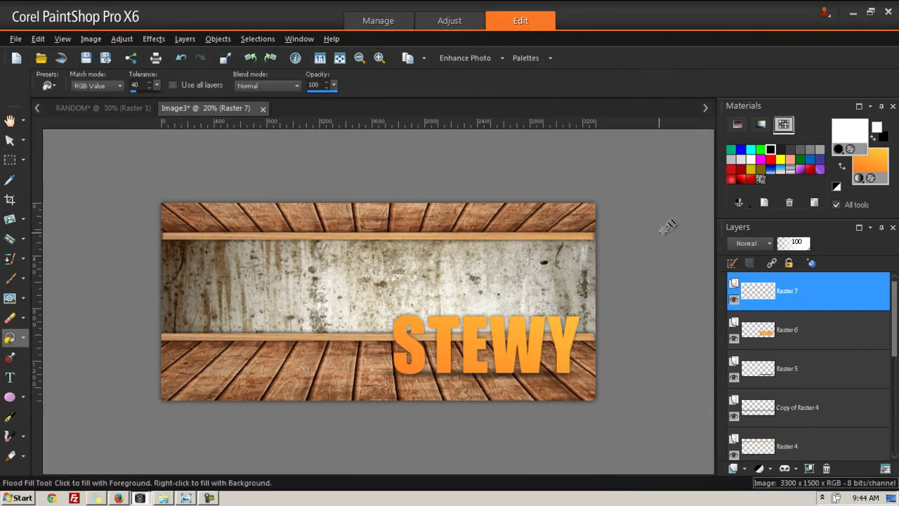
click(771, 149)
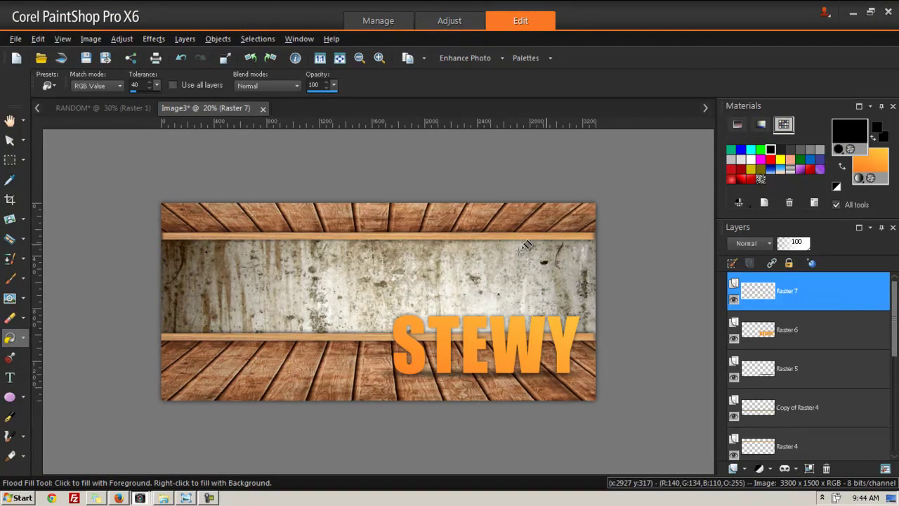
click(468, 264)
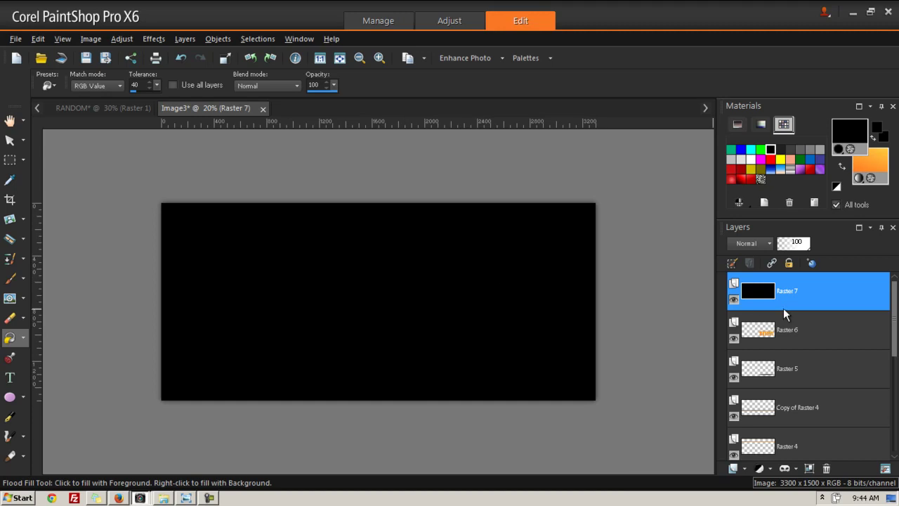
click(806, 246)
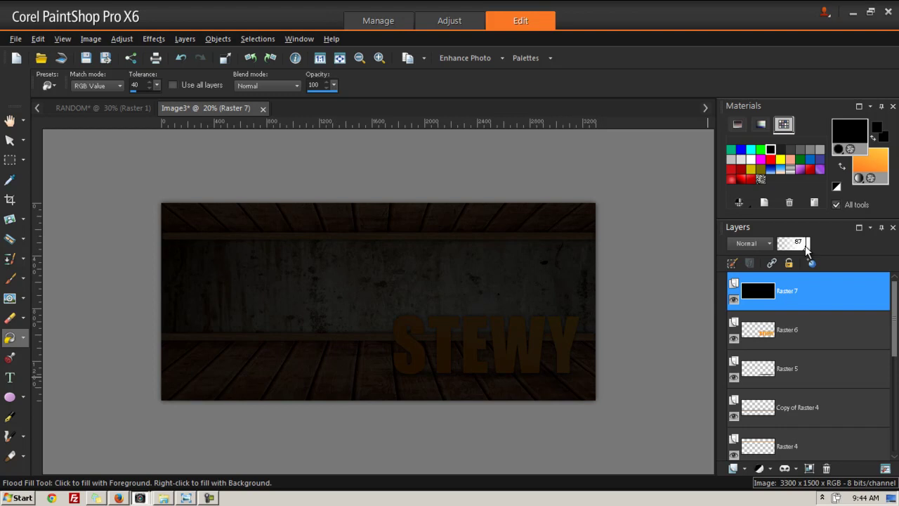
click(11, 320)
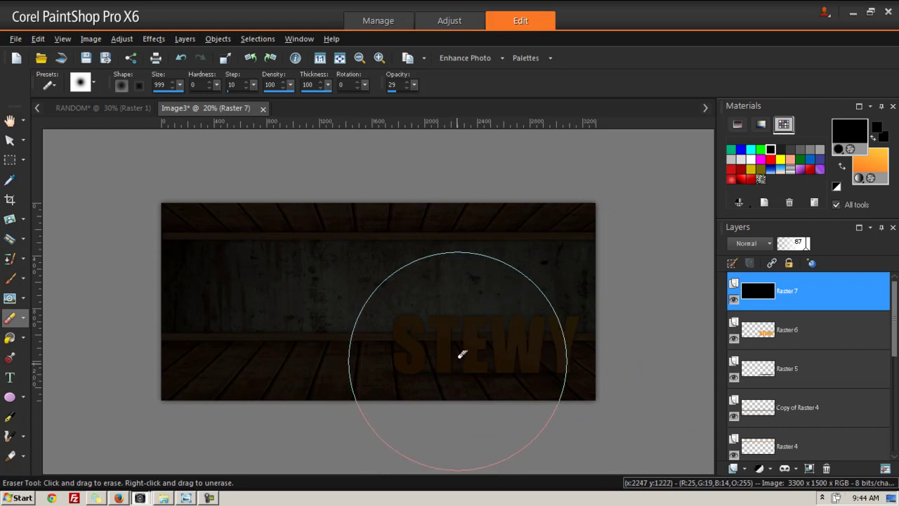
Step: Set the Eraser to hardness 0 and size 999
scroll(448, 307, down, 1)
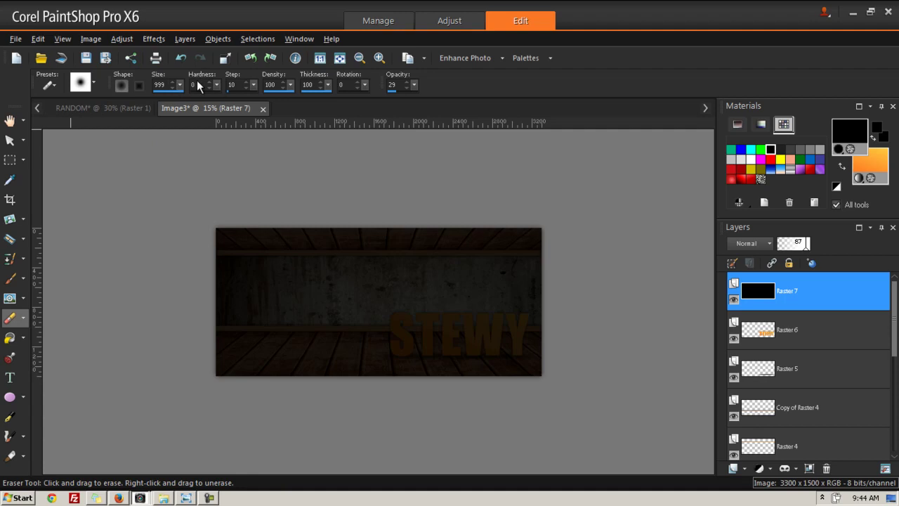
click(217, 85)
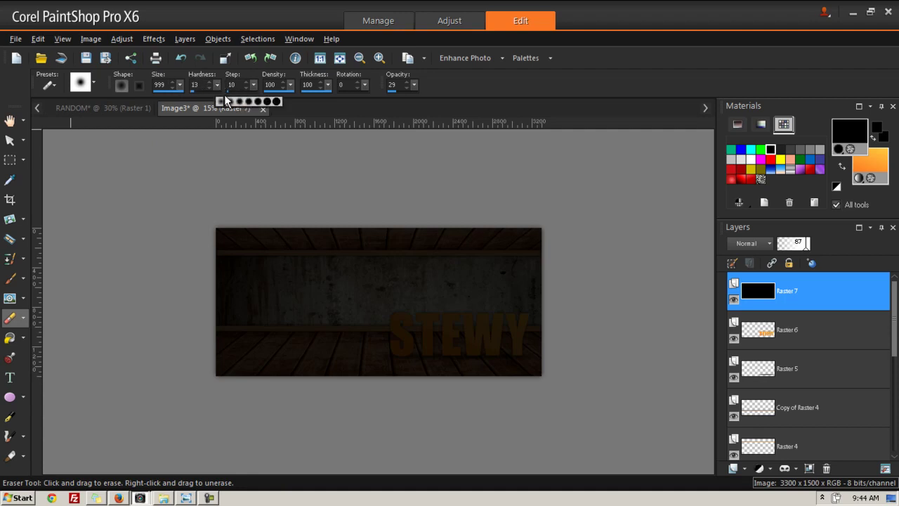
drag(185, 104, 171, 95)
click(181, 85)
click(186, 91)
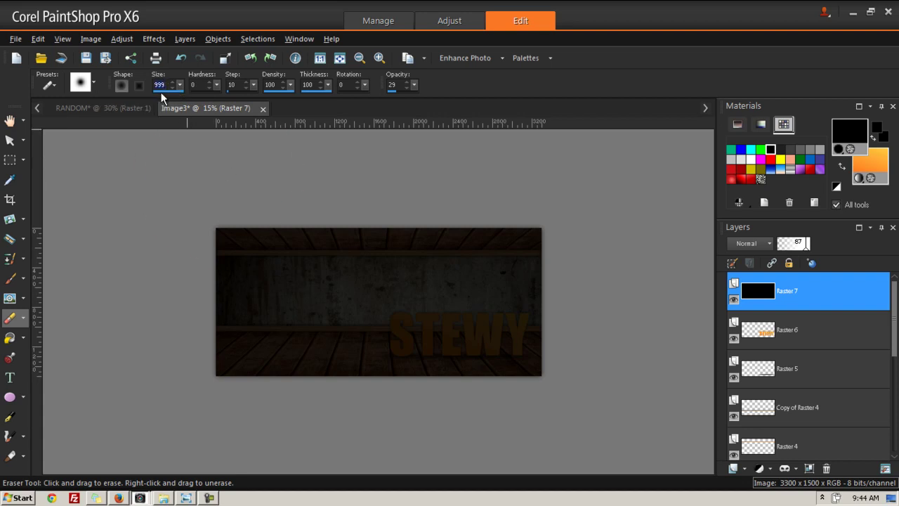
click(184, 86)
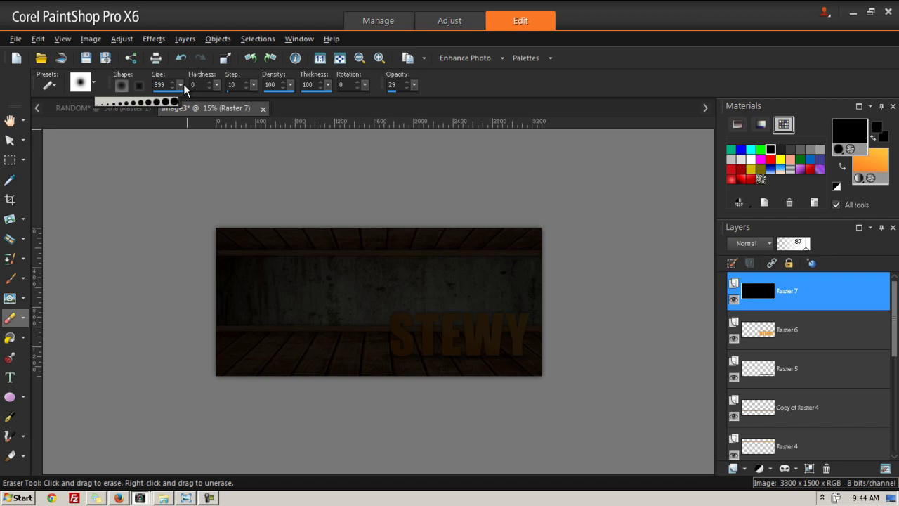
Step: Softly erase the black overlay across the wall's centre behind STEWY
mouse_move(479, 299)
mouse_down()
mouse_move(445, 297)
mouse_move(397, 316)
mouse_move(466, 335)
mouse_move(438, 337)
mouse_move(407, 315)
mouse_move(389, 320)
mouse_up()
scroll(438, 337, up, 1)
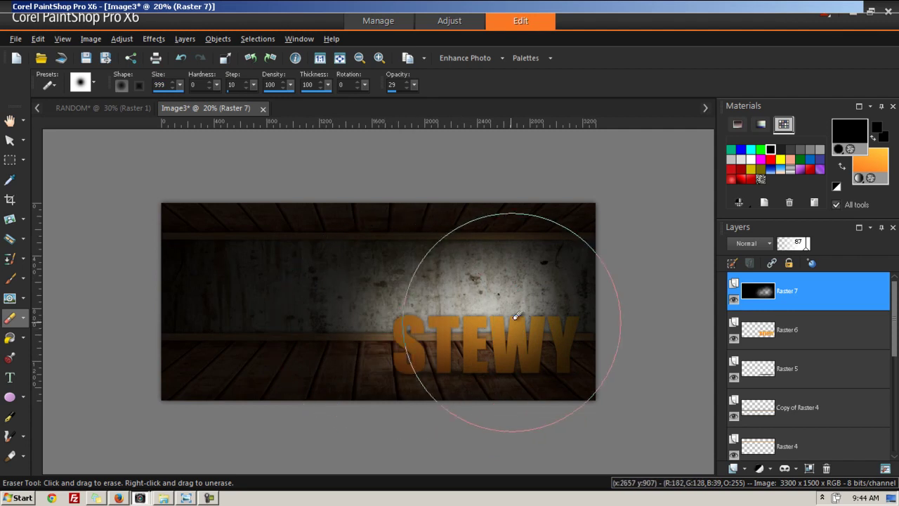
mouse_move(510, 317)
mouse_down()
mouse_move(538, 293)
mouse_move(562, 296)
mouse_up()
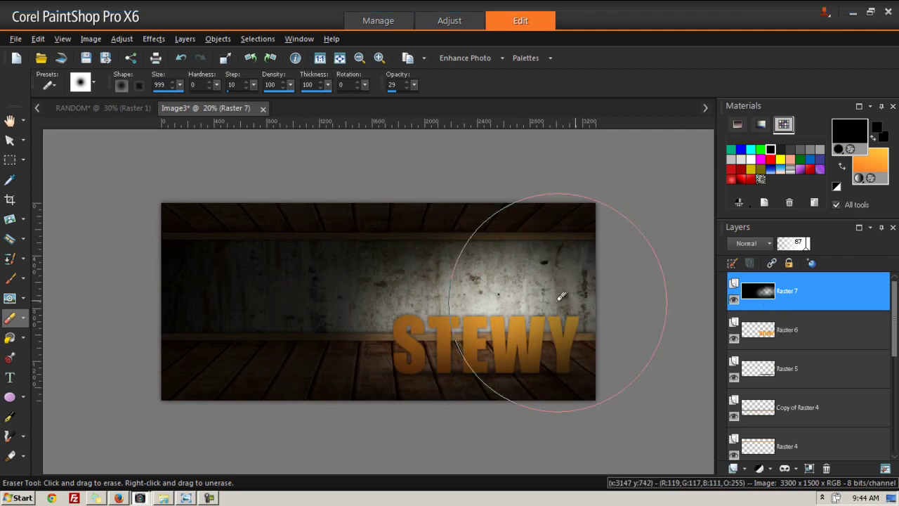
mouse_move(472, 312)
mouse_down()
mouse_move(412, 277)
mouse_move(375, 285)
mouse_move(506, 302)
mouse_move(505, 358)
mouse_move(501, 220)
mouse_move(382, 211)
mouse_move(381, 281)
mouse_move(432, 298)
mouse_move(544, 298)
mouse_move(501, 318)
mouse_move(484, 300)
mouse_move(463, 313)
mouse_up()
scroll(462, 313, up, 1)
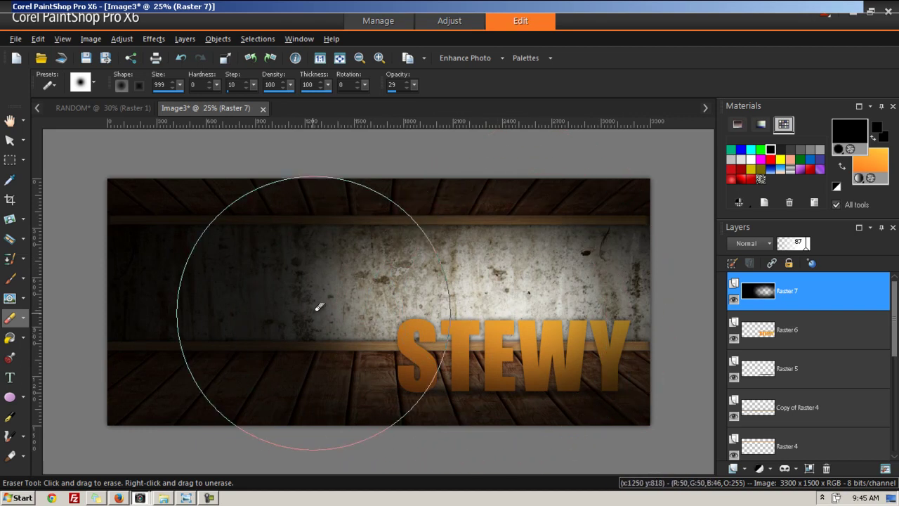
drag(893, 302, 894, 407)
Step: Add a new raster layer, Raster 8, directly above the Raster 3 wall texture
click(771, 371)
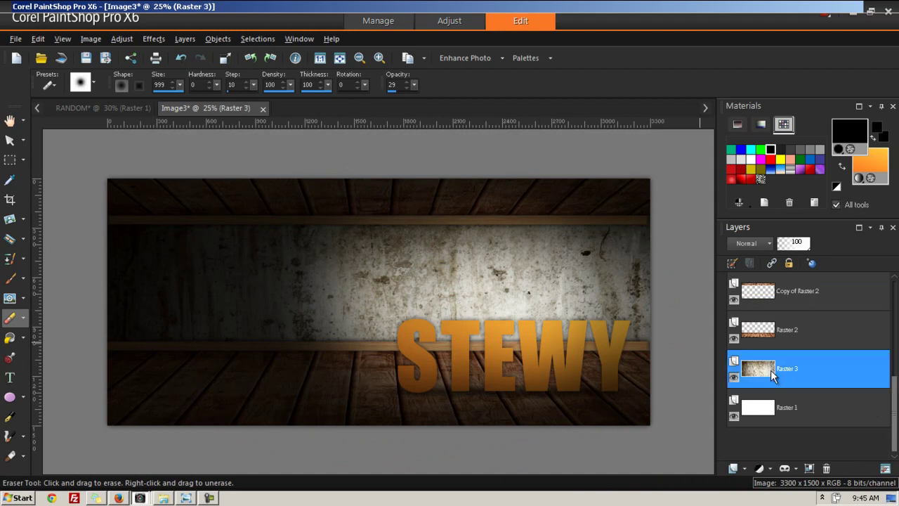
right_click(771, 374)
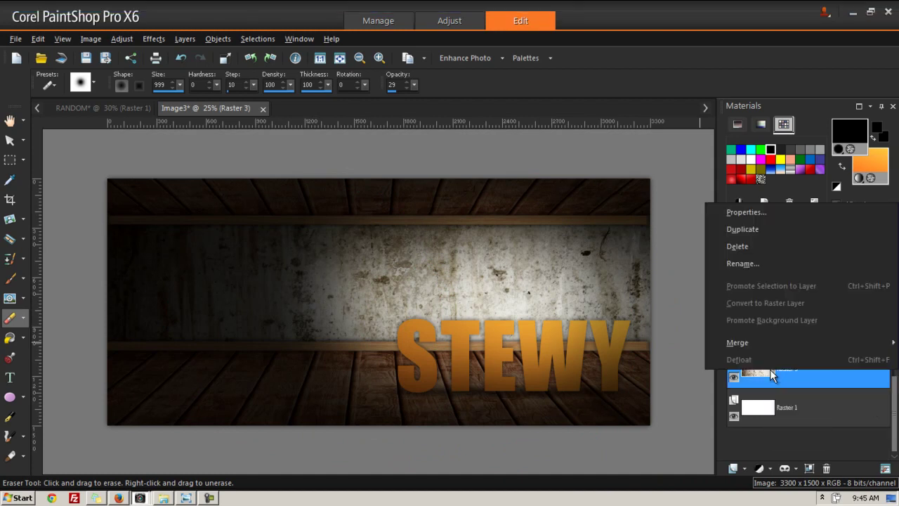
click(759, 377)
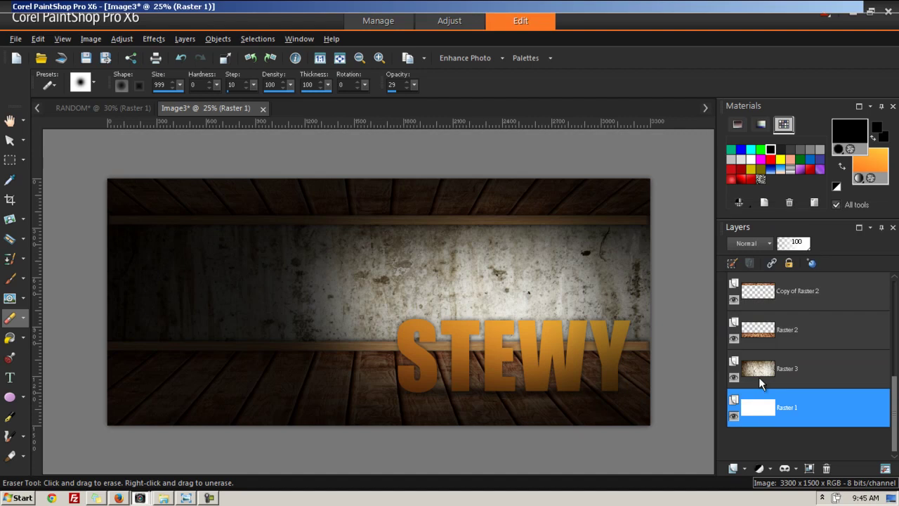
click(746, 468)
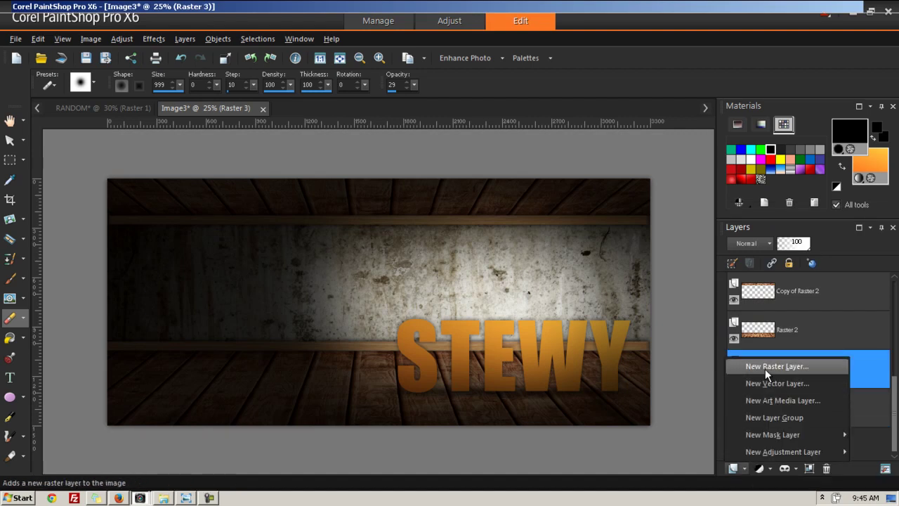
click(756, 370)
click(413, 387)
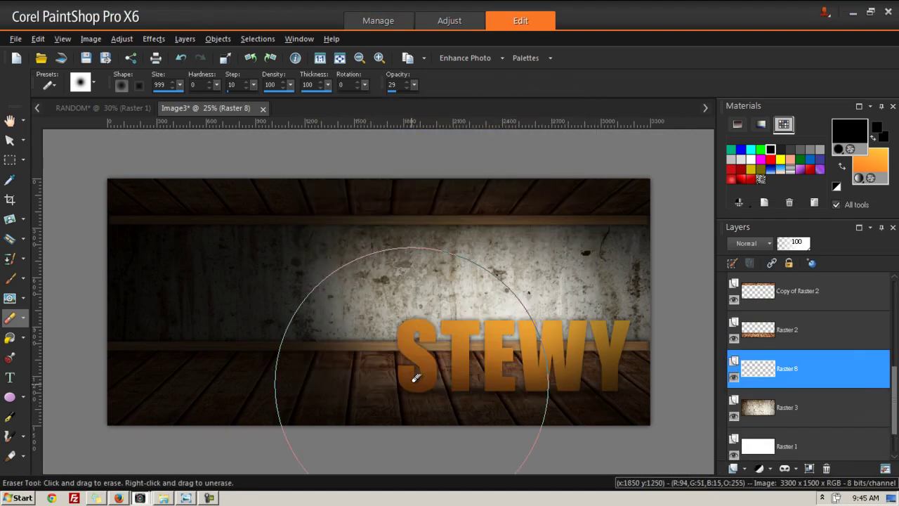
Step: Fill Raster 8 with black and softly erase its middle to reveal the wall
click(10, 338)
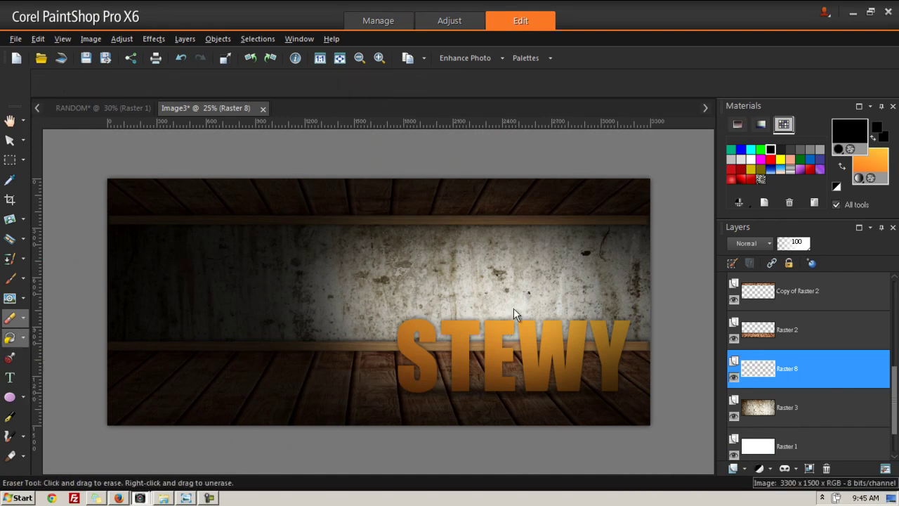
click(386, 280)
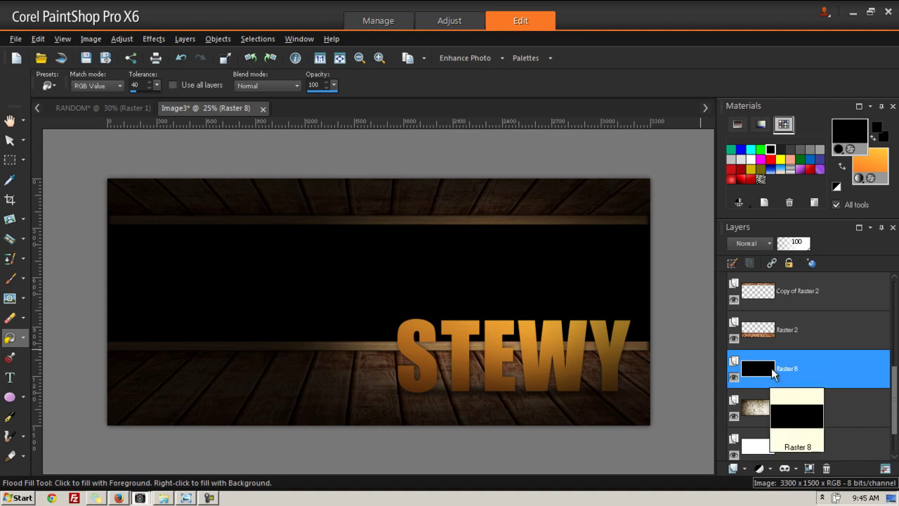
click(8, 321)
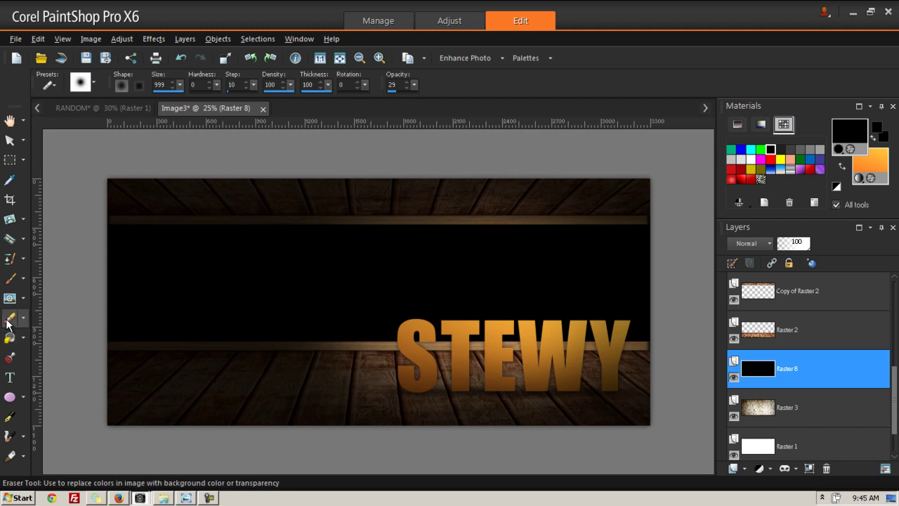
mouse_move(373, 286)
mouse_down()
mouse_move(311, 269)
mouse_move(249, 275)
mouse_move(504, 263)
mouse_move(480, 274)
mouse_up()
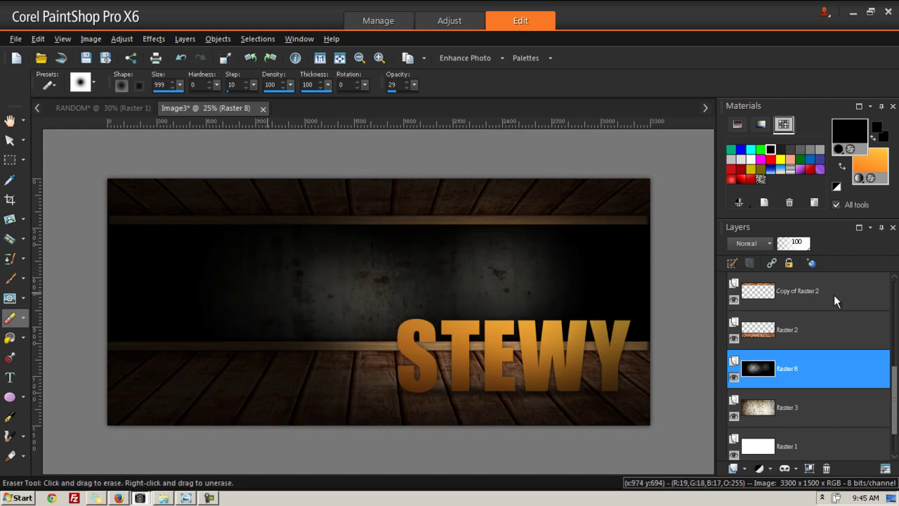
Step: Lower Raster 8's layer opacity to 59
click(797, 246)
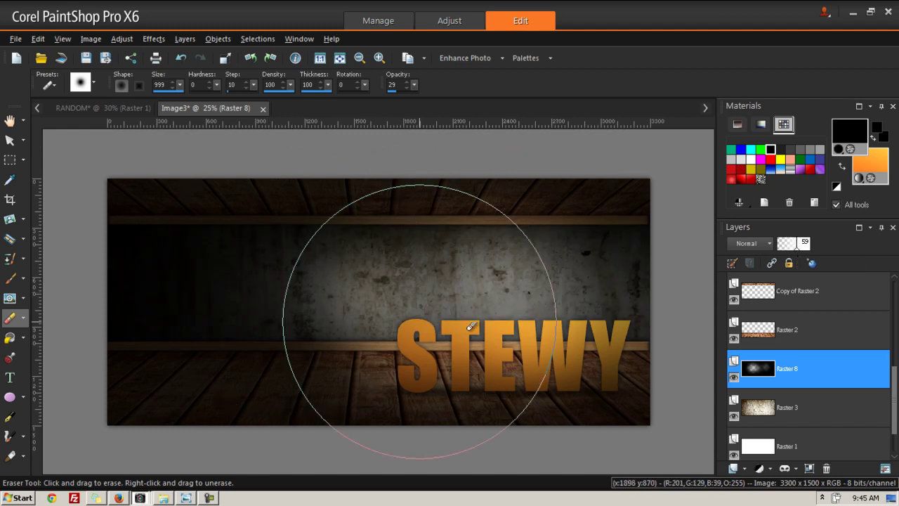
scroll(340, 338, down, 1)
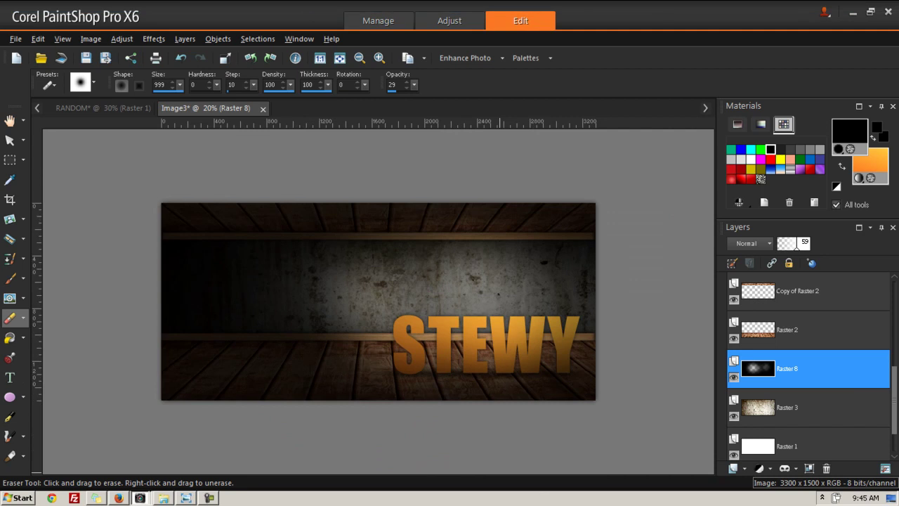
scroll(279, 369, down, 2)
scroll(236, 375, up, 2)
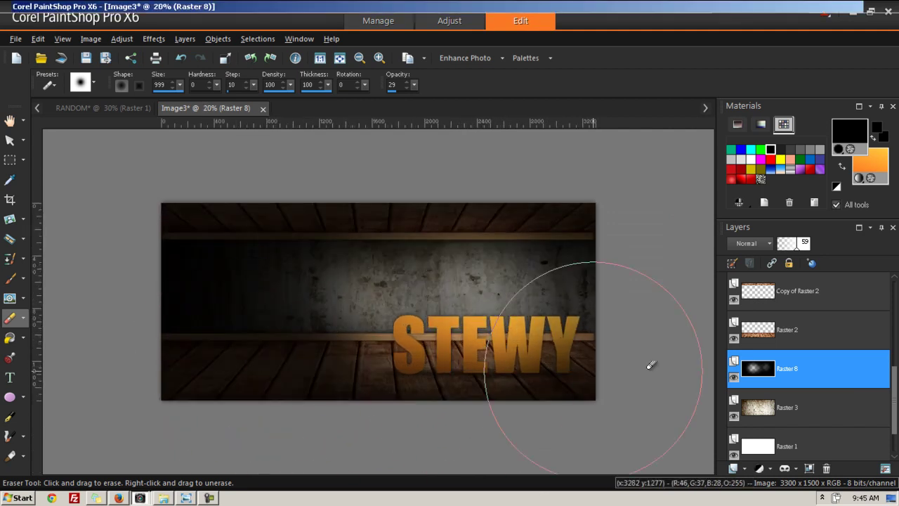
scroll(897, 359, up, 1)
scroll(897, 359, up, 4)
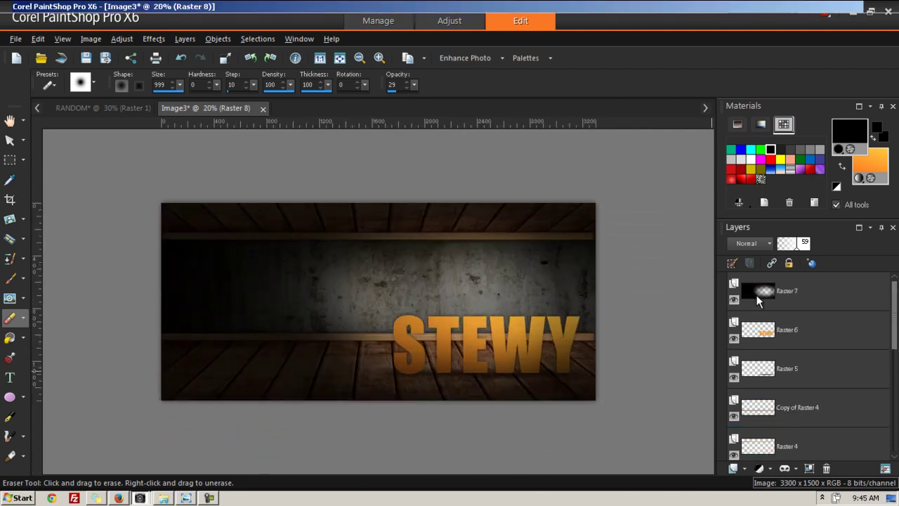
Step: With the black Raster 7 layer selected and Flood Fill active, open the new-layer type list
click(757, 296)
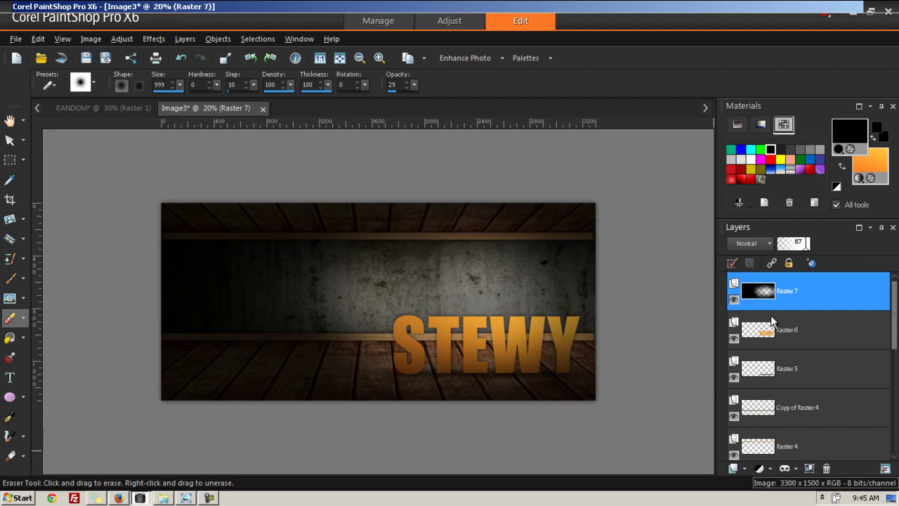
click(746, 469)
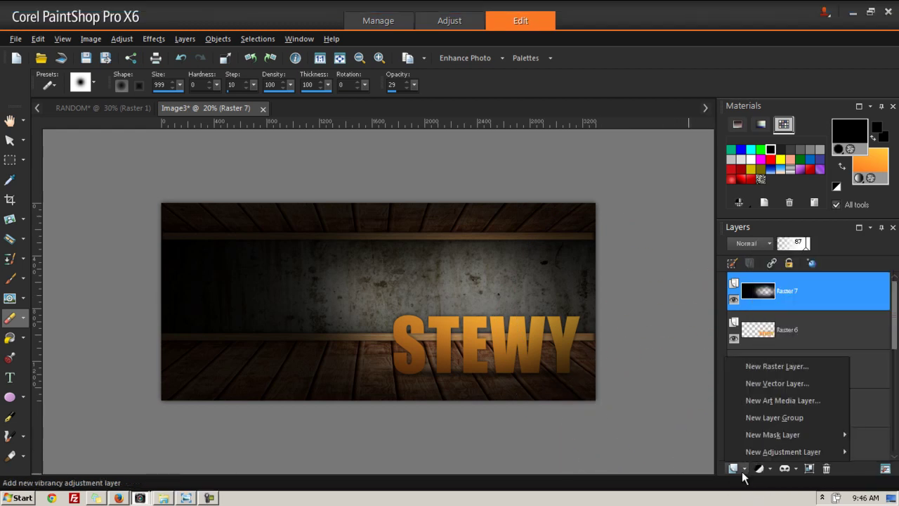
mouse_move(754, 439)
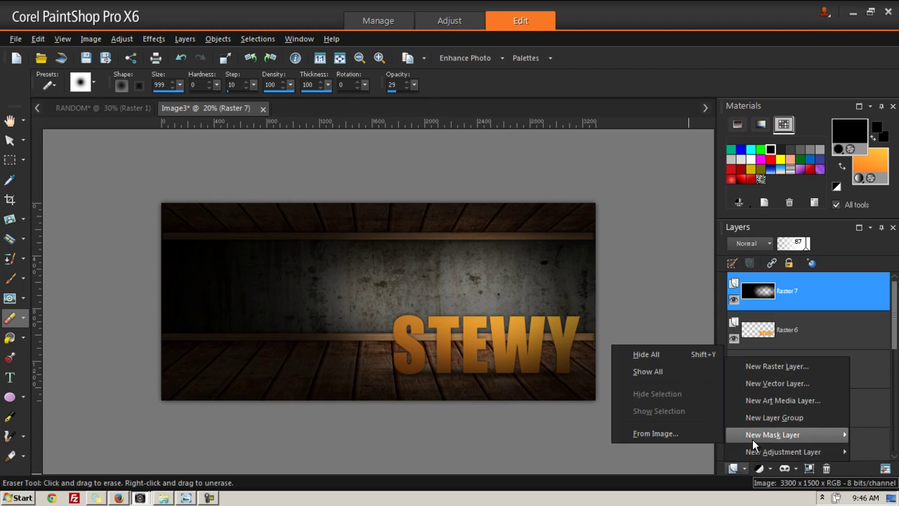
mouse_move(756, 457)
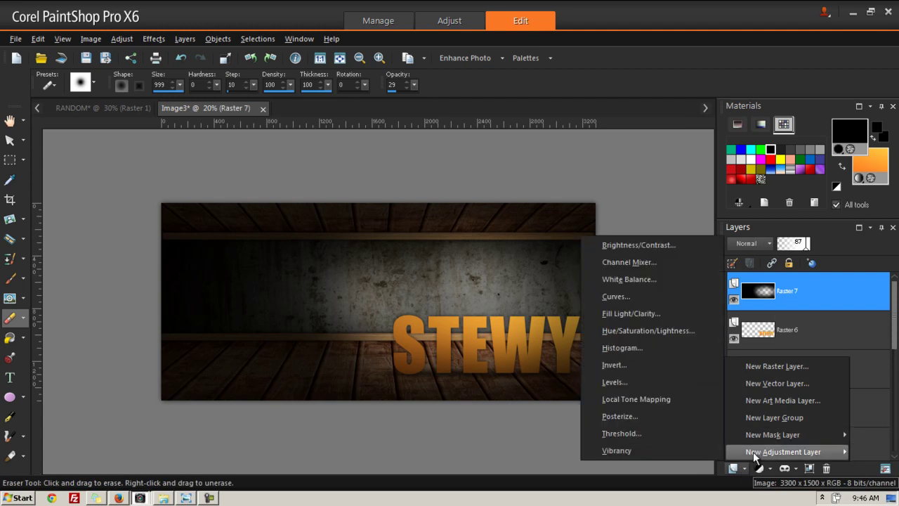
click(767, 290)
click(788, 291)
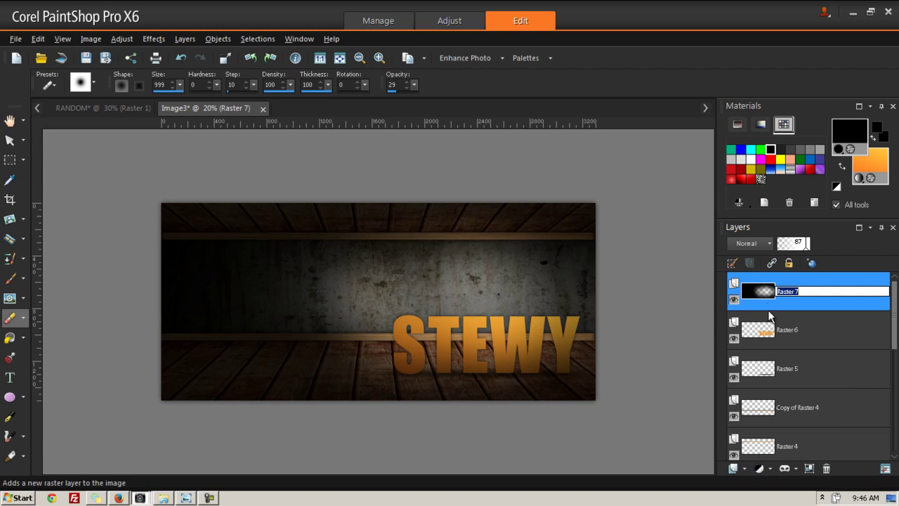
click(11, 341)
mouse_move(772, 303)
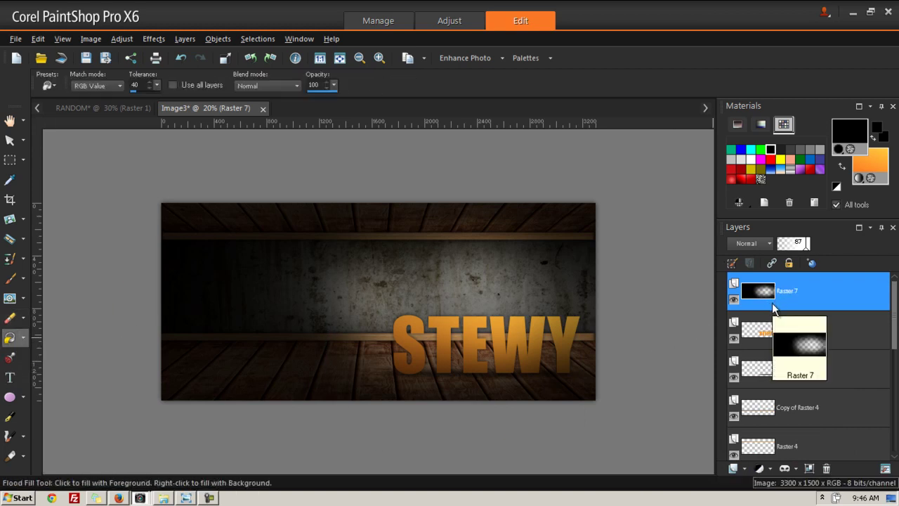
click(733, 468)
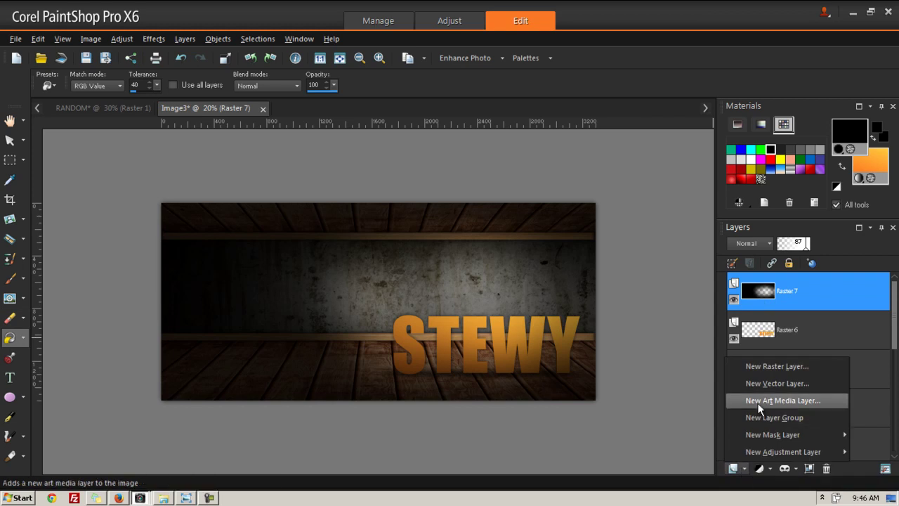
Step: Add raster layer Raster 9 and flood-fill it with orange #ff6601
click(767, 366)
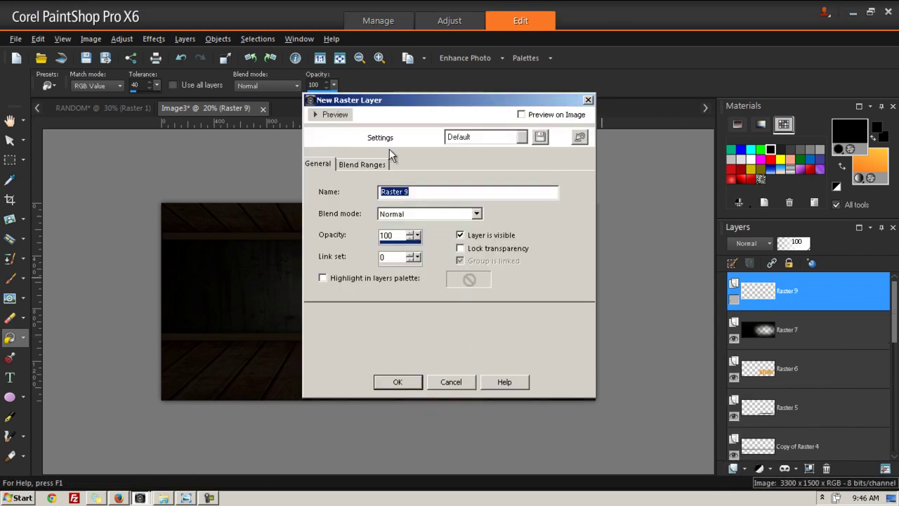
click(402, 384)
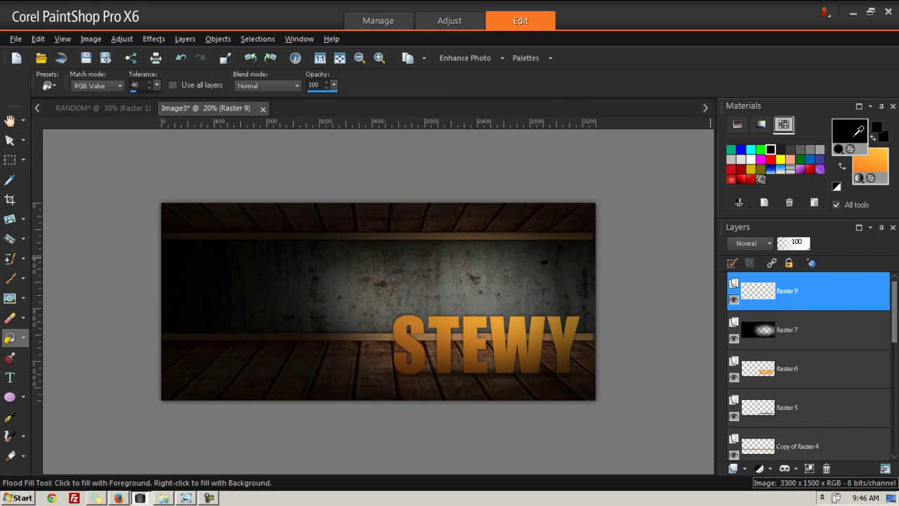
click(854, 131)
click(391, 127)
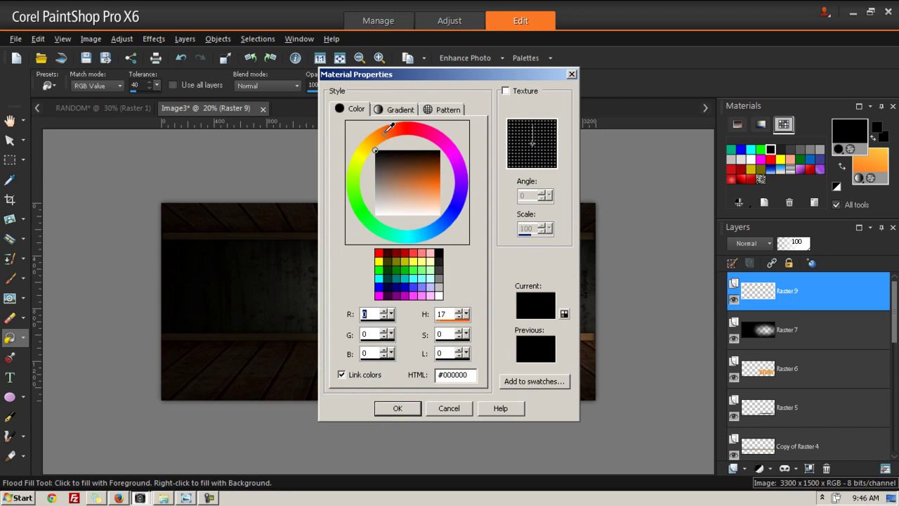
mouse_move(393, 127)
mouse_down()
mouse_move(378, 138)
mouse_move(440, 182)
mouse_up()
drag(388, 131, 387, 132)
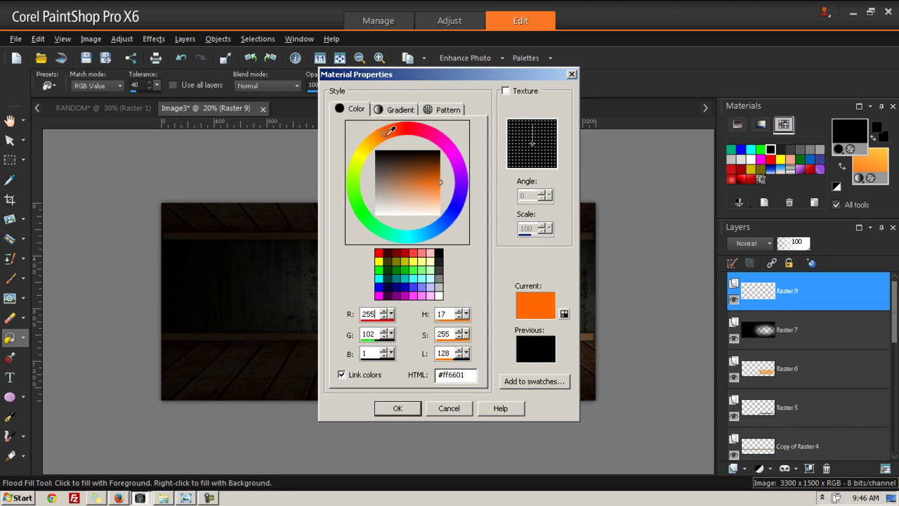
click(392, 409)
click(366, 292)
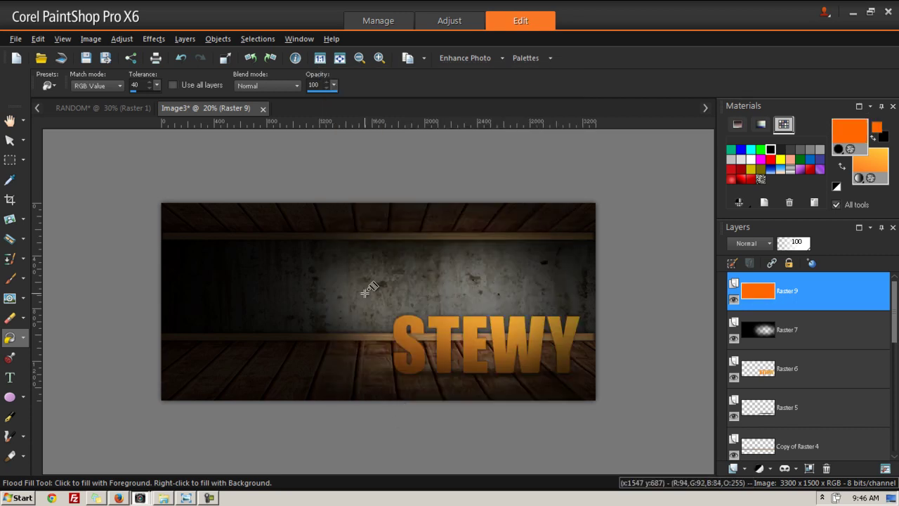
Step: Browse Raster 9's blend mode list, leave it at Normal, and reselect the orange layer
click(761, 246)
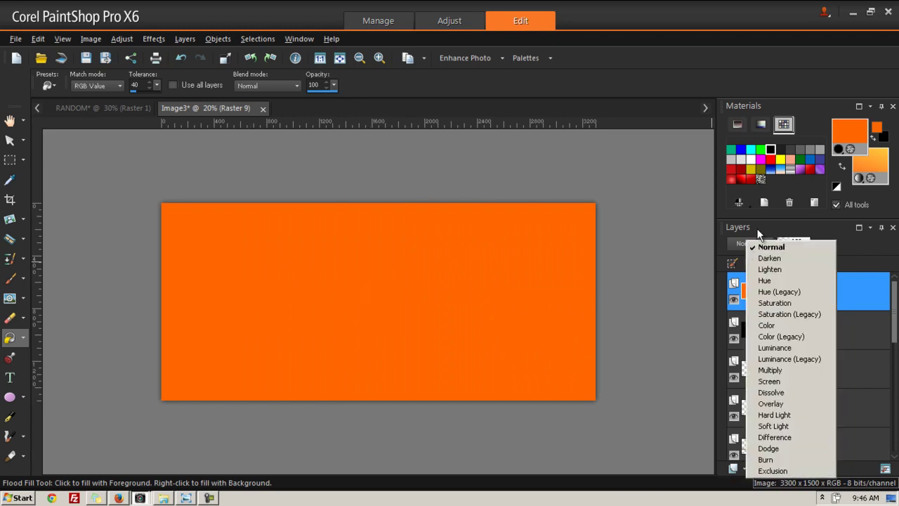
click(759, 231)
click(752, 243)
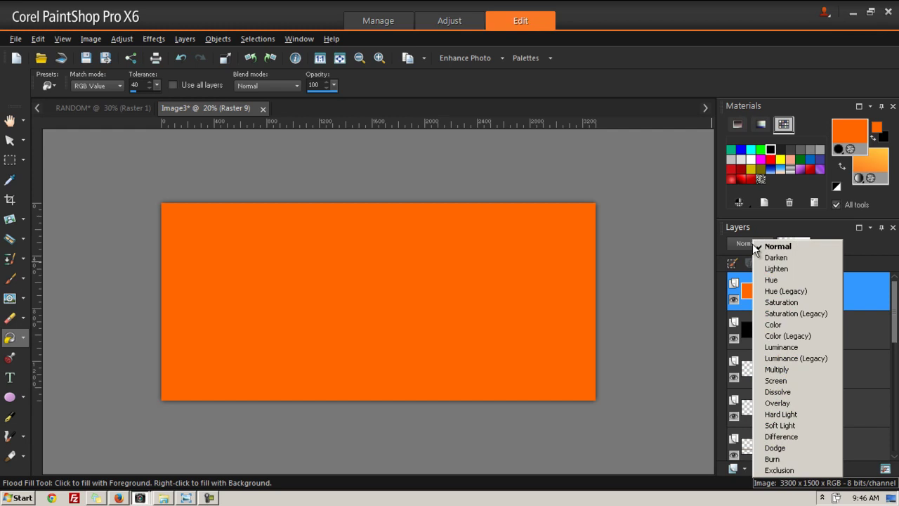
click(754, 239)
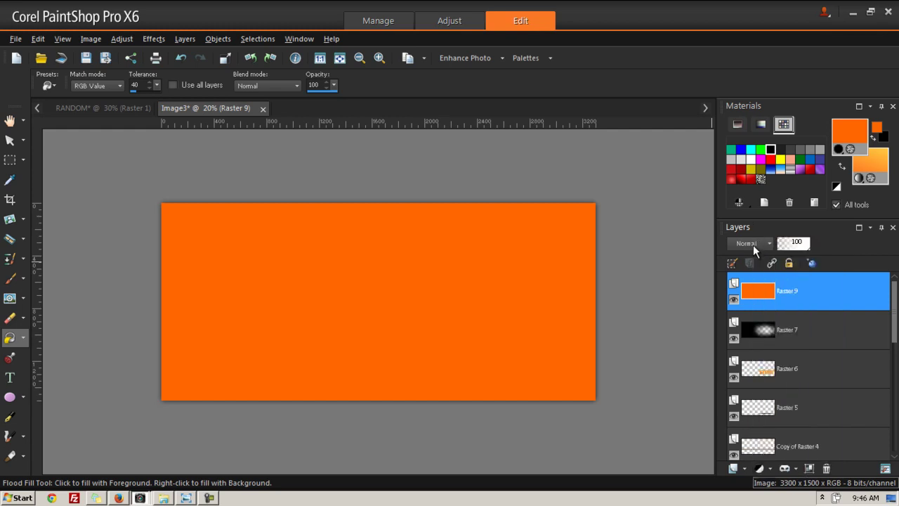
click(755, 337)
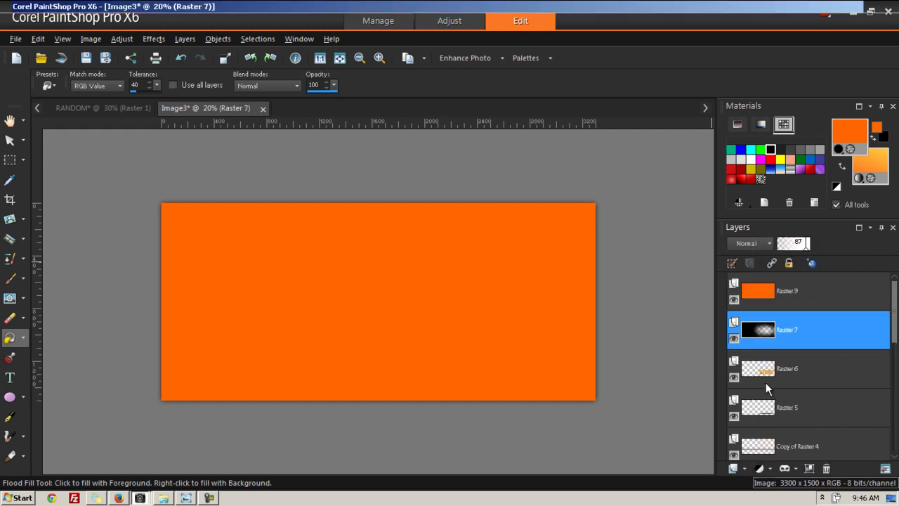
click(766, 383)
click(755, 297)
click(759, 330)
click(762, 362)
click(762, 330)
click(762, 284)
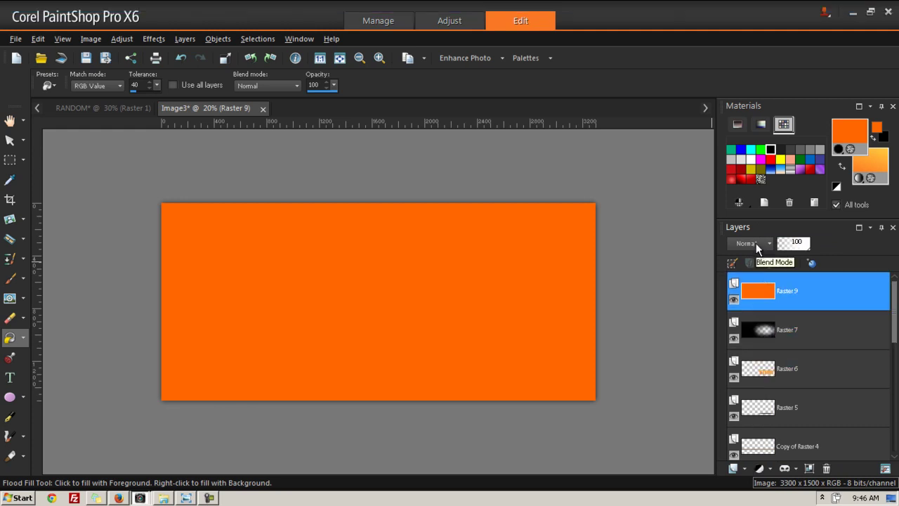
Step: Blend the orange Raster 9 layer in Darken mode, then switch it to Lighten
click(756, 244)
click(776, 255)
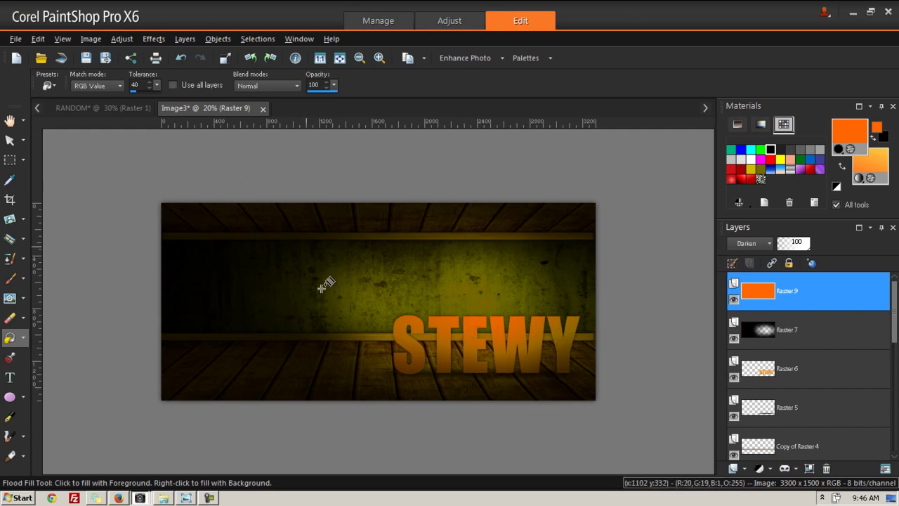
mouse_move(762, 304)
mouse_down()
mouse_move(768, 341)
mouse_move(763, 291)
mouse_up()
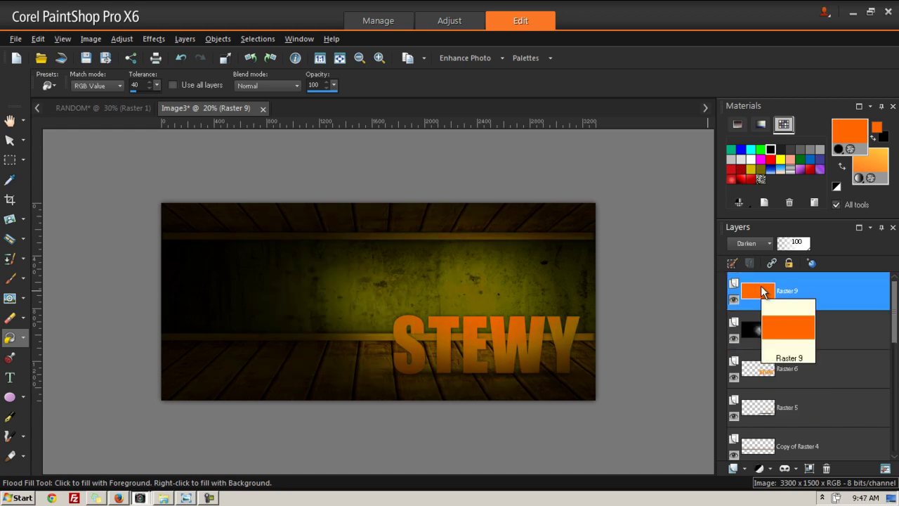
click(748, 244)
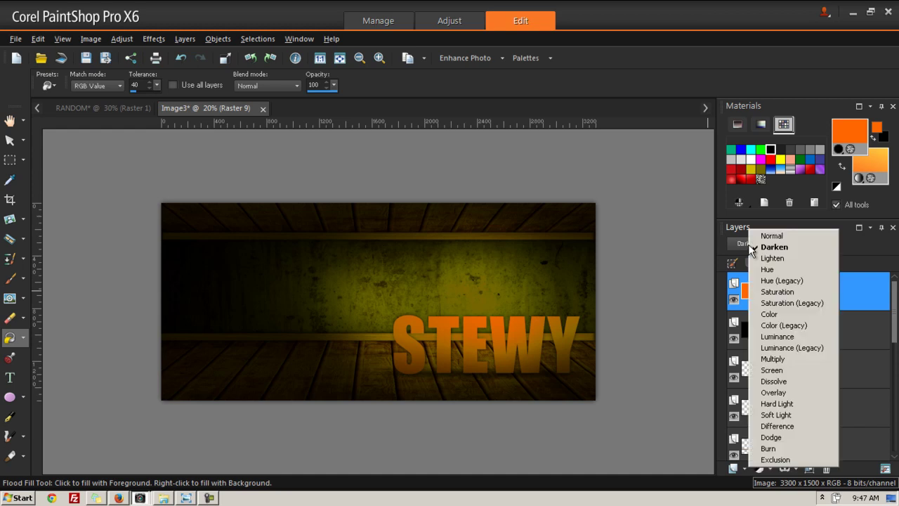
click(557, 298)
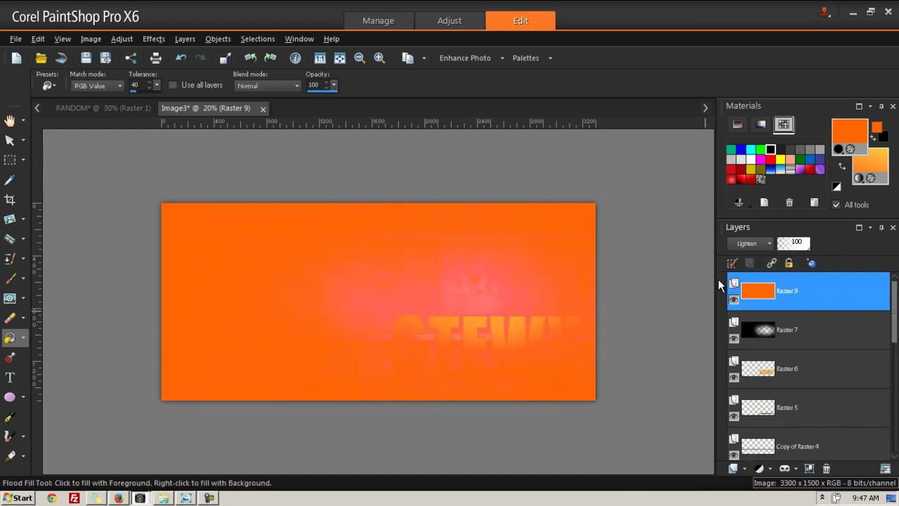
Step: Cycle Raster 9 through blend modes from Hue (Legacy) down to Exclusion to compare tints
key(Down)
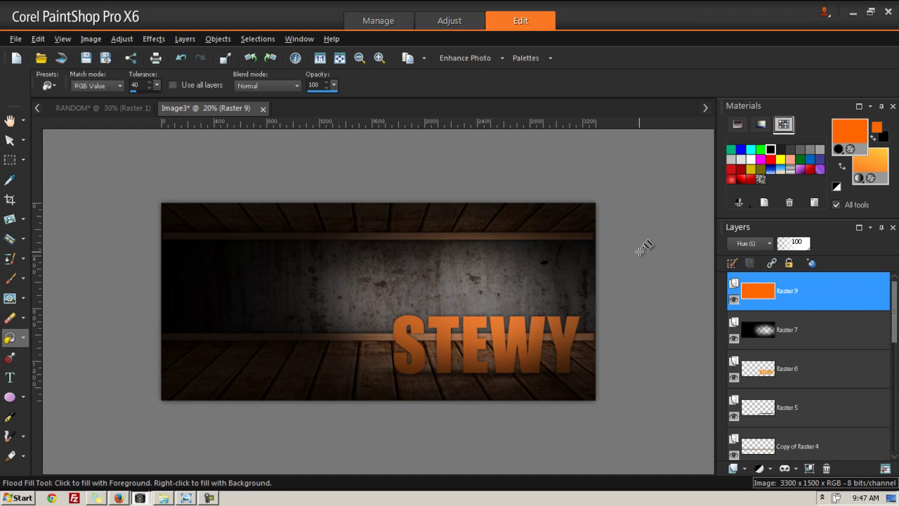
key(Down)
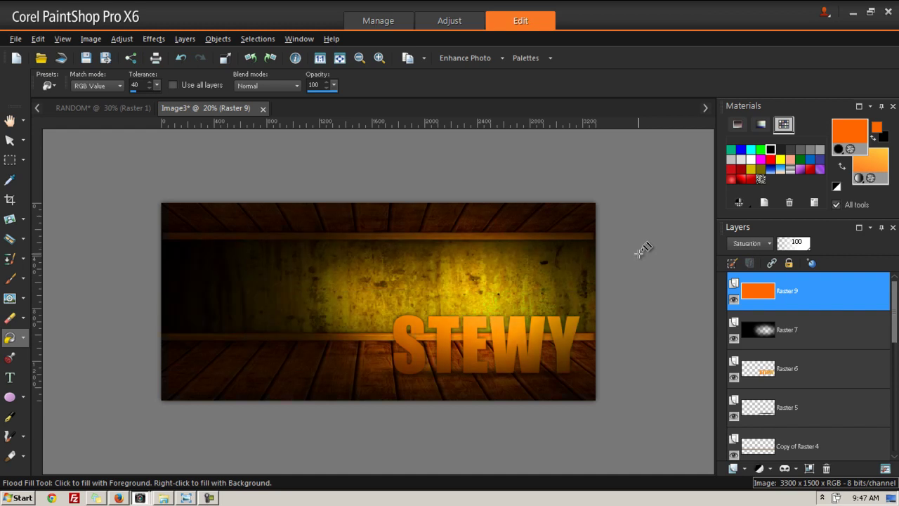
key(Down)
key(Down)
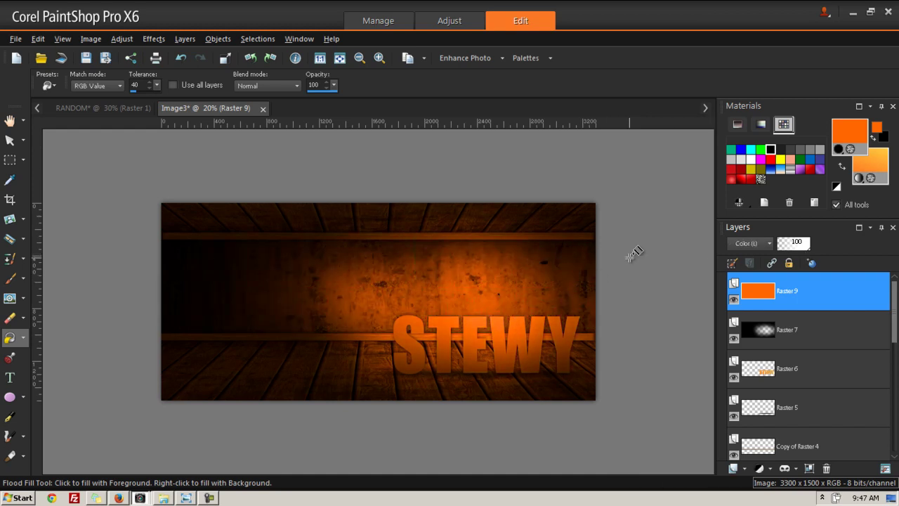
key(Down)
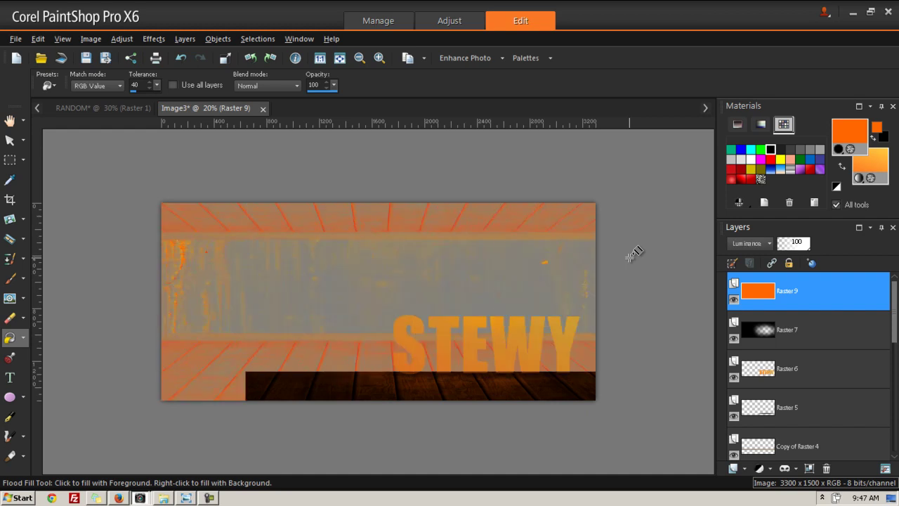
key(Down)
key(Down)
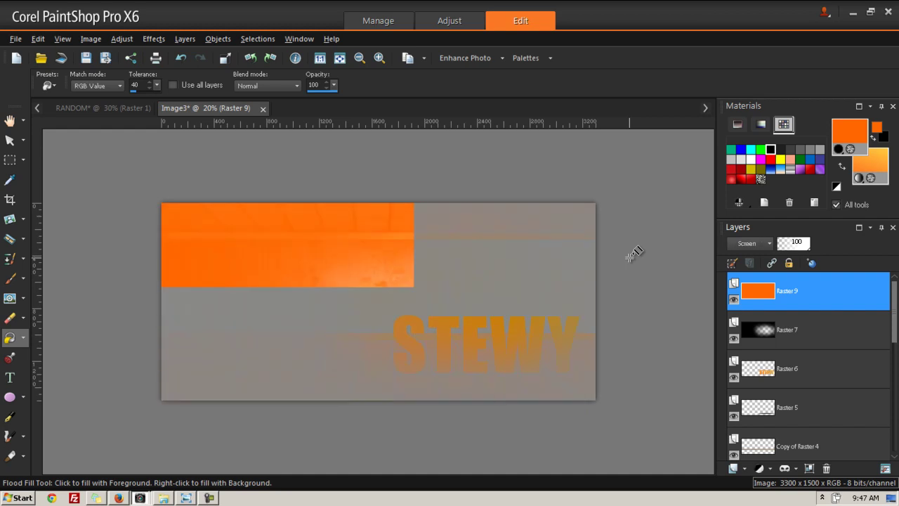
key(Up)
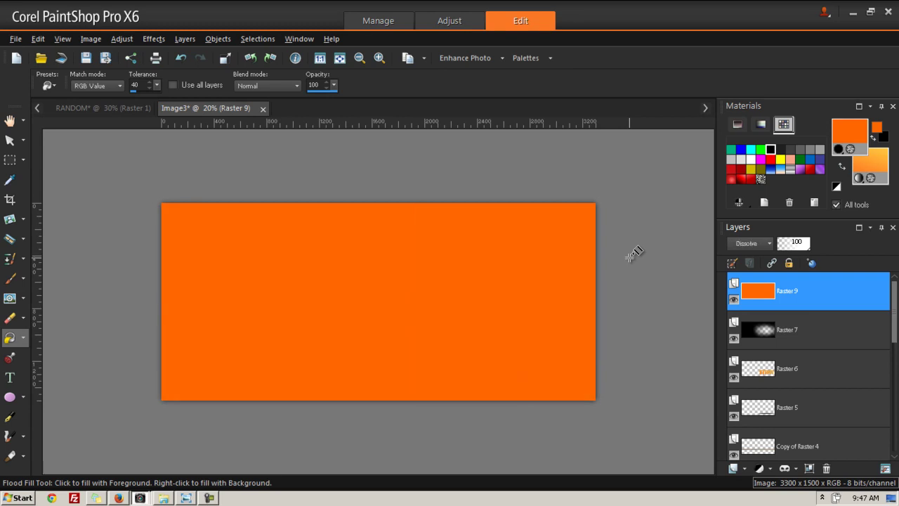
key(Down)
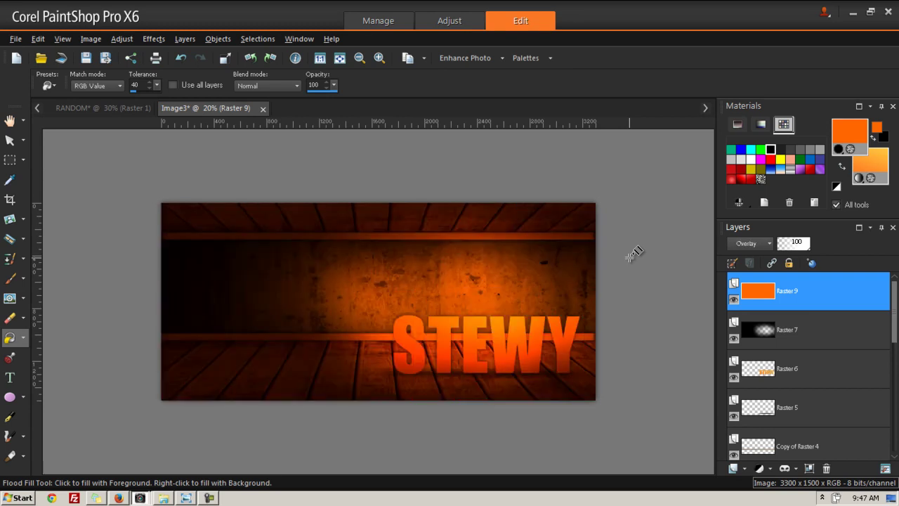
key(Down)
key(Down)
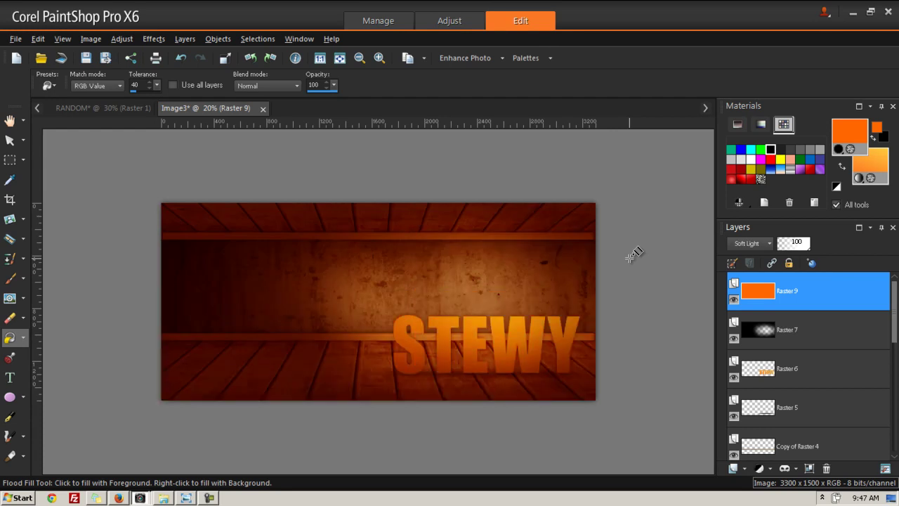
key(Down)
key(Down)
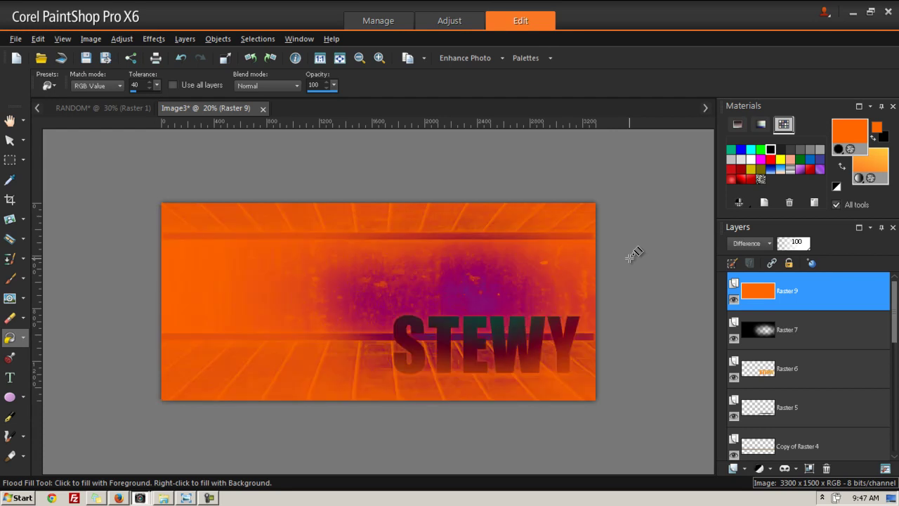
key(Down)
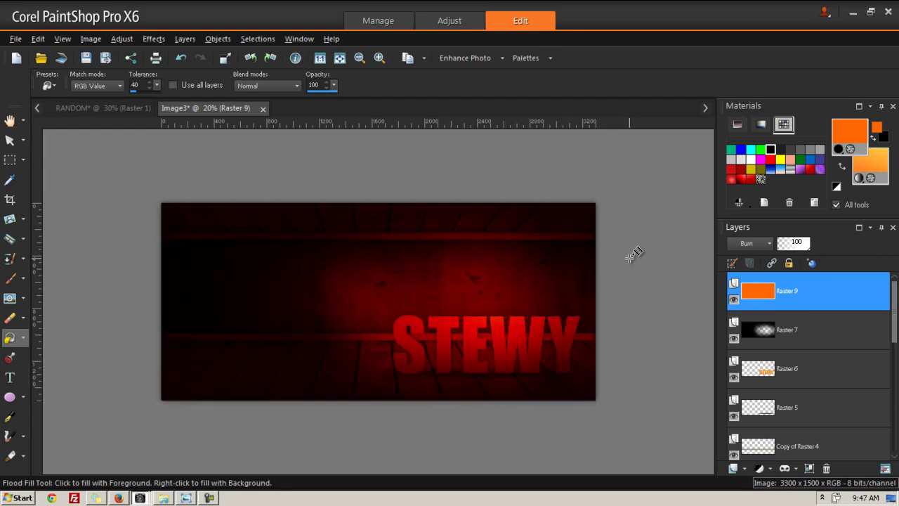
key(Down)
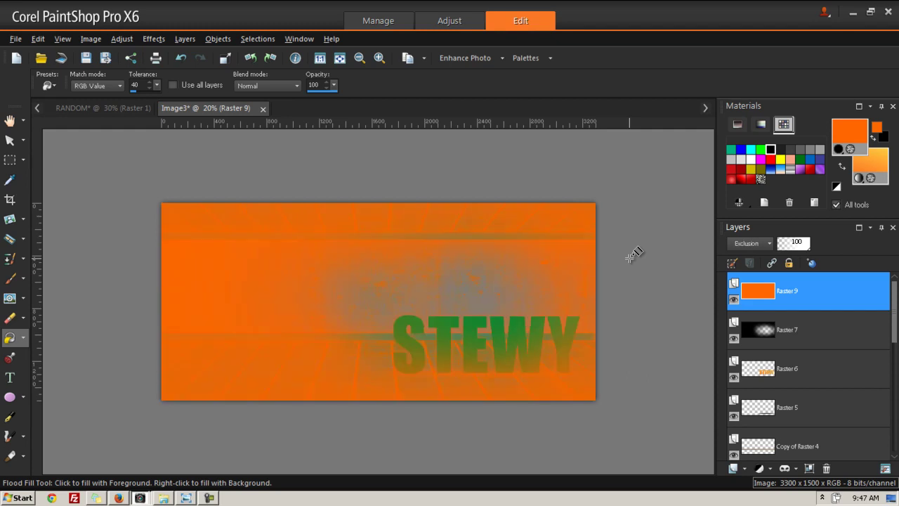
Step: Settle Raster 9 on Saturation (Legacy) blending at 77% opacity
key(Up)
key(Up)
key(Up)
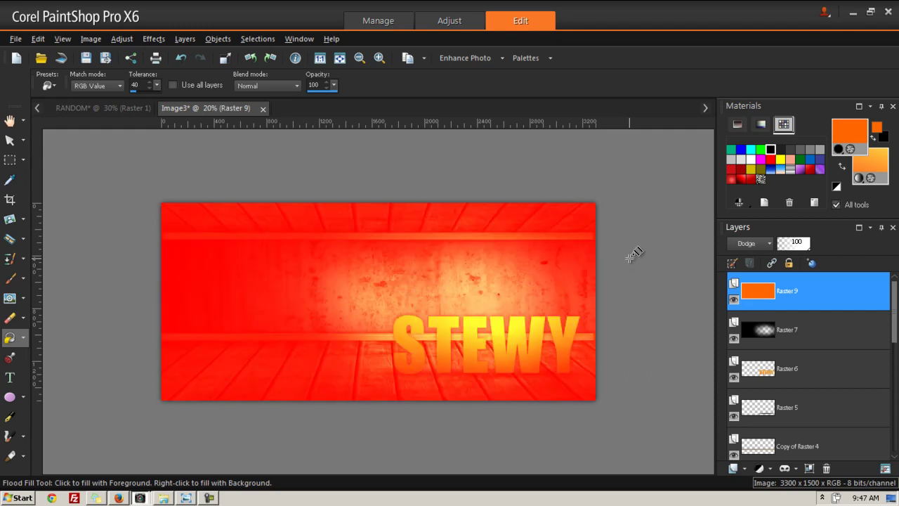
key(Up)
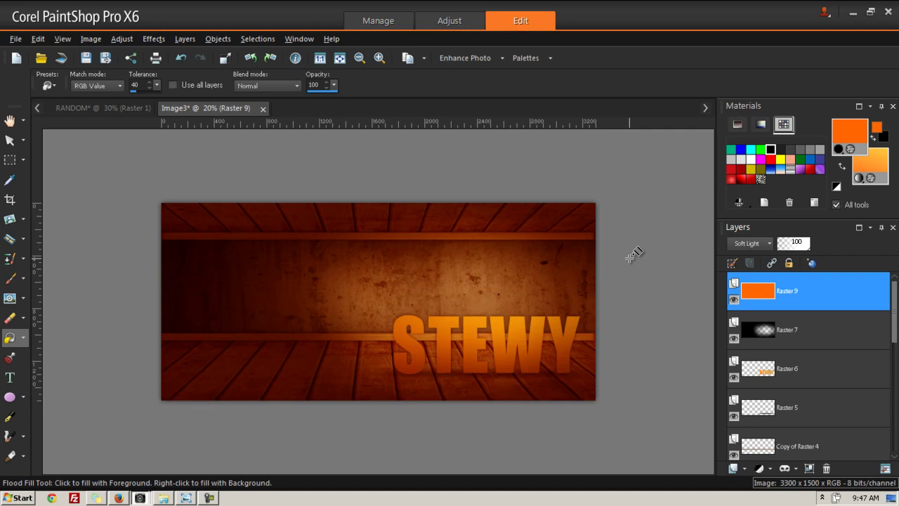
key(Up)
key(Up)
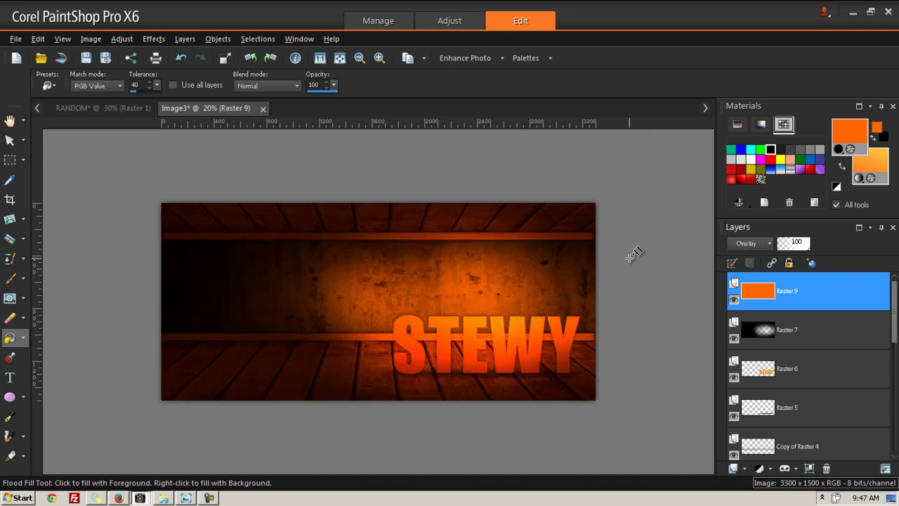
key(Up)
key(Up)
key(Up)
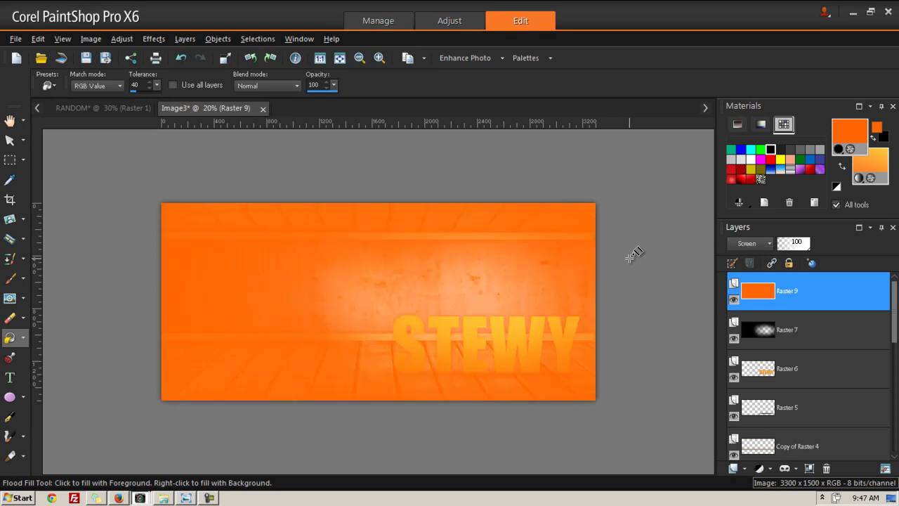
key(Up)
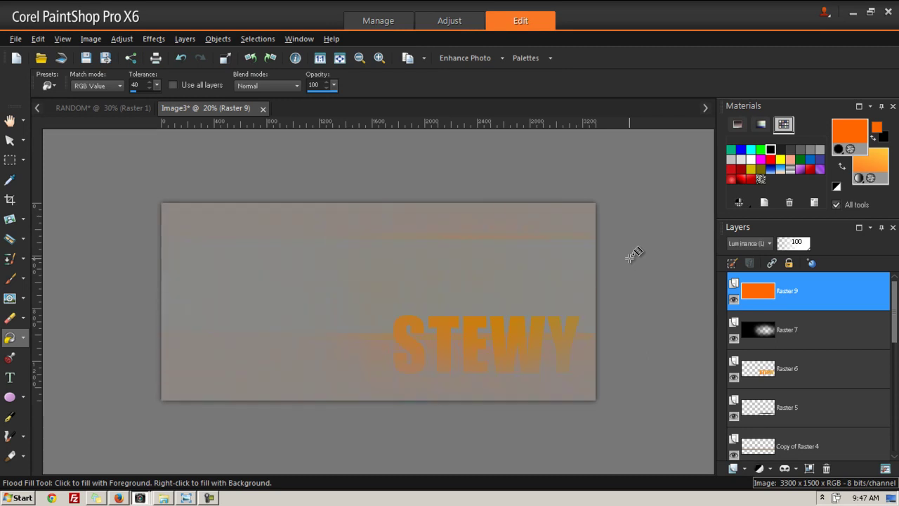
key(Up)
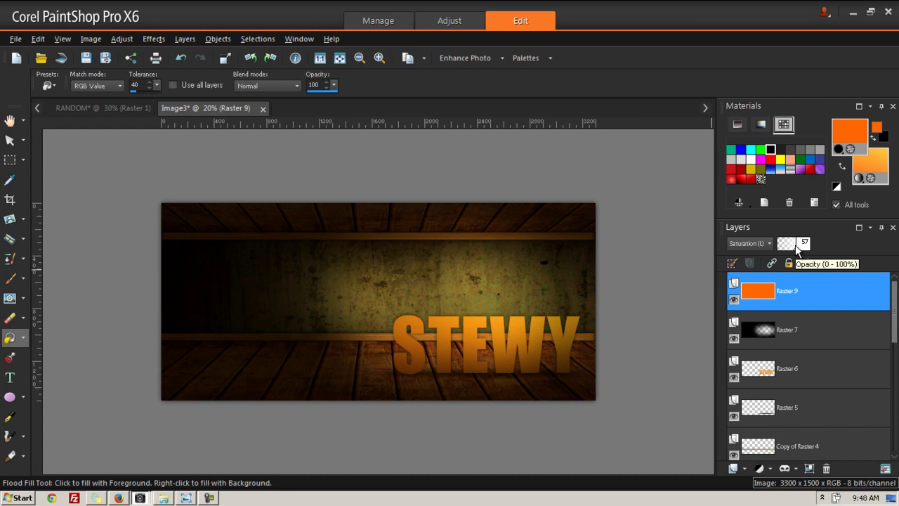
click(803, 248)
text(77)
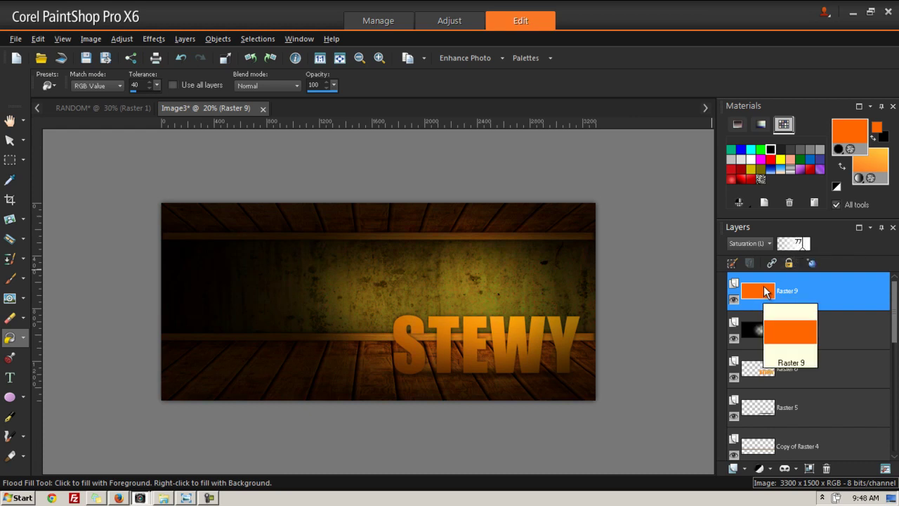
Step: Compare with the RANDOM banner, then fill Raster 9 with yellow
click(77, 106)
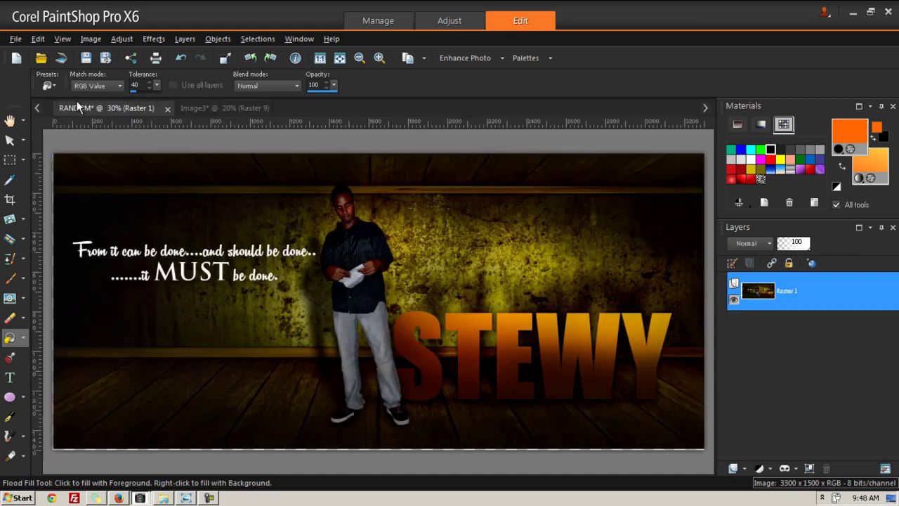
click(228, 109)
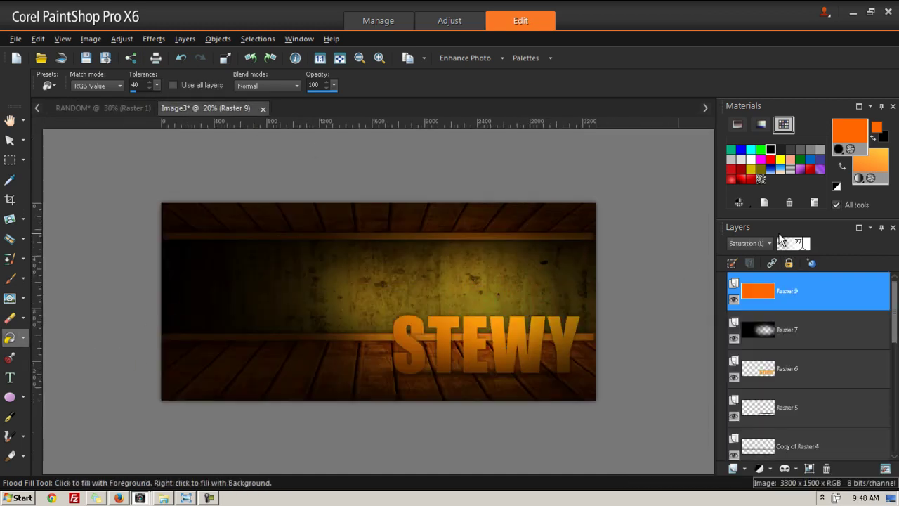
click(780, 158)
click(384, 288)
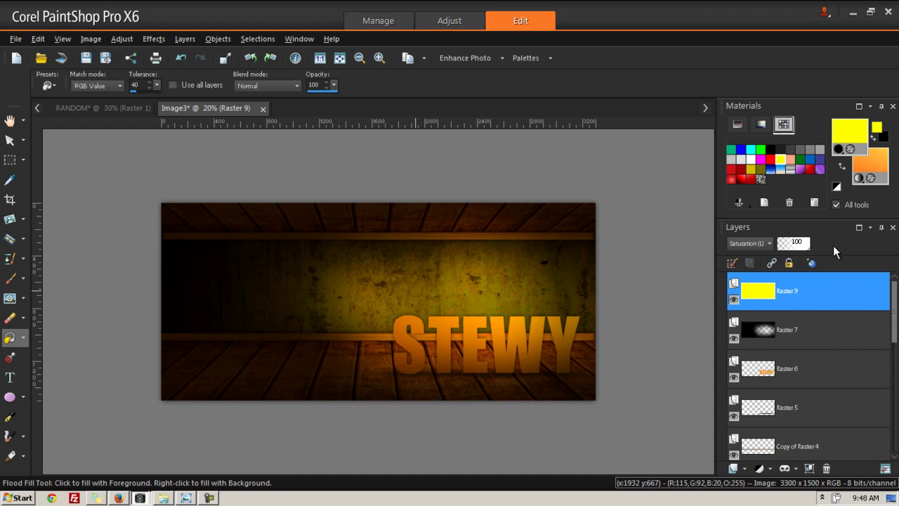
Step: Blend the yellow layer in Overlay mode at 51% opacity
click(750, 244)
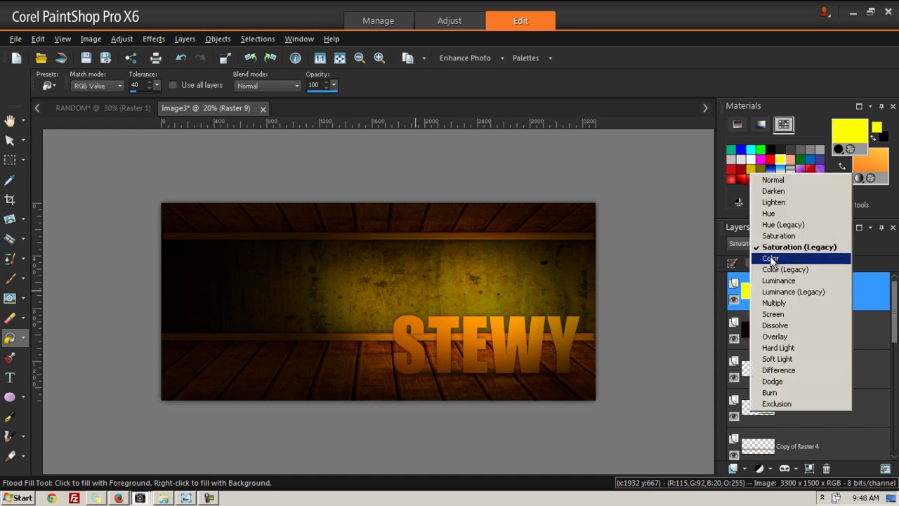
click(775, 336)
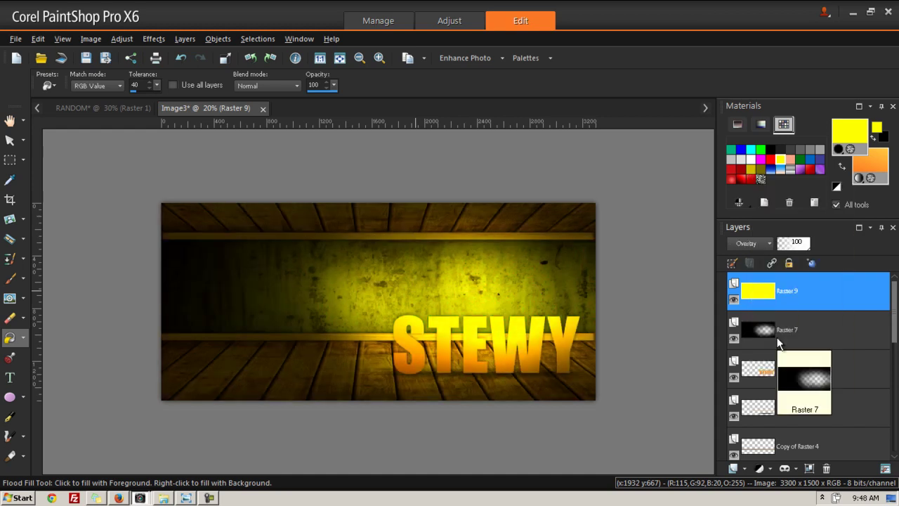
click(796, 246)
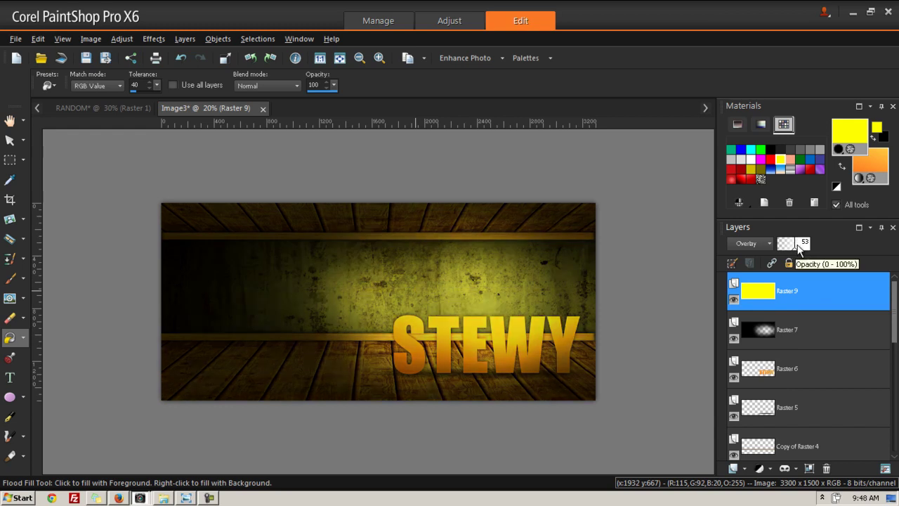
click(98, 106)
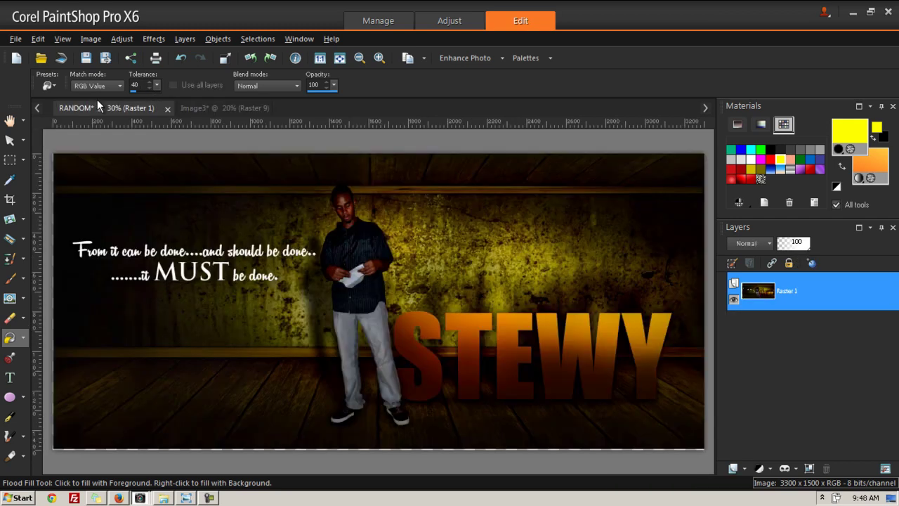
click(205, 108)
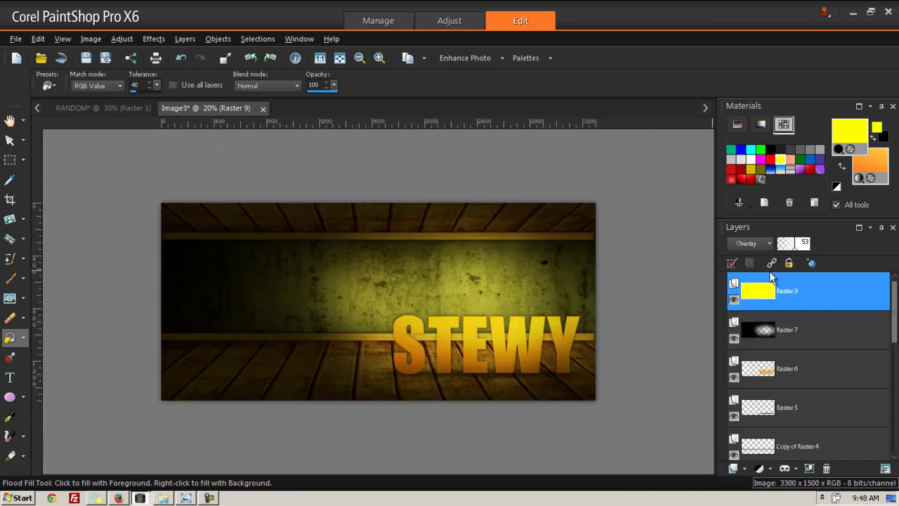
drag(803, 246, 787, 246)
Step: Fill Raster 9 with red, then set the foreground to the Stewy Orange gradient
click(771, 158)
click(358, 309)
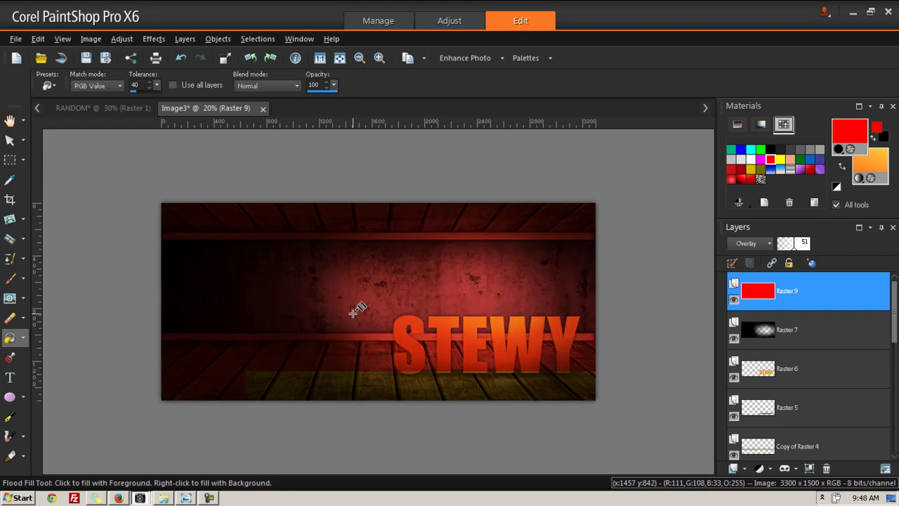
click(845, 129)
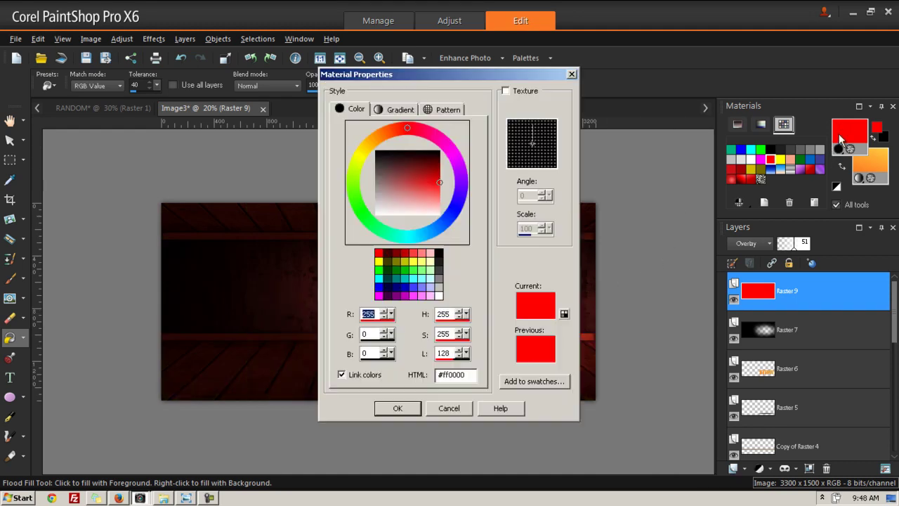
click(394, 106)
click(391, 150)
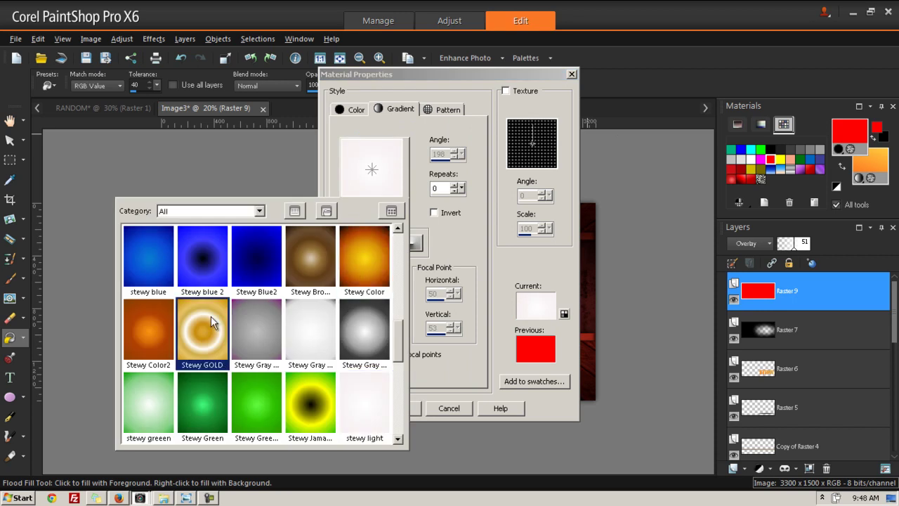
scroll(197, 337, down, 3)
click(275, 272)
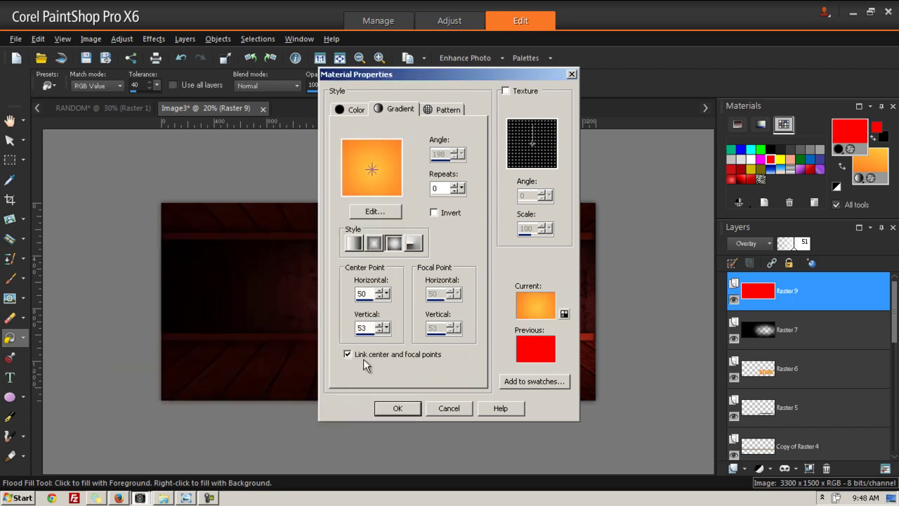
click(398, 409)
Step: Refill Raster 9 with the Stewy Orange gradient at 73% opacity and view the RANDOM banner
click(415, 294)
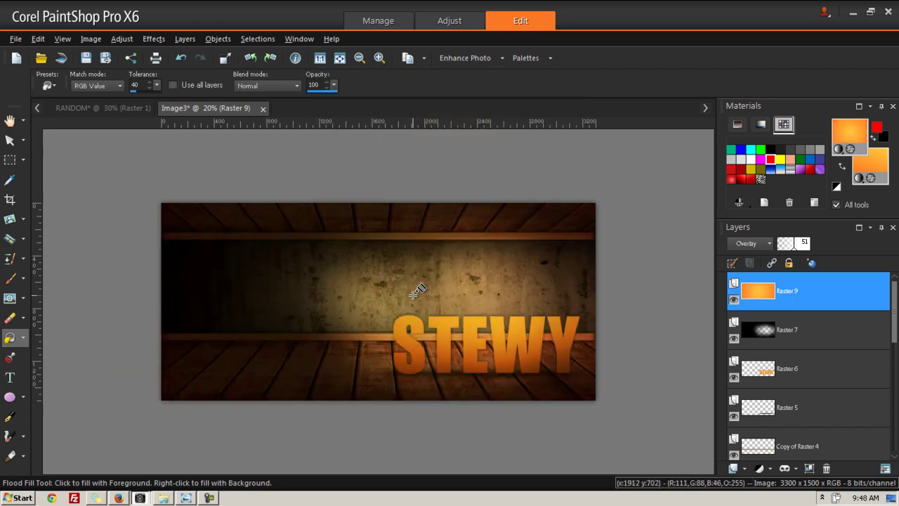
drag(799, 244, 803, 246)
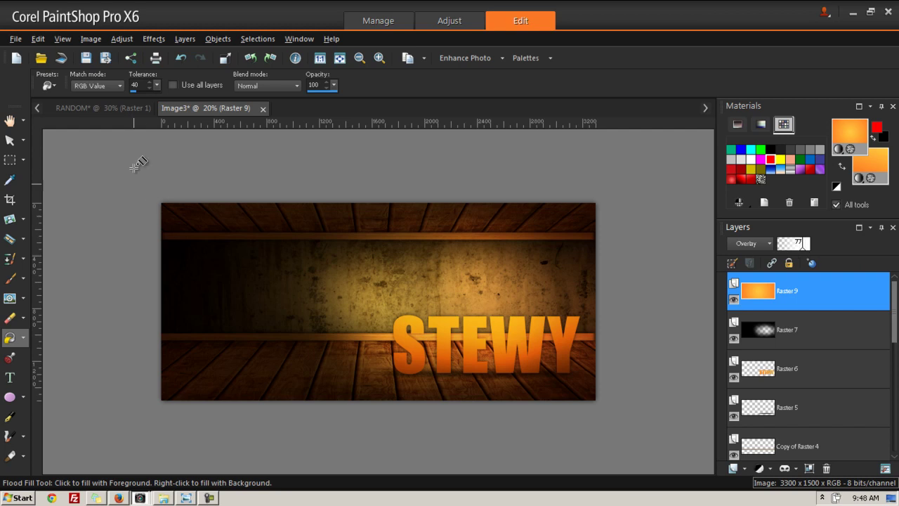
click(105, 108)
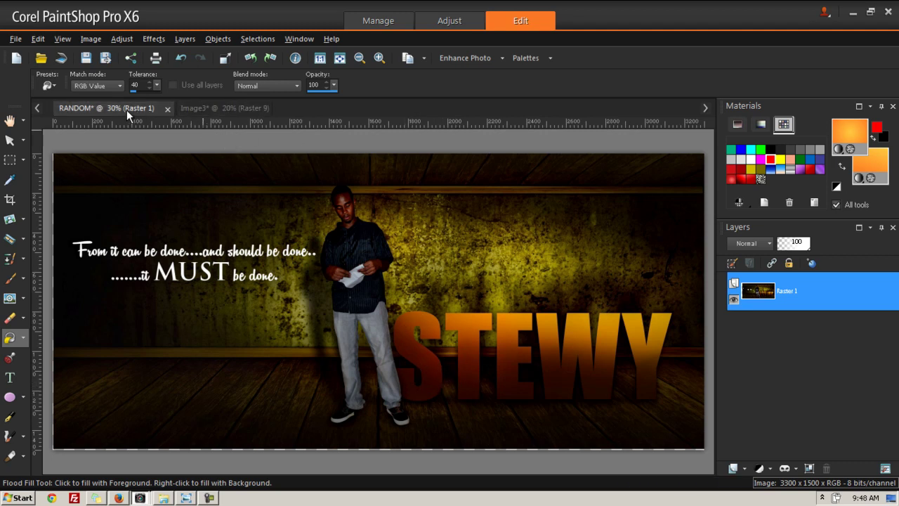
Step: Back in Image3, duplicate the STEWY text layer Raster 6
click(203, 107)
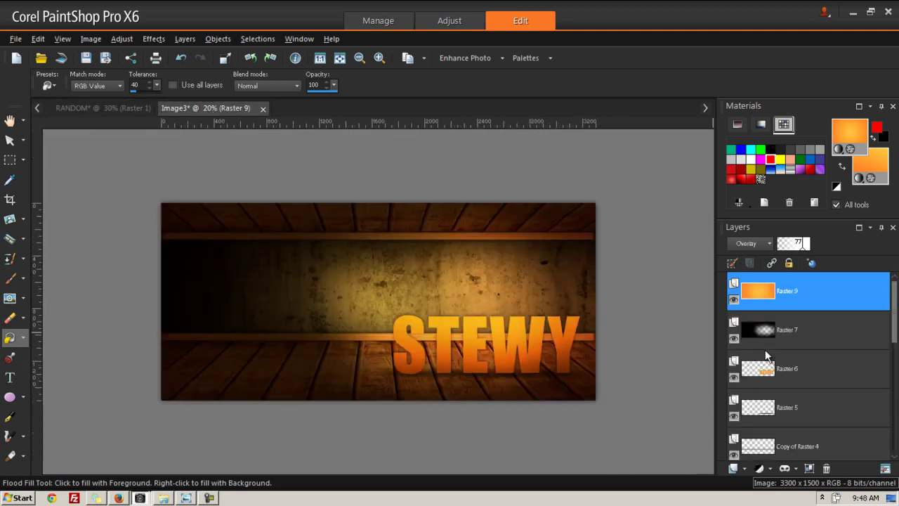
click(763, 367)
click(10, 140)
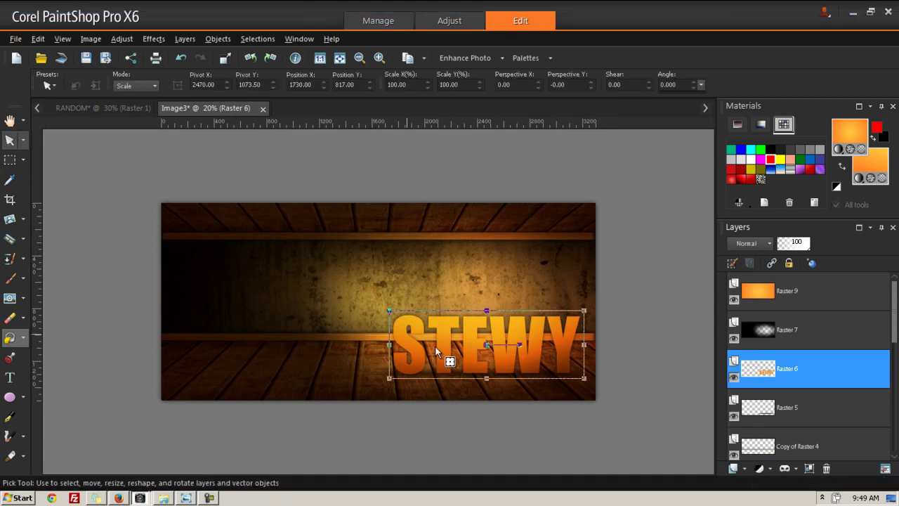
right_click(764, 376)
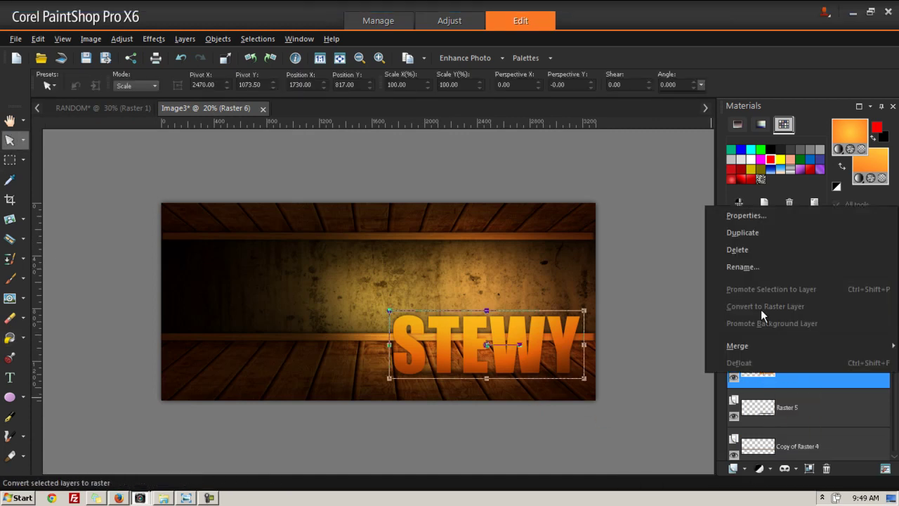
click(751, 234)
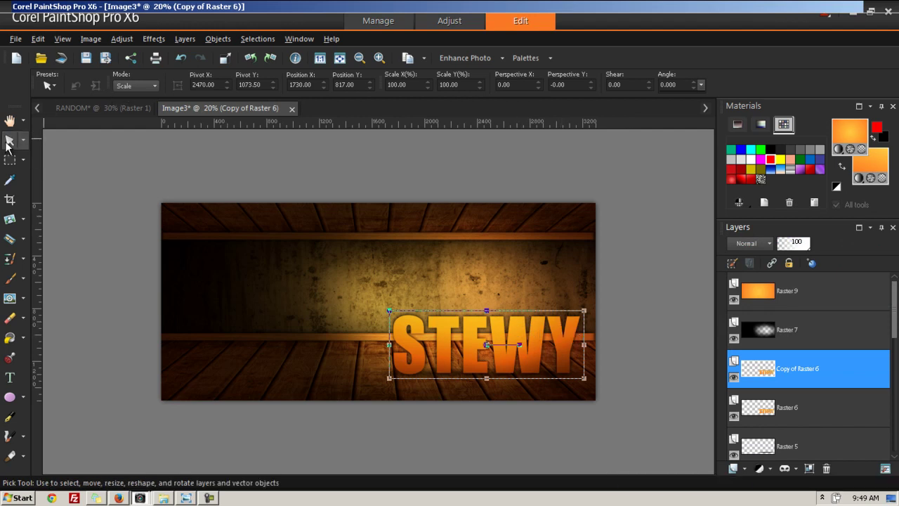
Step: Set the Pick tool to Free mode and skew the STEWY copy down-left
click(125, 86)
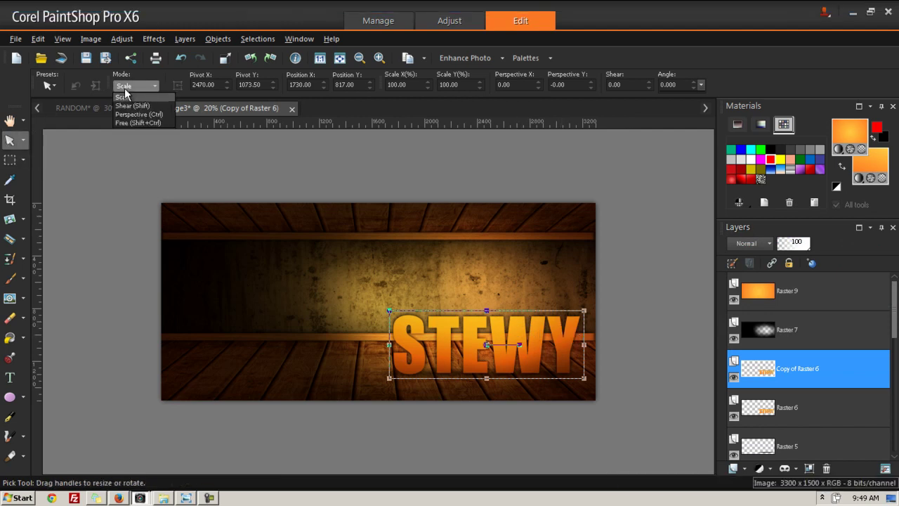
click(137, 123)
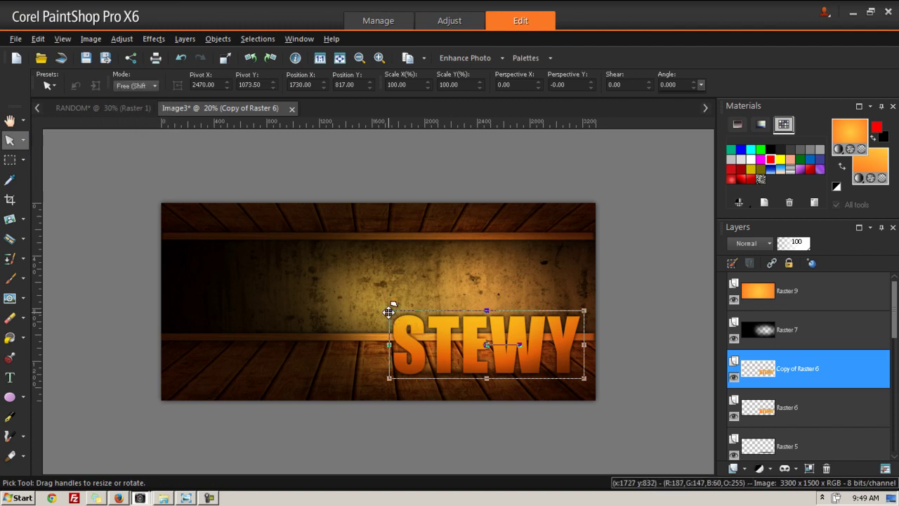
drag(389, 311, 380, 335)
Step: Move Copy of Raster 6 beneath Raster 6 and keep the copy selected
drag(753, 402, 756, 414)
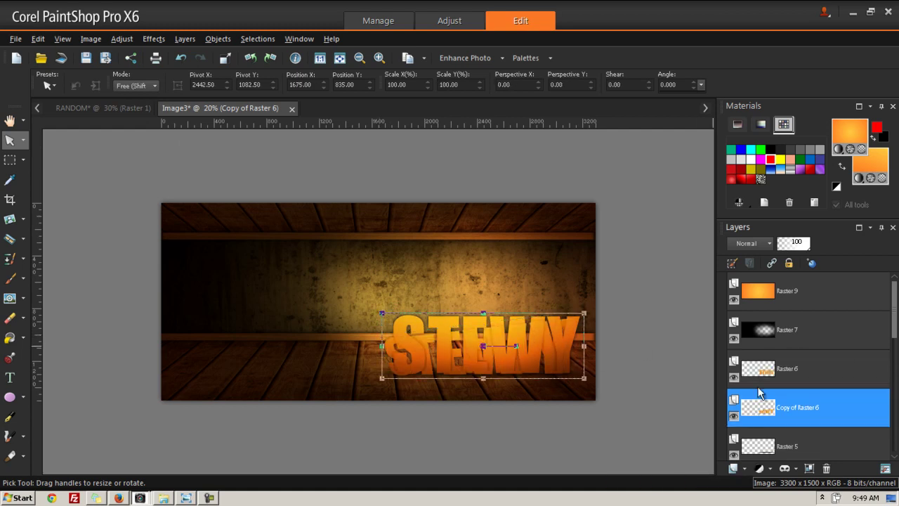
mouse_move(768, 416)
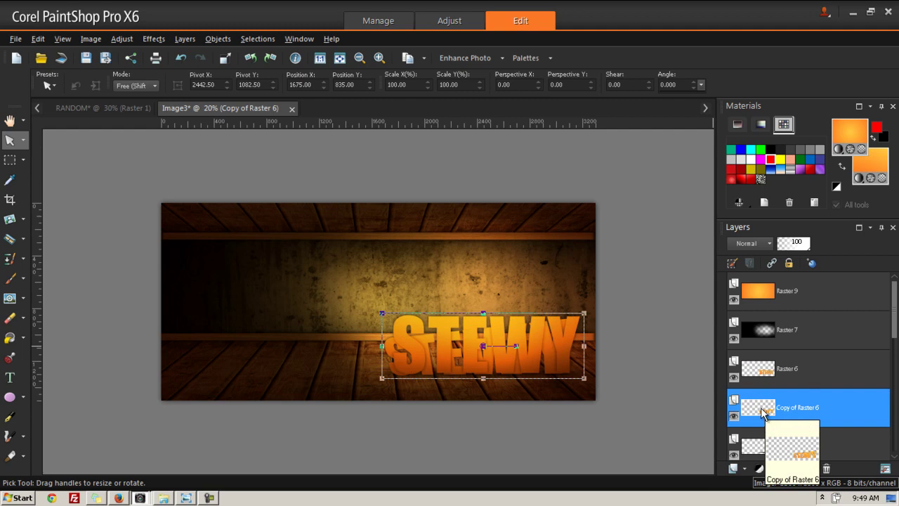
click(734, 378)
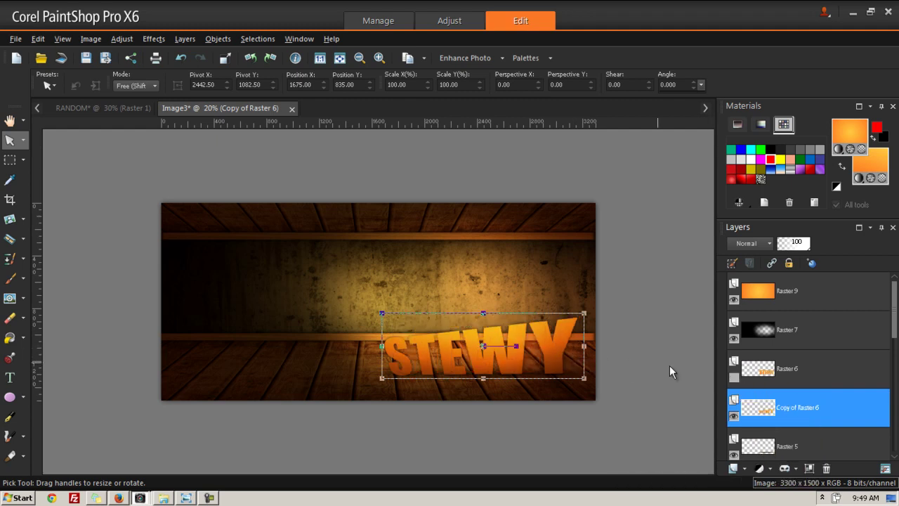
click(735, 379)
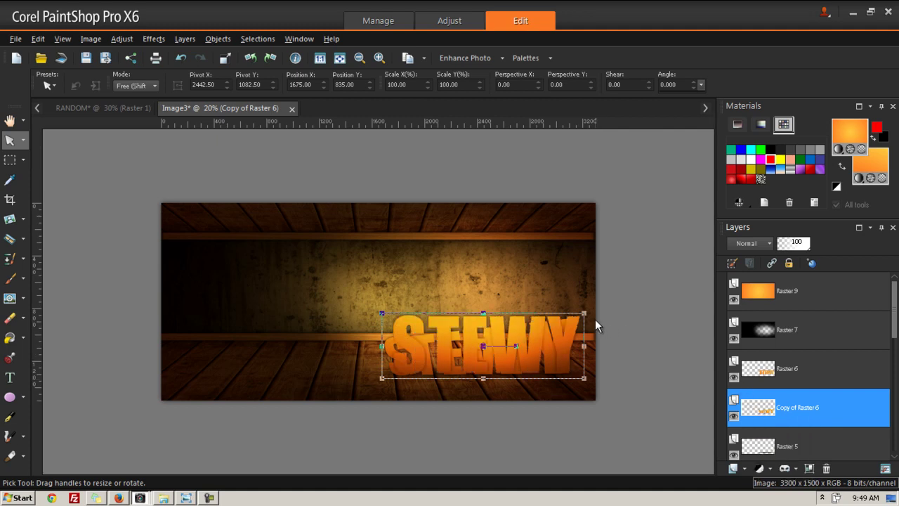
click(787, 368)
click(787, 408)
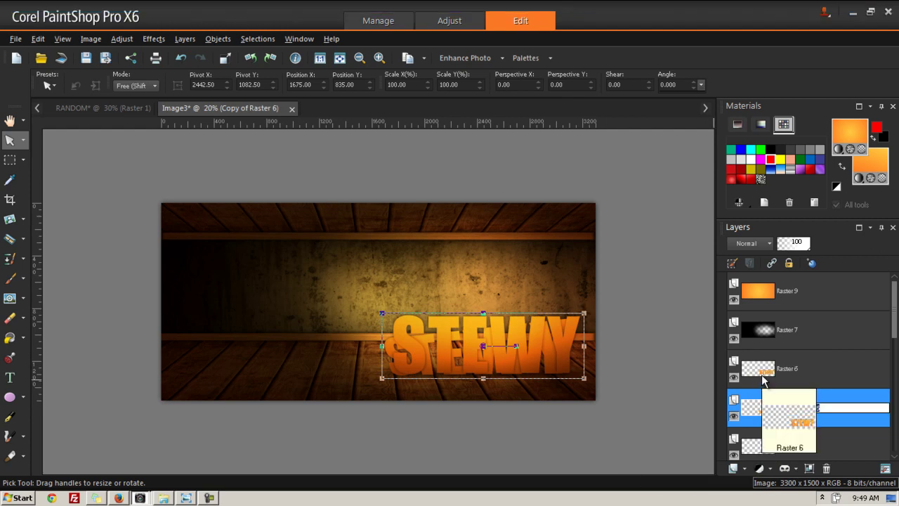
click(764, 373)
click(764, 406)
Step: Flatten the STEWY copy to 55.15% height with perspective 22.94 by 24.69, shifted under the lettering
drag(585, 312, 550, 341)
drag(382, 316, 383, 342)
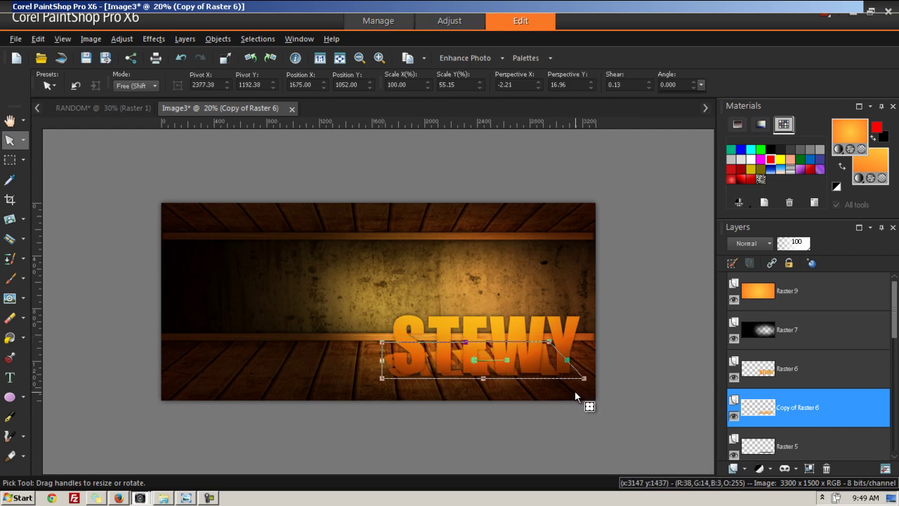
drag(552, 341, 544, 348)
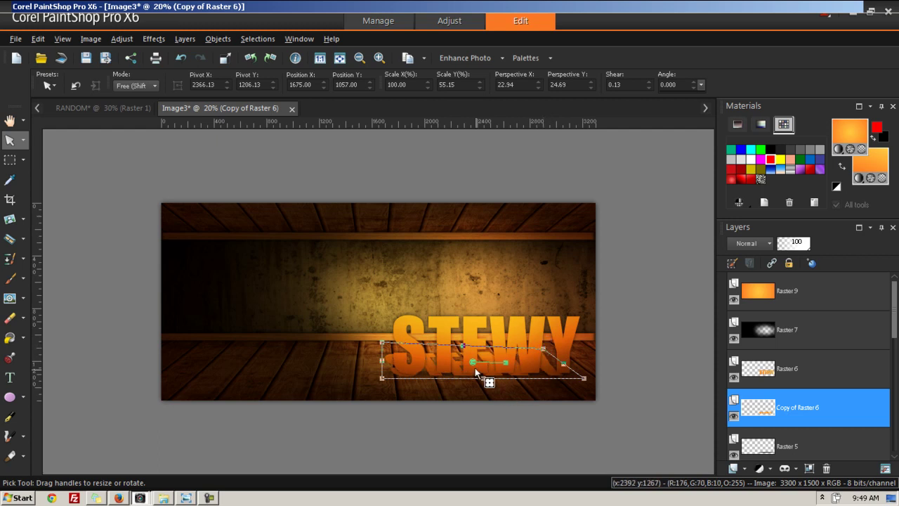
drag(470, 361, 476, 359)
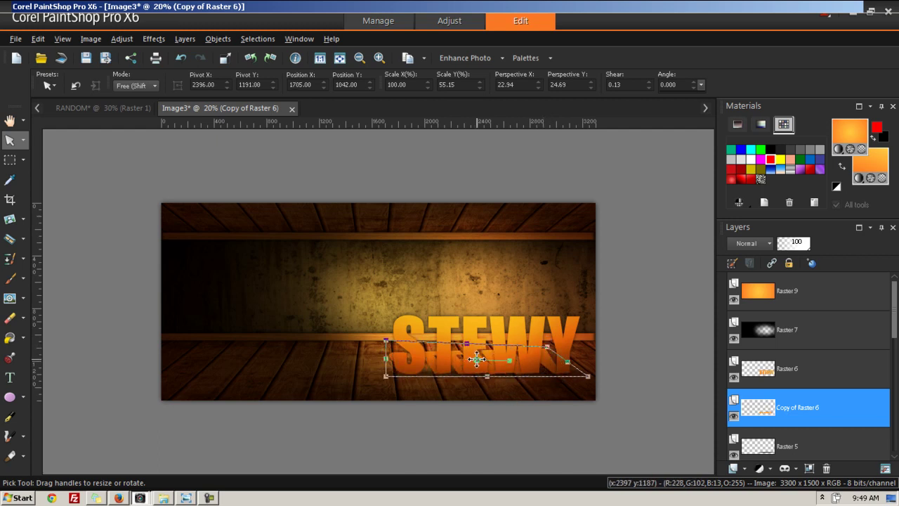
Step: Open Brightness/Contrast on Copy of Raster 6 and set Brightness to -255
click(123, 40)
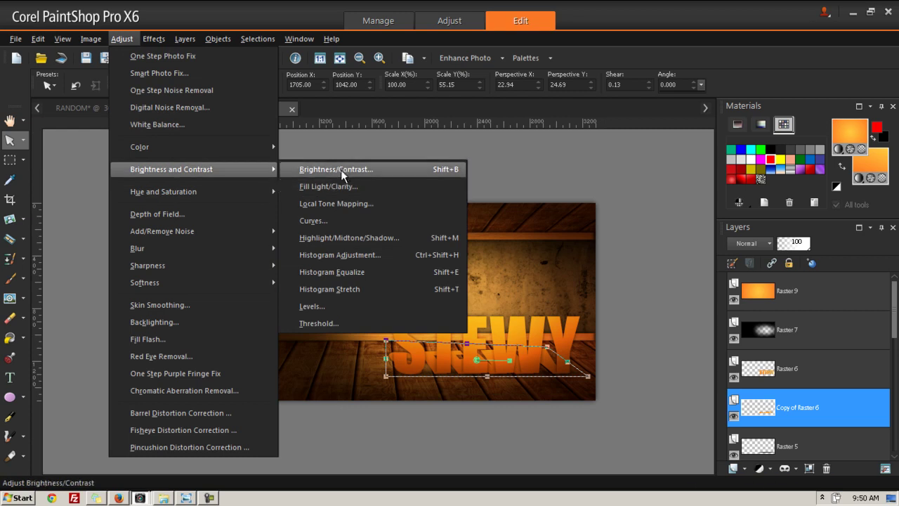
click(342, 171)
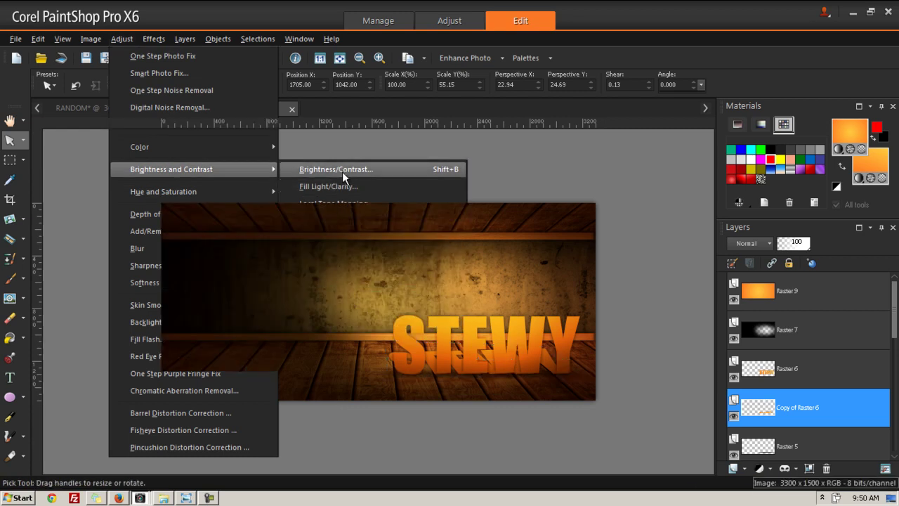
drag(565, 200, 643, 200)
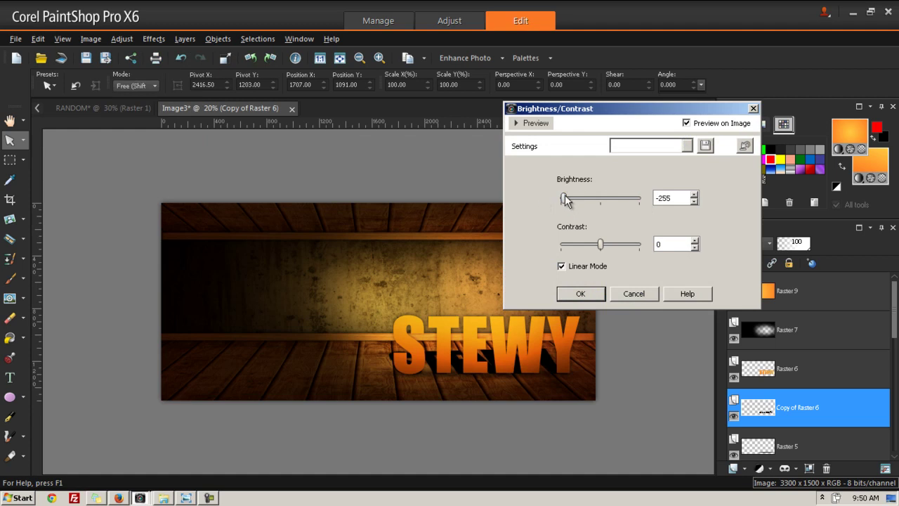
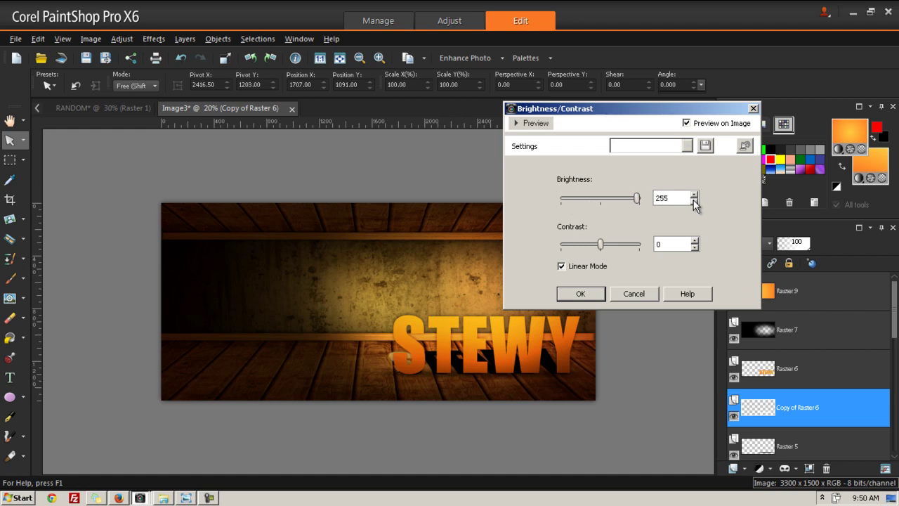
Step: Darken the Copy of Raster 6 text to black (brightness -255) and set Gaussian Blur radius 16
drag(636, 196, 464, 208)
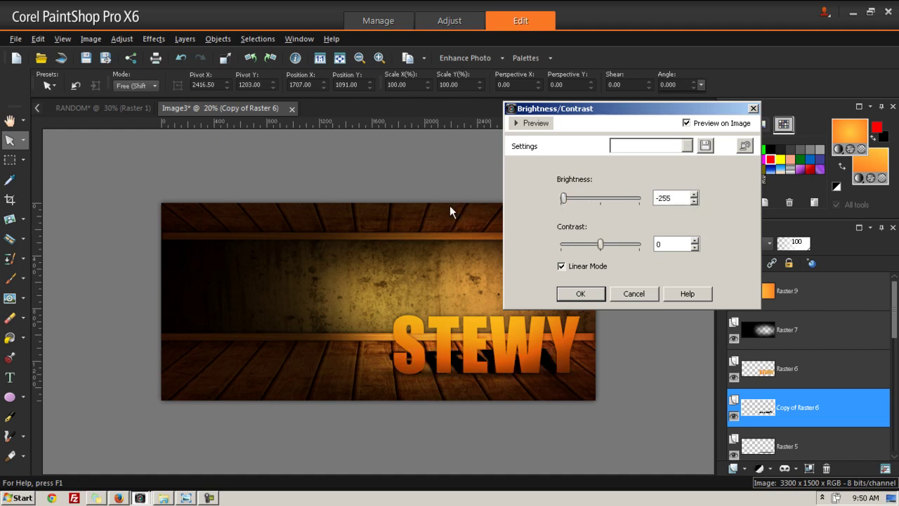
click(581, 294)
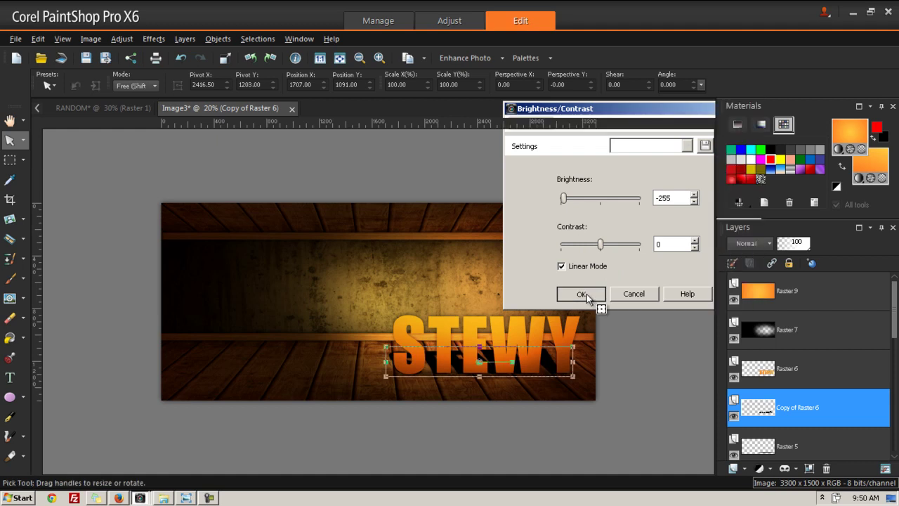
click(96, 39)
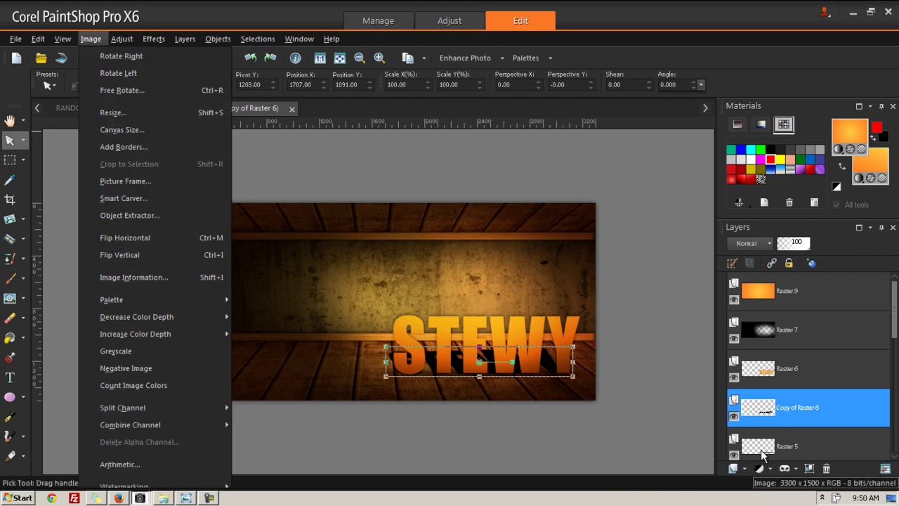
click(94, 38)
click(94, 37)
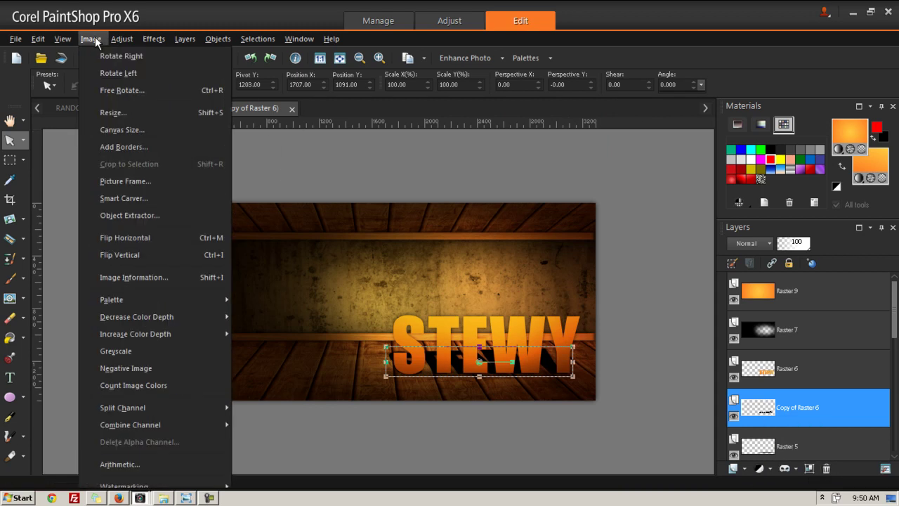
mouse_move(126, 40)
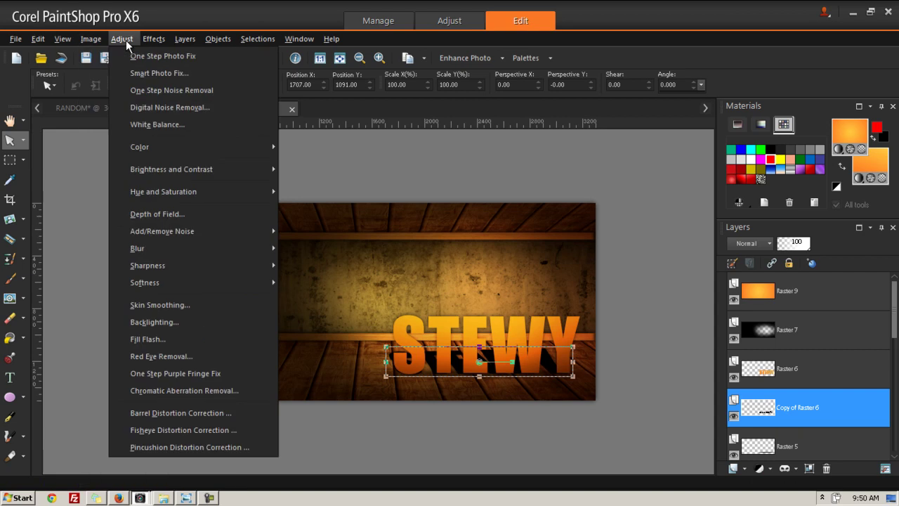
mouse_move(203, 247)
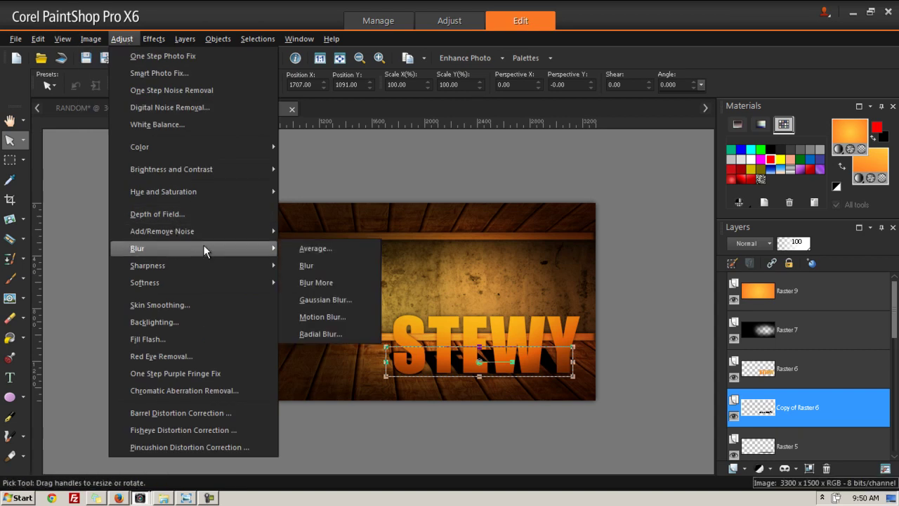
click(322, 300)
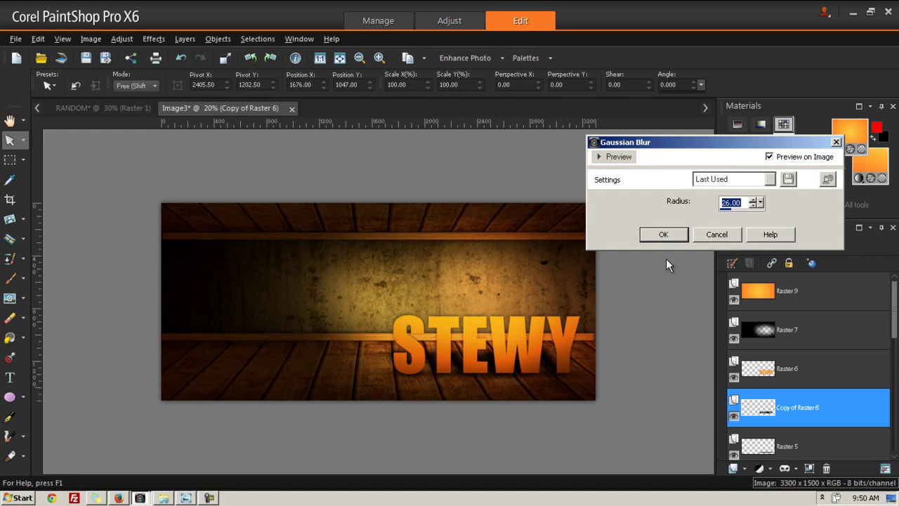
drag(760, 204, 756, 209)
Step: Apply the radius-16 blur and skew the shadow's top corners into perspective
click(662, 234)
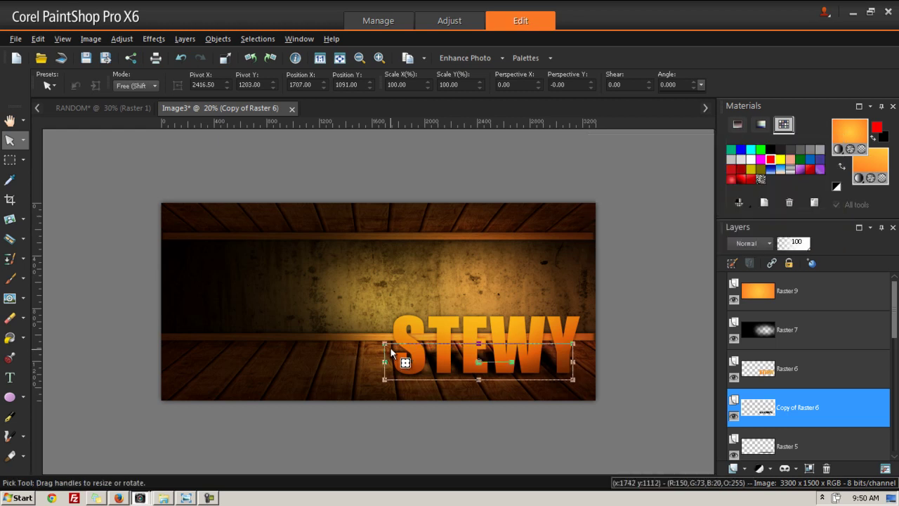
drag(385, 341, 380, 338)
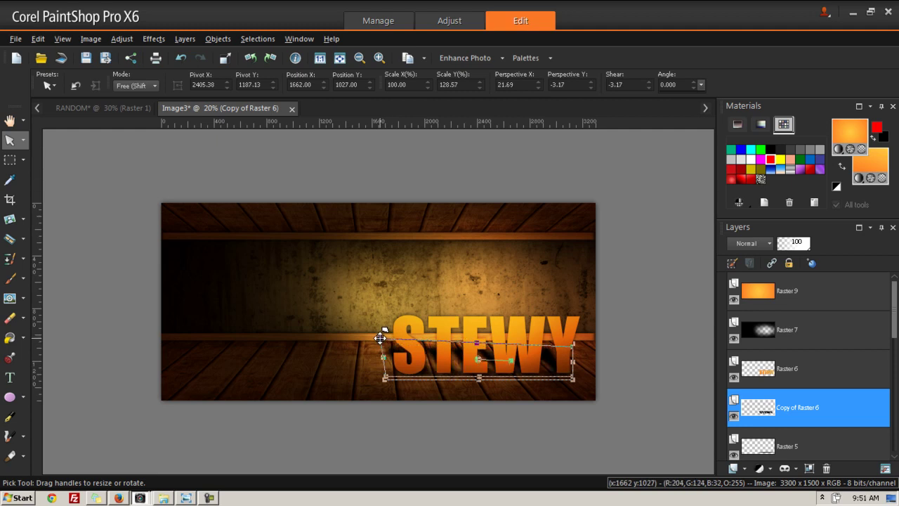
drag(572, 341, 555, 338)
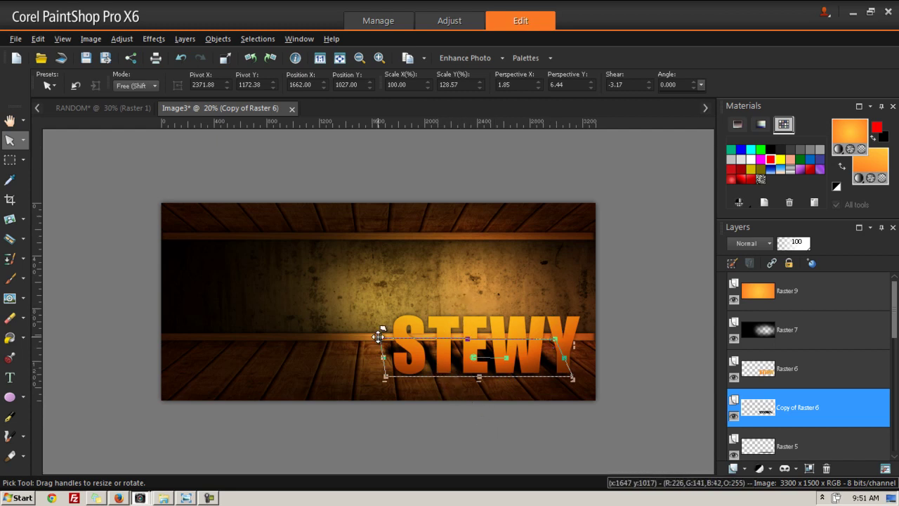
Step: Set the shadow layer's opacity to 75 and select the Raster 9 overlay layer
drag(801, 245, 800, 245)
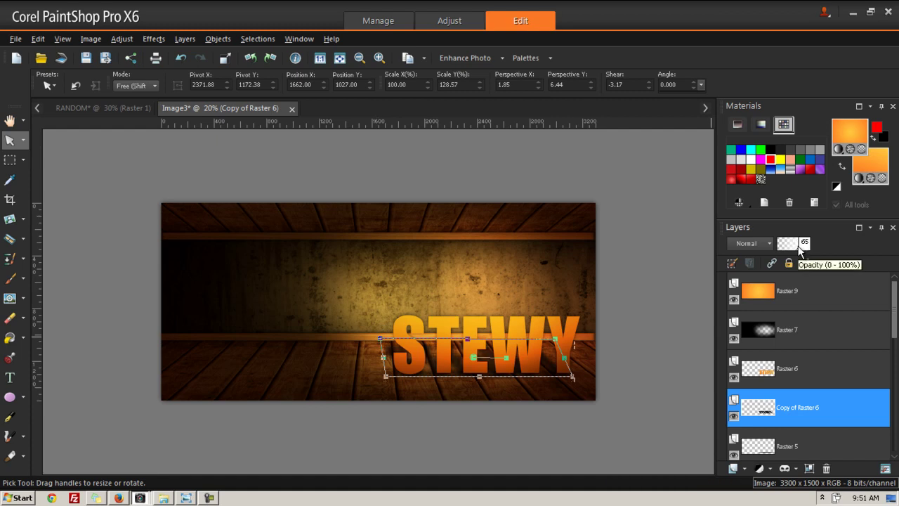
drag(802, 246, 801, 246)
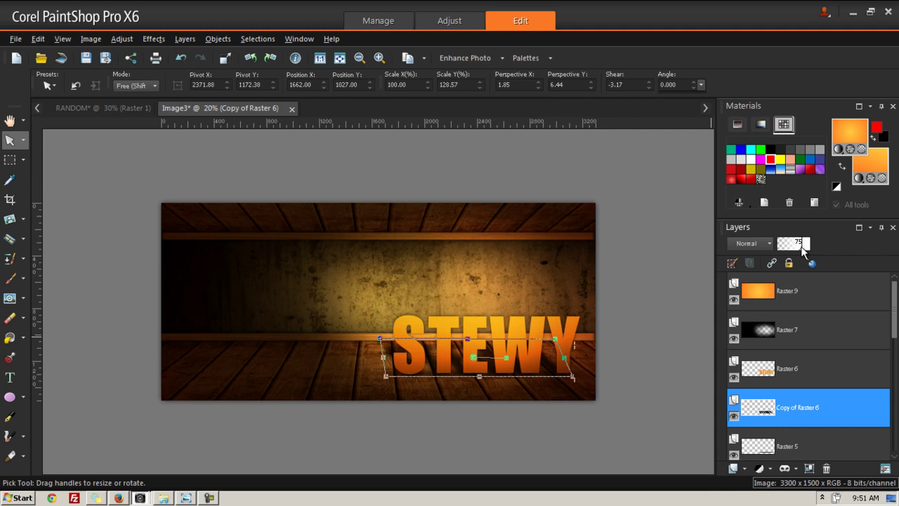
click(551, 274)
scroll(541, 357, down, 2)
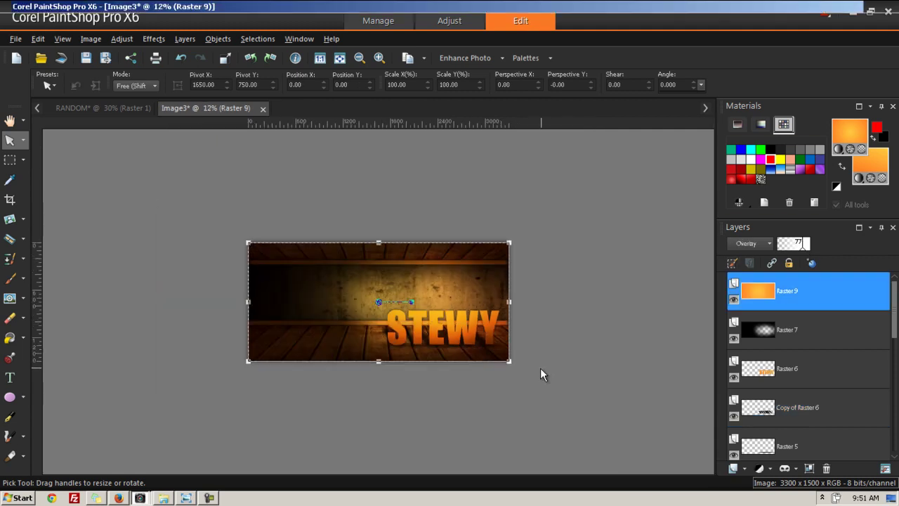
Step: Duplicate the STEWY text layer Raster 6
scroll(385, 404, up, 3)
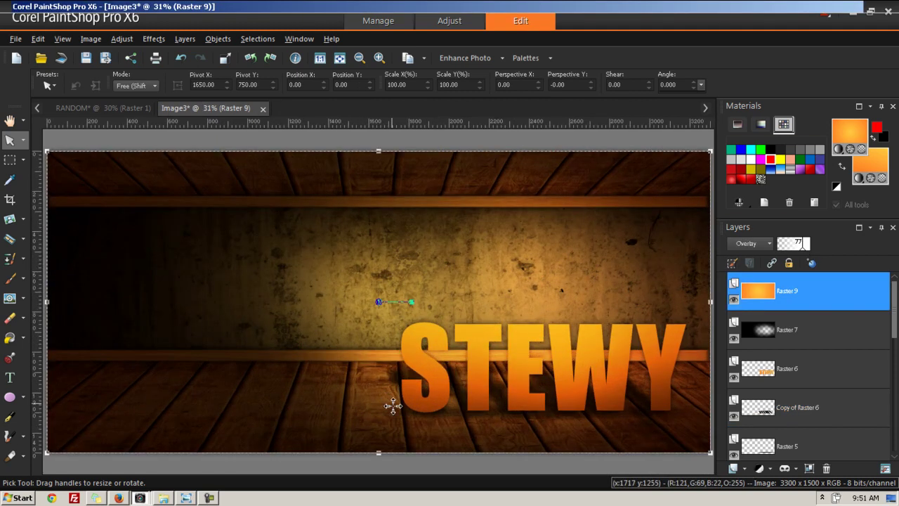
click(769, 381)
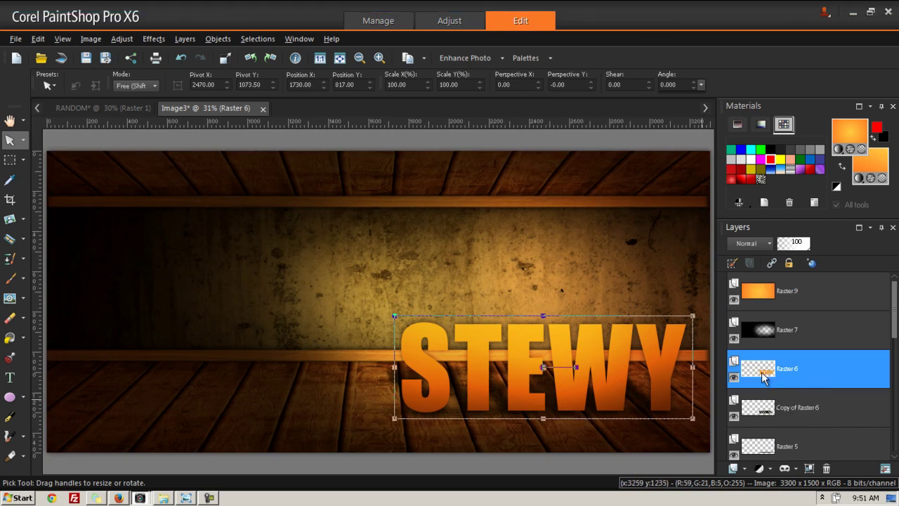
right_click(777, 379)
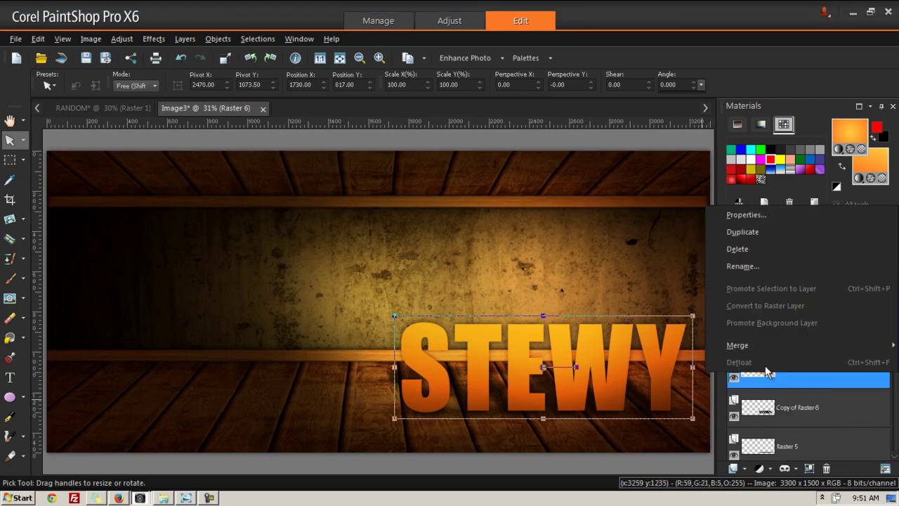
click(755, 233)
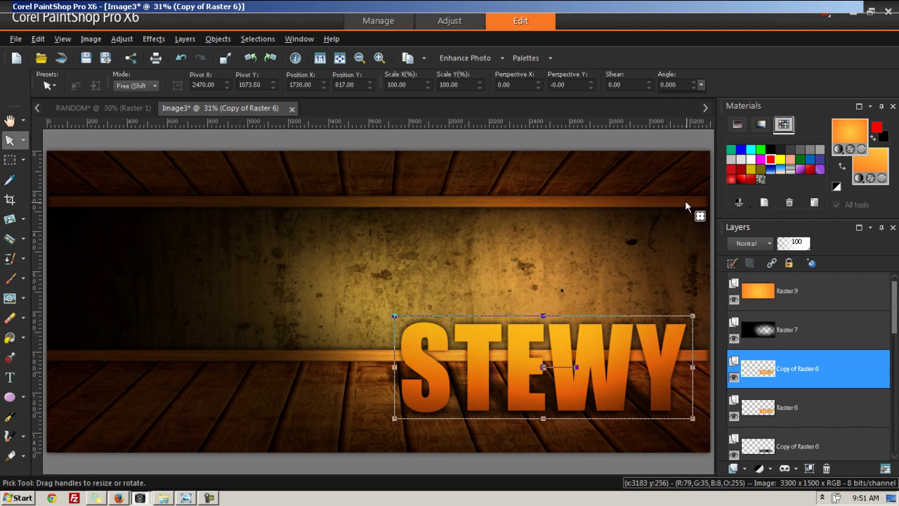
Step: Turn the duplicate black with Brightness/Contrast brightness -255
click(123, 38)
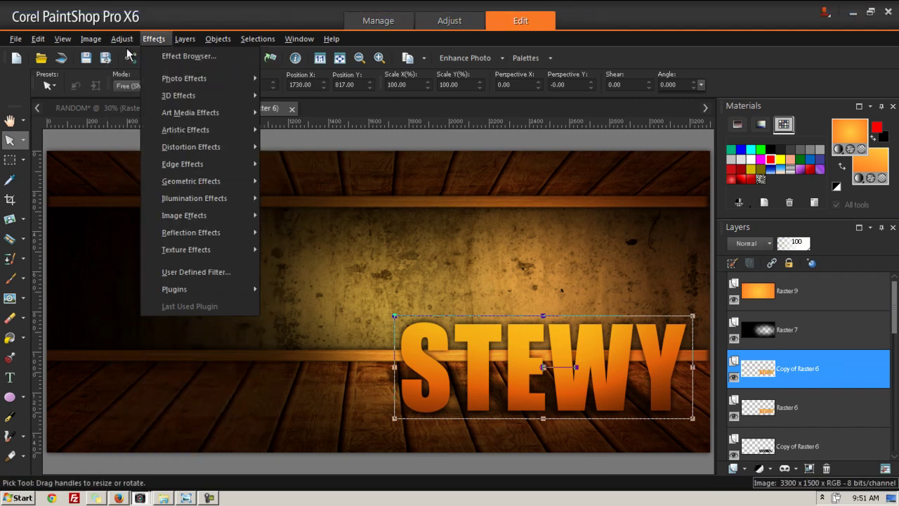
mouse_move(154, 167)
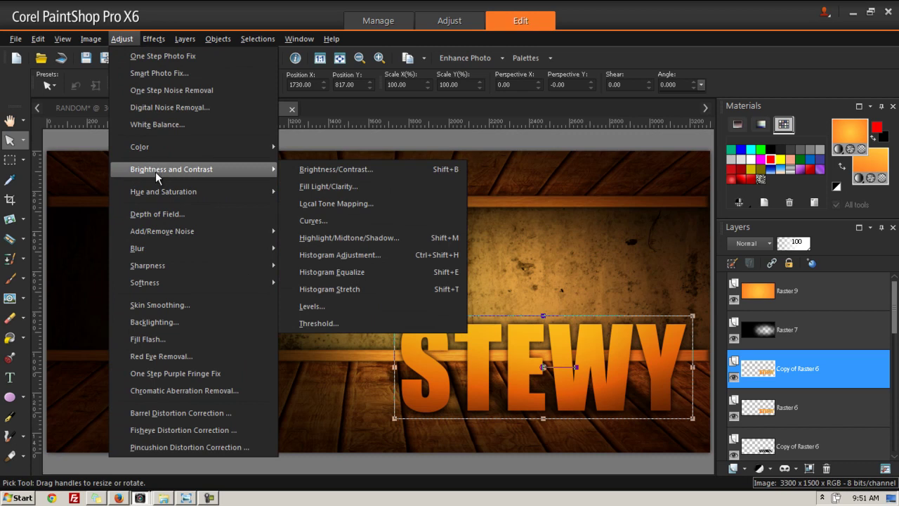
click(356, 171)
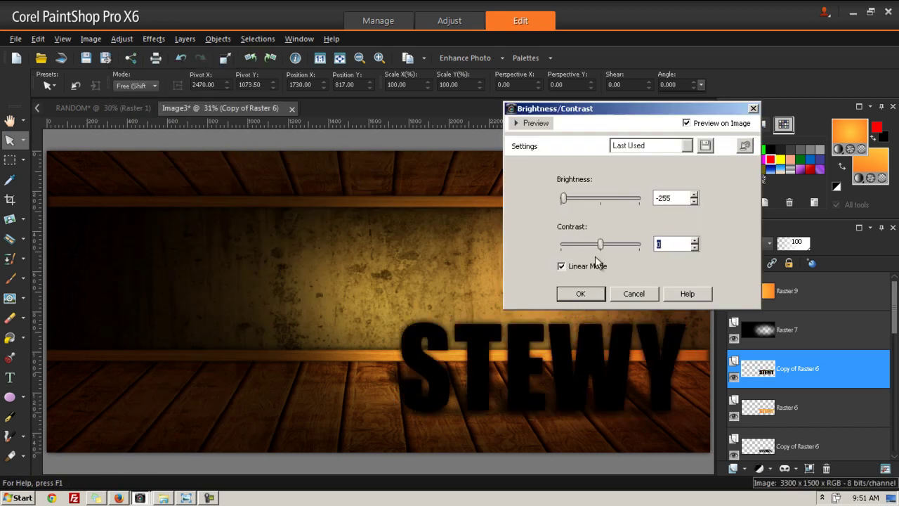
click(580, 294)
scroll(560, 347, down, 2)
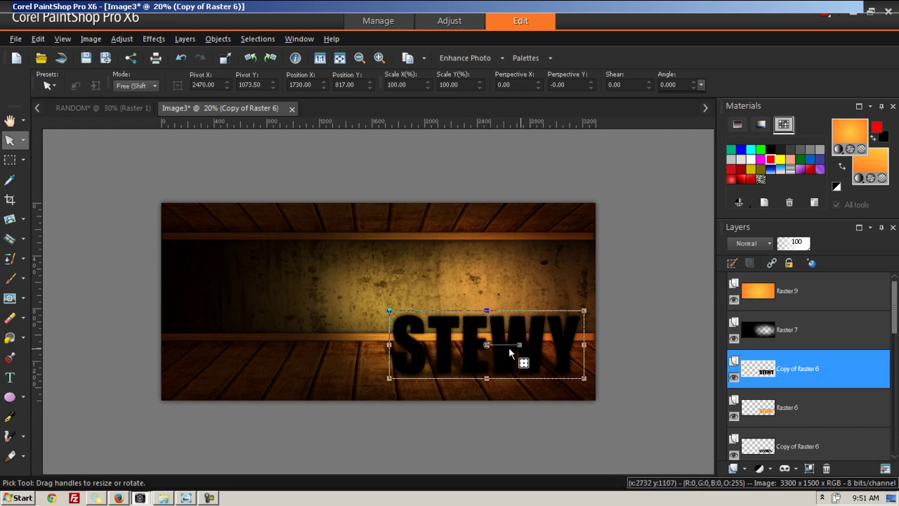
Step: Erase the black copy over the EWY letters with a soft eraser and lower its opacity to 77
click(10, 320)
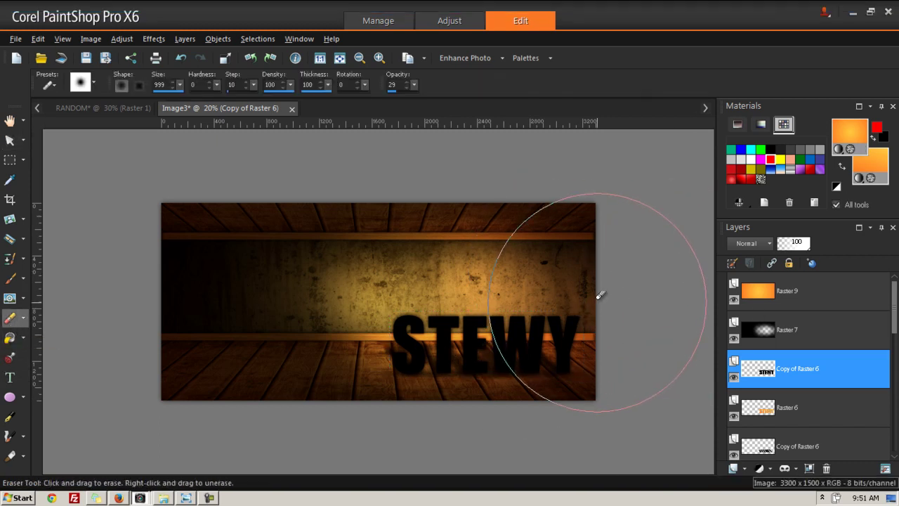
drag(586, 281, 307, 276)
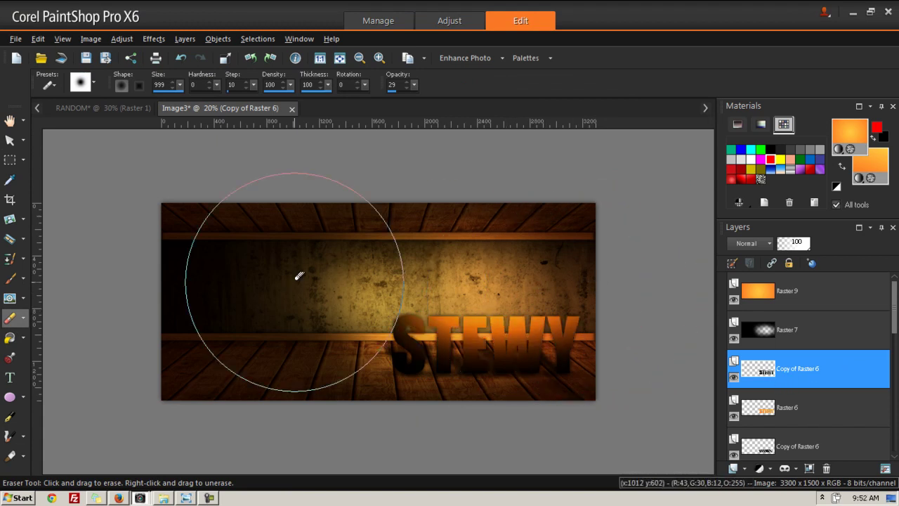
mouse_move(794, 243)
mouse_down()
mouse_move(796, 252)
mouse_move(803, 244)
mouse_up()
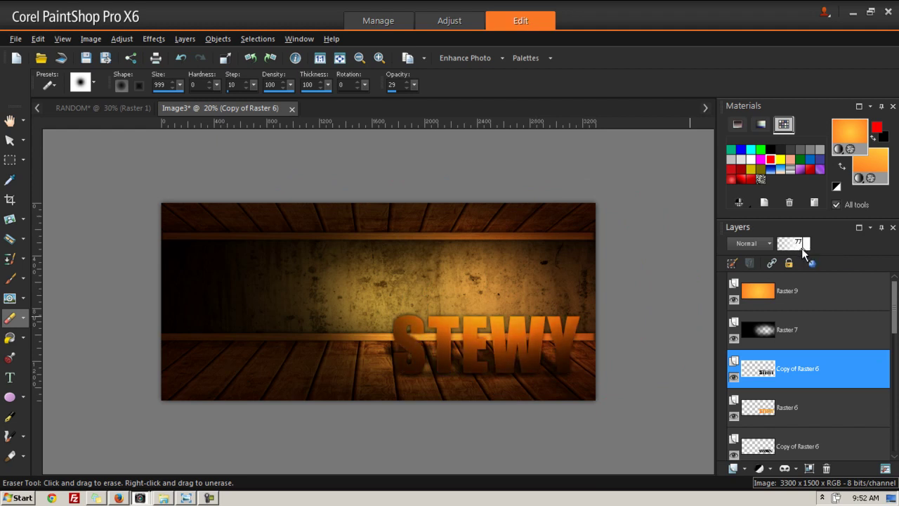
click(9, 141)
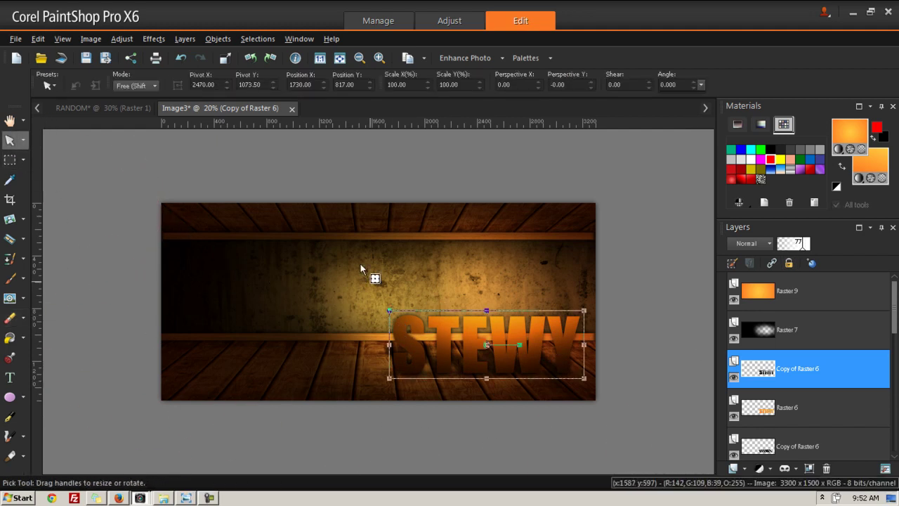
Step: Set Raster 9 overlay to 100% opacity and move it to the top of the layer stack
click(102, 106)
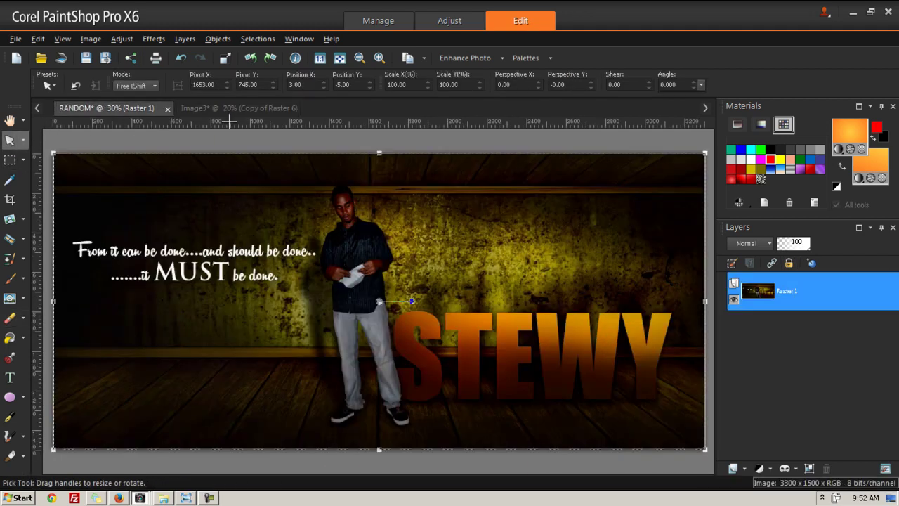
click(242, 108)
click(341, 355)
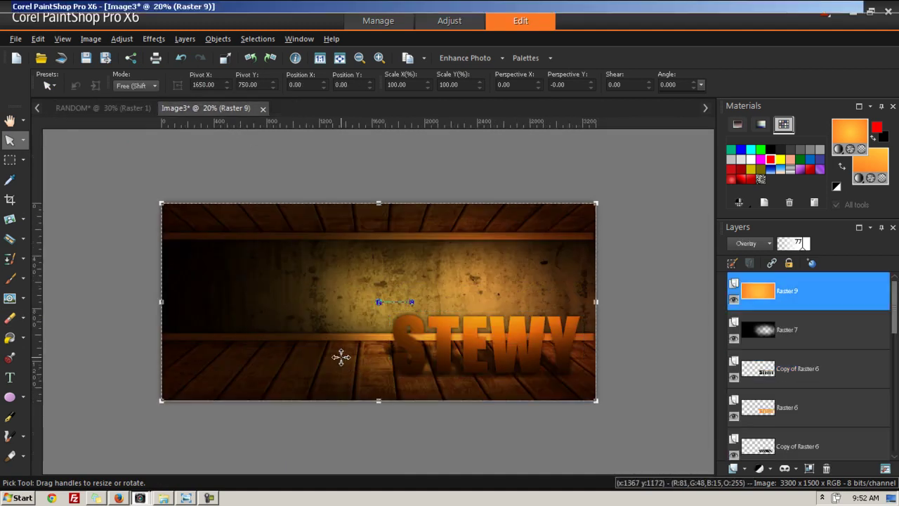
click(777, 292)
drag(803, 247, 820, 240)
drag(764, 299, 779, 432)
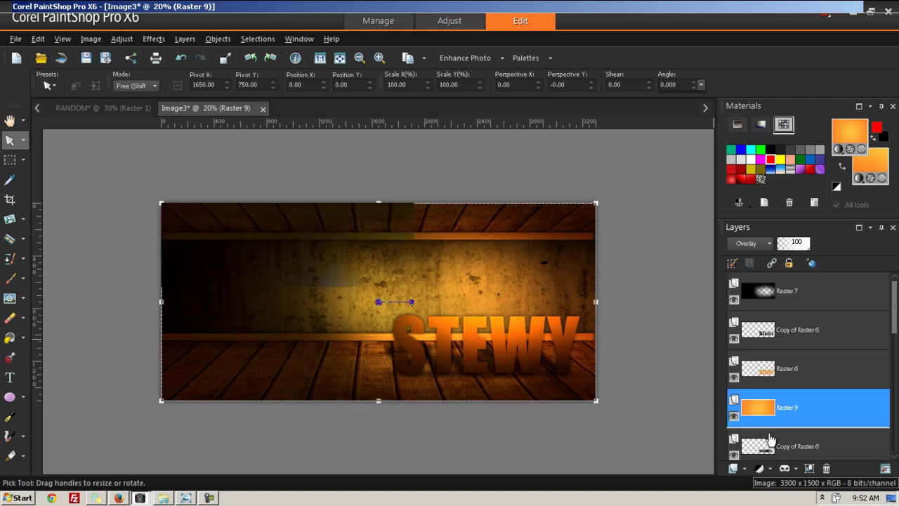
scroll(759, 334, down, 2)
drag(759, 322, 765, 290)
scroll(762, 337, up, 1)
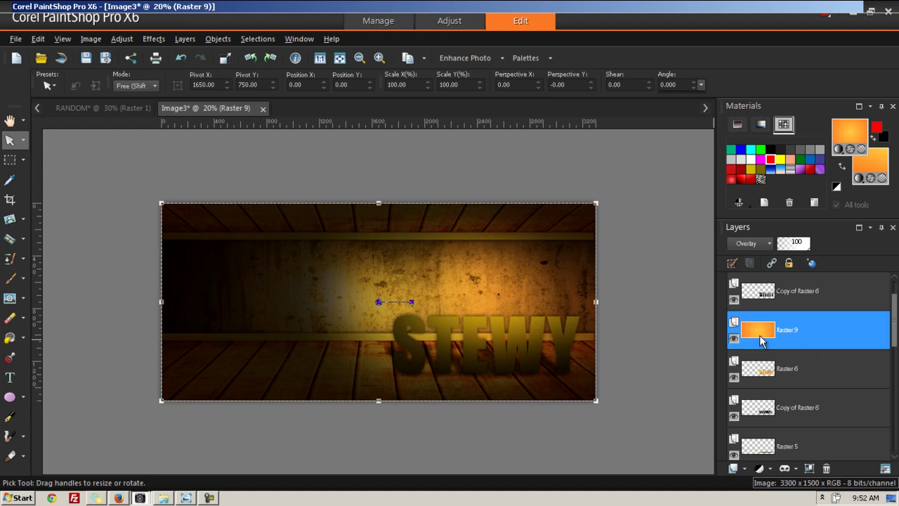
scroll(760, 341, up, 1)
drag(761, 367, 765, 291)
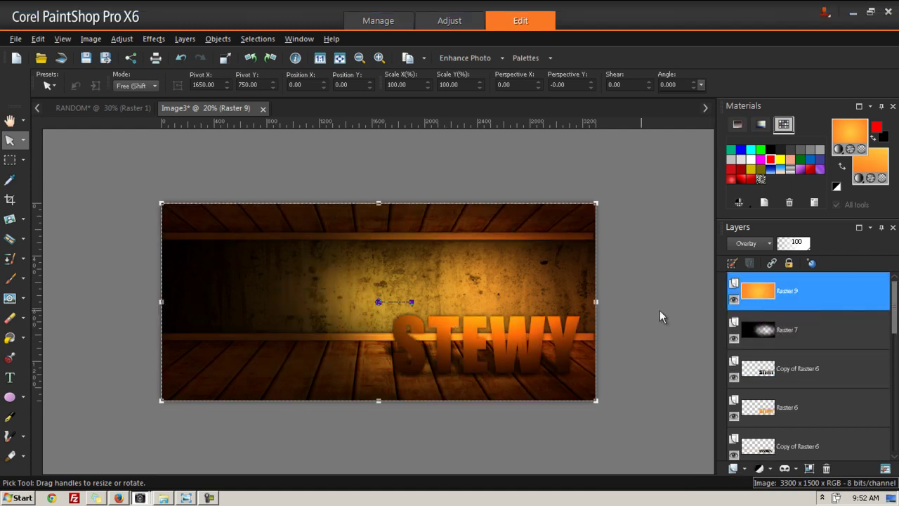
Step: Lower the dark vignette layer Raster 7 to 89% opacity
click(760, 330)
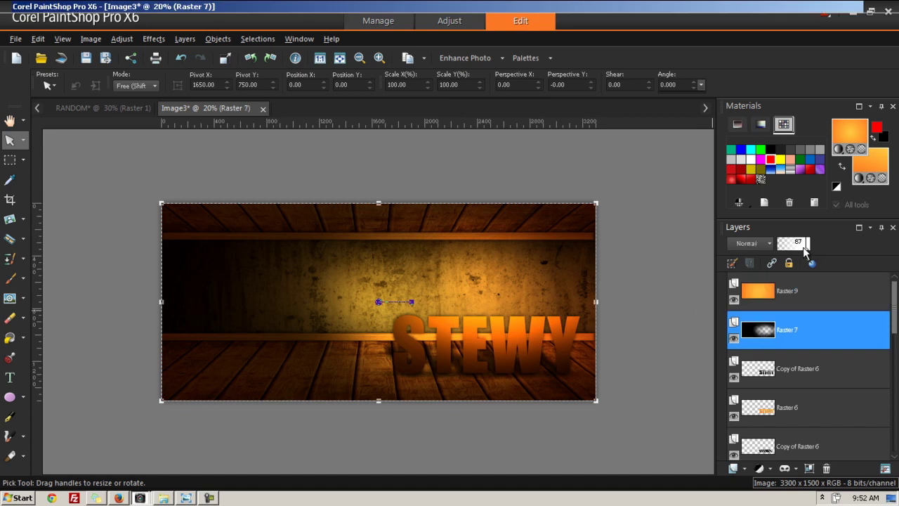
drag(809, 246, 806, 247)
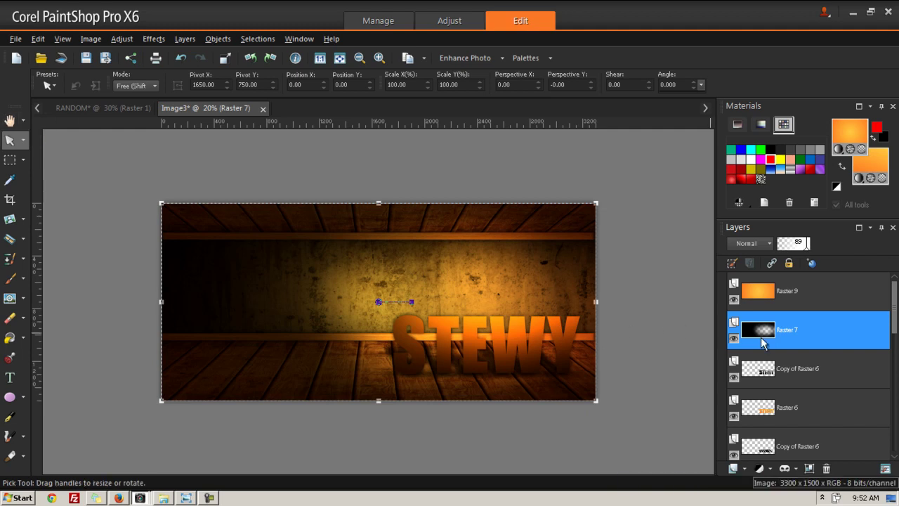
mouse_move(794, 340)
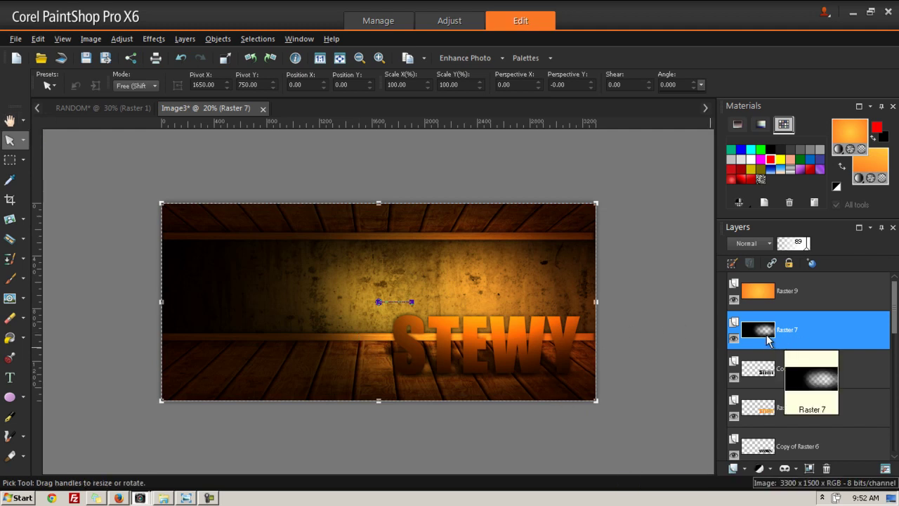
mouse_move(759, 306)
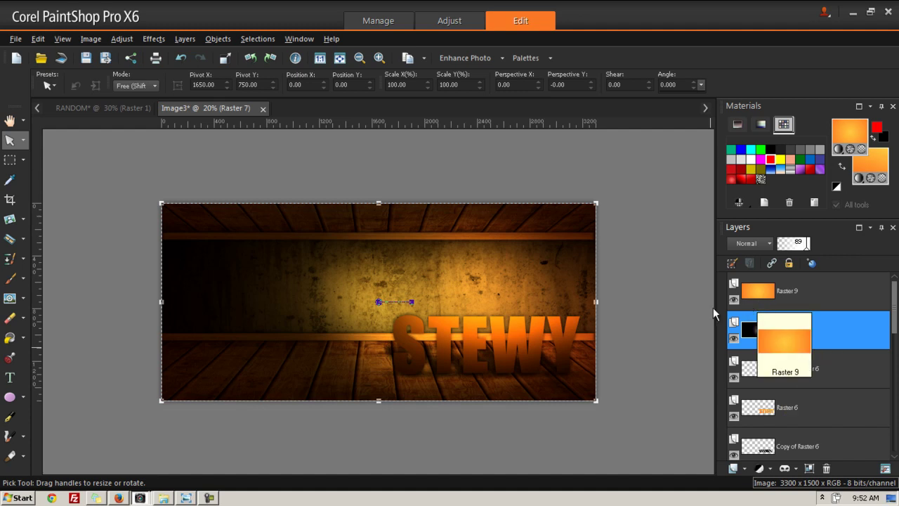
Step: Duplicate the orange STEWY text layer Raster 6 again
click(763, 413)
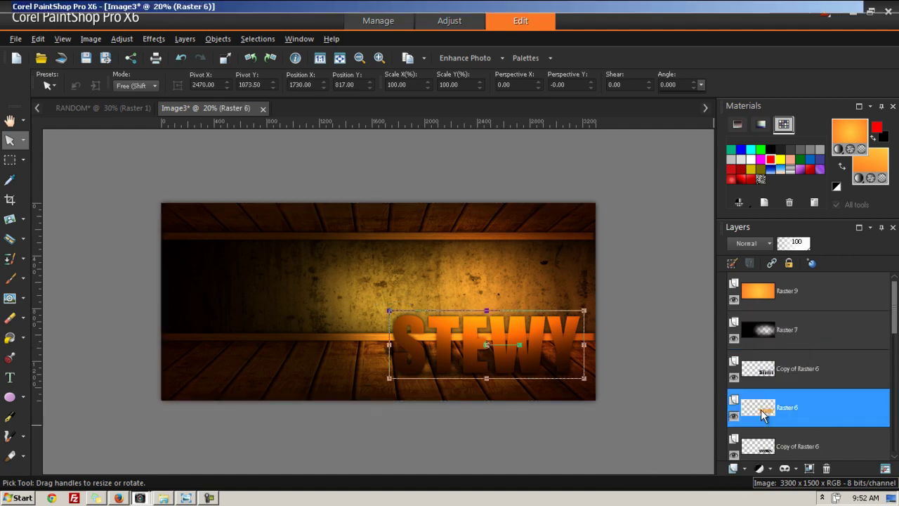
right_click(763, 415)
click(762, 429)
click(763, 406)
right_click(766, 405)
click(755, 272)
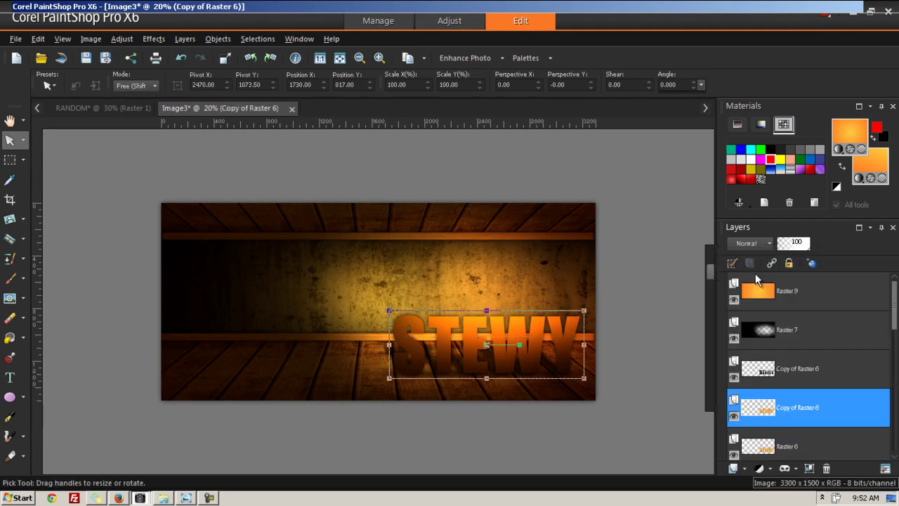
Step: Blacken the copy at brightness -255, shift it up-left, and move it lower in the layer stack
click(90, 39)
mouse_move(113, 40)
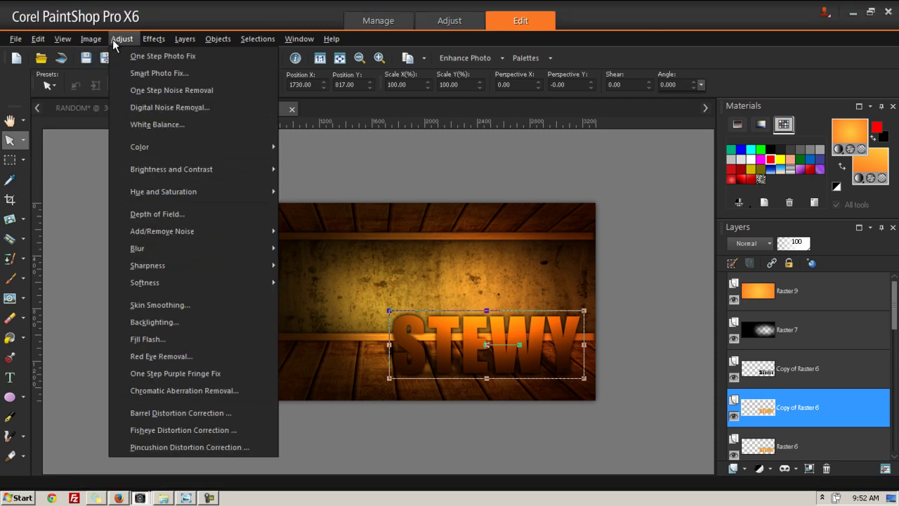
mouse_move(157, 174)
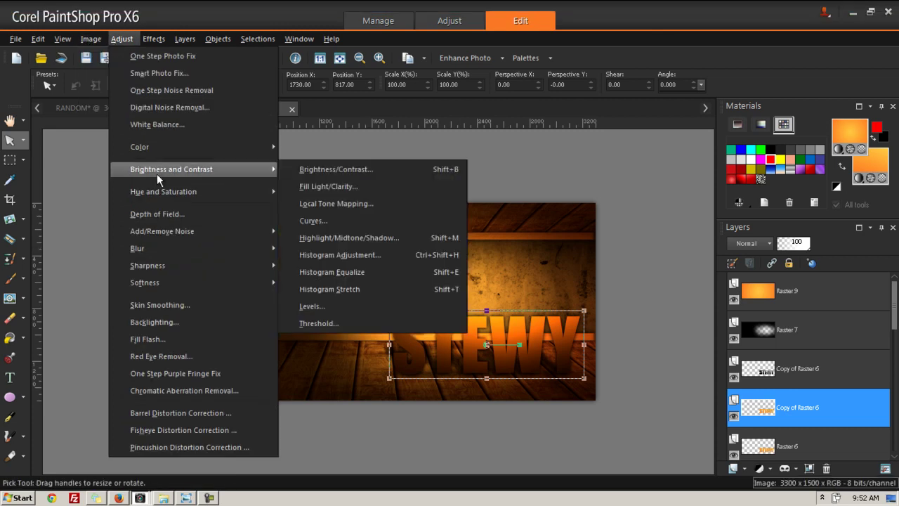
click(319, 171)
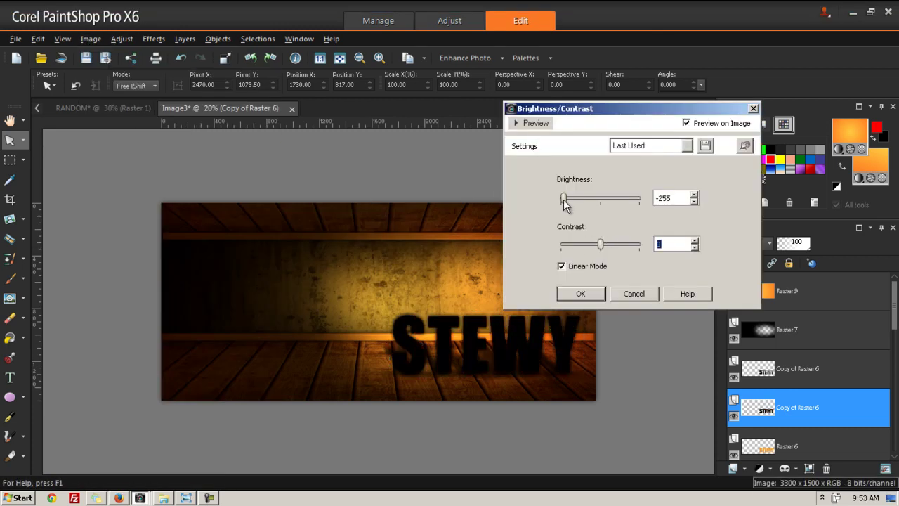
click(574, 297)
drag(485, 343, 461, 316)
drag(768, 411, 763, 295)
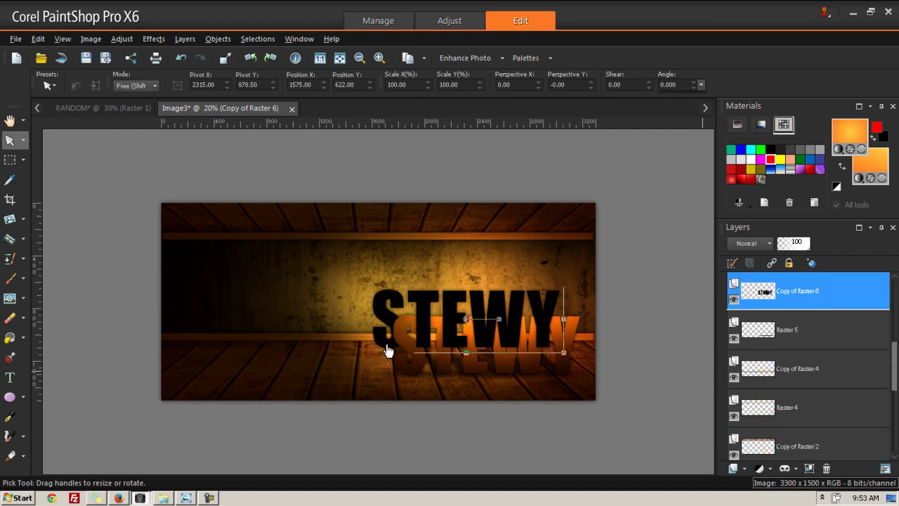
Step: Nudge the black STEWY copy slightly up and to the right
drag(464, 320, 464, 310)
drag(548, 307, 555, 307)
click(569, 274)
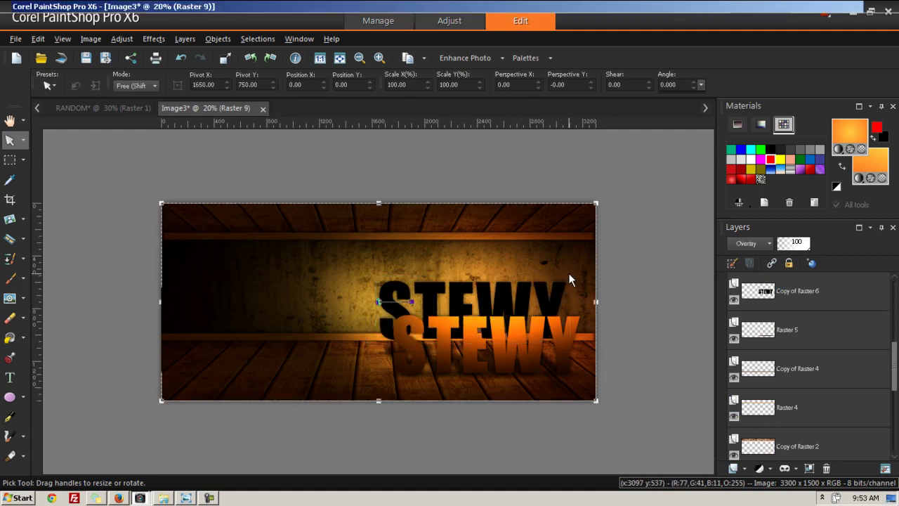
click(786, 307)
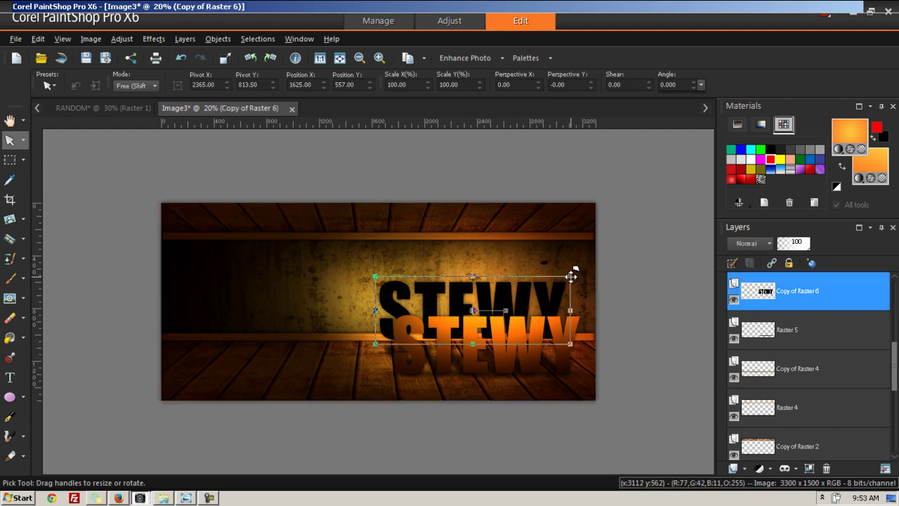
Step: Scale the black STEWY copy up to about 109% and reposition it behind the orange letters
click(121, 86)
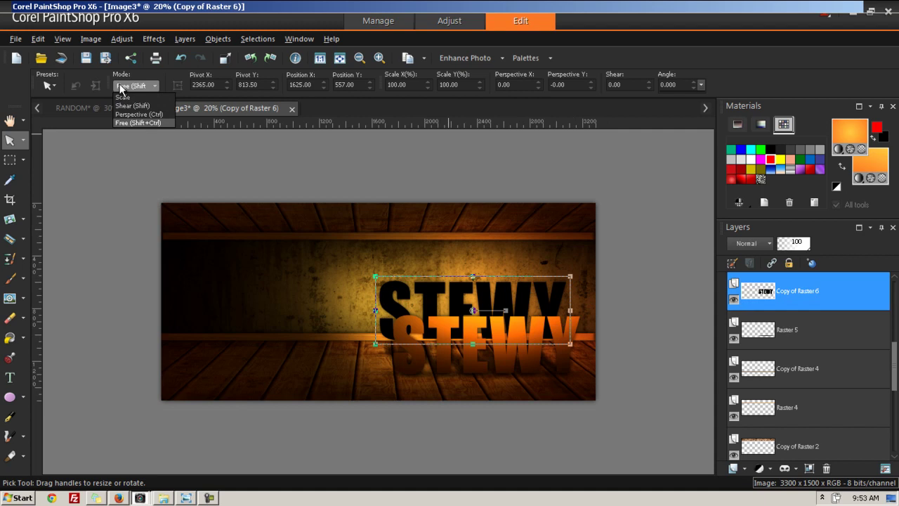
click(122, 97)
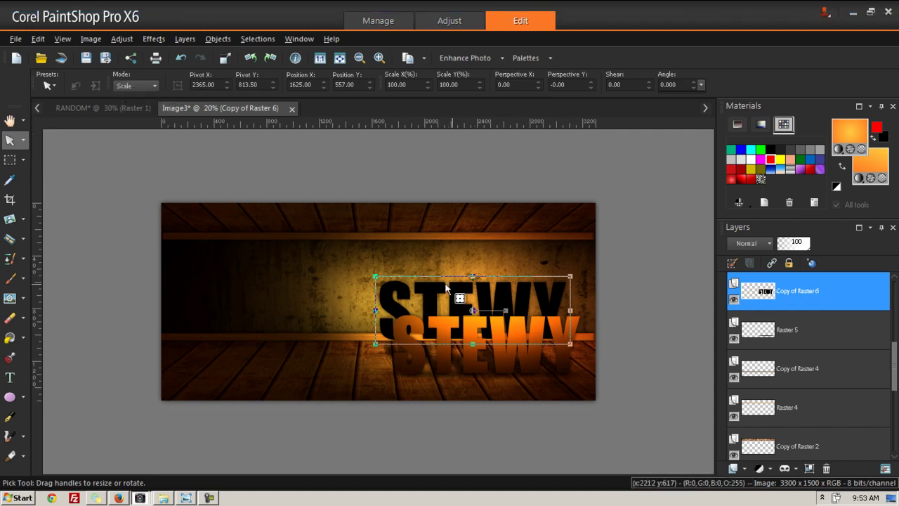
drag(376, 276, 356, 264)
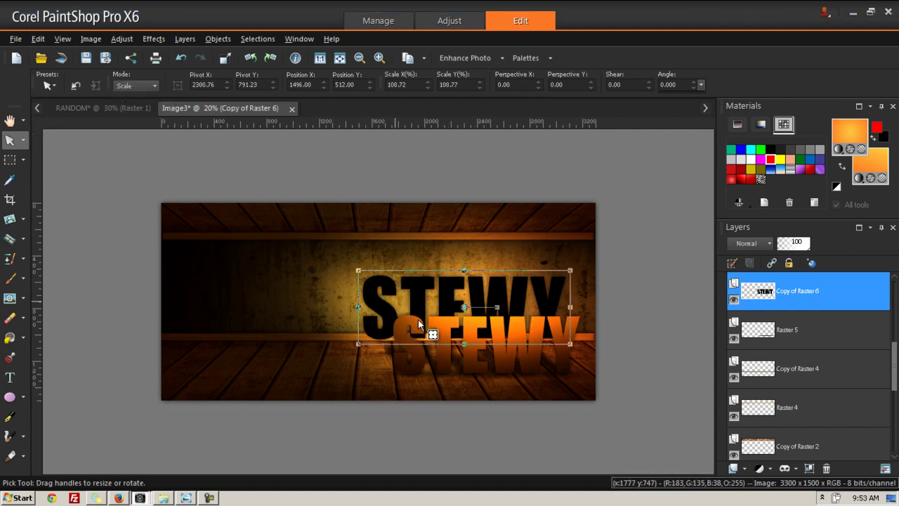
drag(462, 307, 474, 309)
click(132, 39)
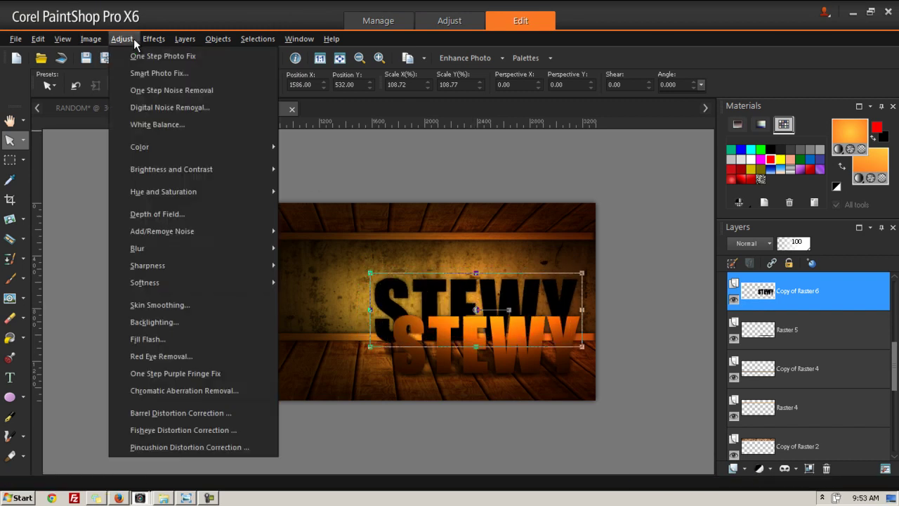
Step: Apply a radius-44 Gaussian Blur to the black STEWY copy and set its opacity to 77
mouse_move(90, 45)
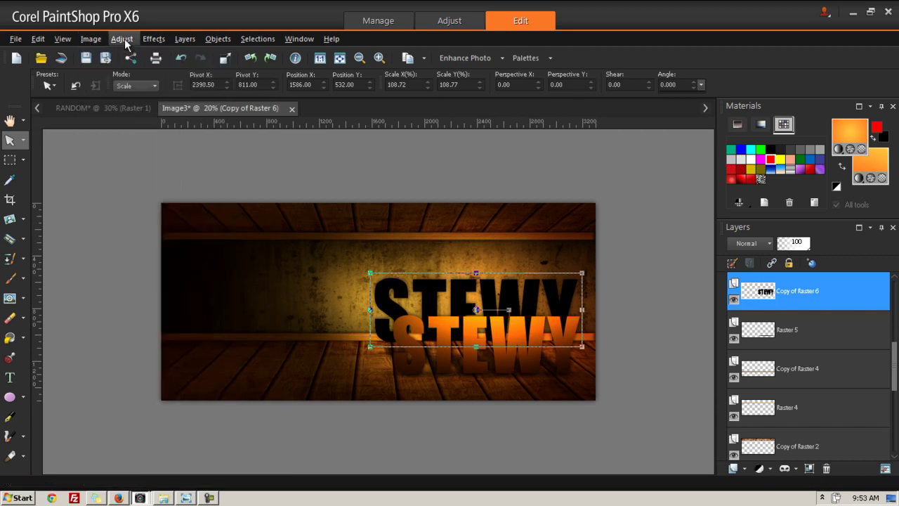
mouse_move(122, 40)
mouse_move(138, 248)
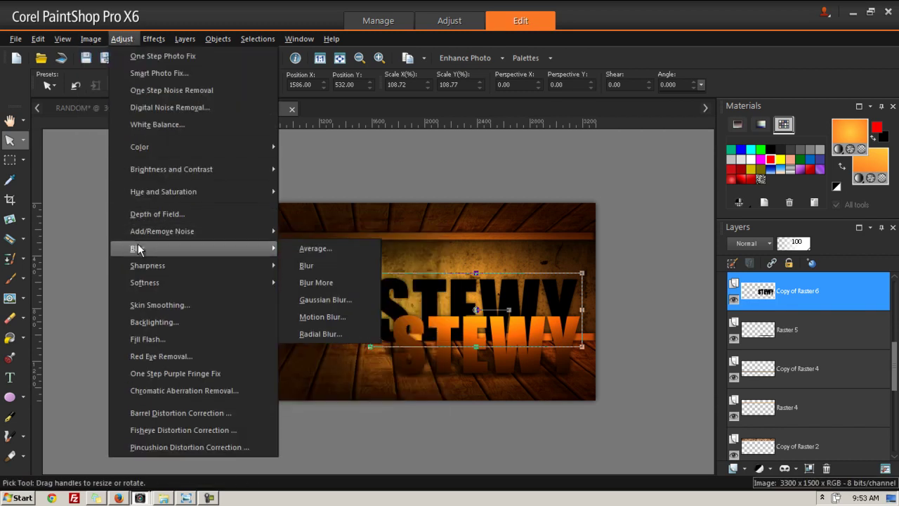
click(323, 297)
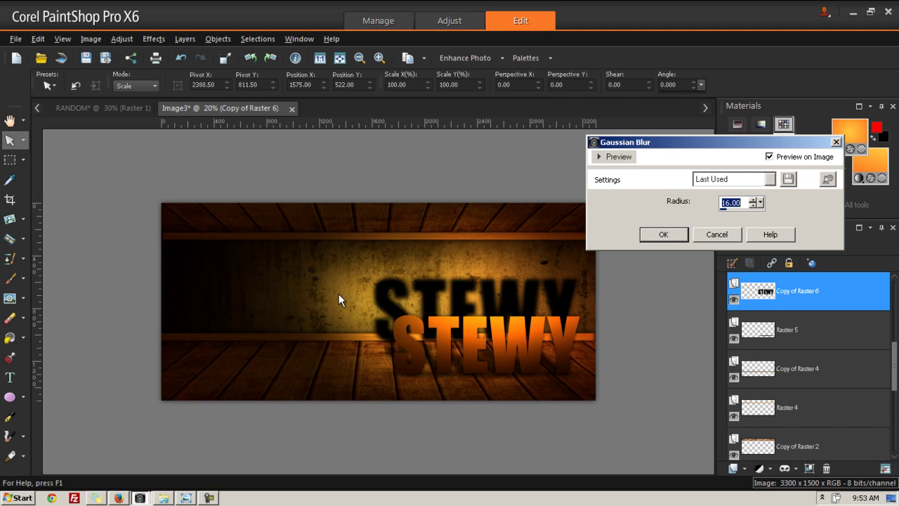
click(761, 204)
drag(770, 200, 771, 206)
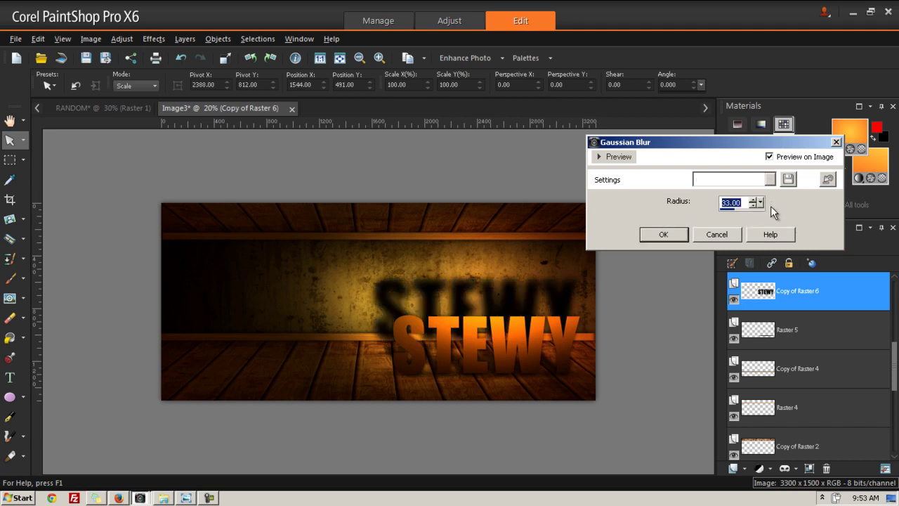
drag(760, 203, 762, 205)
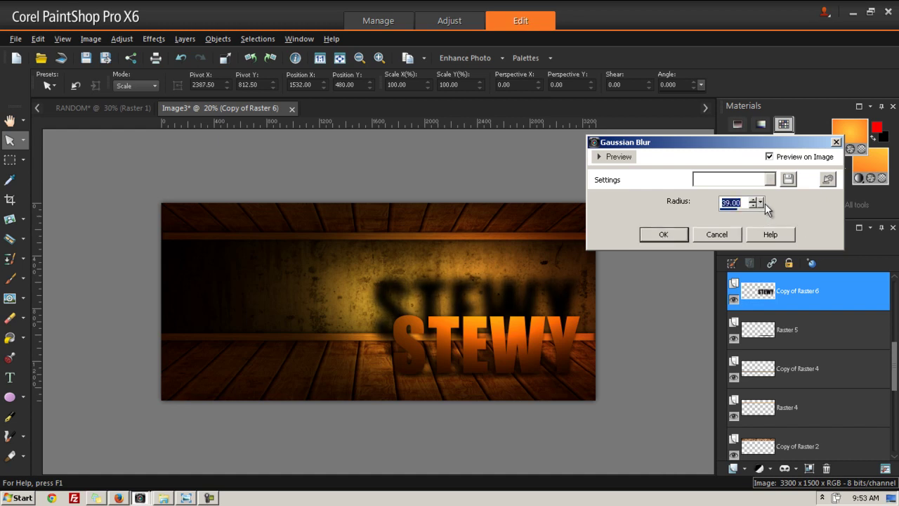
drag(760, 200, 765, 202)
drag(764, 200, 765, 204)
click(675, 234)
drag(807, 247, 799, 245)
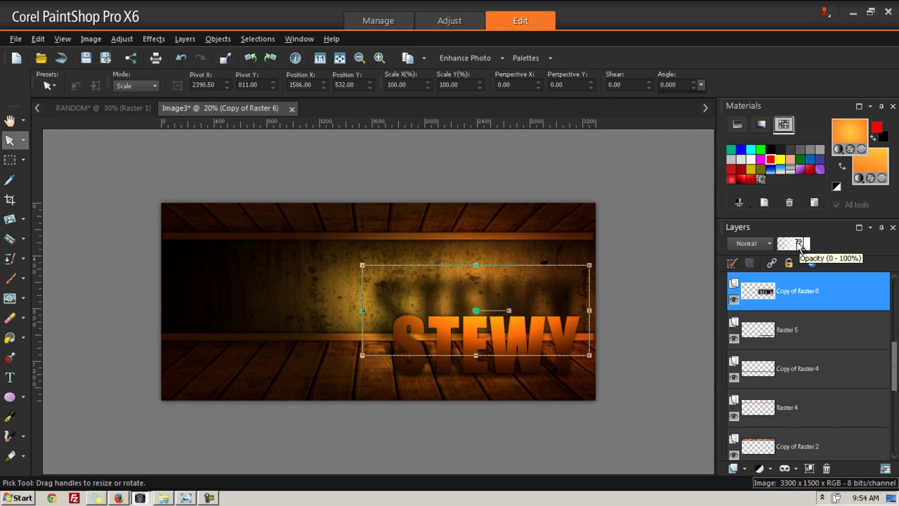
Step: Raise the floor shadow layer Raster 5 opacity from 67 to 71
click(475, 386)
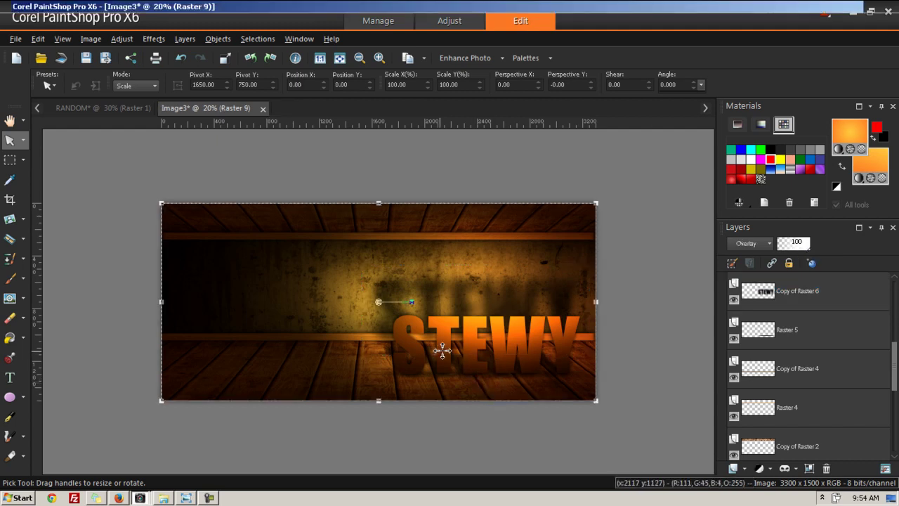
click(766, 419)
scroll(772, 417, down, 2)
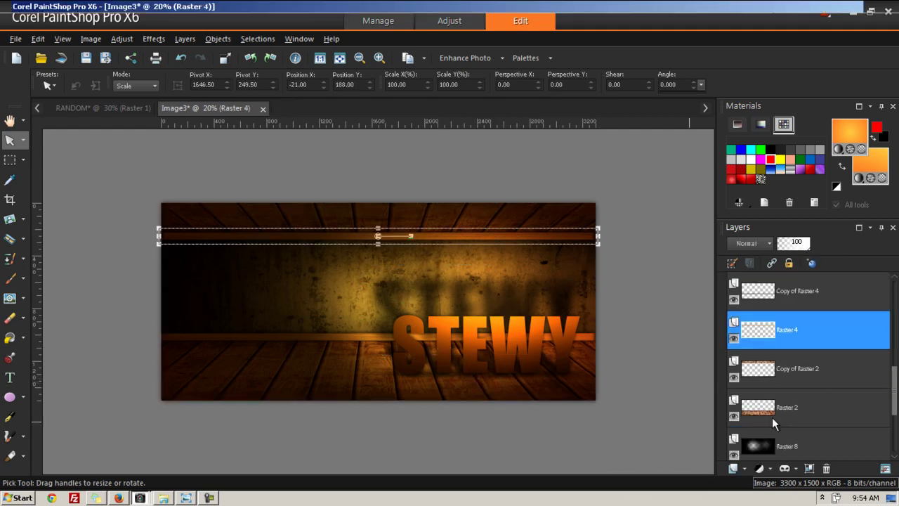
click(773, 417)
scroll(769, 401, up, 3)
click(752, 378)
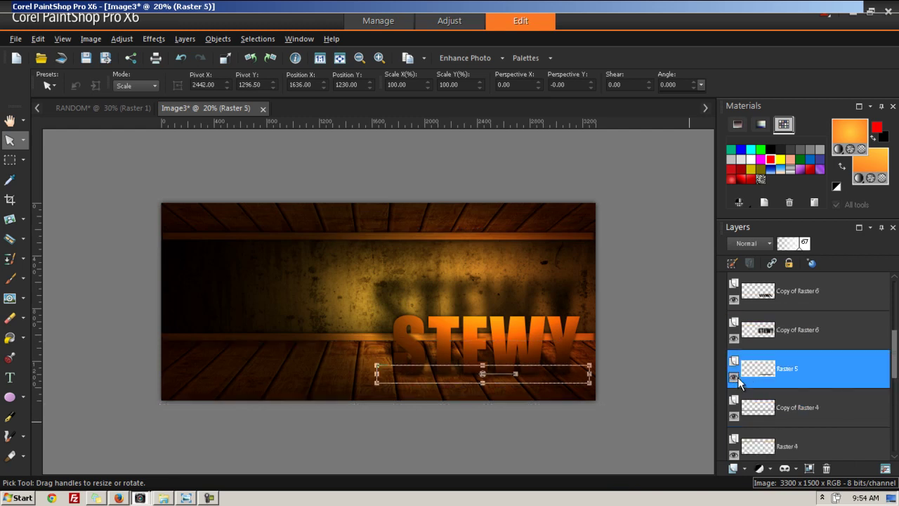
drag(804, 248, 803, 248)
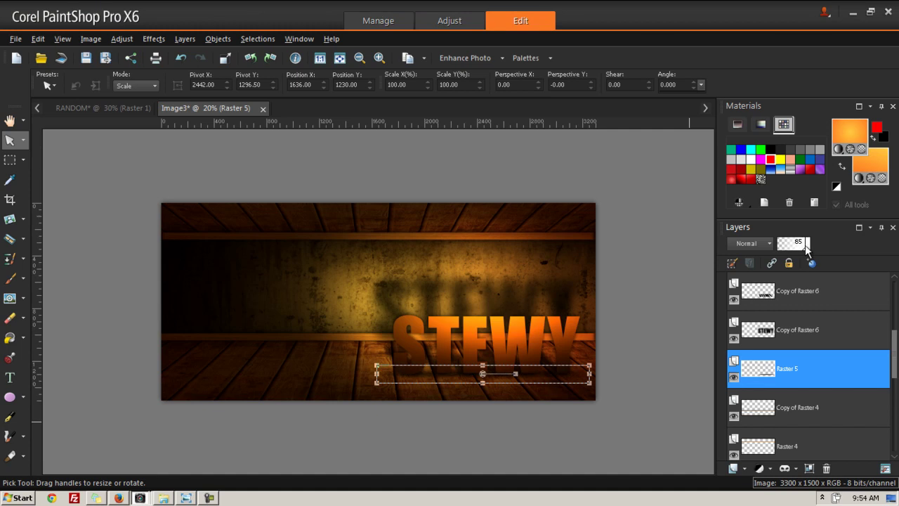
Step: Raise the top Copy of Raster 6 text layer's opacity to 97
click(769, 339)
click(769, 304)
scroll(769, 304, up, 2)
click(770, 301)
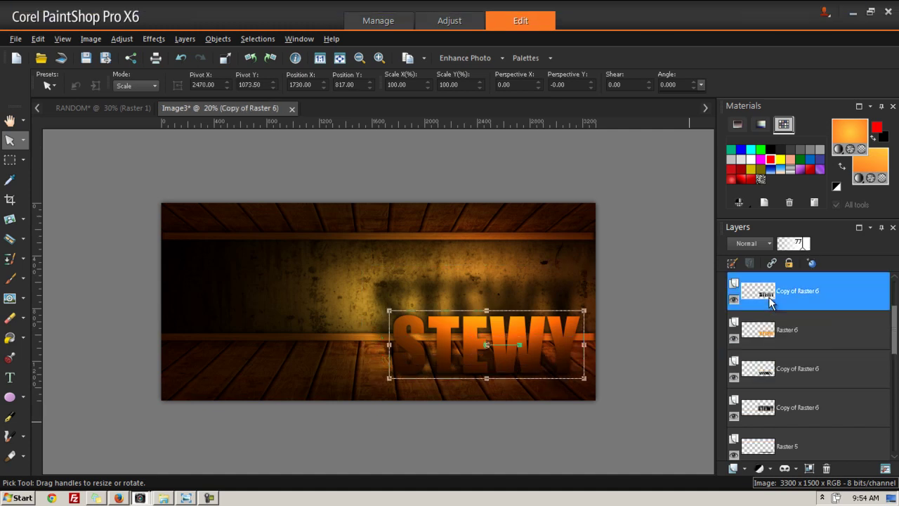
drag(802, 246, 808, 243)
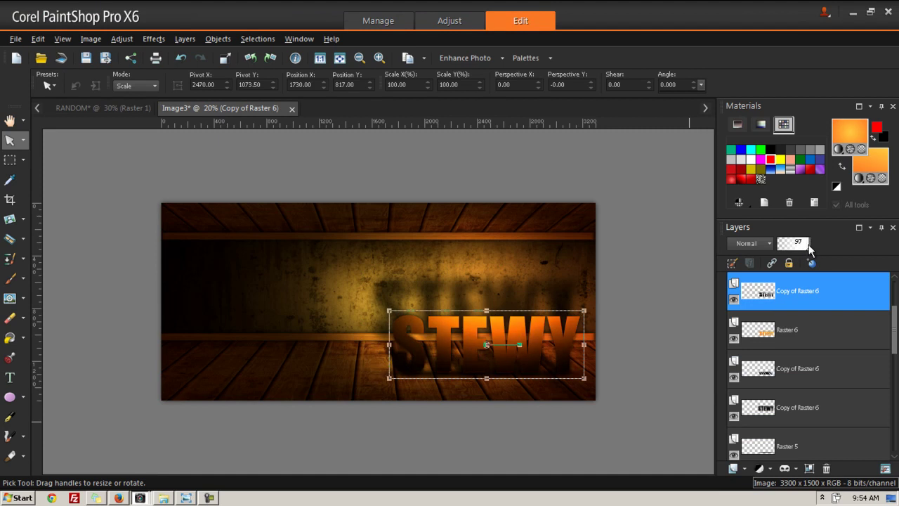
Step: Toggle the dark STEWY copy's visibility to compare, then set its opacity to 87
click(539, 252)
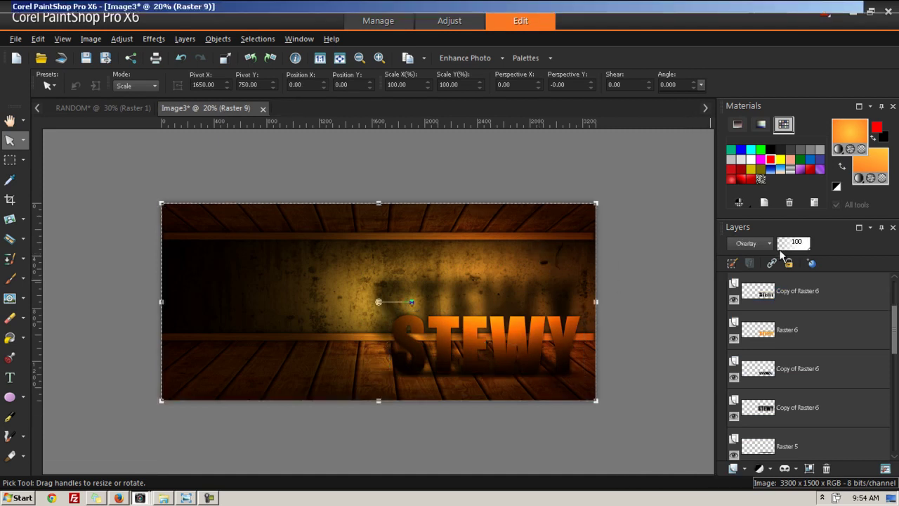
click(764, 303)
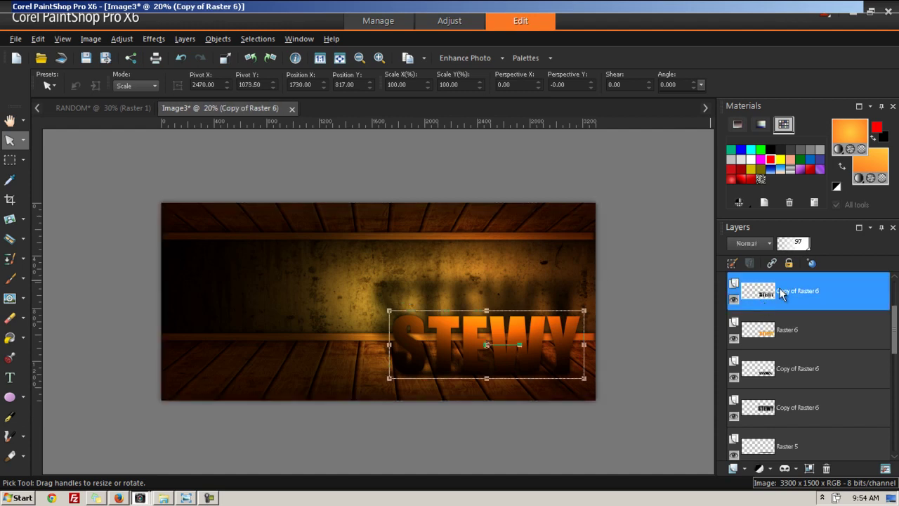
click(734, 299)
click(735, 299)
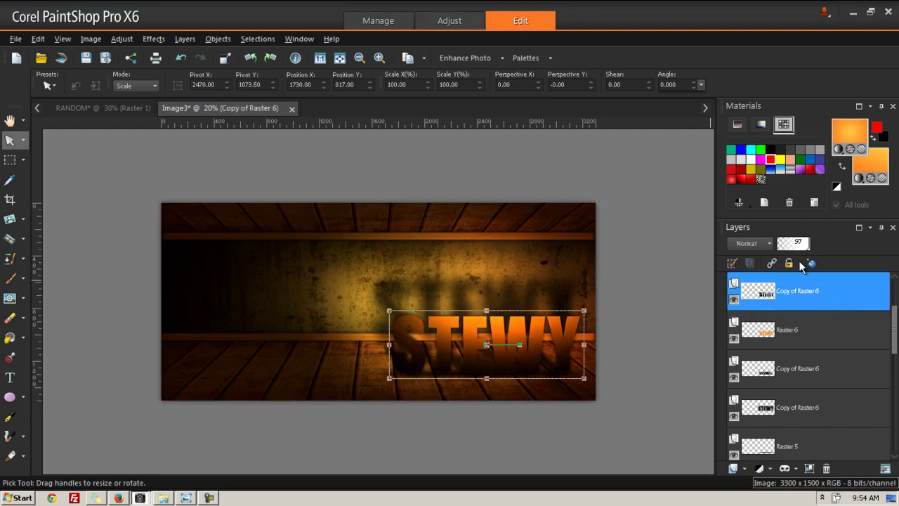
click(805, 246)
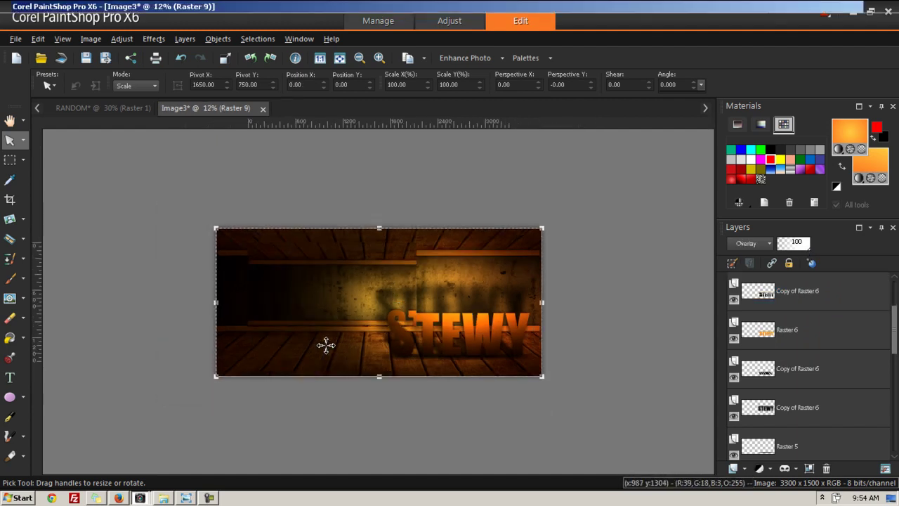
scroll(336, 363, up, 3)
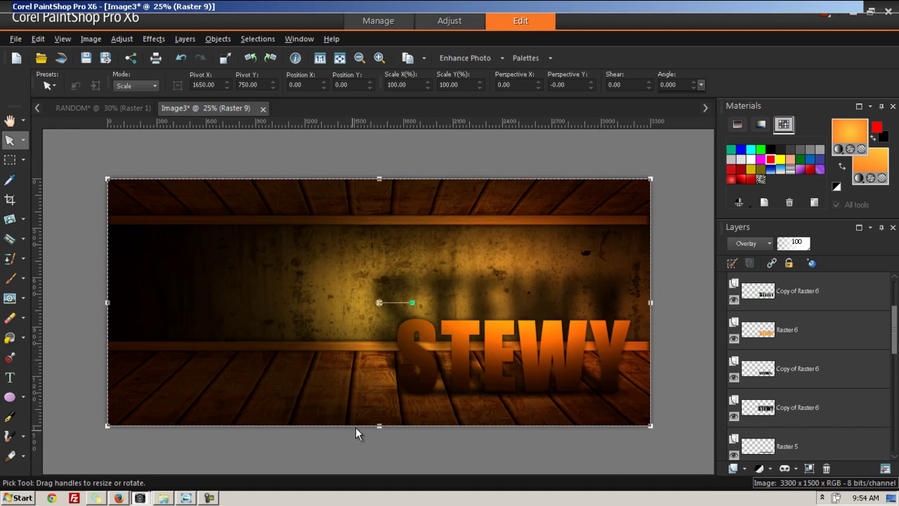
scroll(233, 440, up, 1)
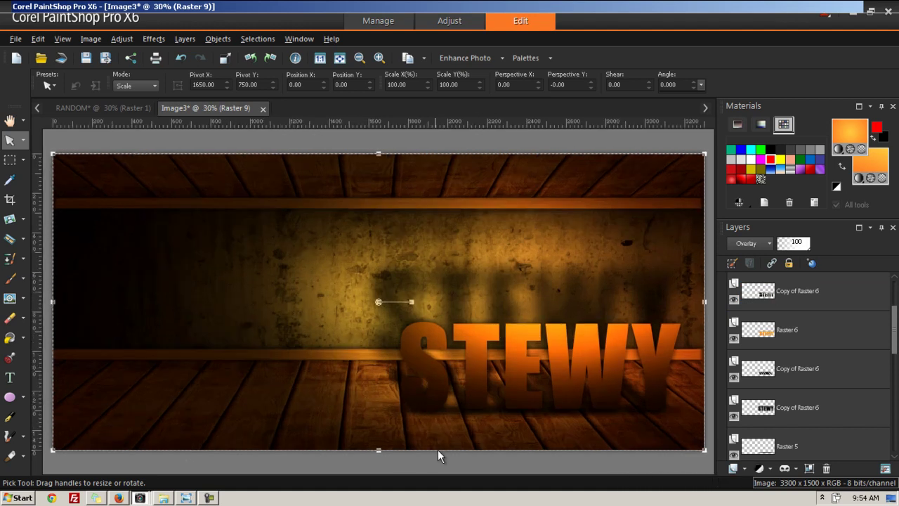
scroll(516, 458, down, 2)
Step: Compare with the finished RANDOM banner, then return to Image3 and zoom in
click(93, 108)
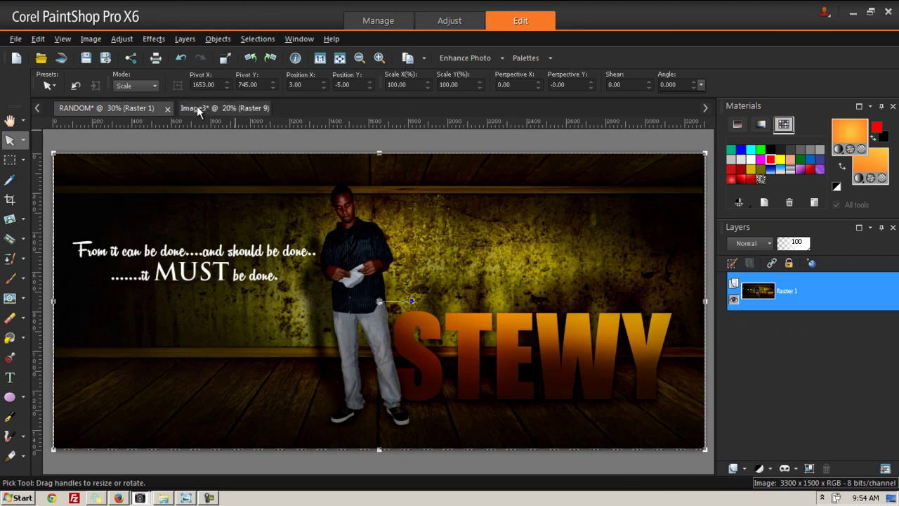
click(239, 107)
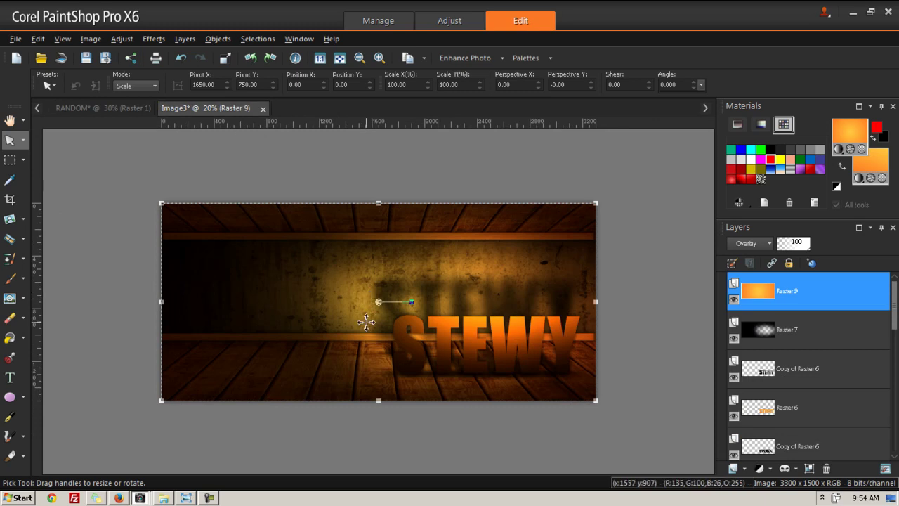
scroll(363, 333, up, 1)
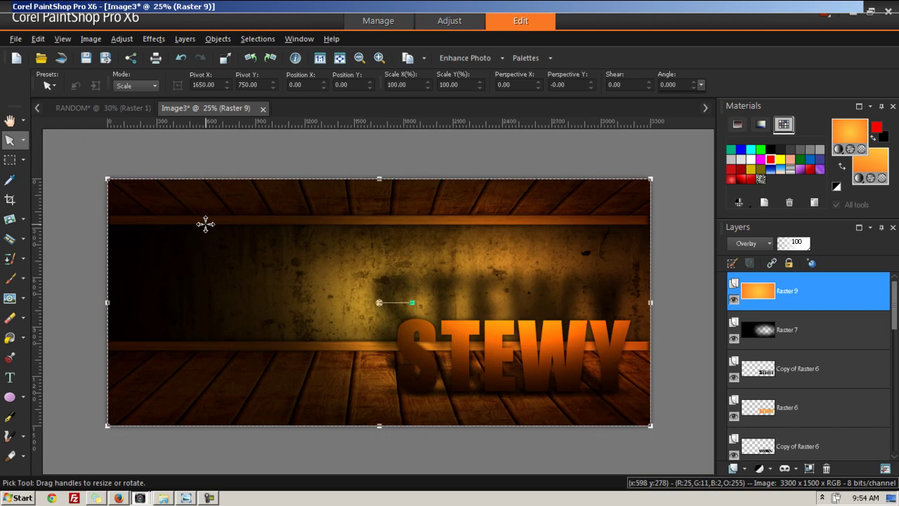
Step: Open photo 20120126_124 from Windows Photo Viewer in Corel PaintShop Pro X6 (64-bit)
click(188, 498)
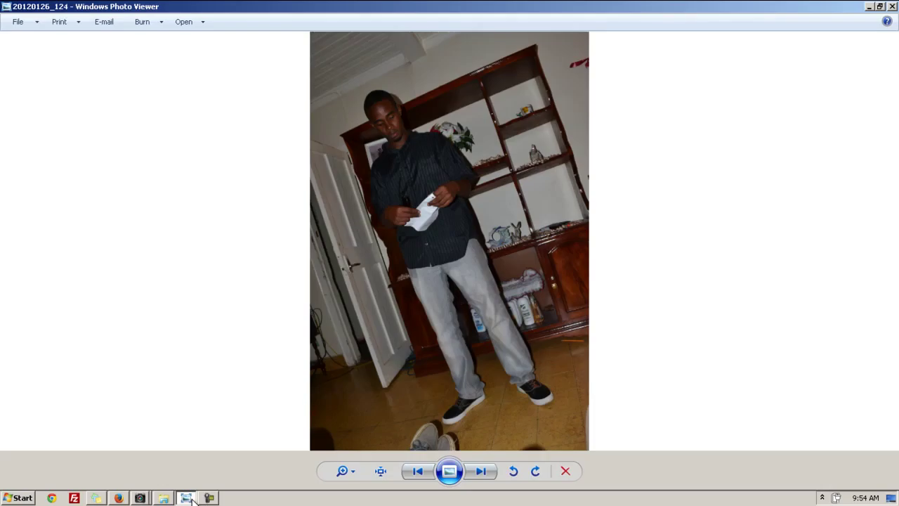
right_click(517, 200)
mouse_move(535, 209)
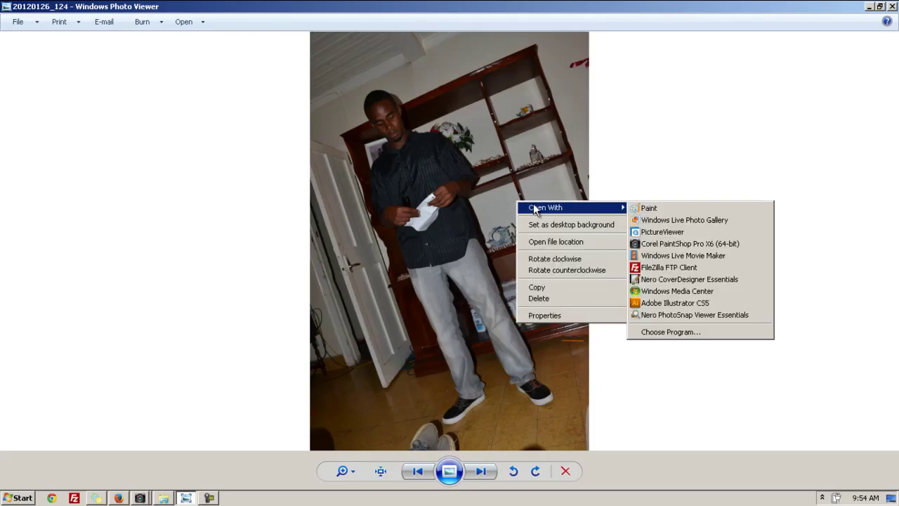
click(660, 245)
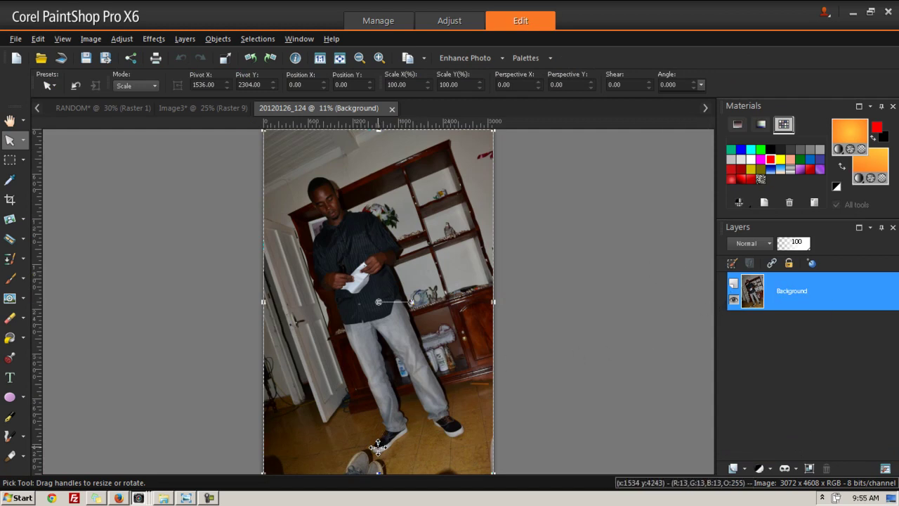
Step: Switch to the Smart Selection Brush from the selection tool flyout
scroll(378, 447, up, 2)
scroll(378, 447, down, 2)
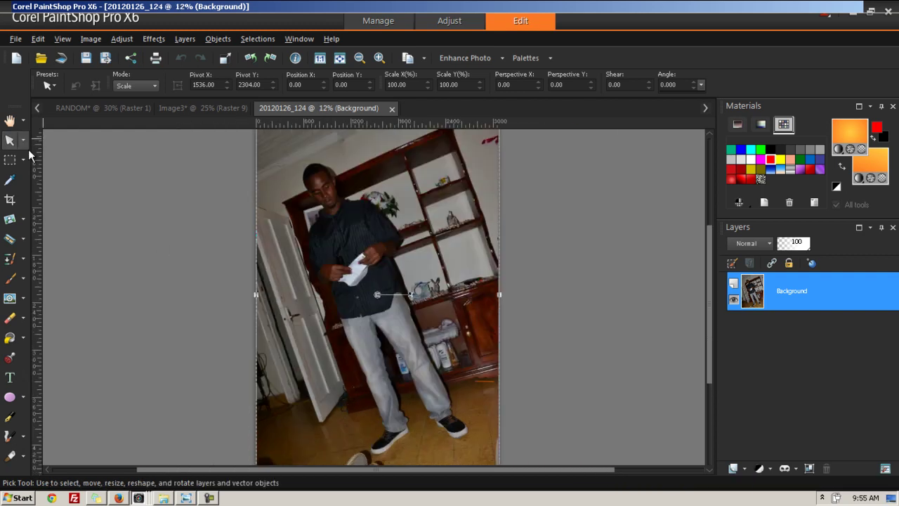
click(23, 166)
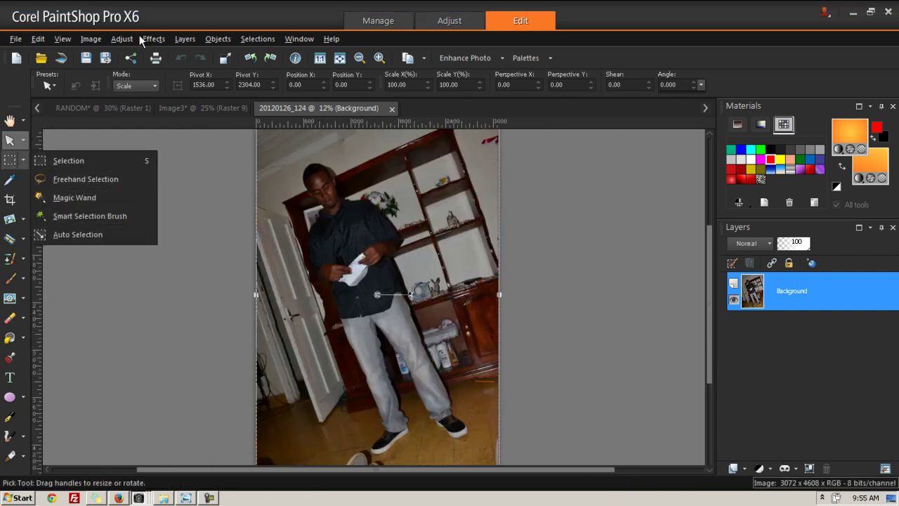
click(79, 218)
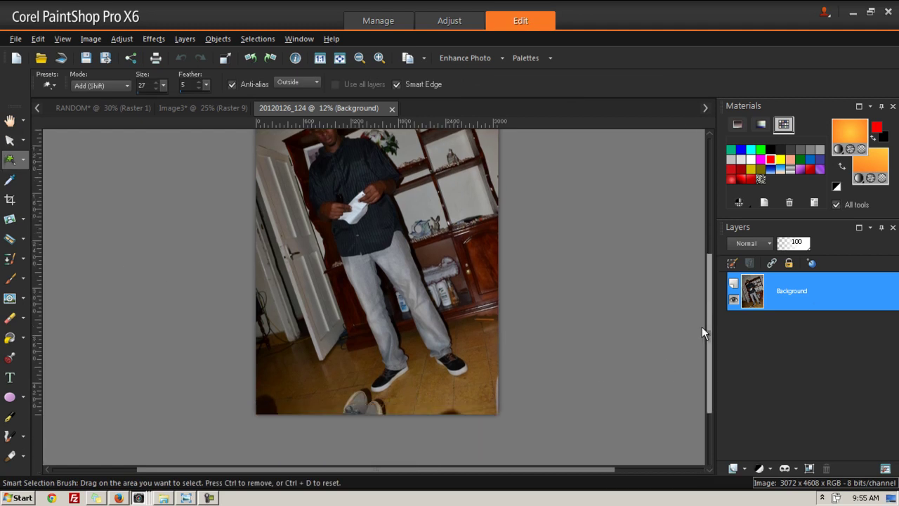
Step: Brush a smart selection over the man's shoes and both trouser legs up to the hip
scroll(365, 386, up, 5)
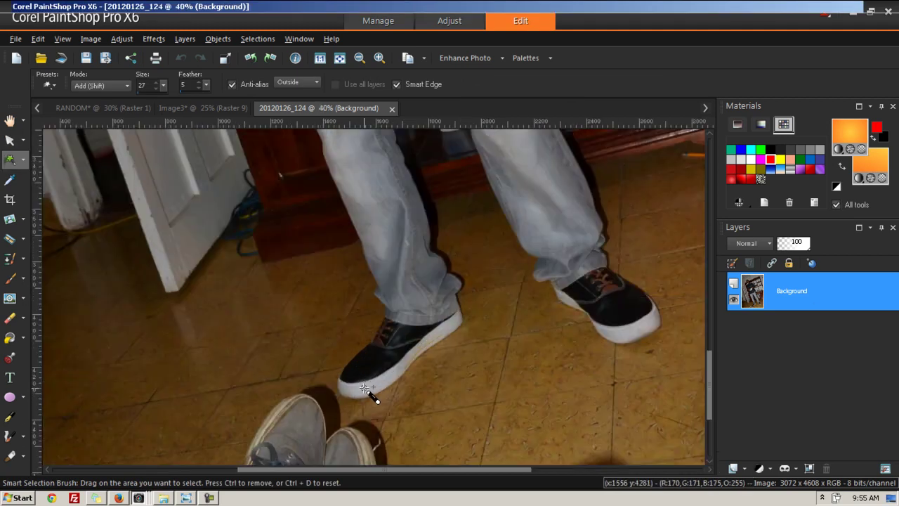
scroll(365, 390, up, 2)
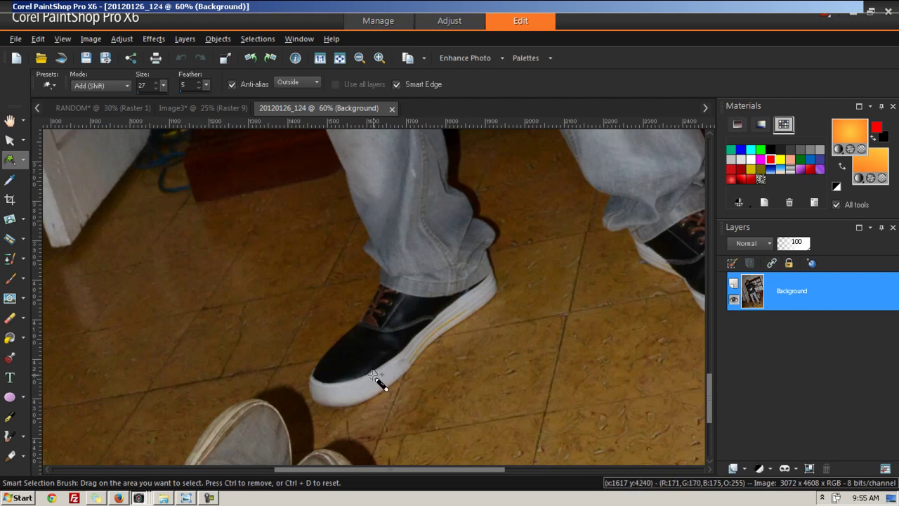
mouse_move(371, 386)
mouse_down()
mouse_move(321, 391)
mouse_move(344, 350)
mouse_move(404, 324)
mouse_move(404, 356)
mouse_move(476, 291)
mouse_move(487, 268)
mouse_move(477, 228)
mouse_move(428, 281)
mouse_move(387, 260)
mouse_move(375, 135)
mouse_up()
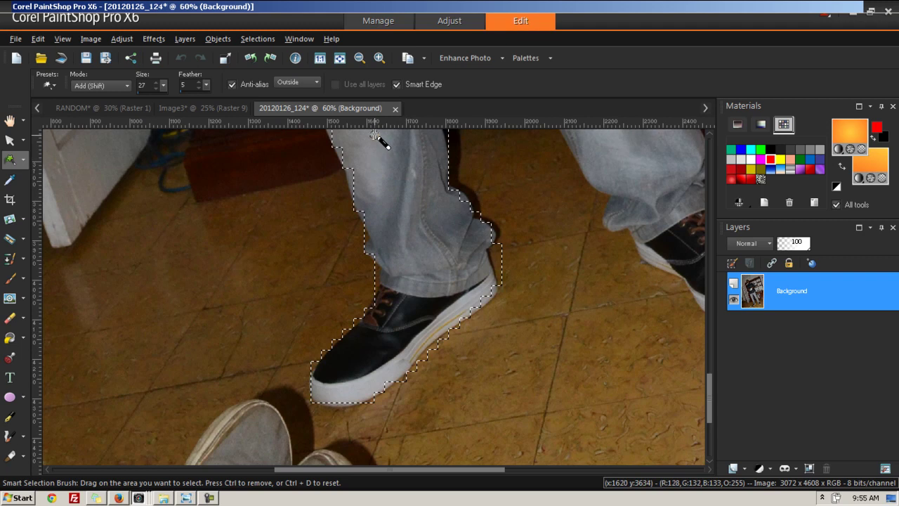
scroll(379, 182, down, 5)
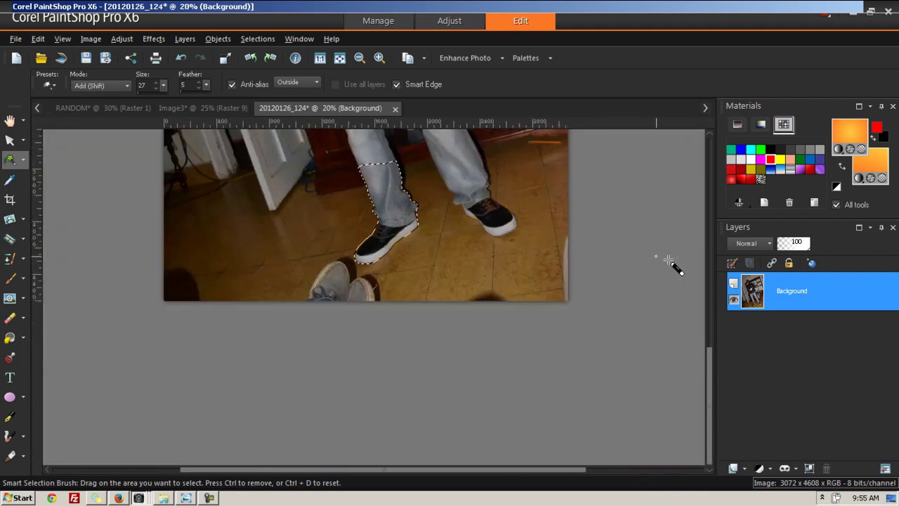
drag(710, 352, 708, 278)
mouse_move(496, 446)
mouse_down()
mouse_move(516, 456)
mouse_move(490, 435)
mouse_up()
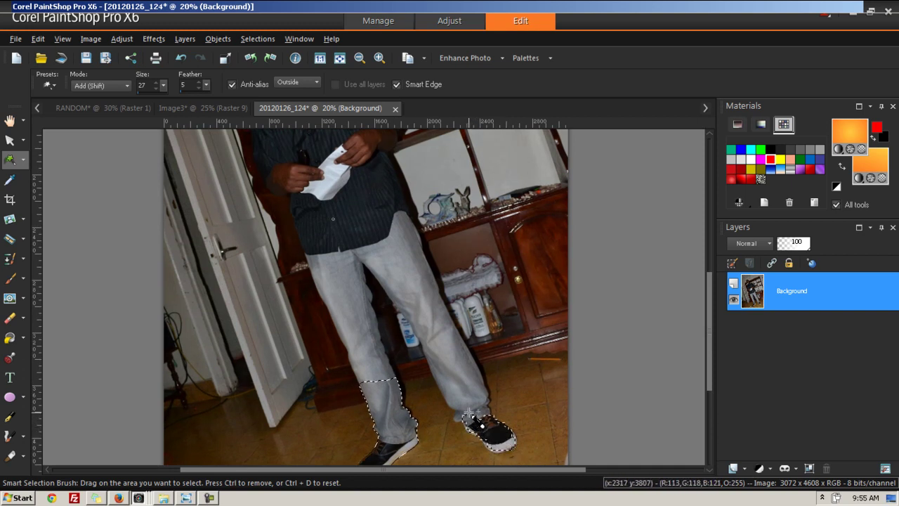
mouse_move(477, 387)
mouse_down()
mouse_move(443, 349)
mouse_move(380, 239)
mouse_up()
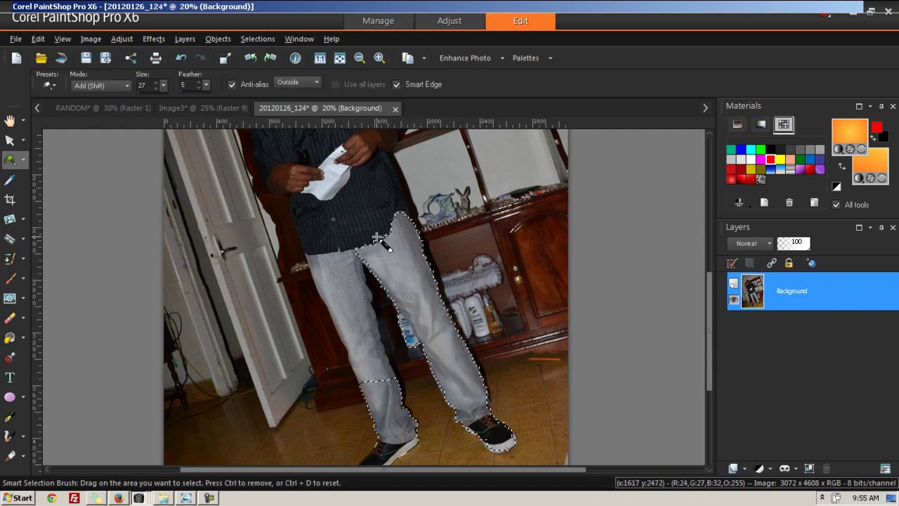
drag(343, 261, 348, 313)
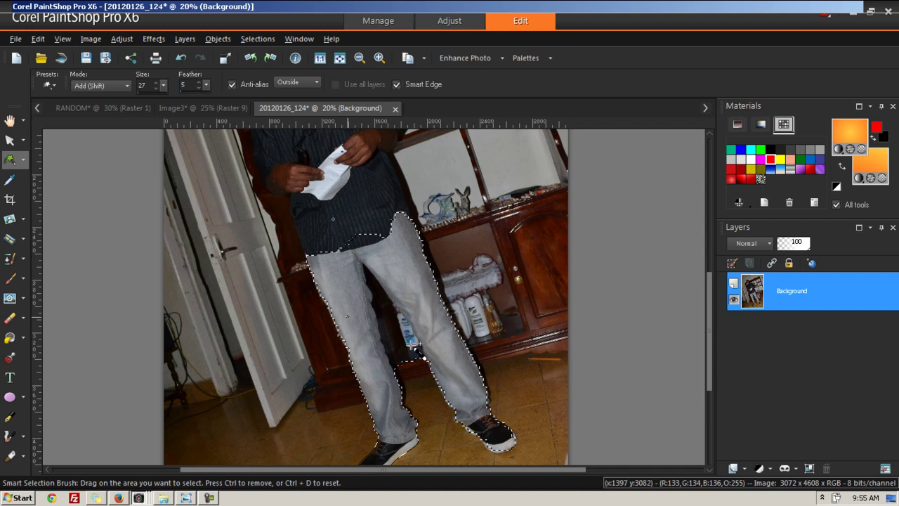
mouse_move(426, 395)
mouse_down()
mouse_move(417, 366)
mouse_move(385, 325)
mouse_move(394, 328)
mouse_move(384, 321)
mouse_move(370, 223)
mouse_up()
Step: Extend the brushed selection up the torso, undoing one stray stroke over the shirt
scroll(370, 223, down, 1)
scroll(351, 237, up, 2)
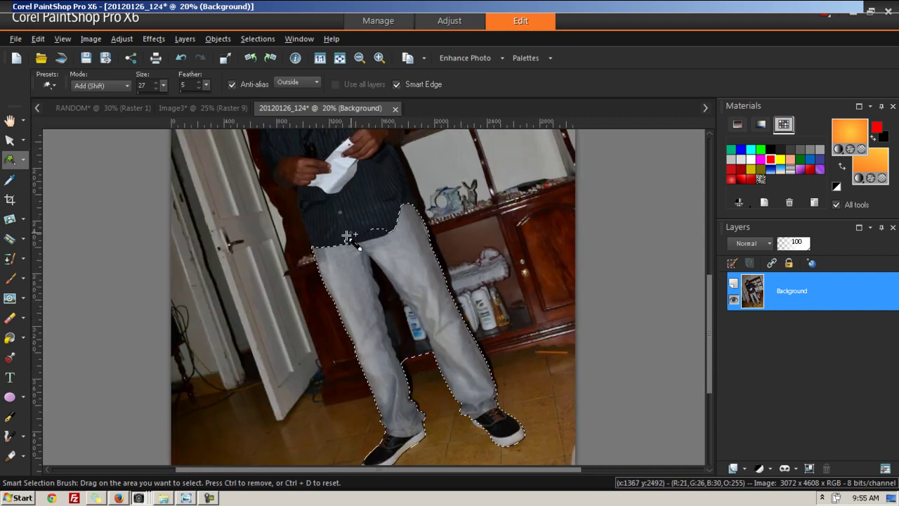
mouse_move(322, 249)
mouse_down()
mouse_move(310, 189)
mouse_move(361, 149)
mouse_up()
key(ctrl+z)
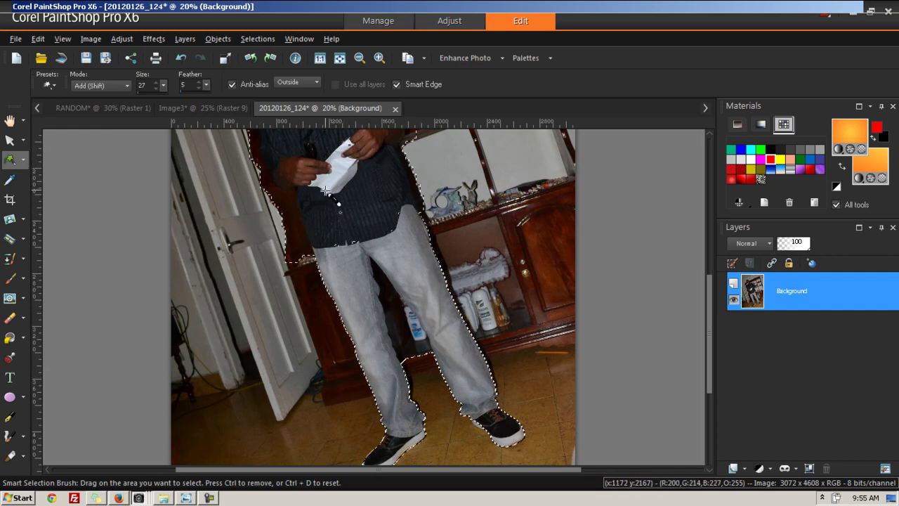
scroll(331, 201, down, 2)
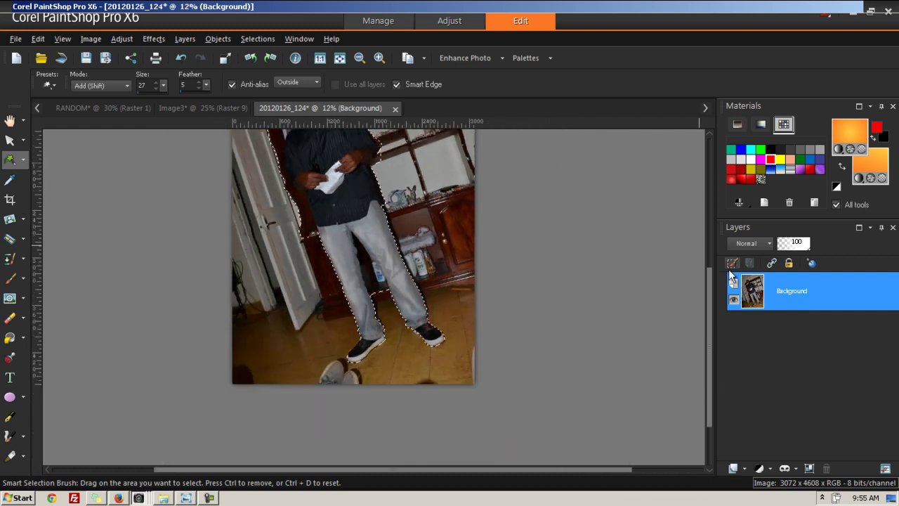
drag(711, 279, 708, 223)
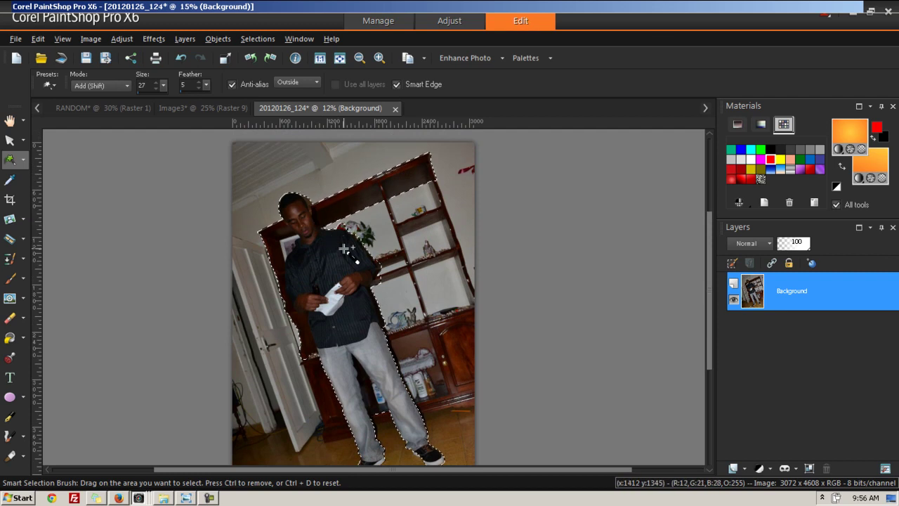
scroll(344, 249, up, 2)
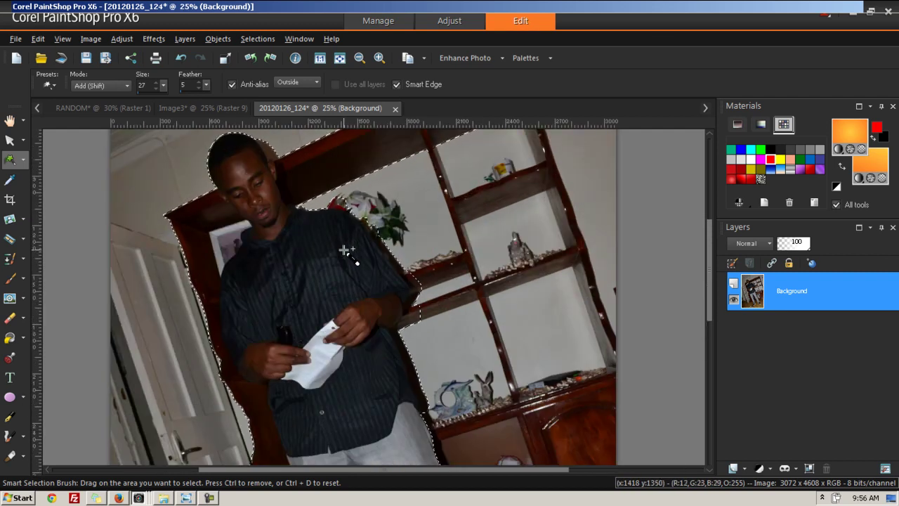
scroll(344, 249, down, 2)
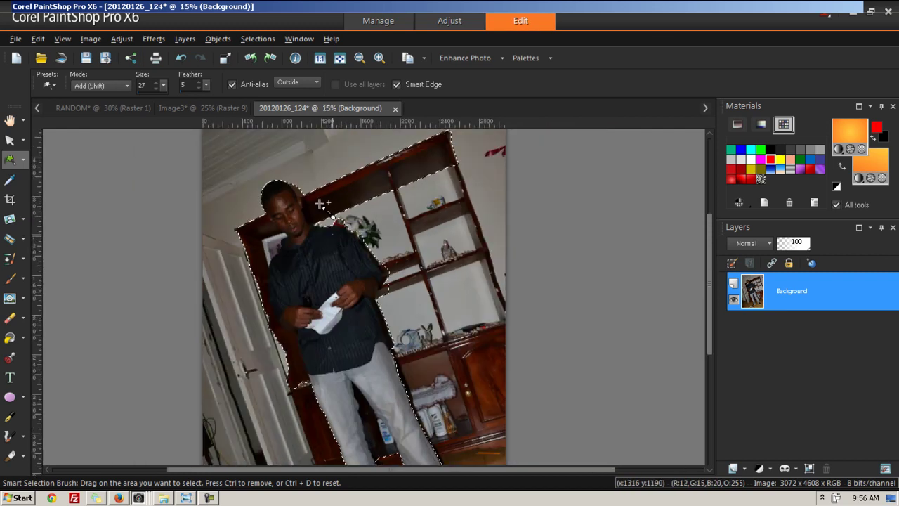
Step: Invert the selection, duplicate the Background layer, and delete the surroundings on the copy
click(298, 39)
mouse_move(273, 39)
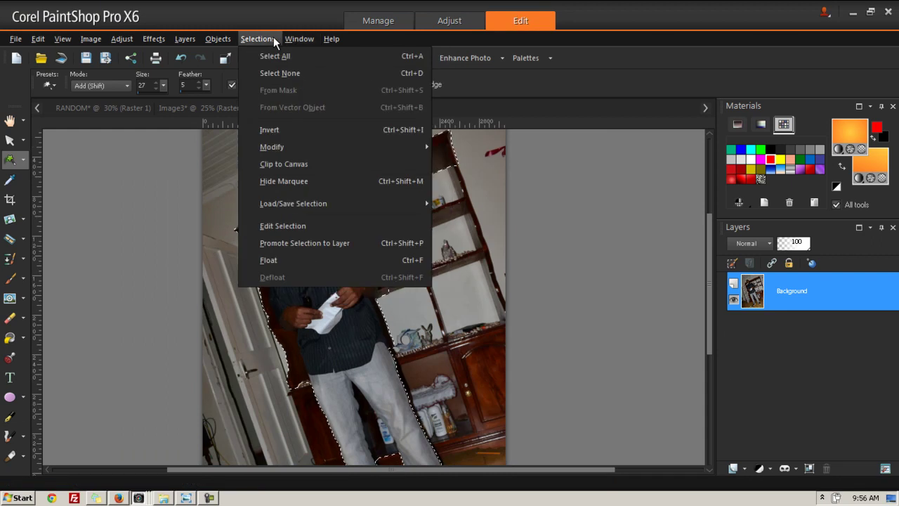
click(271, 130)
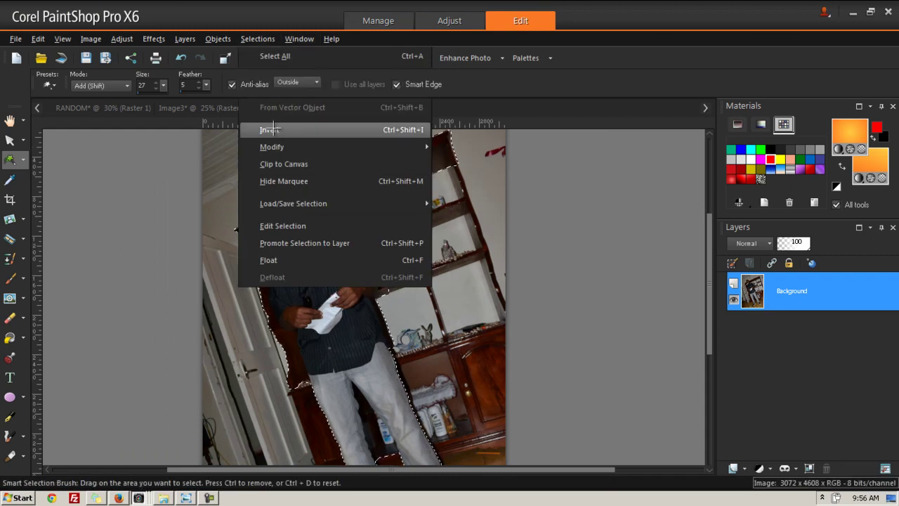
right_click(768, 293)
click(757, 322)
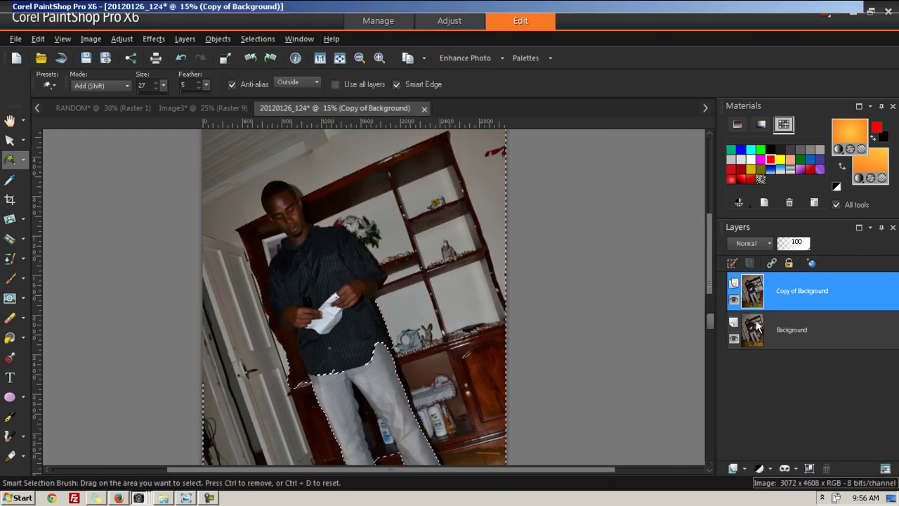
click(756, 320)
click(753, 298)
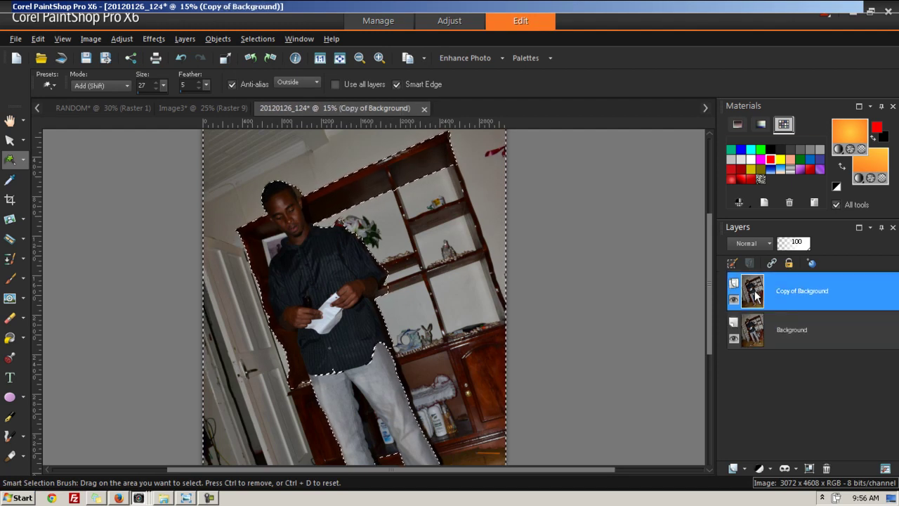
key(Delete)
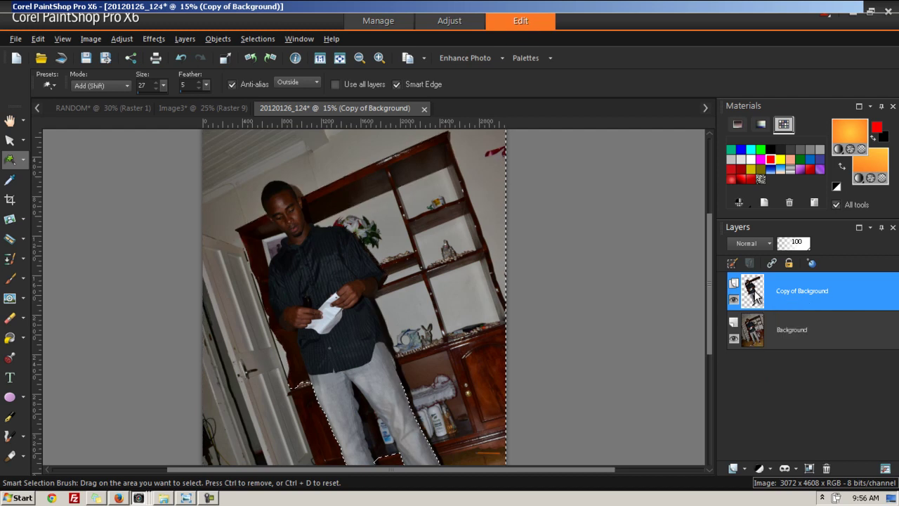
Step: Clear the Background layer and flood-fill it white, then return to Copy of Background
click(756, 332)
key(Delete)
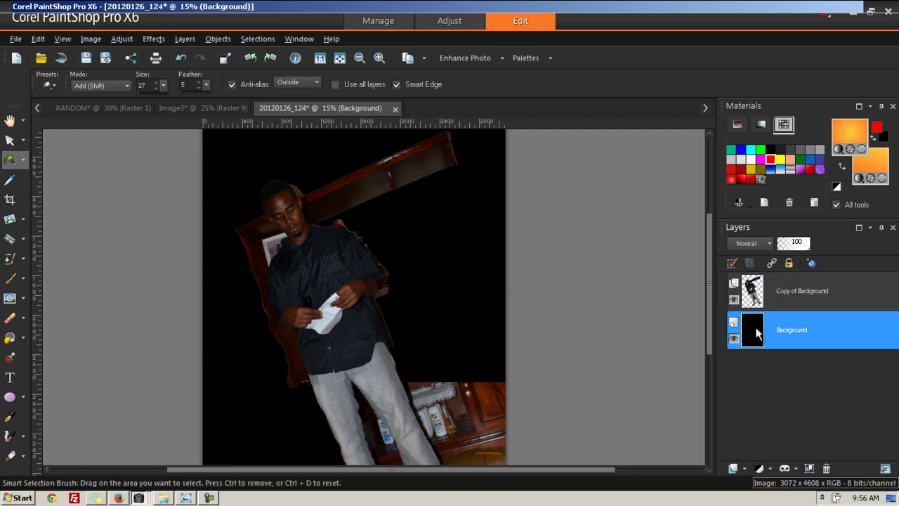
click(14, 340)
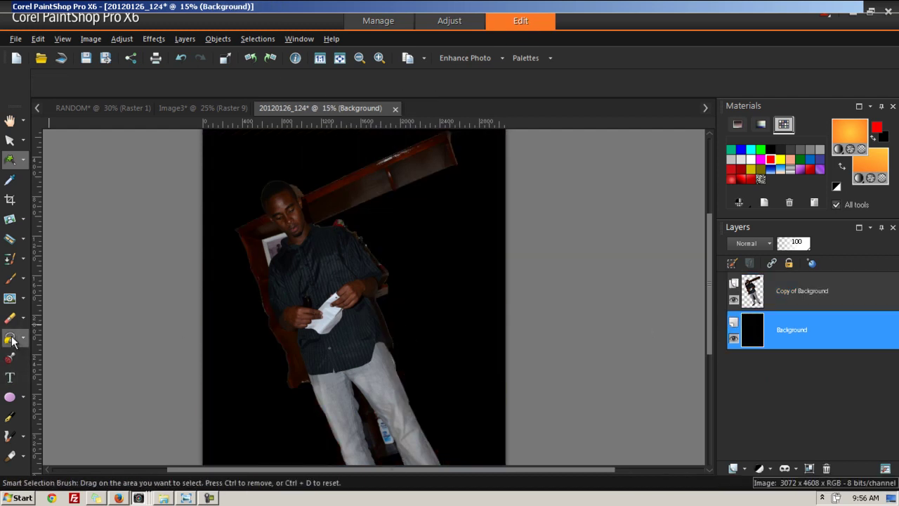
click(751, 159)
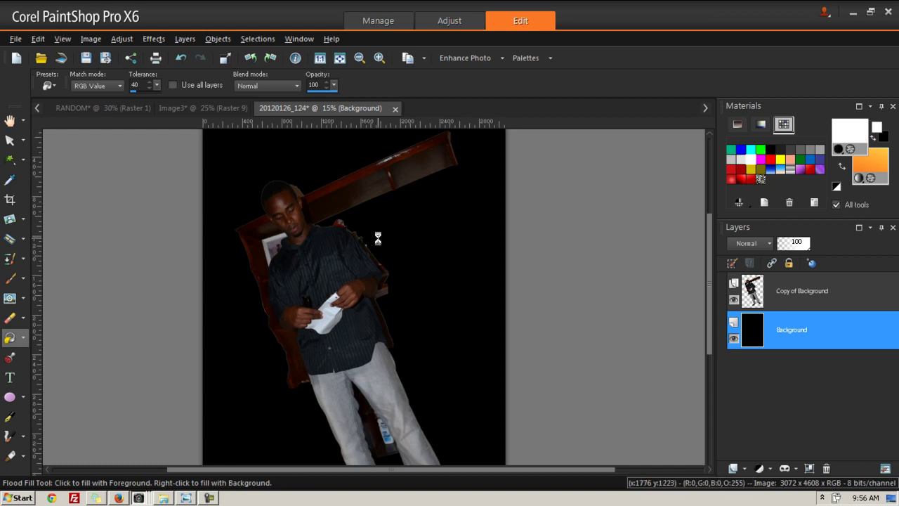
click(381, 234)
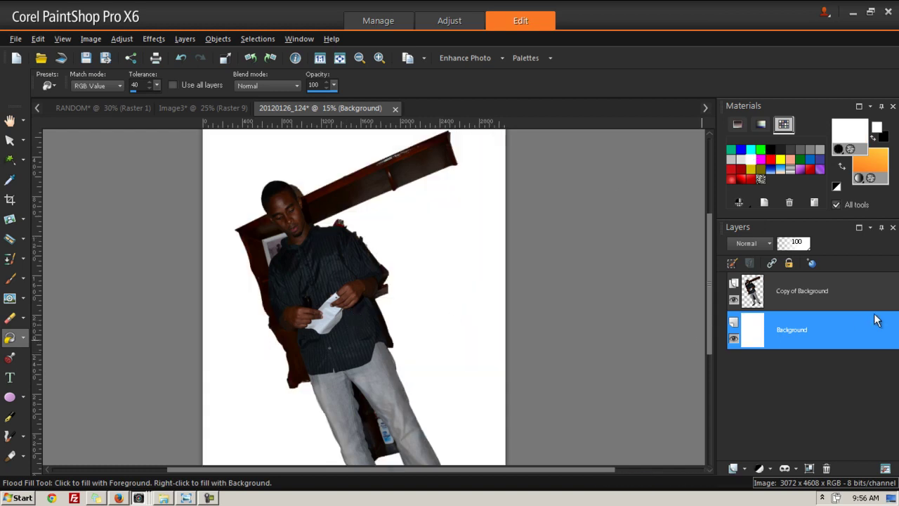
click(757, 295)
scroll(708, 286, down, 3)
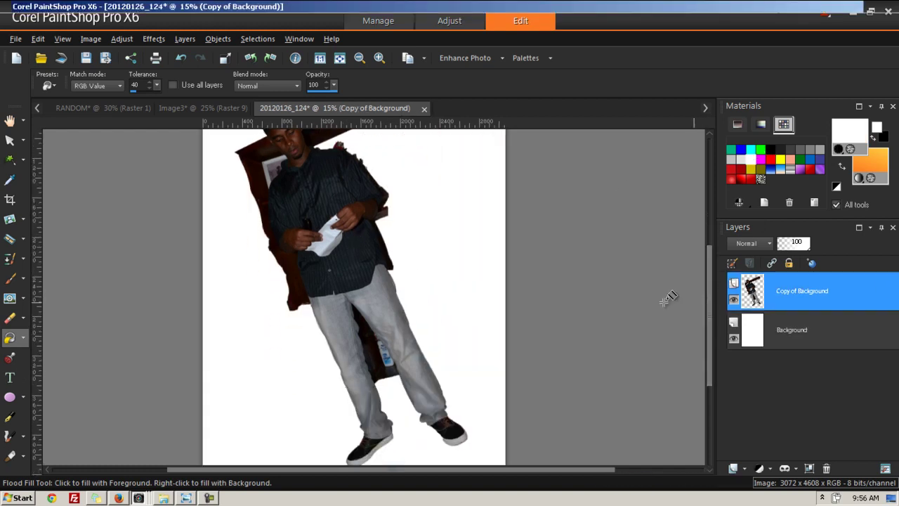
click(25, 161)
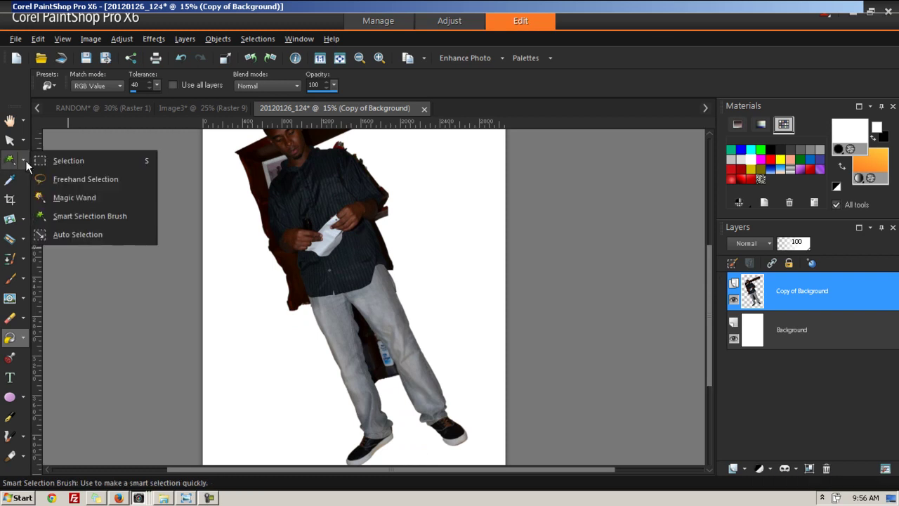
Step: Choose the Freehand Selection tool with Selection type set to Smart Edge
click(64, 181)
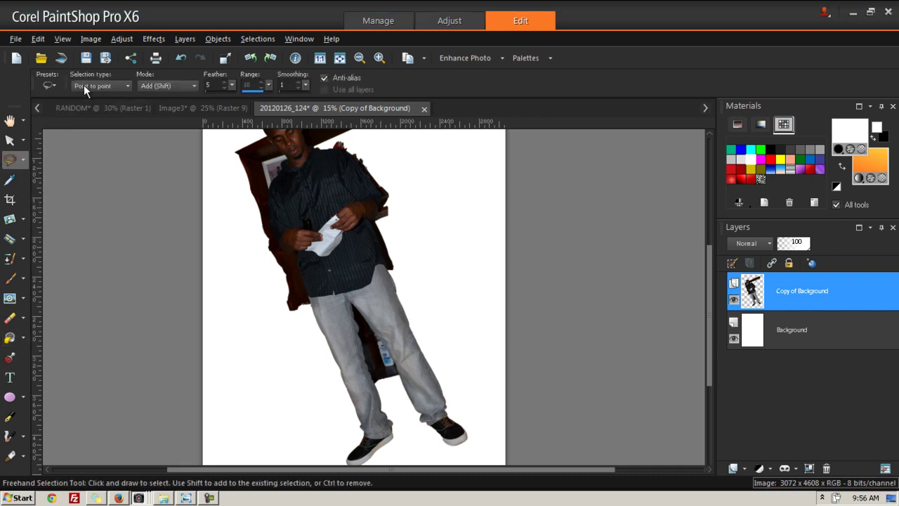
click(83, 85)
click(81, 119)
scroll(711, 314, down, 3)
scroll(313, 249, up, 5)
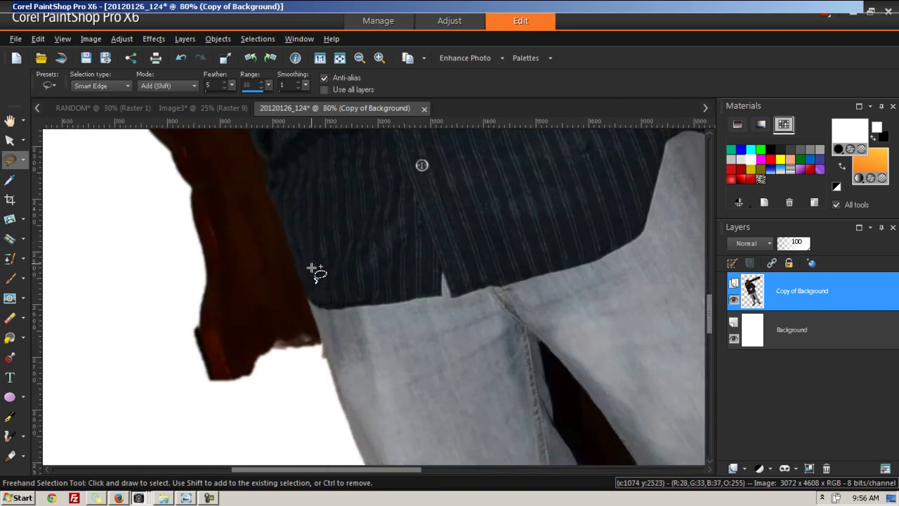
Step: Trace a Smart Edge outline up the man's left jeans edge and shirt
click(325, 366)
click(312, 301)
click(298, 265)
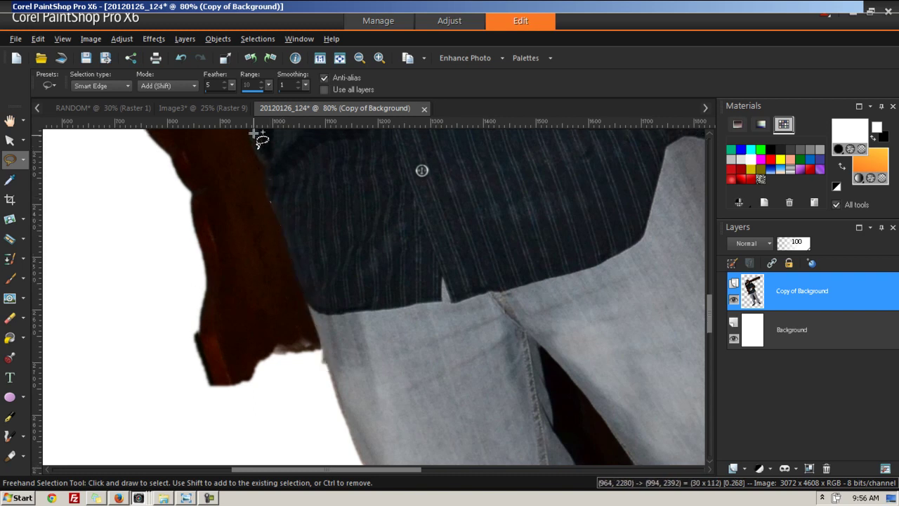
scroll(264, 197, up, 2)
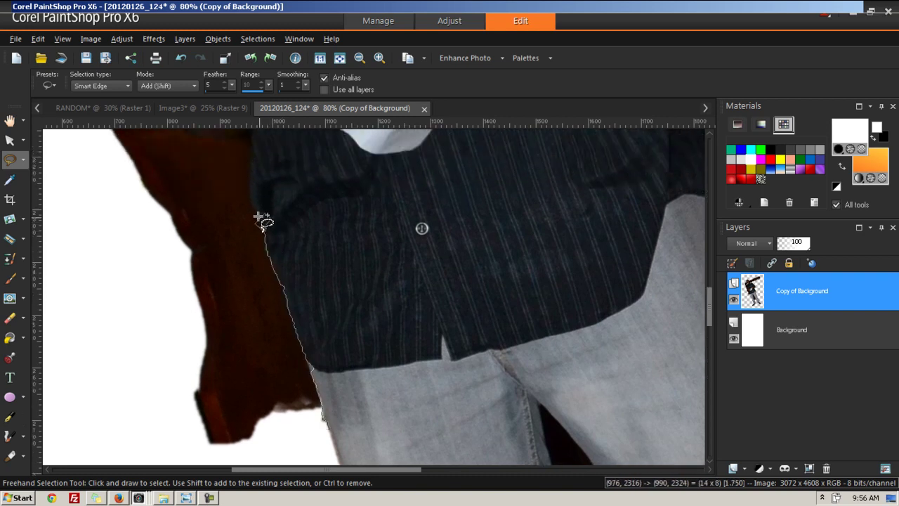
click(251, 181)
scroll(252, 184, up, 3)
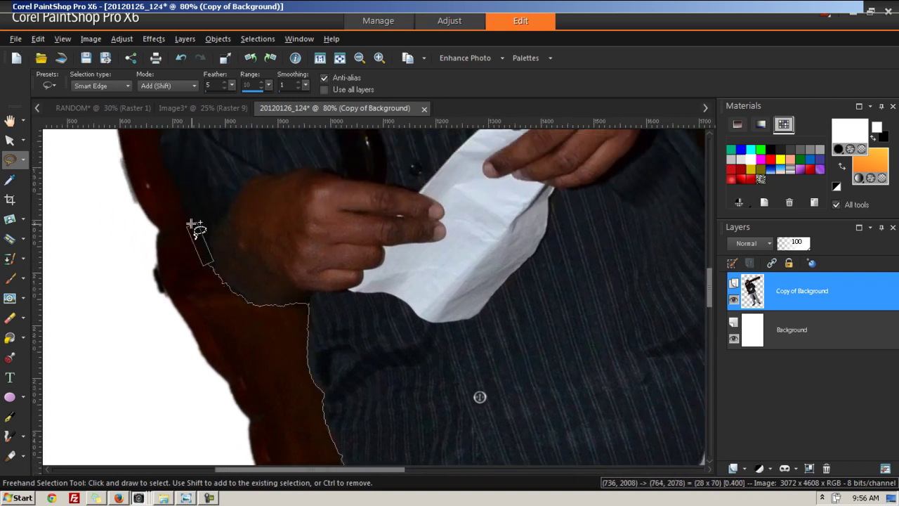
scroll(196, 227, up, 3)
Step: Continue the outline up the arm to the shoulder and toward the collar
click(169, 258)
click(161, 236)
click(161, 184)
scroll(162, 188, up, 3)
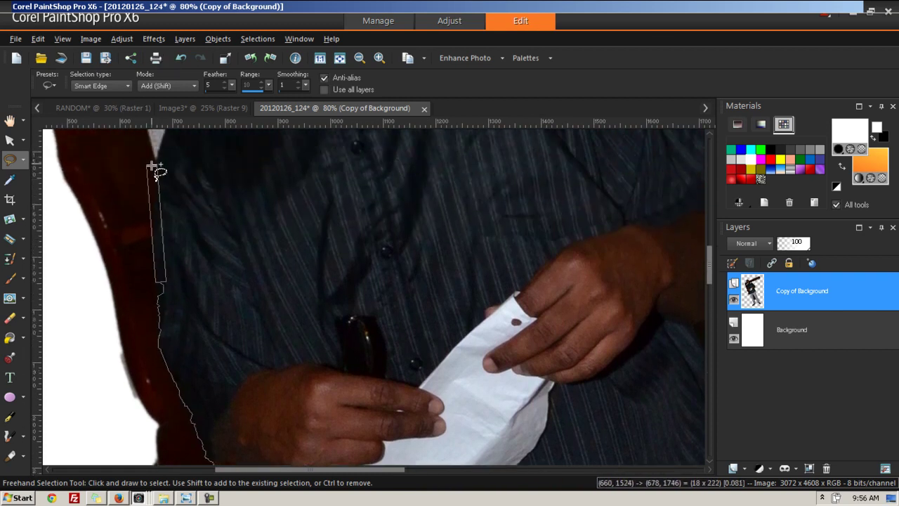
click(160, 194)
scroll(159, 198, up, 3)
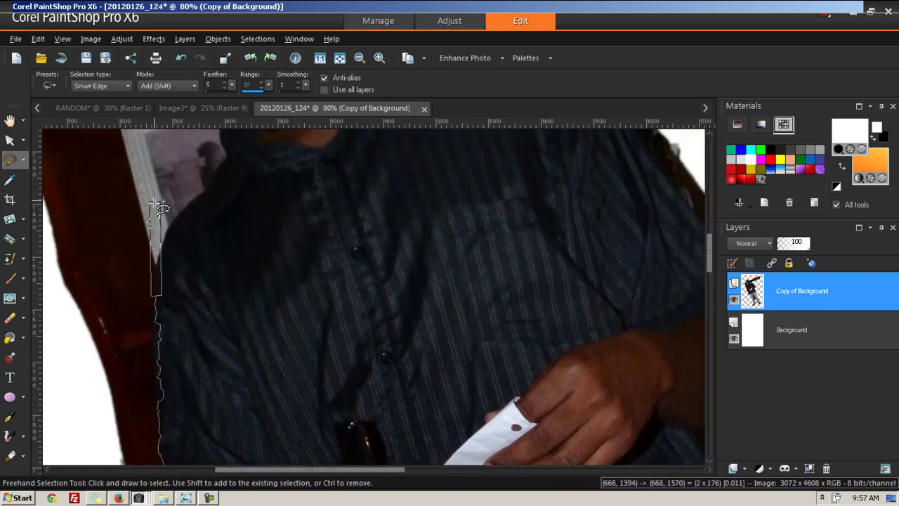
click(198, 198)
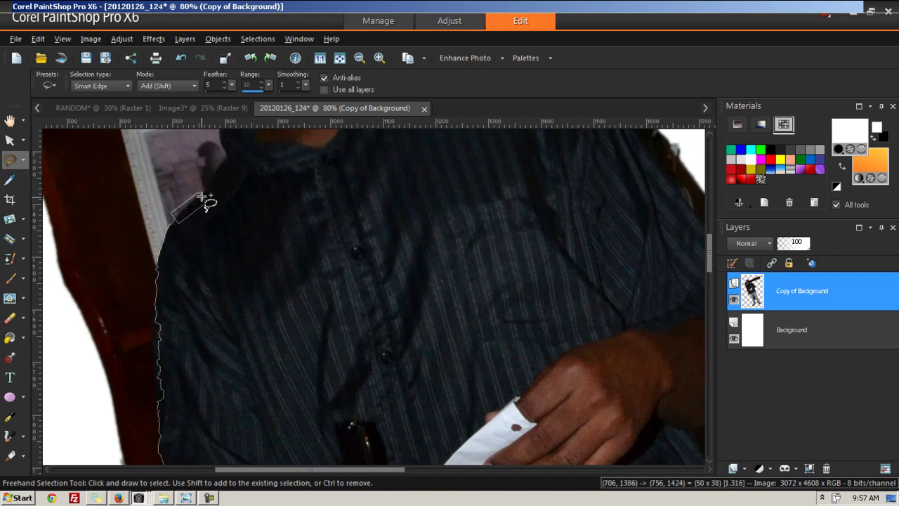
click(225, 156)
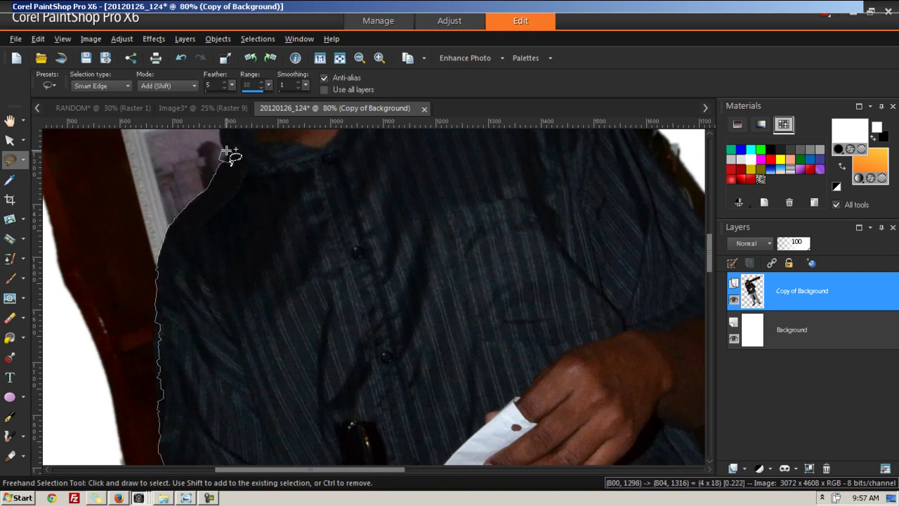
scroll(226, 151, up, 3)
drag(232, 212, 247, 202)
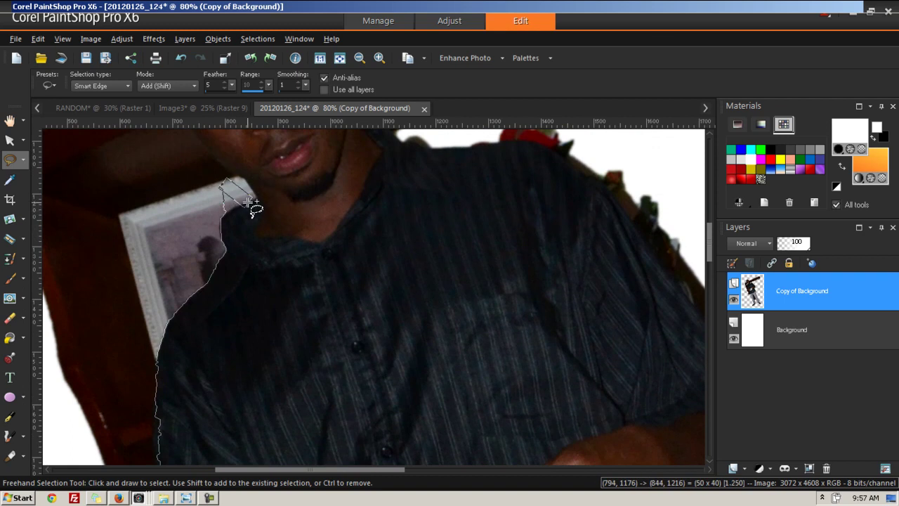
mouse_move(210, 154)
mouse_down()
mouse_move(188, 134)
mouse_move(169, 186)
mouse_move(173, 215)
mouse_move(179, 209)
mouse_move(179, 191)
mouse_move(165, 209)
mouse_move(170, 242)
mouse_move(85, 279)
mouse_move(65, 317)
mouse_up()
scroll(94, 335, down, 1)
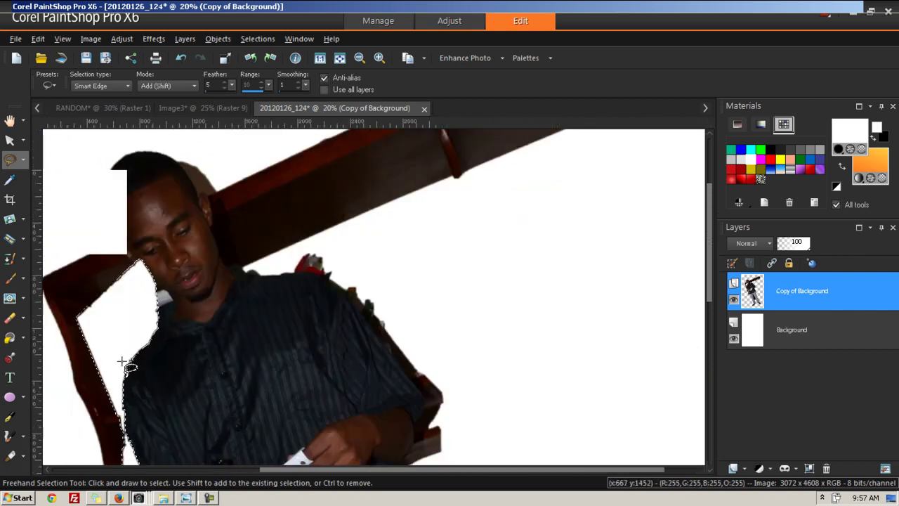
scroll(123, 365, down, 4)
Step: Restart the removal trace up the jeans and shirt edge to the man's shoulder
key(ctrl)
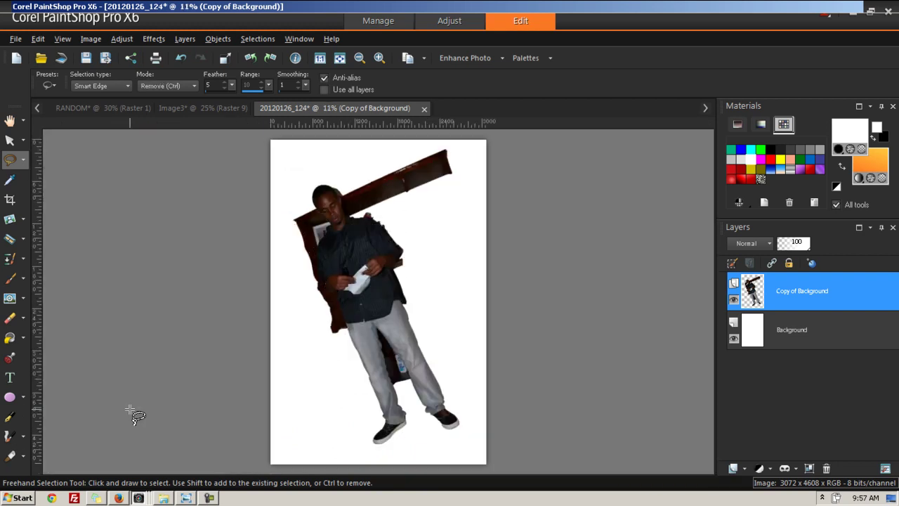
scroll(261, 408, up, 5)
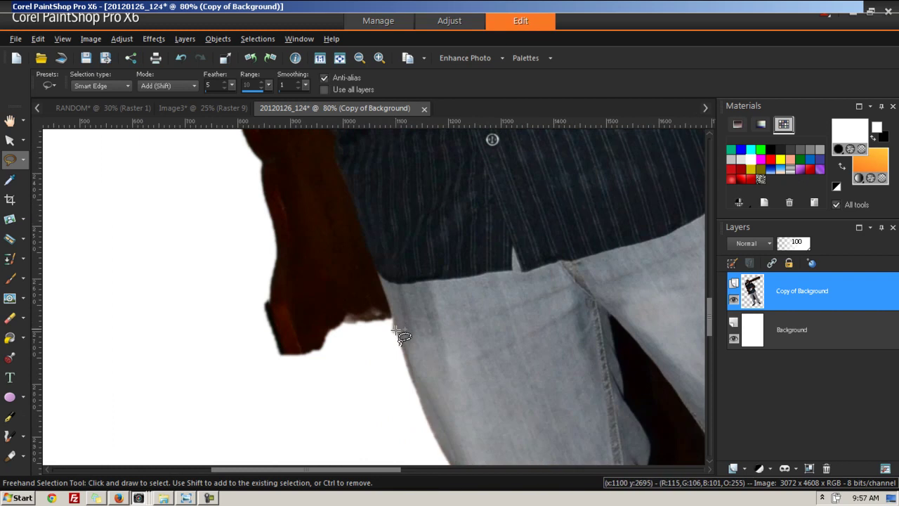
click(352, 190)
scroll(340, 166, up, 3)
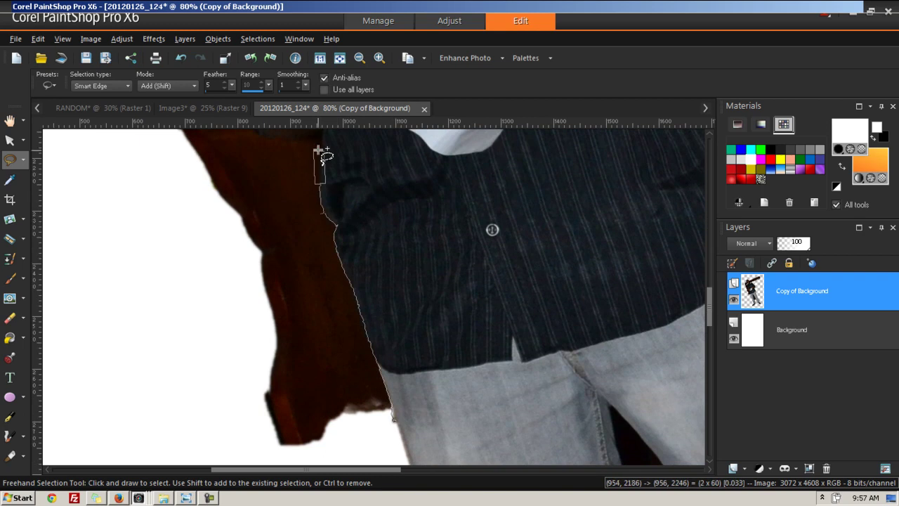
scroll(320, 144, up, 2)
click(318, 180)
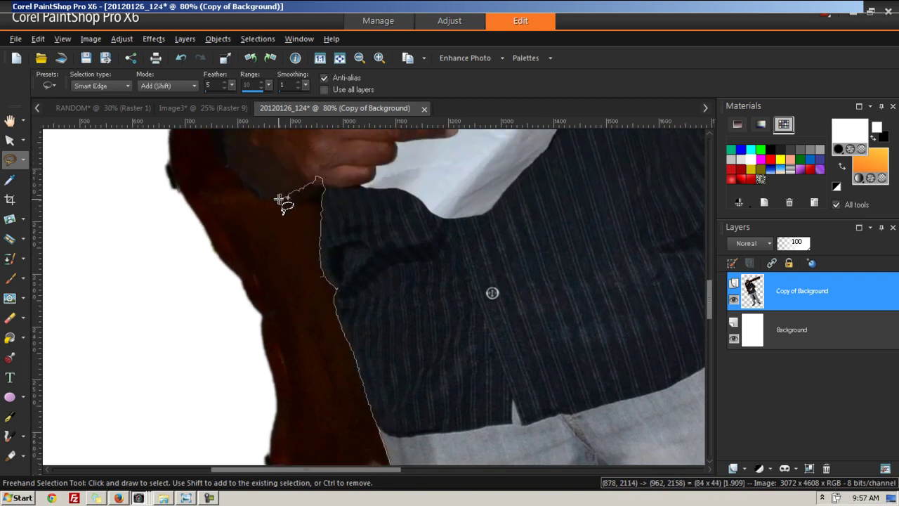
scroll(197, 137, up, 3)
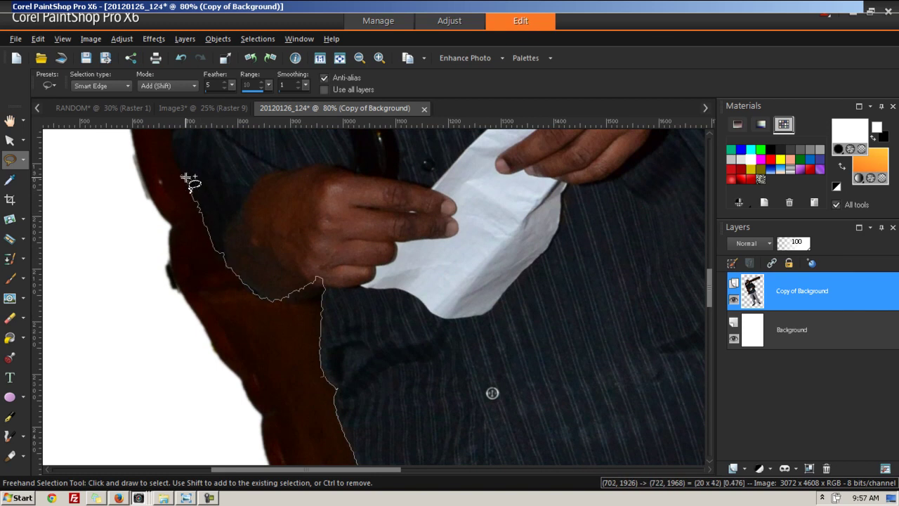
scroll(176, 165, up, 2)
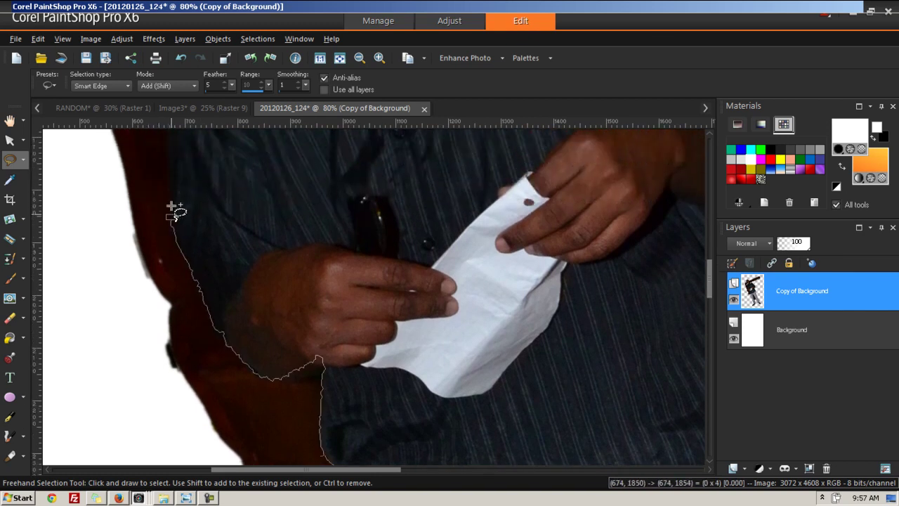
scroll(176, 209, up, 3)
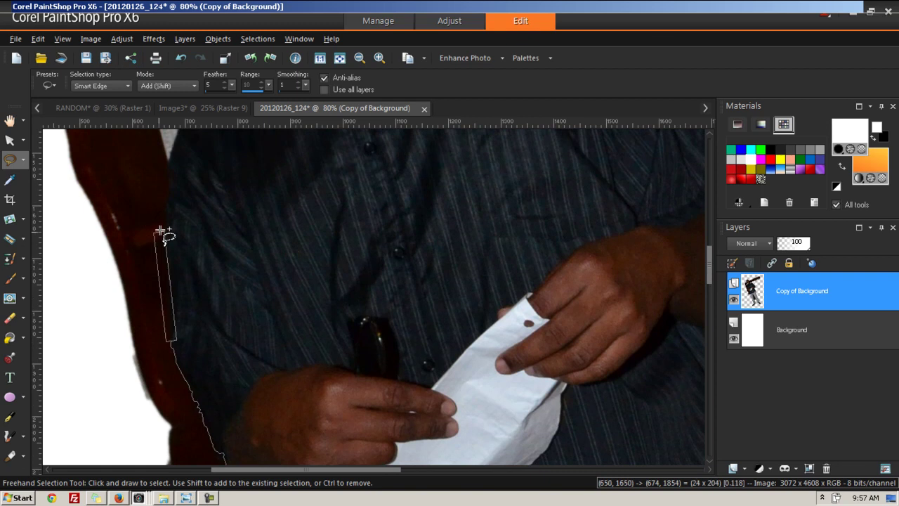
click(168, 166)
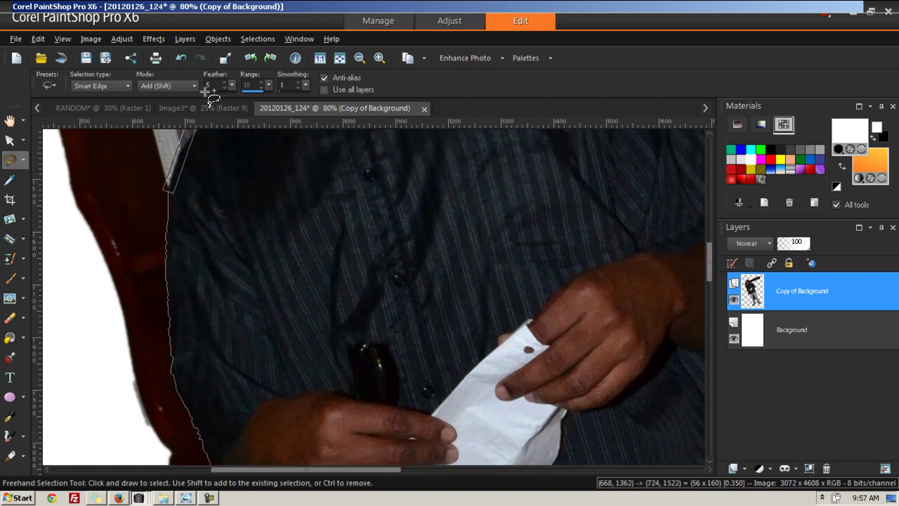
scroll(176, 221, up, 2)
click(219, 199)
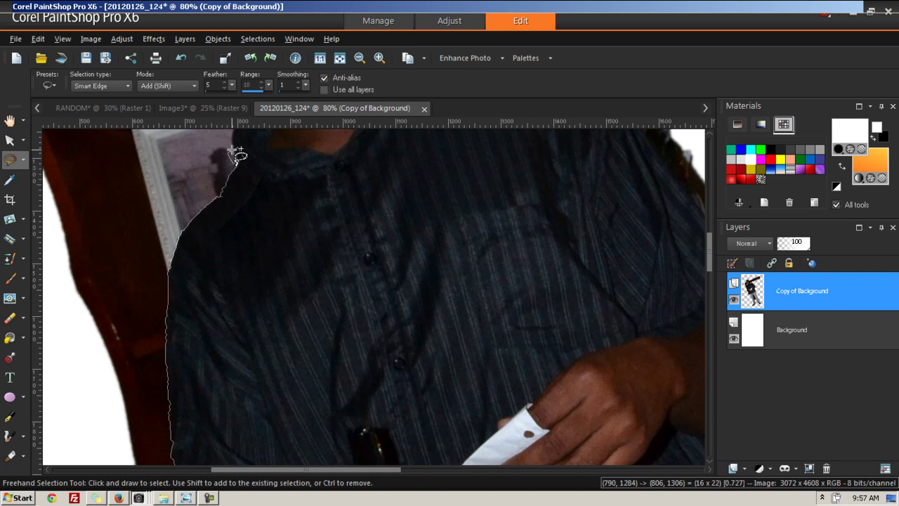
Step: Trace around the head and down the far shoulder and side toward the hip
scroll(236, 152, up, 2)
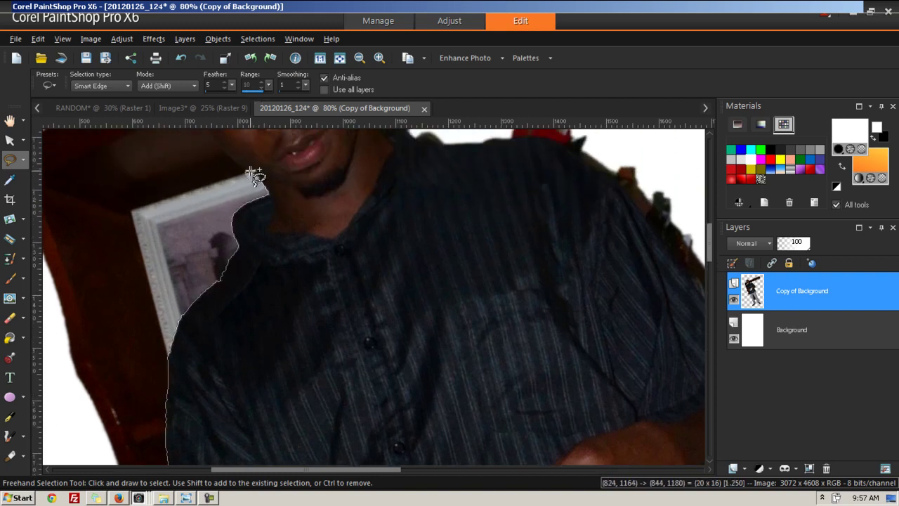
scroll(255, 174, up, 3)
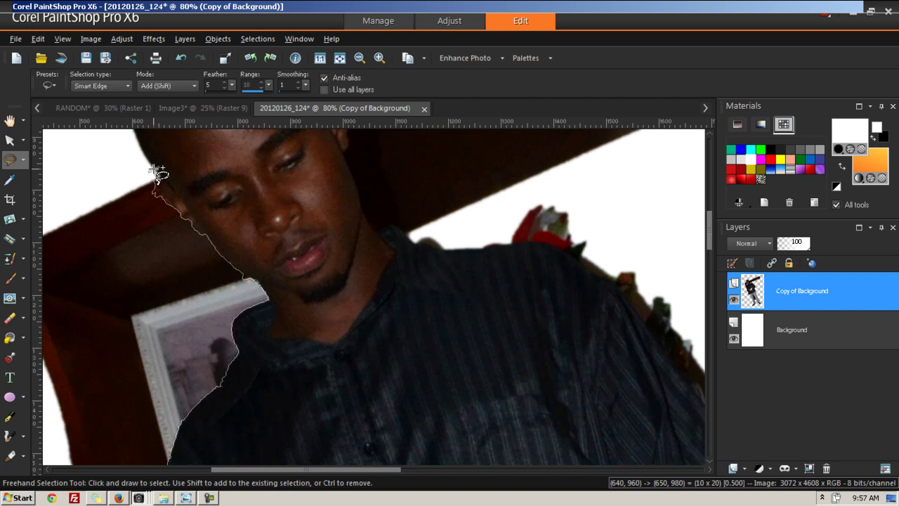
scroll(159, 173, up, 3)
scroll(135, 205, up, 3)
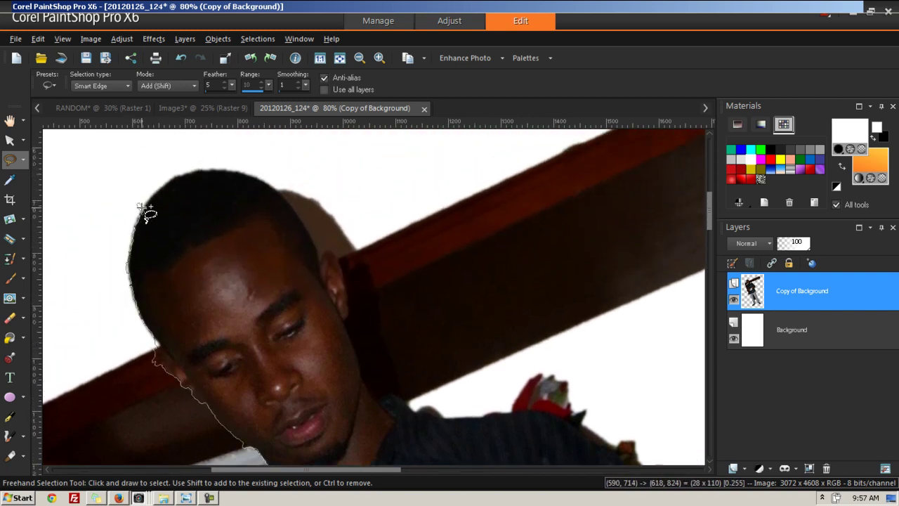
click(170, 180)
click(211, 169)
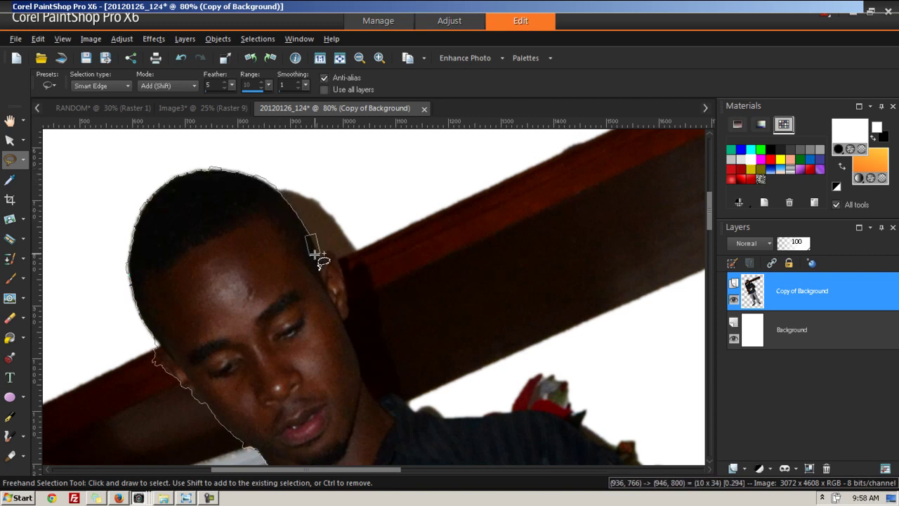
click(347, 297)
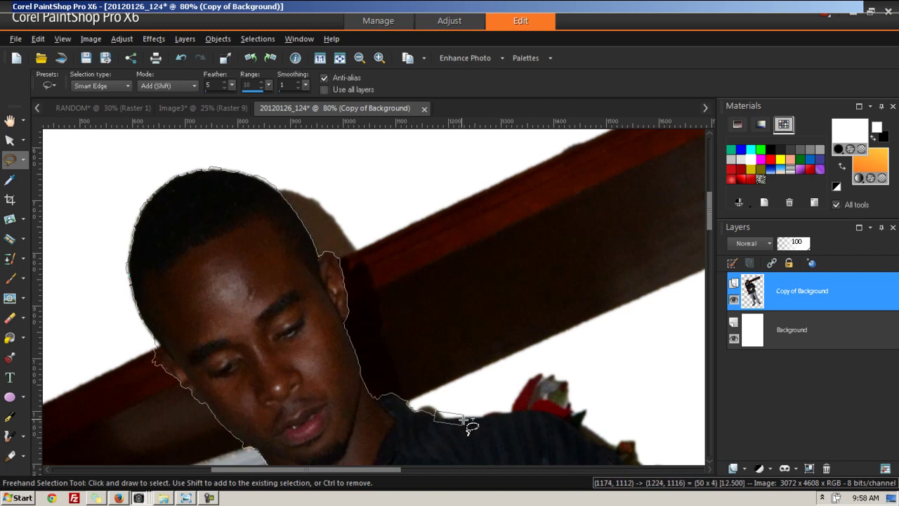
click(554, 413)
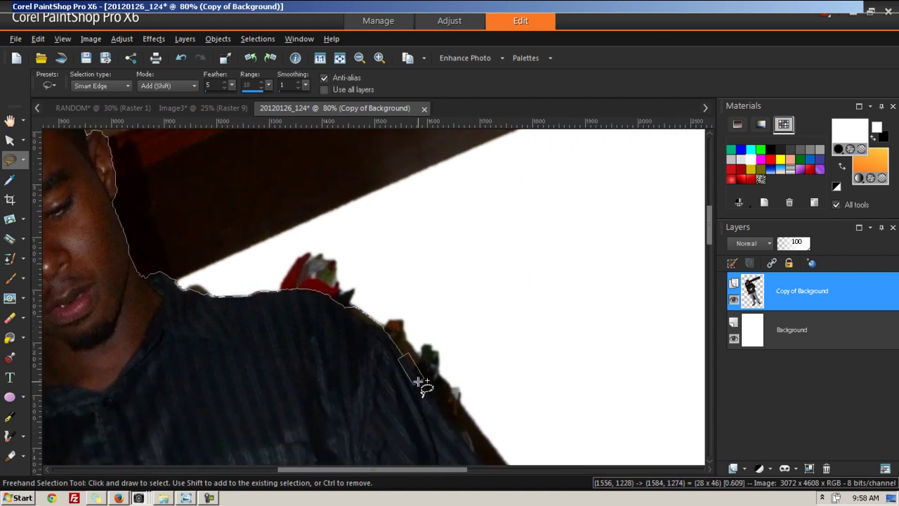
click(439, 417)
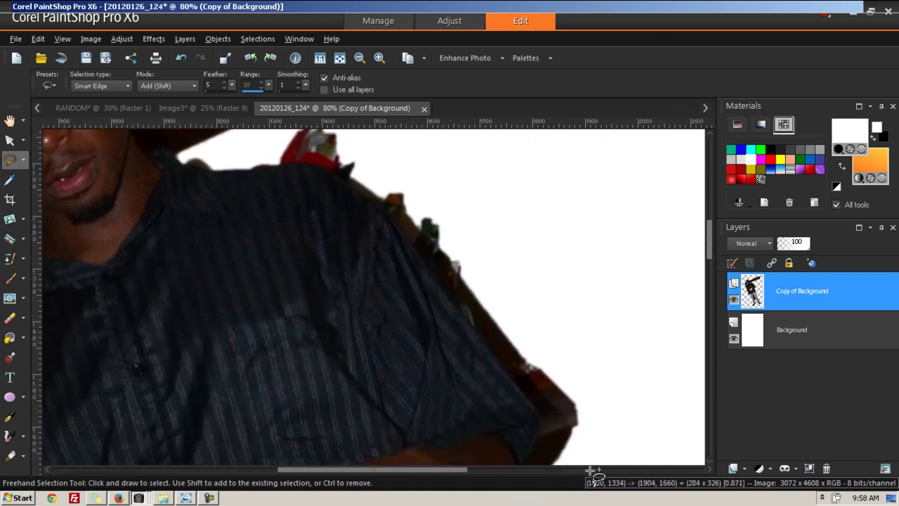
click(544, 393)
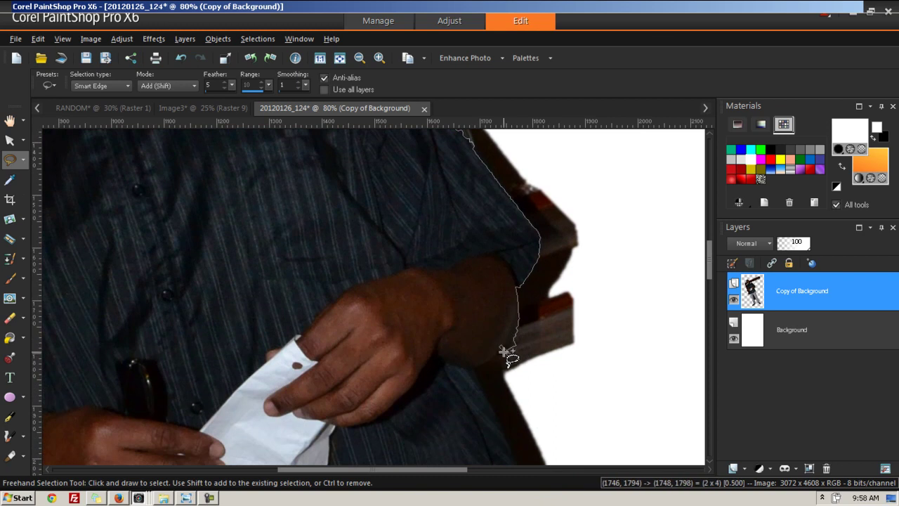
click(494, 415)
click(547, 446)
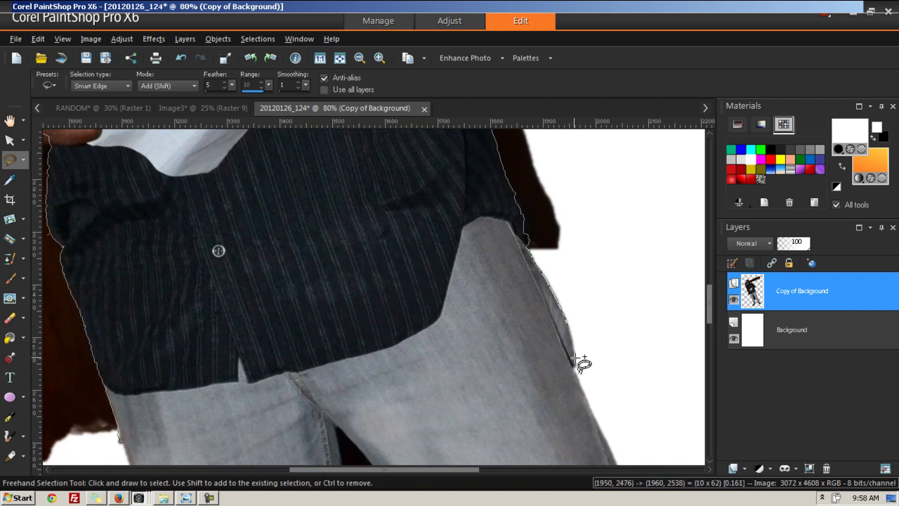
Step: Trace the outline down the outer jeans leg, along the shoe sole, back to the cuff
click(594, 420)
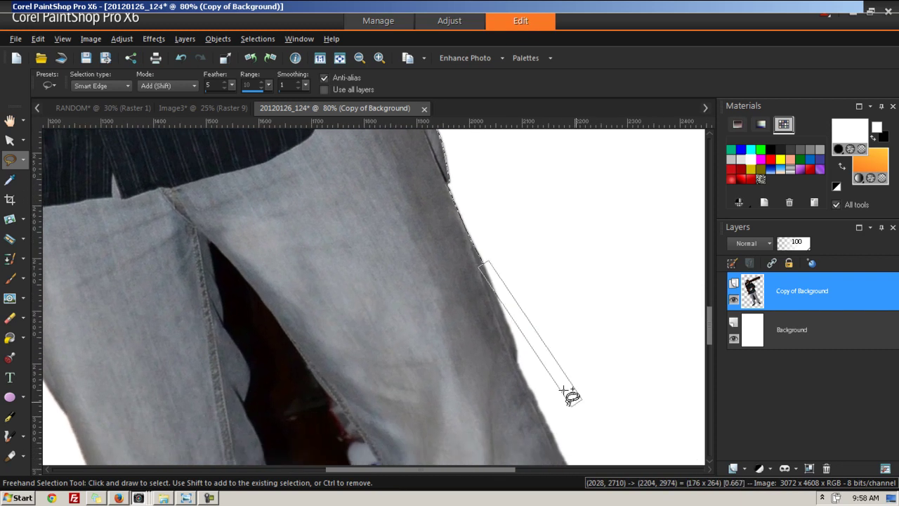
click(518, 363)
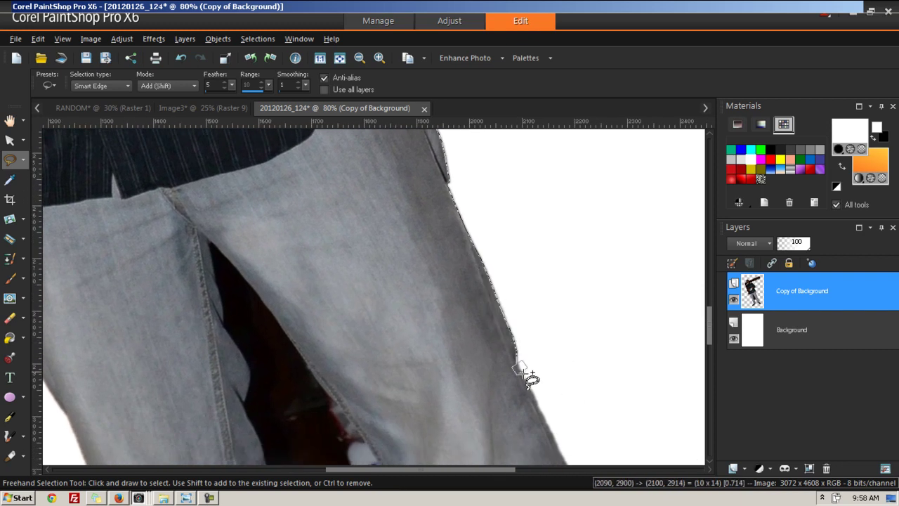
click(549, 425)
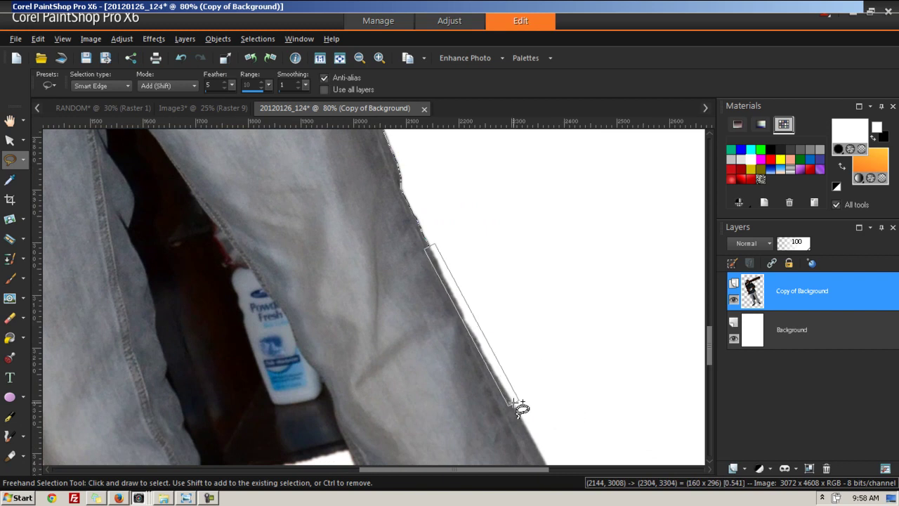
click(512, 406)
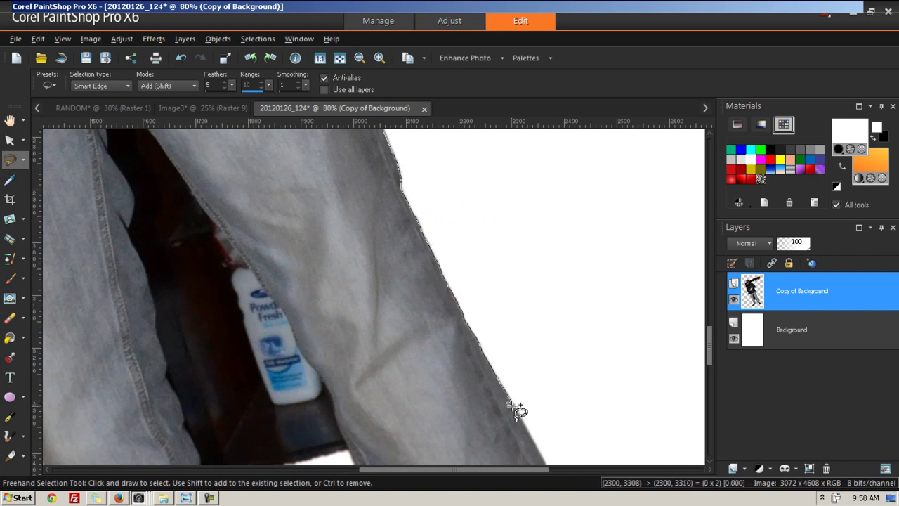
click(543, 456)
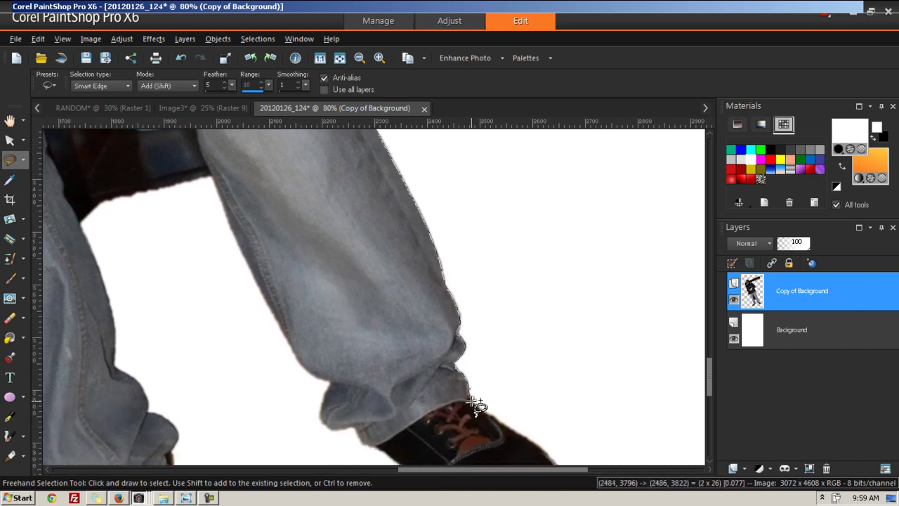
click(513, 429)
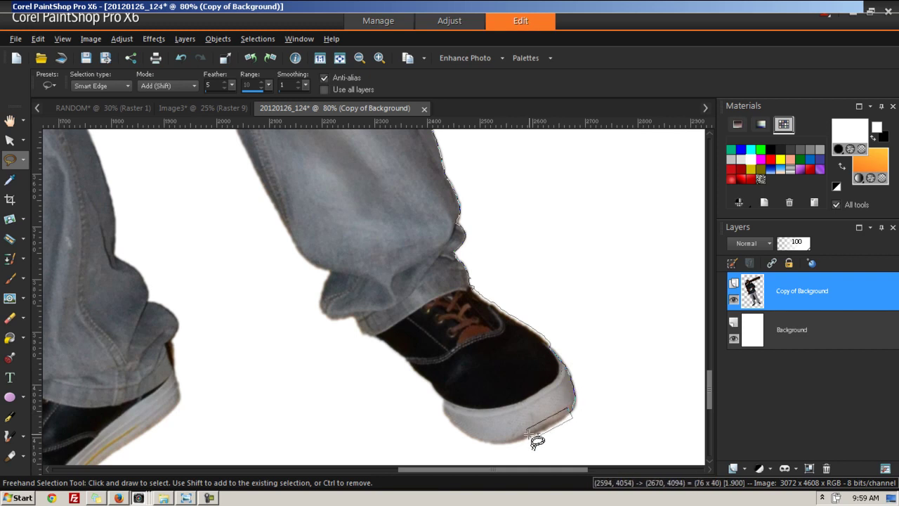
click(477, 439)
click(383, 394)
click(316, 342)
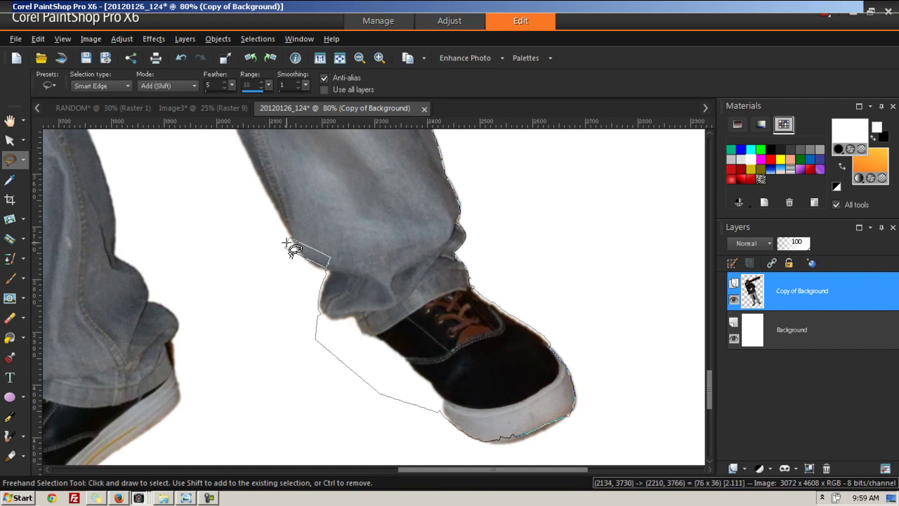
Step: Trace up the inner jeans edge and down through the gap between the legs
click(262, 176)
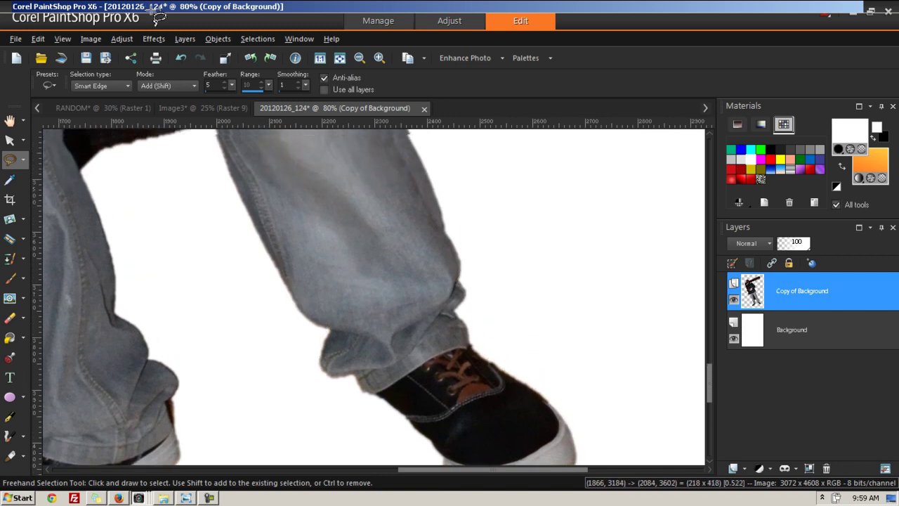
click(218, 187)
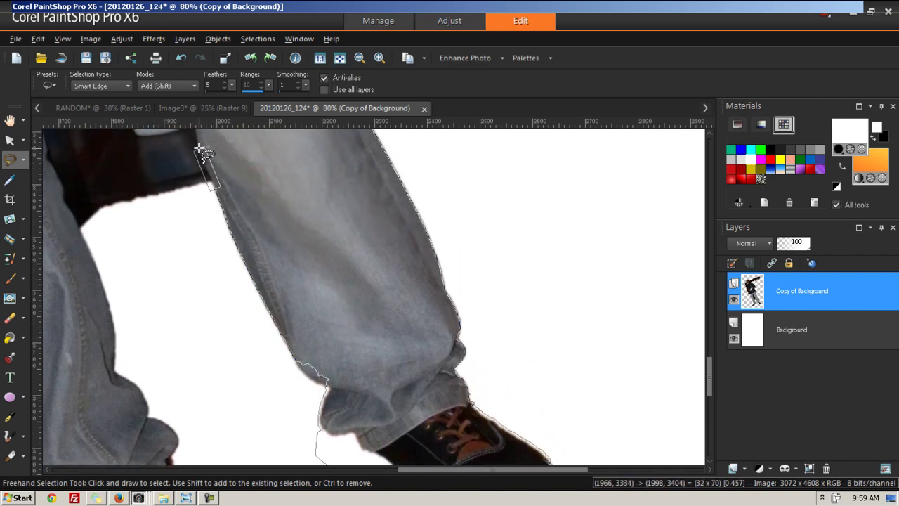
click(200, 150)
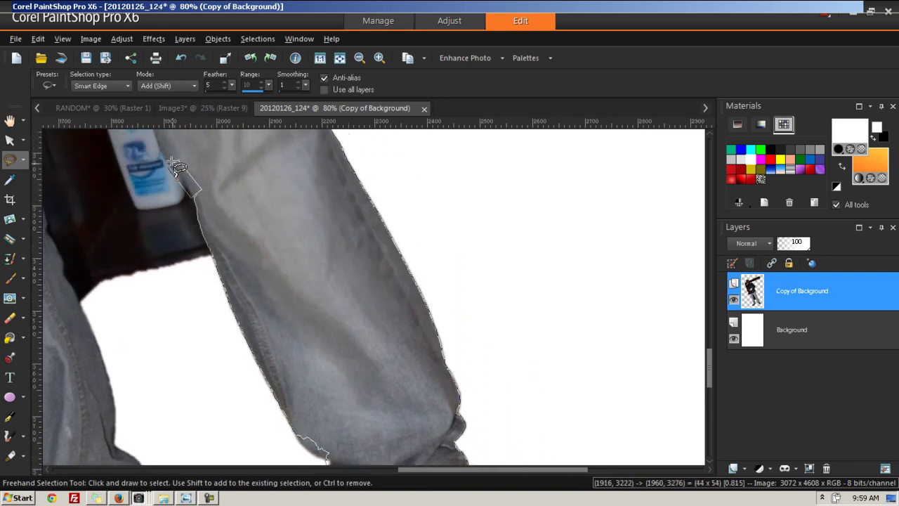
click(120, 160)
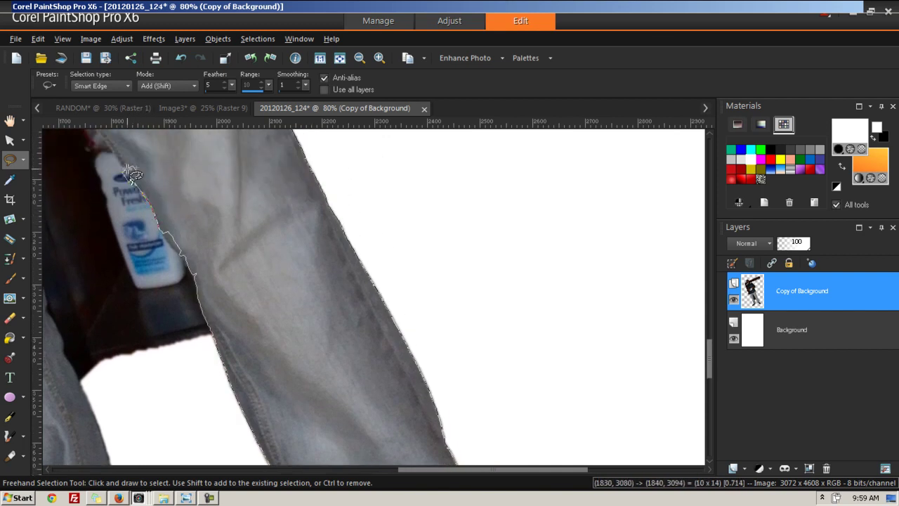
click(120, 175)
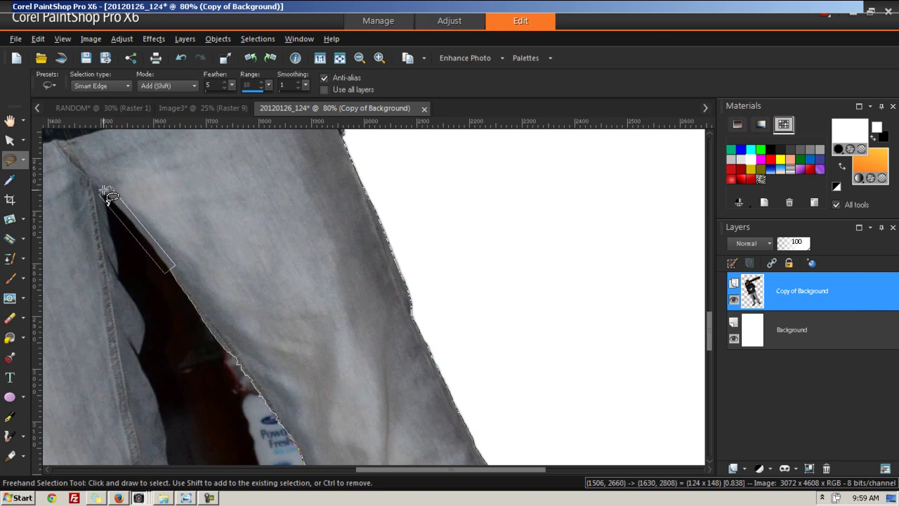
click(104, 243)
click(115, 265)
click(127, 292)
click(137, 313)
click(141, 354)
click(152, 403)
click(170, 411)
click(180, 444)
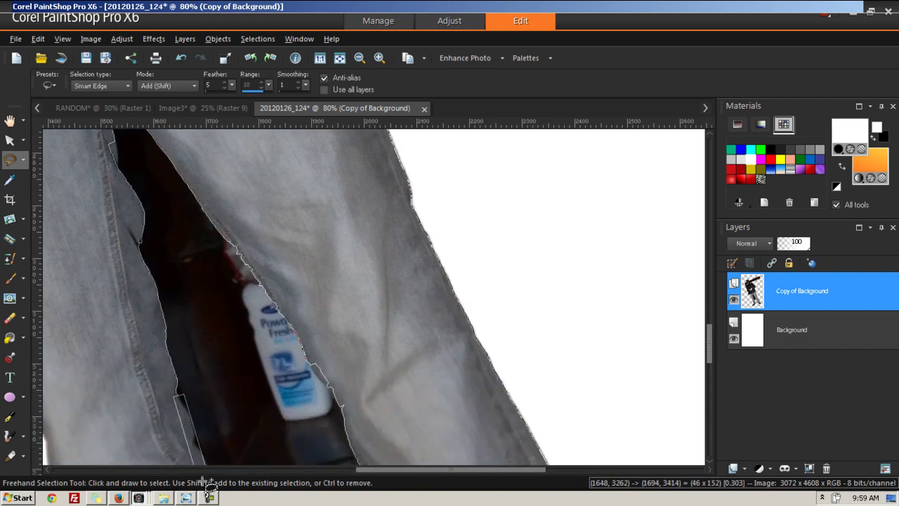
click(218, 443)
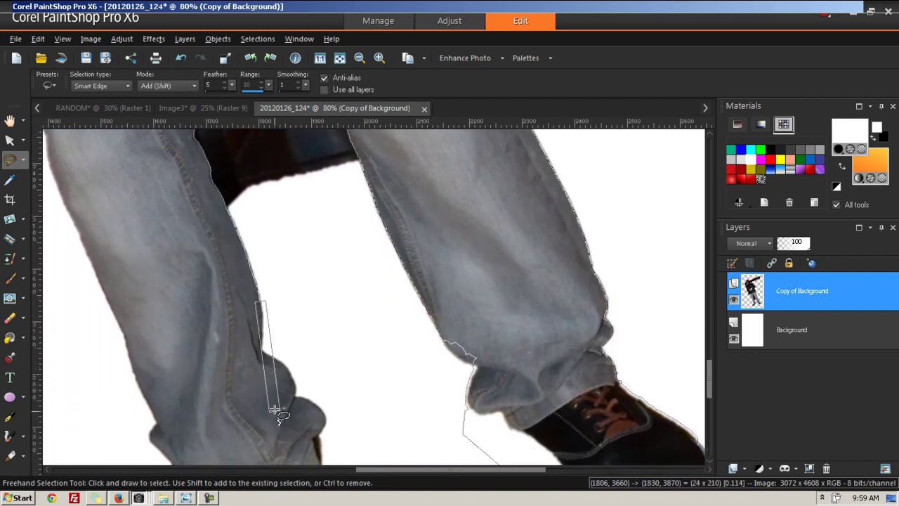
Step: Trace around the second shoe and close the outline into a selection
click(259, 347)
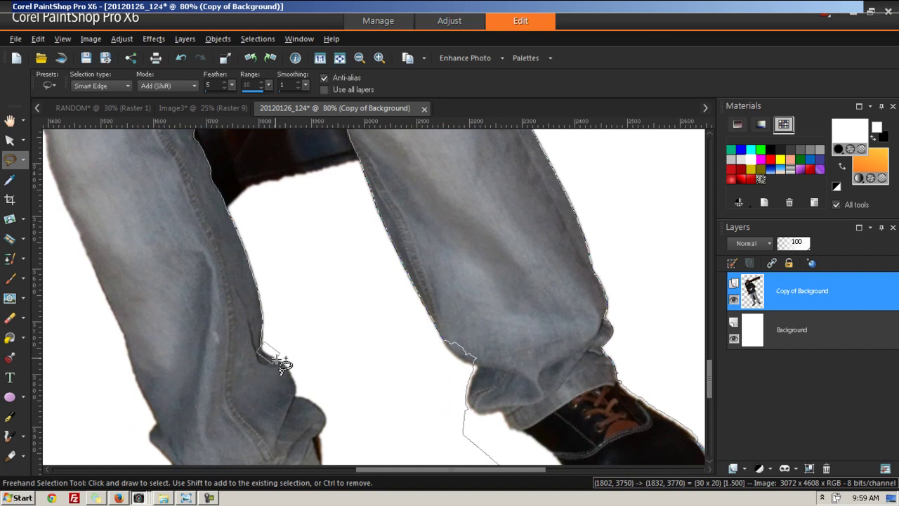
click(391, 453)
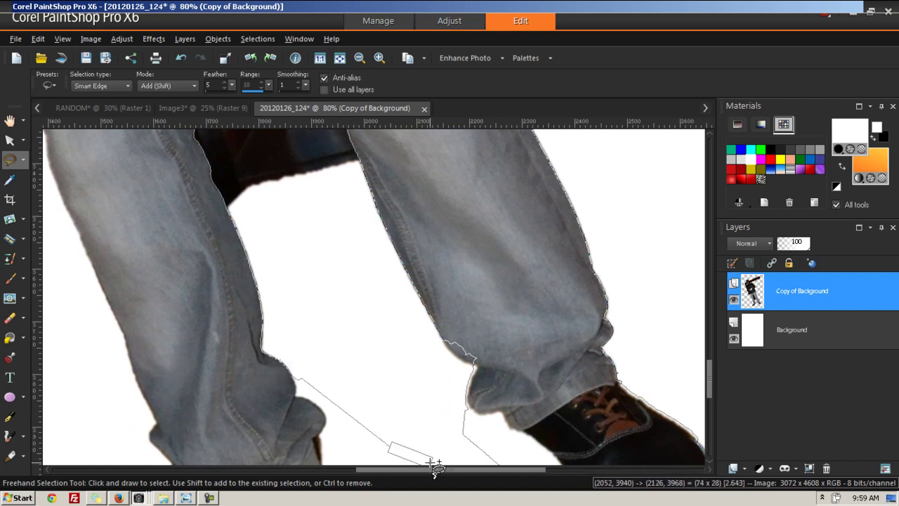
click(325, 416)
click(318, 436)
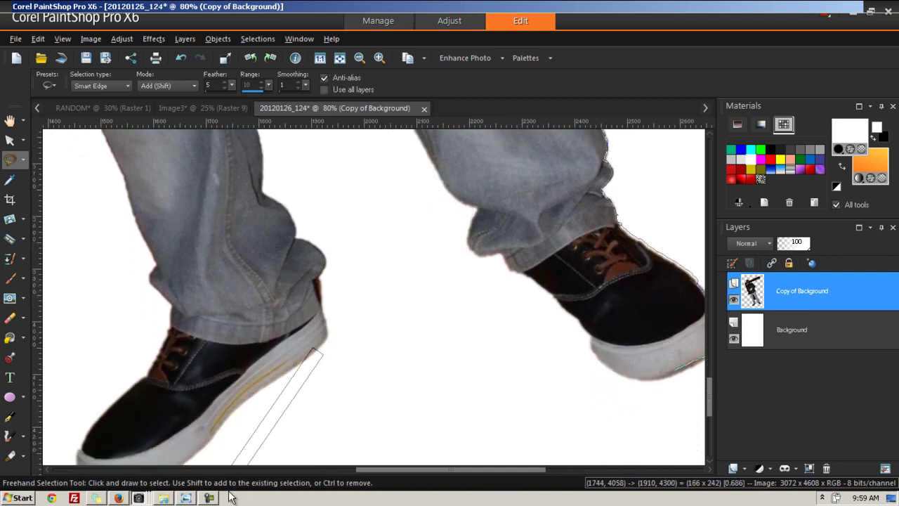
click(255, 456)
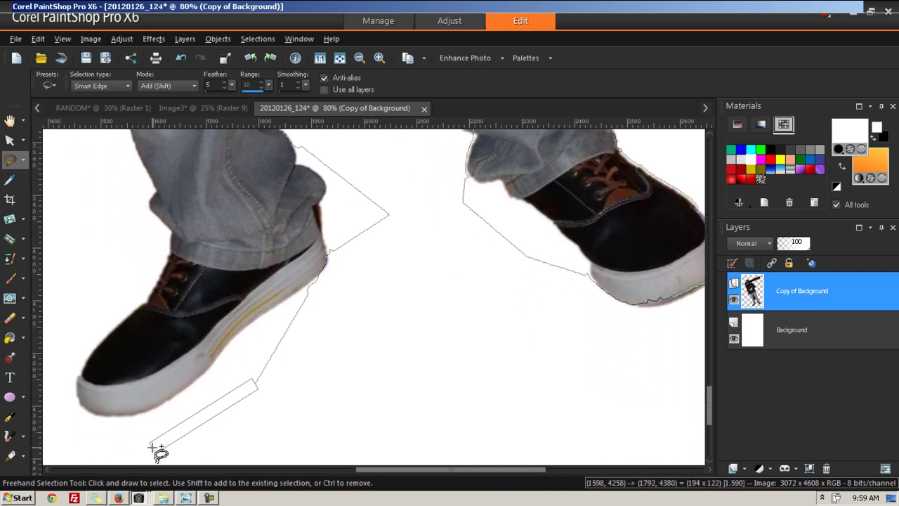
click(151, 445)
click(103, 391)
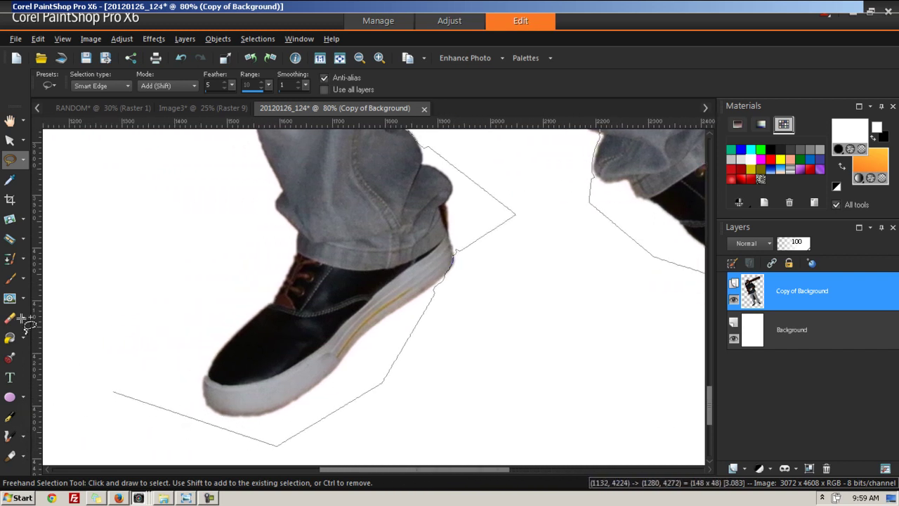
click(127, 251)
click(195, 156)
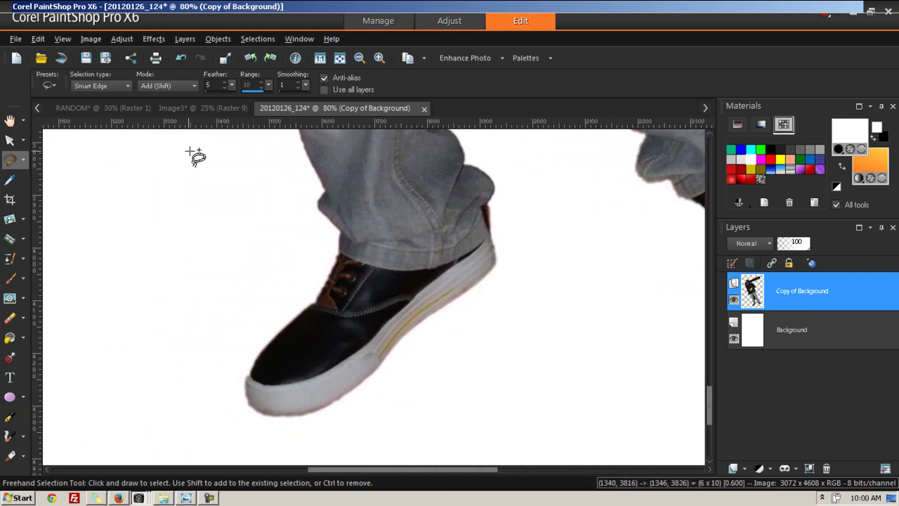
scroll(241, 201, down, 2)
scroll(241, 228, down, 2)
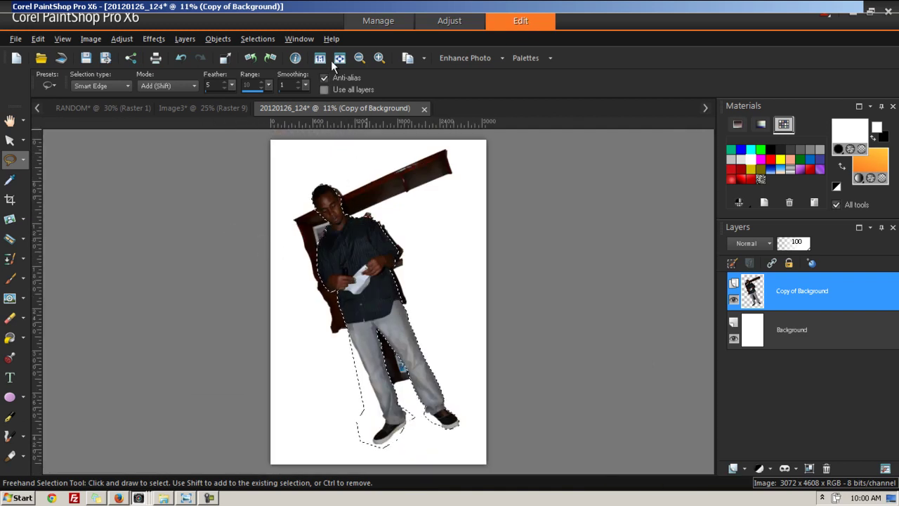
Step: Invert the selection, delete the leftover headboard and shelf, and deselect with Ctrl+D
click(302, 40)
mouse_move(263, 42)
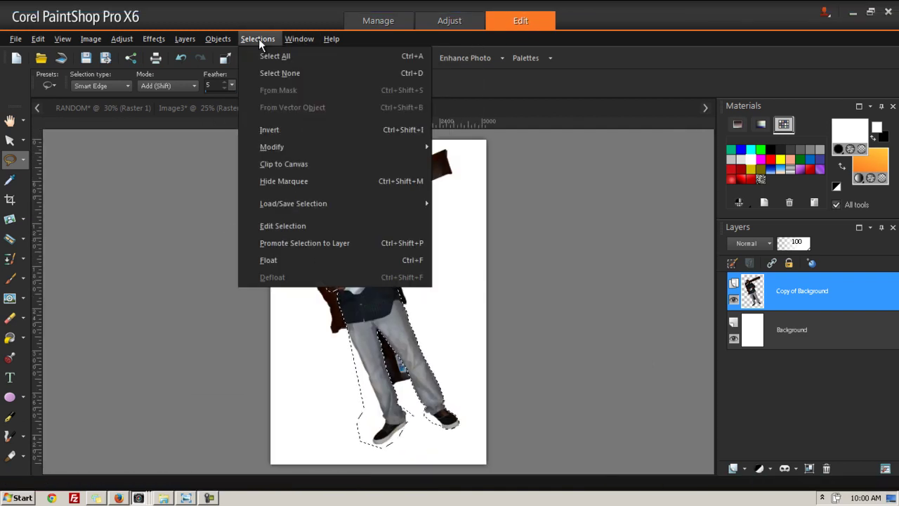
click(271, 130)
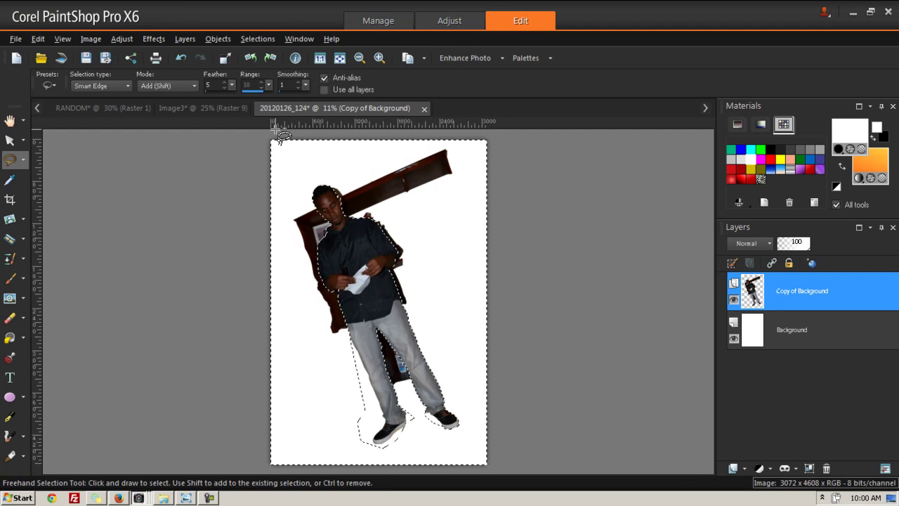
key(Delete)
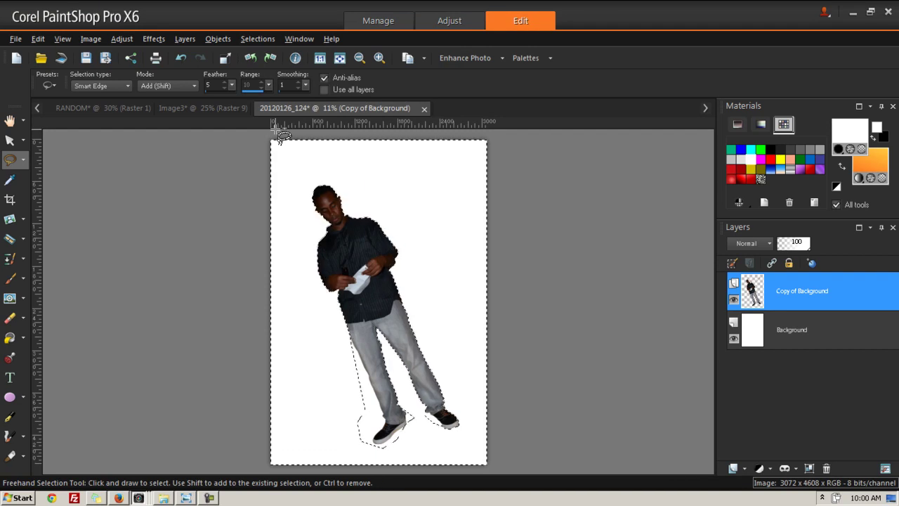
key(ctrl+d)
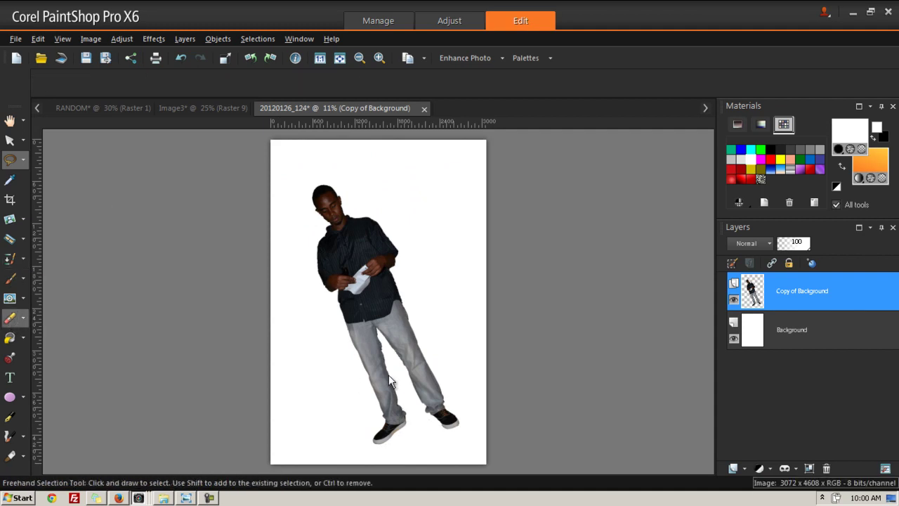
Step: Switch to the Eraser with size 25 and hardness 84
key(x)
click(181, 85)
mouse_move(182, 84)
mouse_down()
mouse_move(149, 102)
mouse_move(119, 104)
mouse_up()
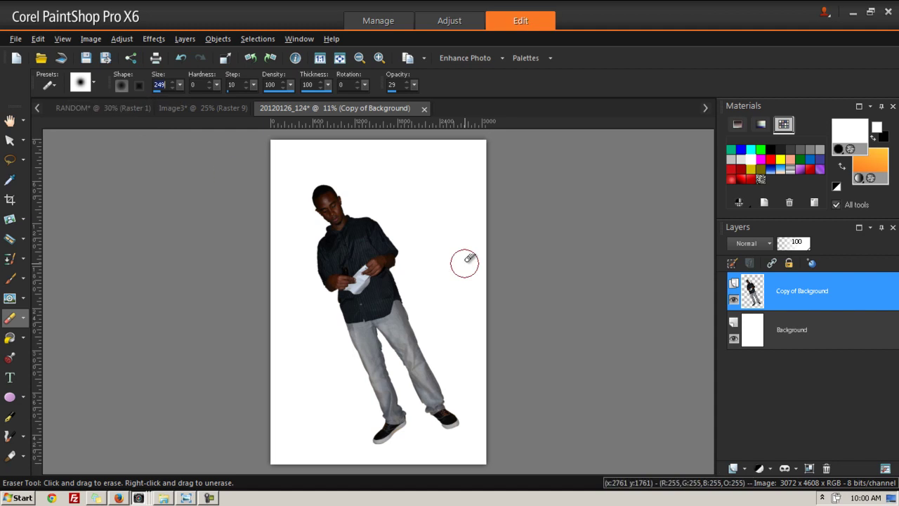
drag(181, 85, 260, 102)
click(229, 90)
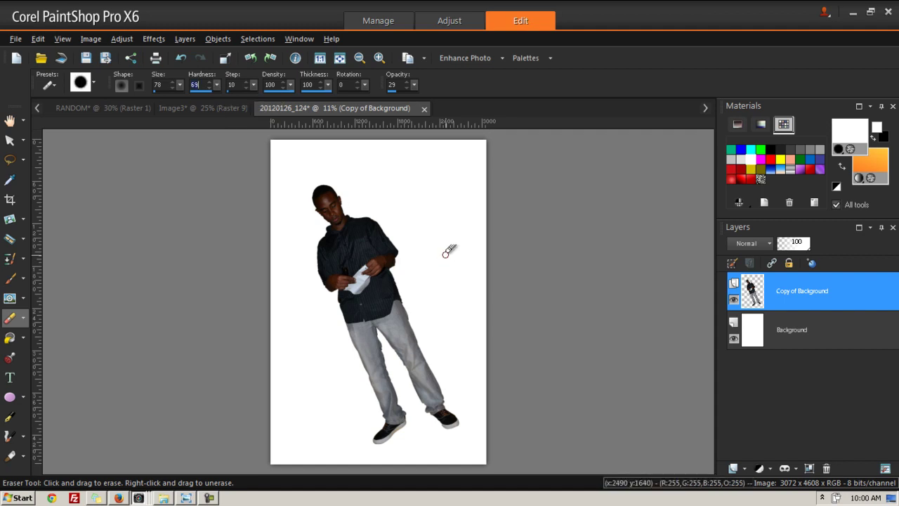
Step: Zoom in and erase the dark fringe along the shoe's lower edge
scroll(467, 425, up, 3)
scroll(360, 386, up, 4)
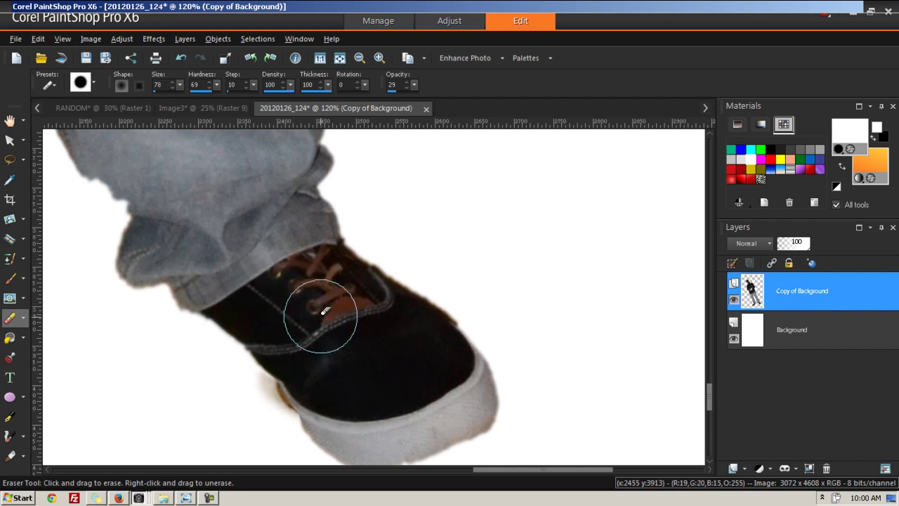
mouse_move(313, 374)
mouse_down()
mouse_move(270, 374)
mouse_move(226, 345)
mouse_move(222, 323)
mouse_move(235, 318)
mouse_move(241, 335)
mouse_move(200, 317)
mouse_move(201, 291)
mouse_up()
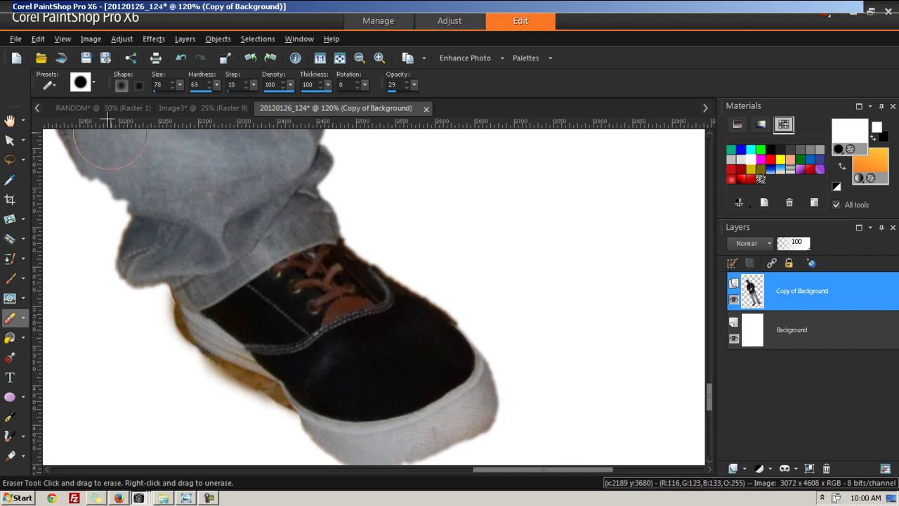
Step: Shrink the eraser, keep hardness 84, and erase the brown fringe along the shoe edge
drag(180, 85, 193, 87)
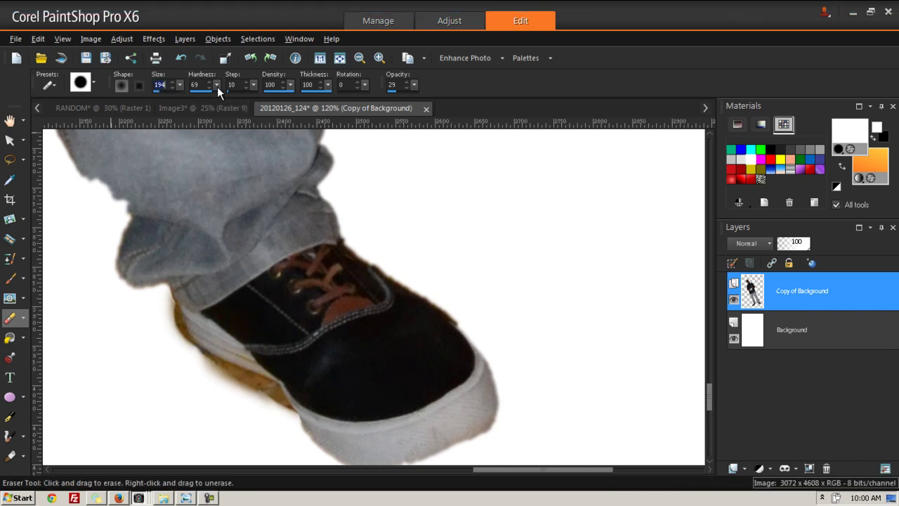
click(195, 87)
drag(179, 82, 161, 86)
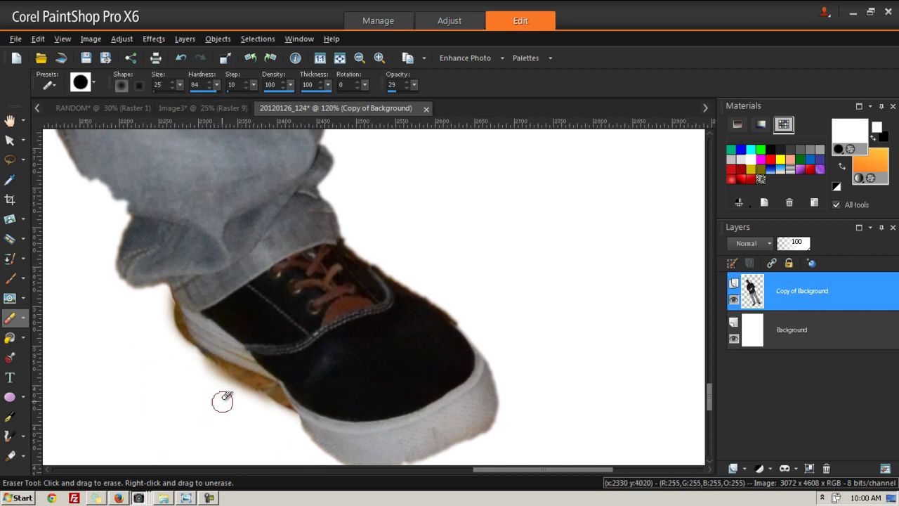
scroll(231, 382, up, 3)
mouse_move(267, 371)
mouse_down()
mouse_move(312, 394)
mouse_move(355, 440)
mouse_move(324, 394)
mouse_move(113, 282)
mouse_move(61, 166)
mouse_move(87, 252)
mouse_move(111, 285)
mouse_move(255, 434)
mouse_move(285, 418)
mouse_move(182, 361)
mouse_move(383, 457)
mouse_up()
Step: Erase the brownish fringe under the shoe and along its edge
scroll(358, 397, down, 5)
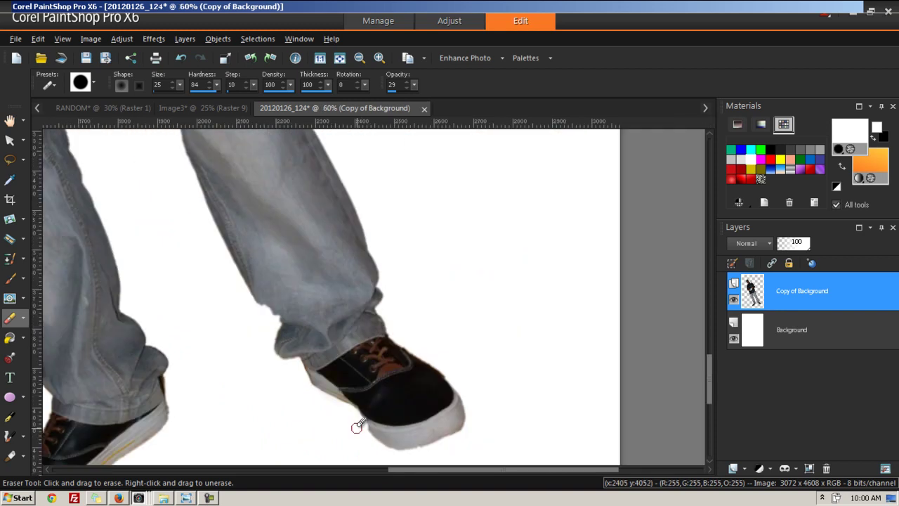
scroll(358, 427, up, 3)
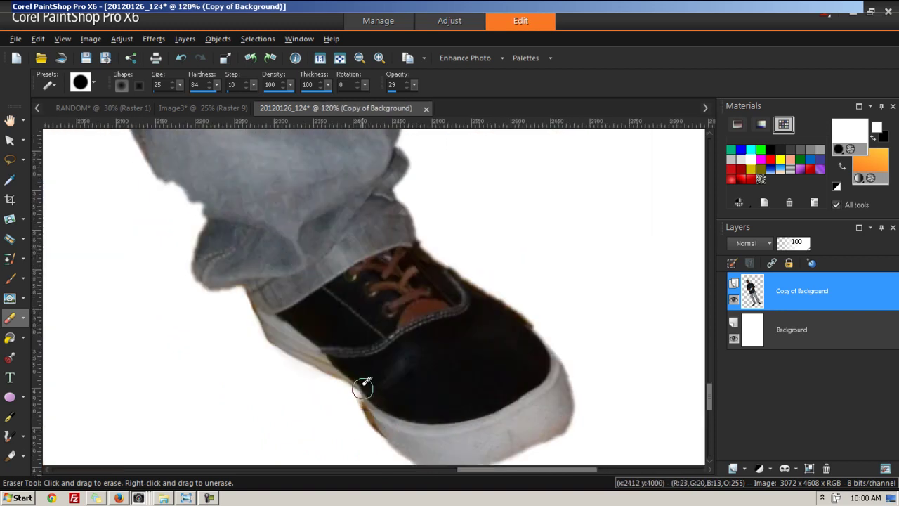
scroll(369, 439, up, 2)
mouse_move(376, 423)
mouse_down()
mouse_move(348, 393)
mouse_move(389, 449)
mouse_move(368, 429)
mouse_move(348, 373)
mouse_move(217, 293)
mouse_up()
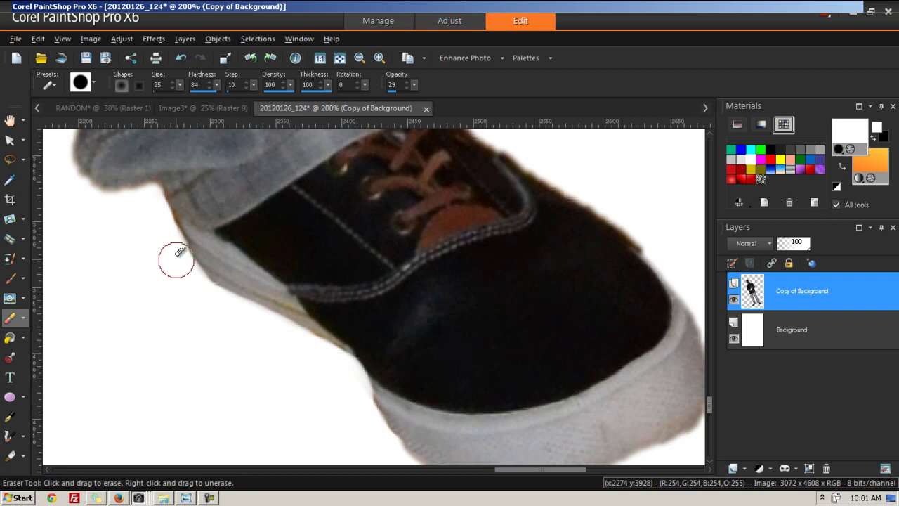
drag(166, 214, 152, 195)
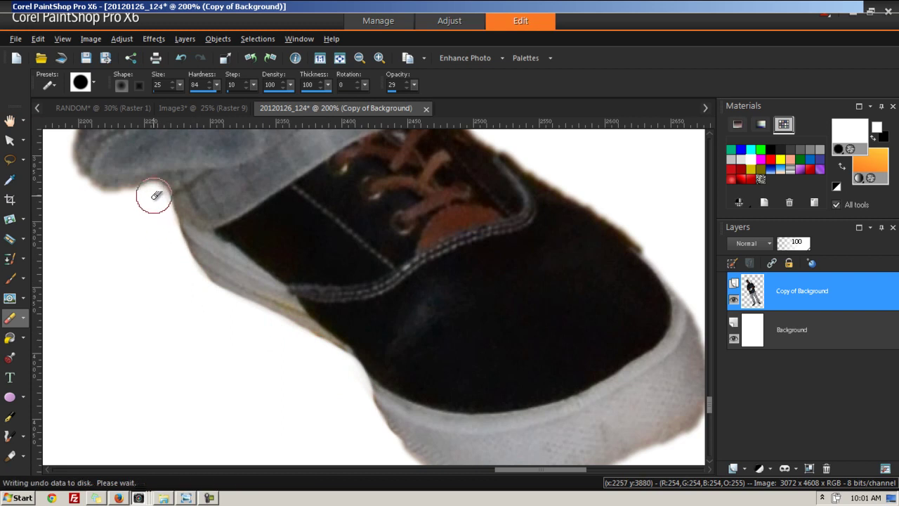
scroll(208, 305, down, 3)
scroll(382, 281, up, 5)
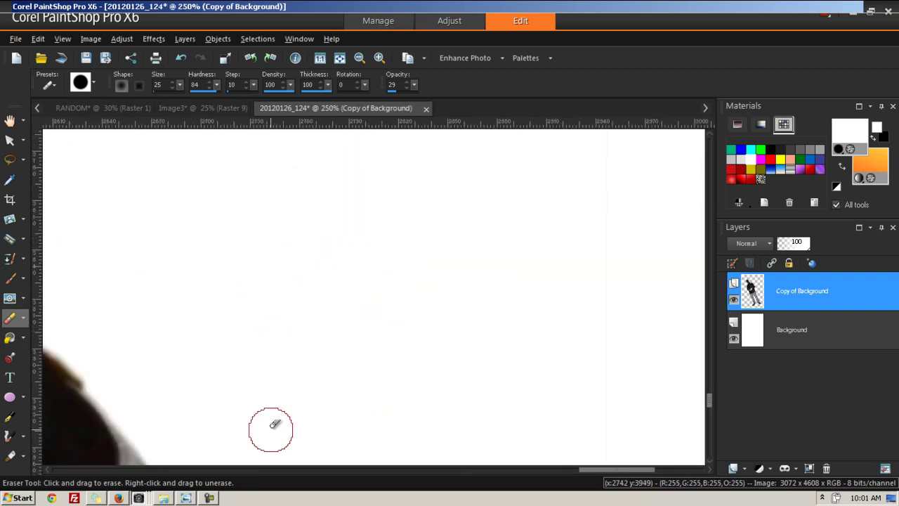
Step: Clean the shoe's lower-right and lower-left edges and the grey edge on the left
drag(180, 391, 398, 228)
scroll(346, 356, down, 2)
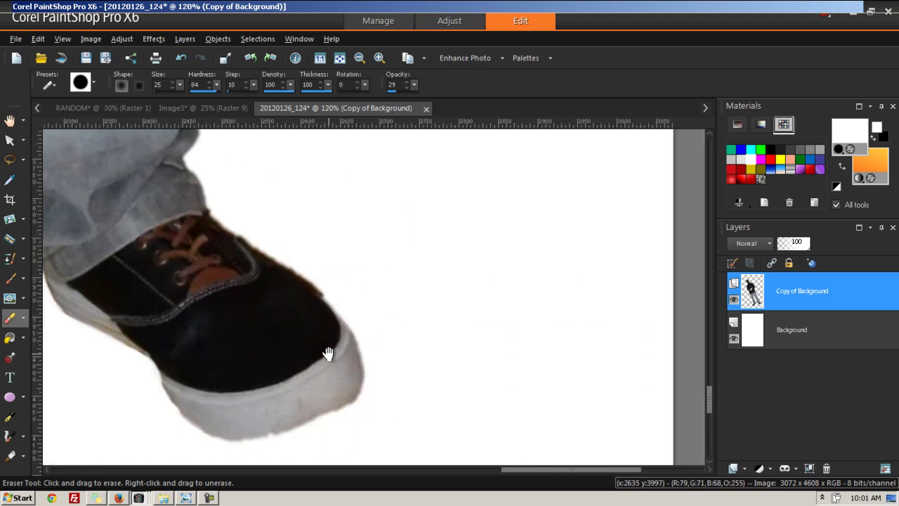
drag(231, 330, 412, 214)
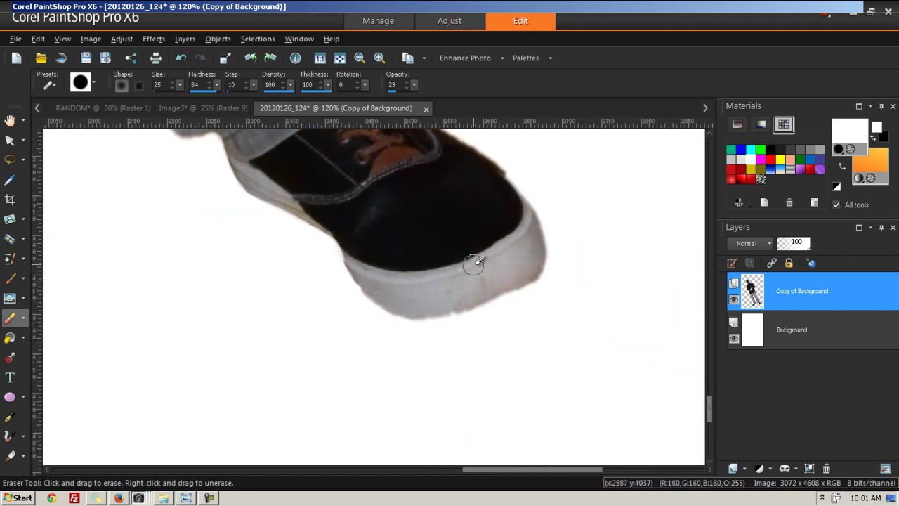
scroll(471, 261, up, 2)
mouse_move(377, 328)
mouse_down()
mouse_move(439, 327)
mouse_move(523, 301)
mouse_move(564, 265)
mouse_move(513, 284)
mouse_up()
mouse_move(357, 322)
mouse_down()
mouse_move(334, 337)
mouse_move(383, 371)
mouse_move(304, 342)
mouse_move(357, 354)
mouse_up()
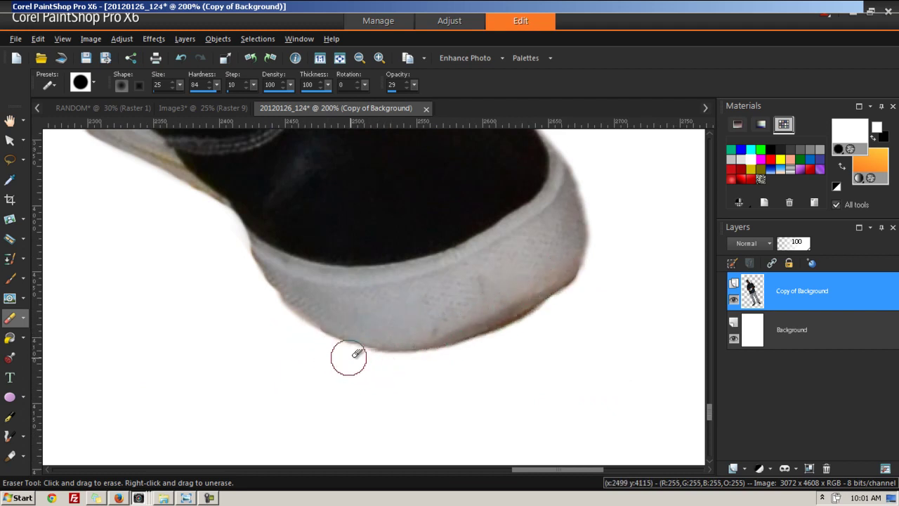
drag(271, 281, 412, 390)
mouse_move(142, 301)
mouse_down()
mouse_move(428, 358)
mouse_move(391, 279)
mouse_move(405, 267)
mouse_move(387, 284)
mouse_move(417, 376)
mouse_move(413, 444)
mouse_up()
scroll(447, 343, down, 5)
scroll(448, 353, down, 3)
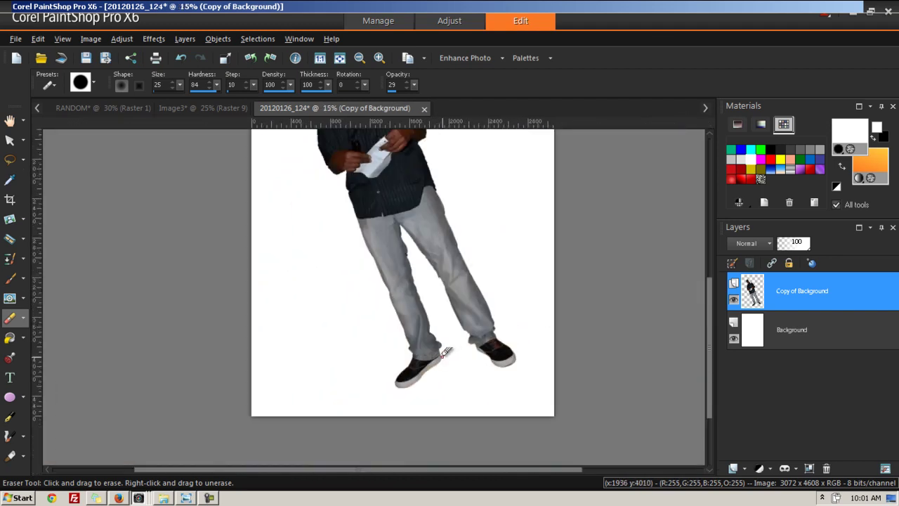
Step: Paste the cut-out man as a new top layer in the STEWY banner
click(10, 141)
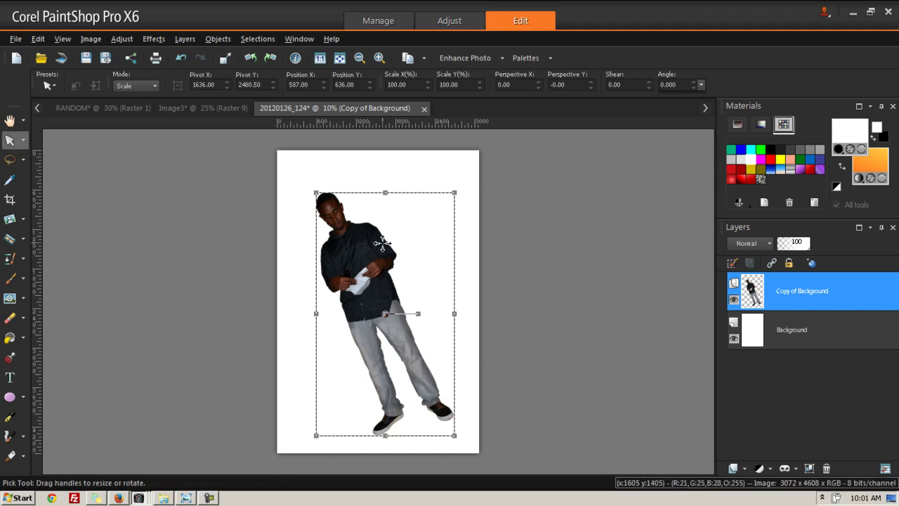
click(703, 320)
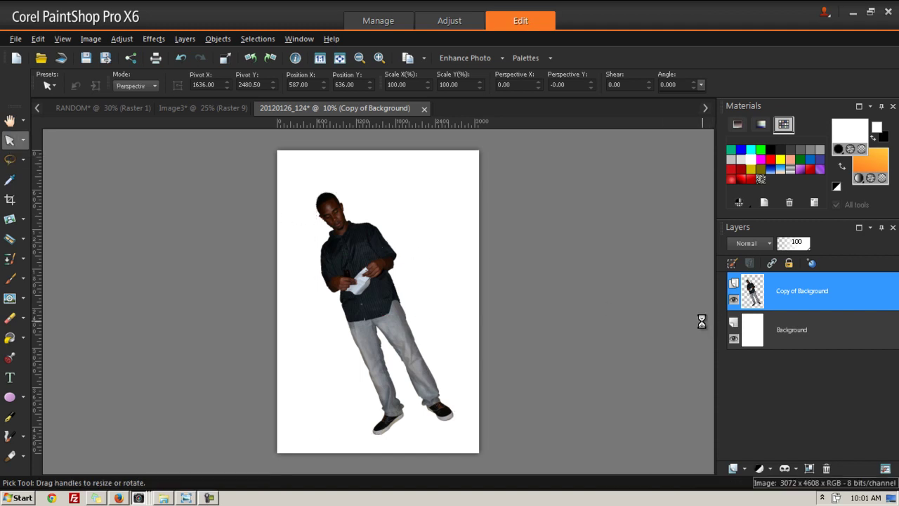
click(115, 108)
click(208, 112)
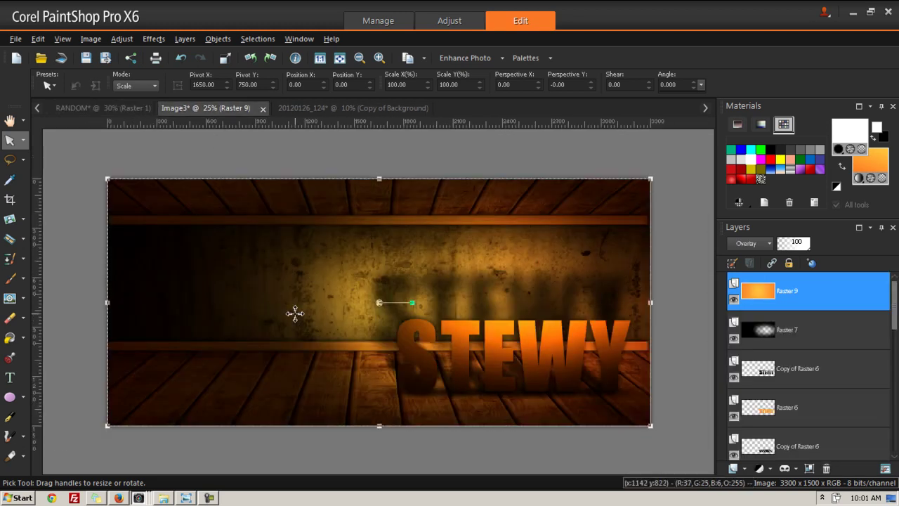
key(ctrl+l)
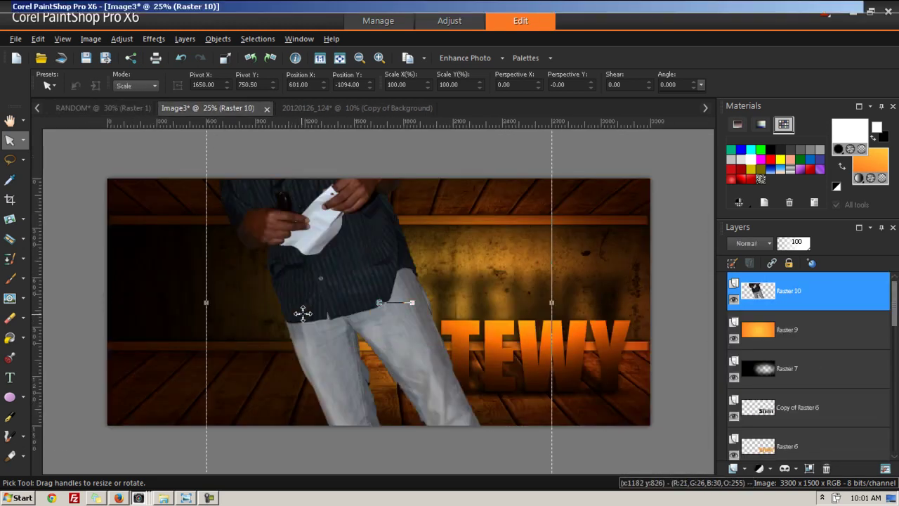
Step: Scale the man to about 32.5%, tilt him about 9 degrees, and move him beside STEWY
scroll(465, 290, down, 3)
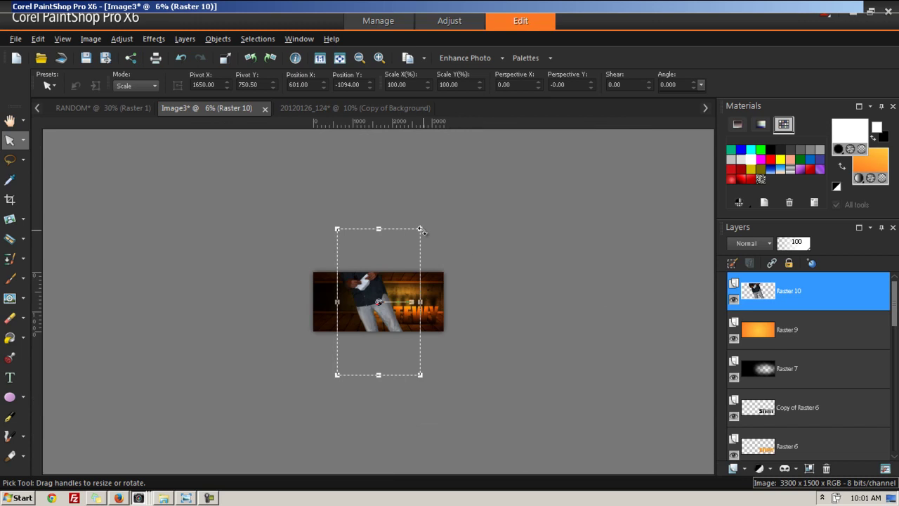
drag(420, 229, 391, 282)
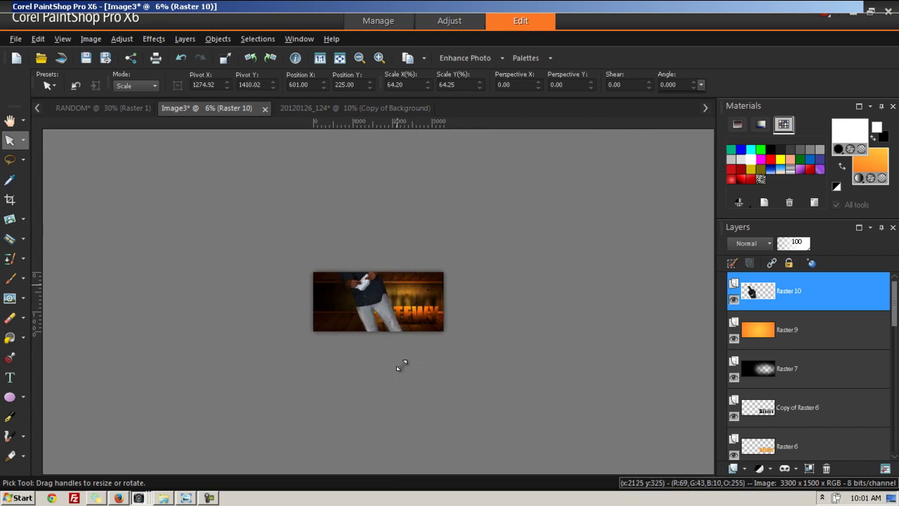
drag(390, 374, 364, 326)
scroll(371, 317, up, 3)
scroll(317, 310, up, 2)
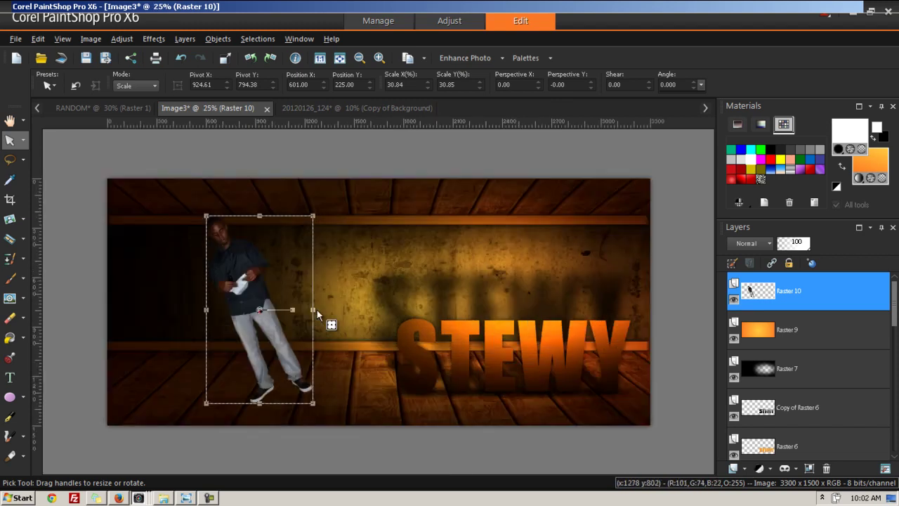
drag(300, 423, 308, 435)
drag(272, 321, 271, 325)
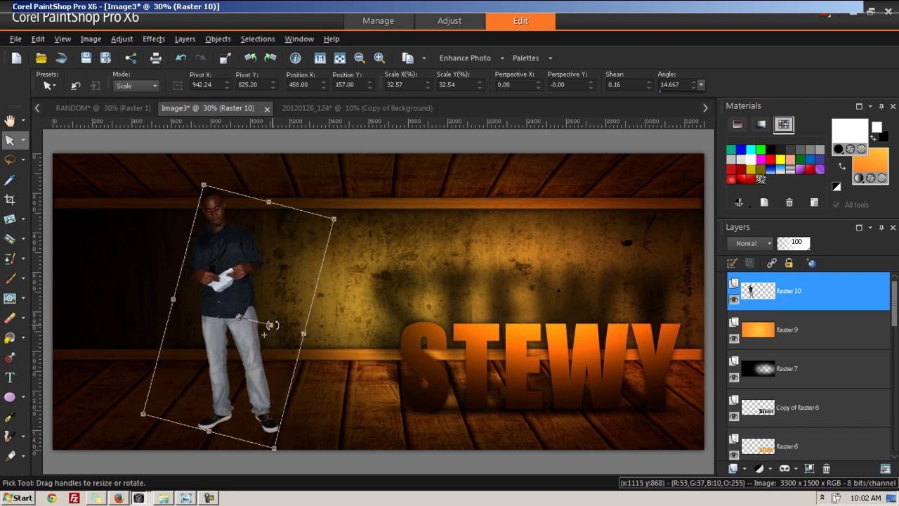
scroll(272, 325, down, 1)
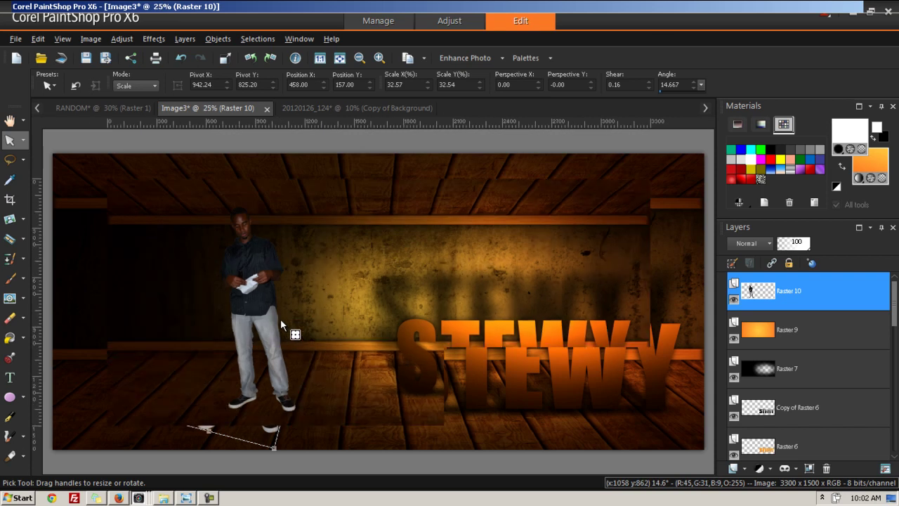
drag(262, 315, 375, 318)
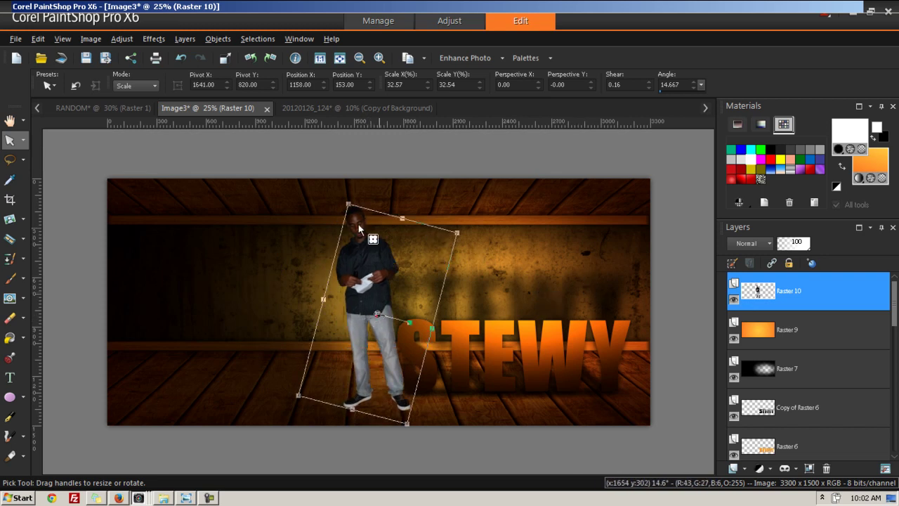
Step: Enlarge the man slightly on Raster 10 and commit the change
click(749, 326)
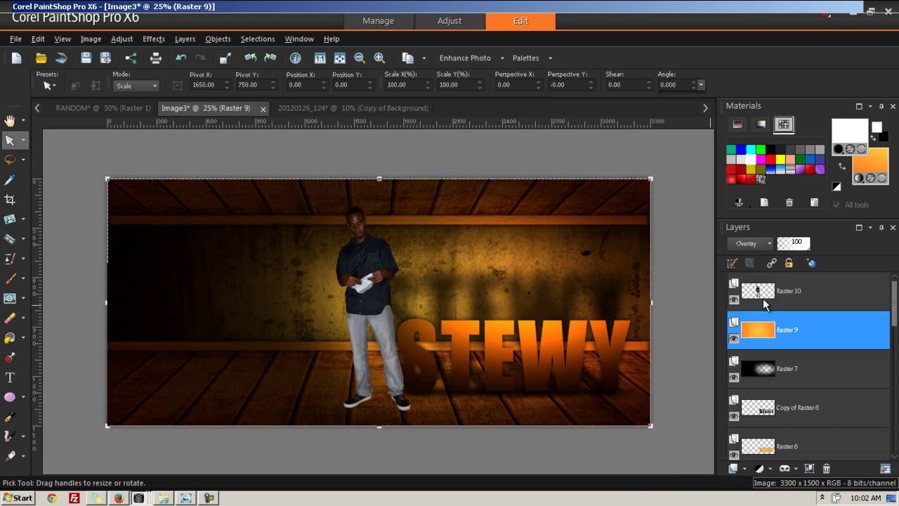
click(763, 298)
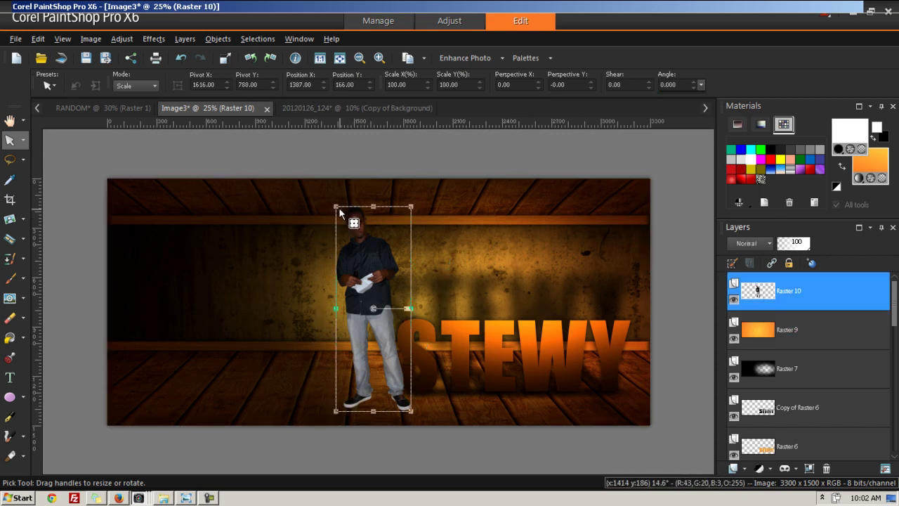
drag(335, 206, 332, 201)
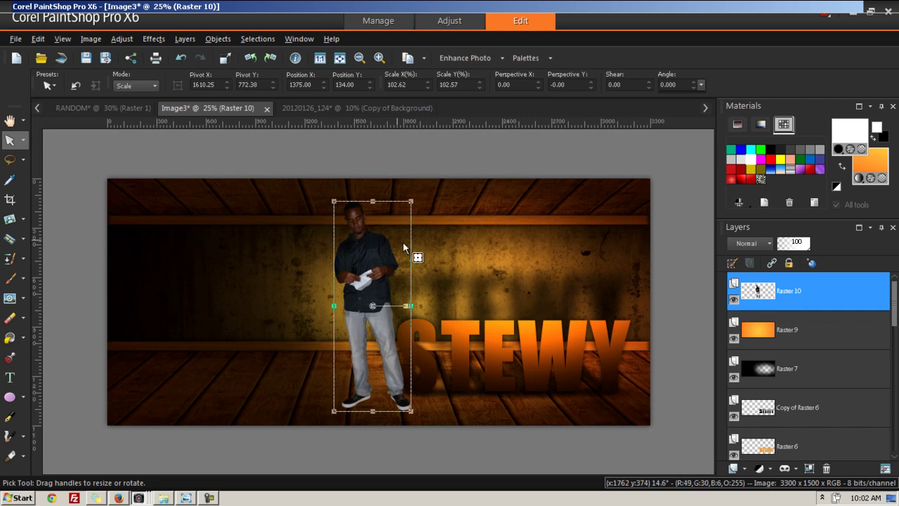
click(466, 264)
click(394, 367)
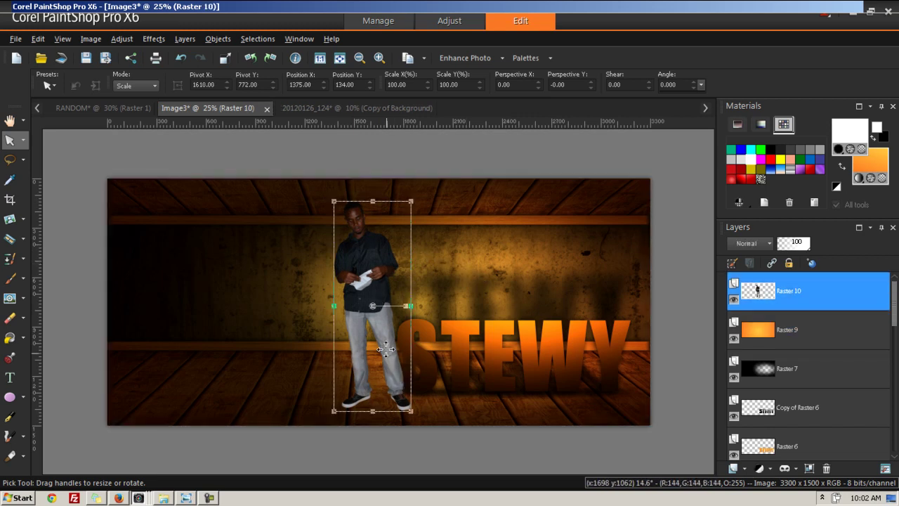
Step: Test the orange overlay at 67% then 100%, put Raster 7 below the man, and nudge him up-left
click(769, 332)
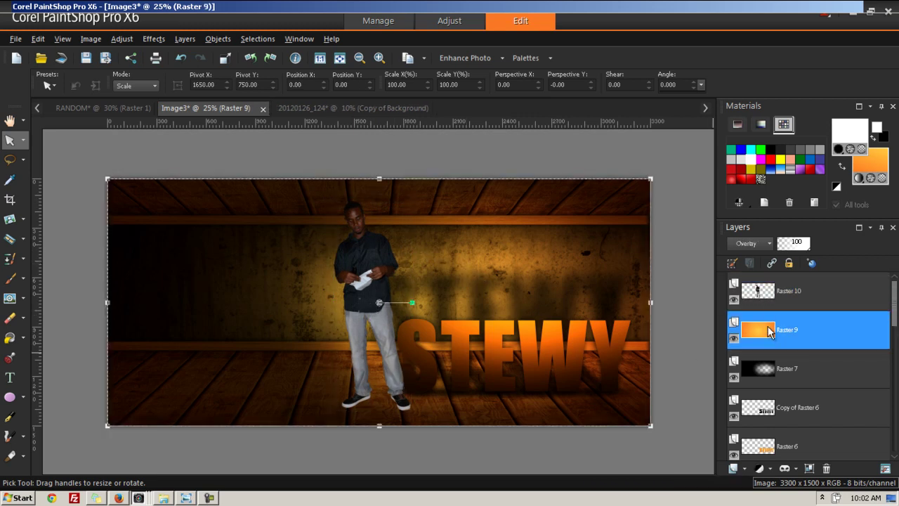
drag(763, 300, 764, 385)
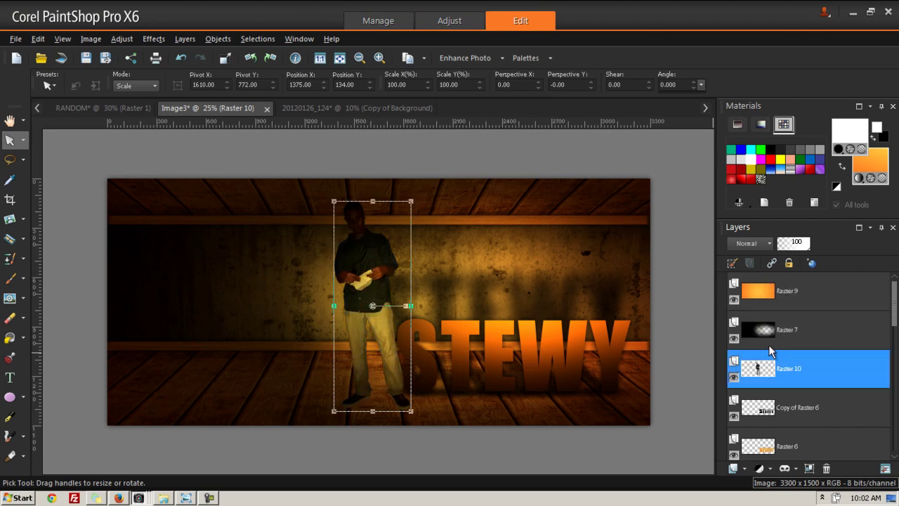
mouse_move(770, 351)
click(767, 294)
drag(798, 250, 764, 423)
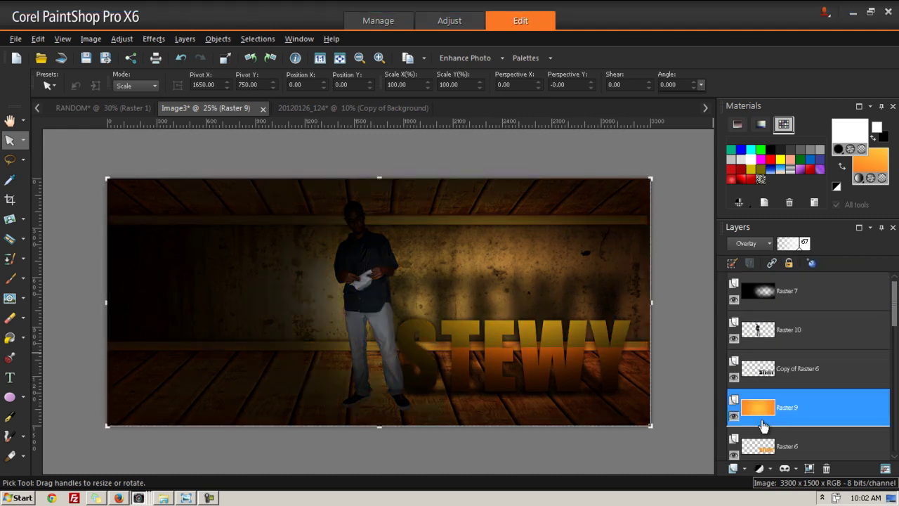
drag(772, 368, 772, 367)
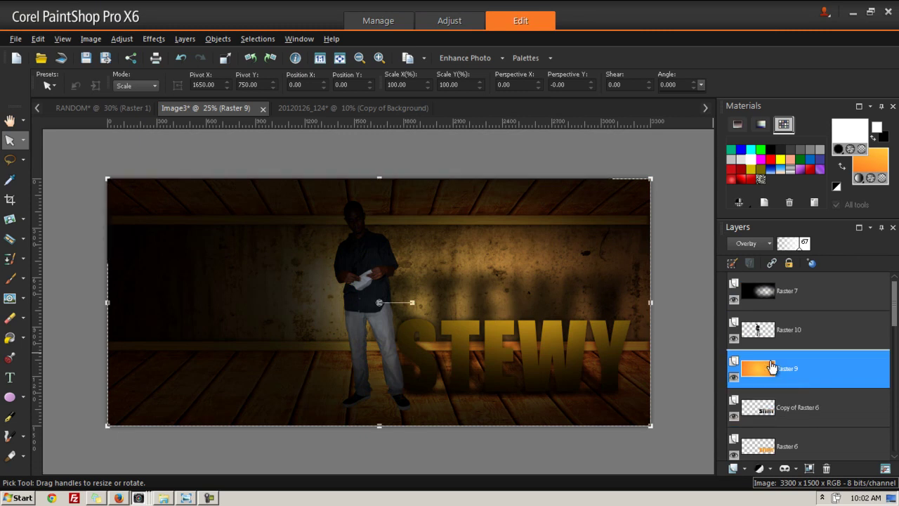
drag(803, 244, 819, 245)
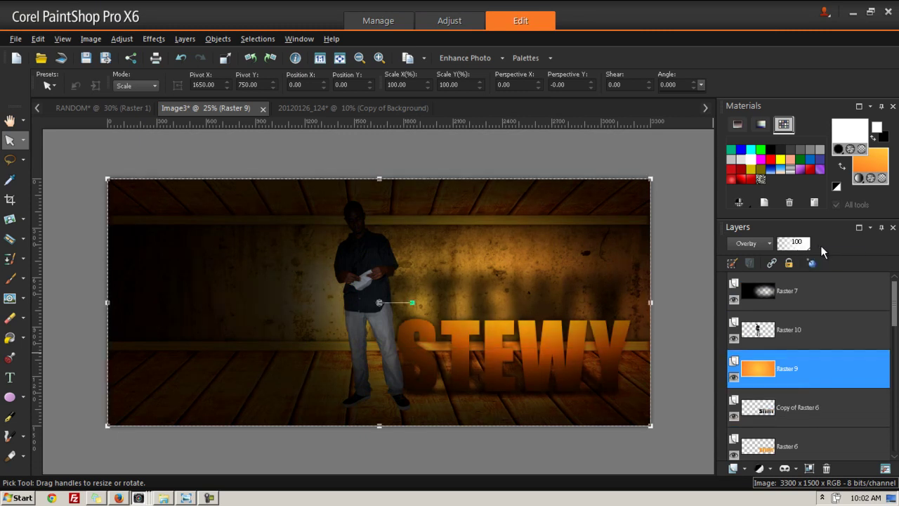
drag(771, 303, 773, 343)
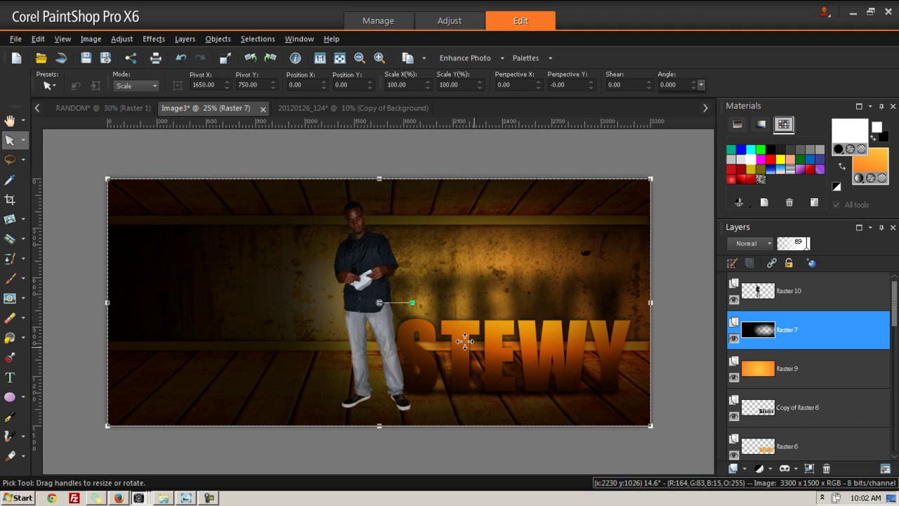
click(358, 274)
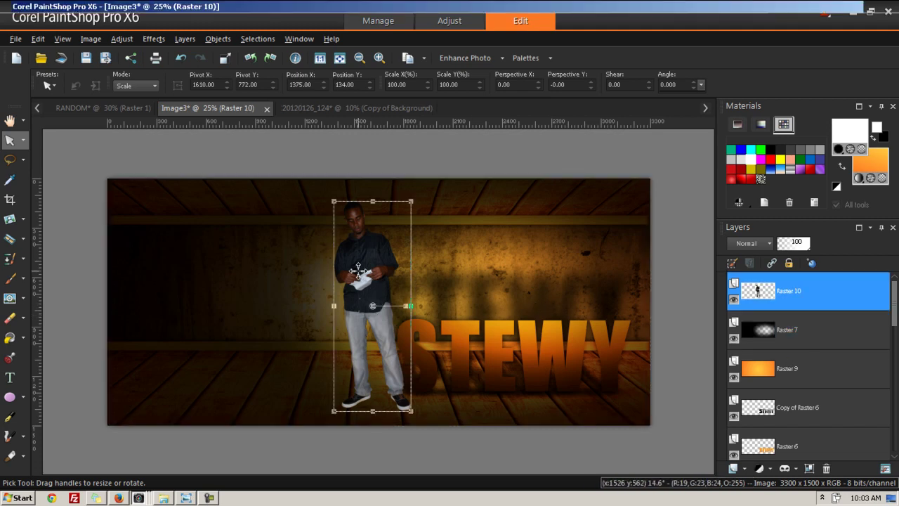
drag(362, 271, 359, 269)
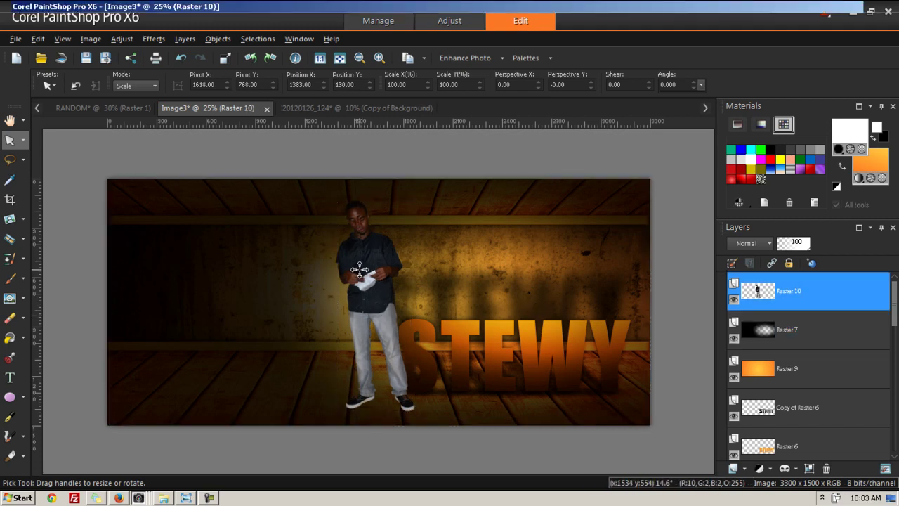
Step: Duplicate Raster 10 and blacken the copy with brightness -255
right_click(770, 293)
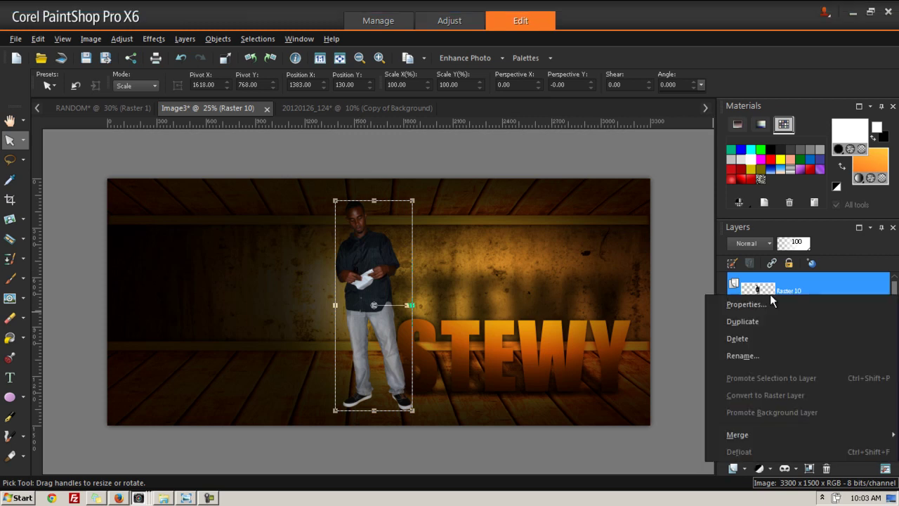
click(761, 320)
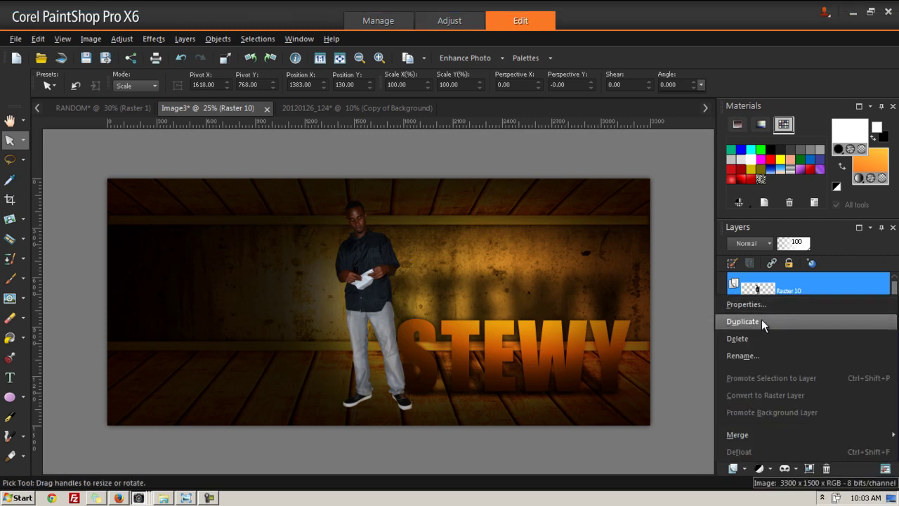
click(122, 38)
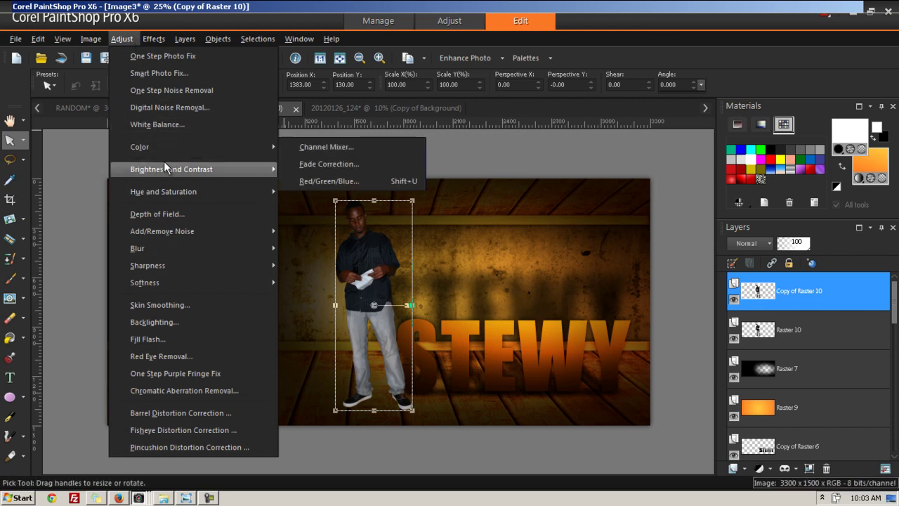
mouse_move(168, 168)
click(320, 169)
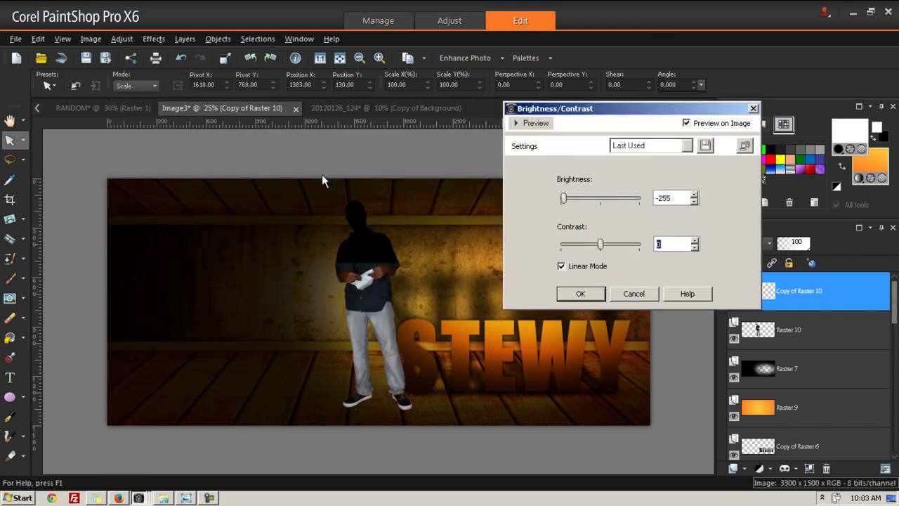
click(587, 294)
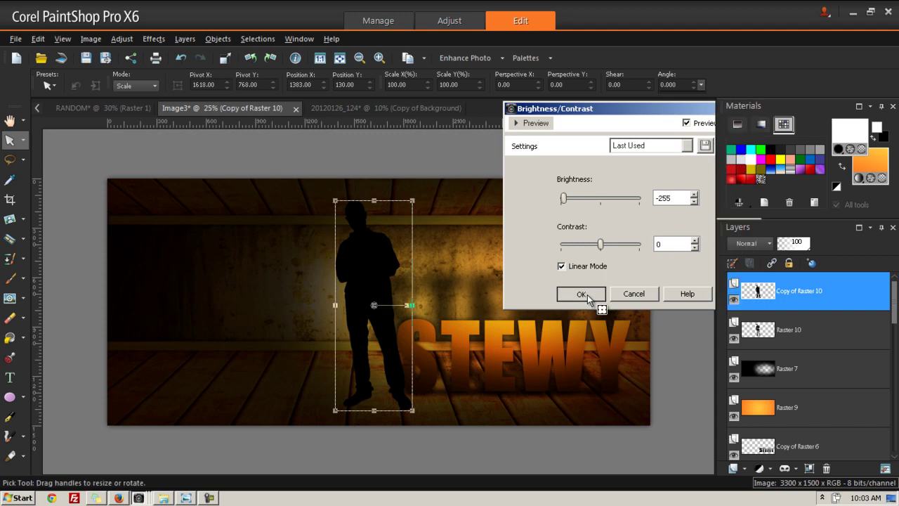
Step: Apply a radius 17 Gaussian Blur to the silhouette and move it beneath the man
click(118, 37)
mouse_move(90, 40)
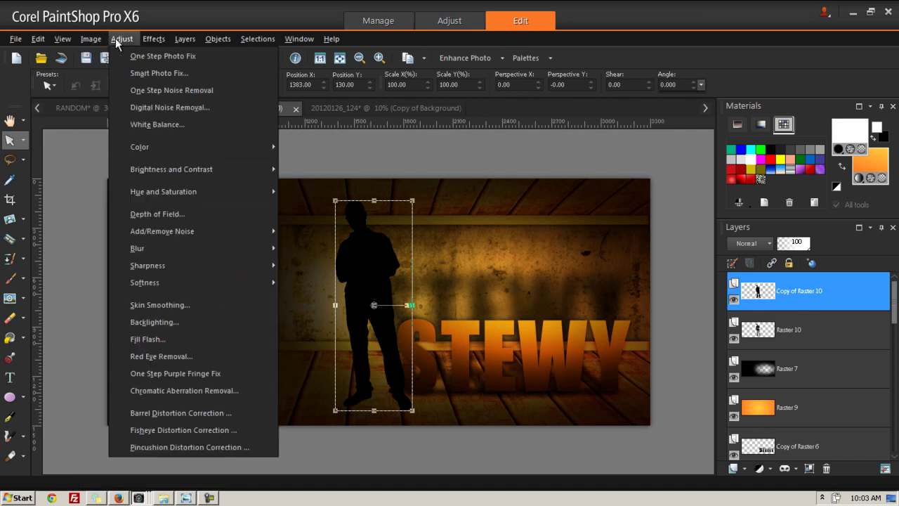
mouse_move(202, 246)
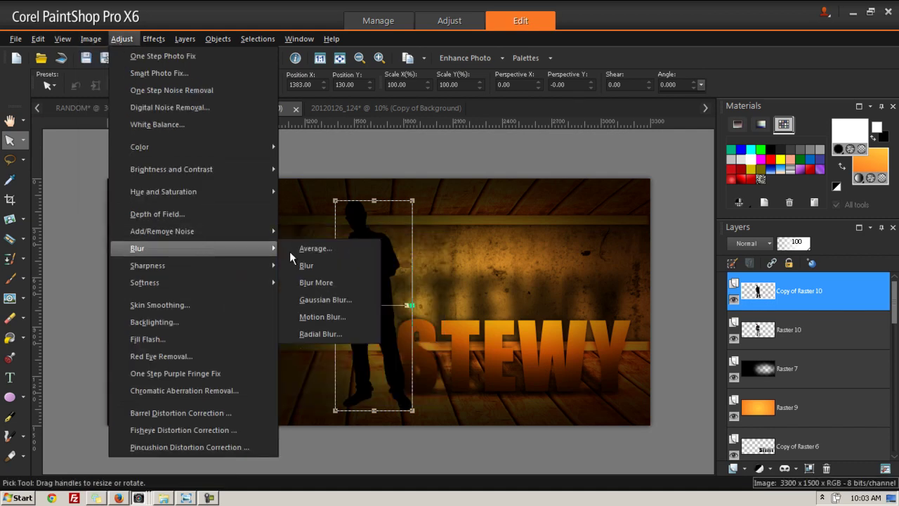
click(338, 298)
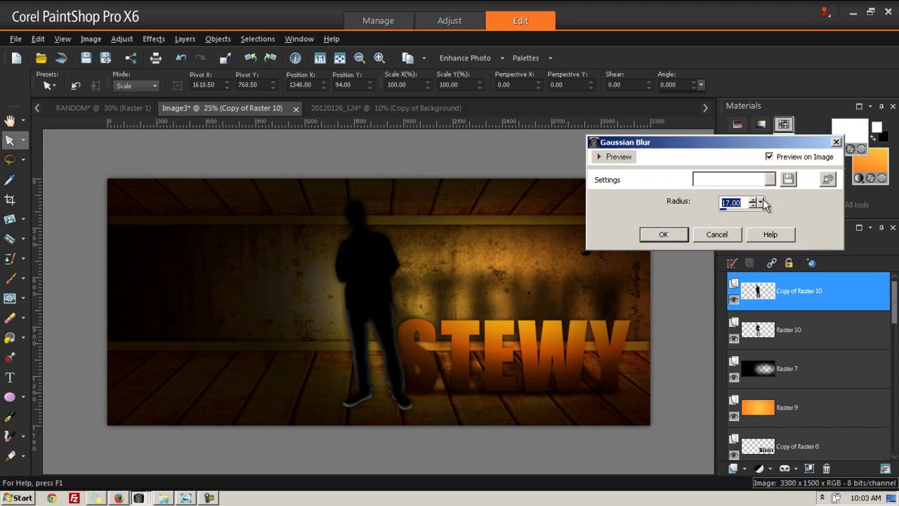
click(665, 234)
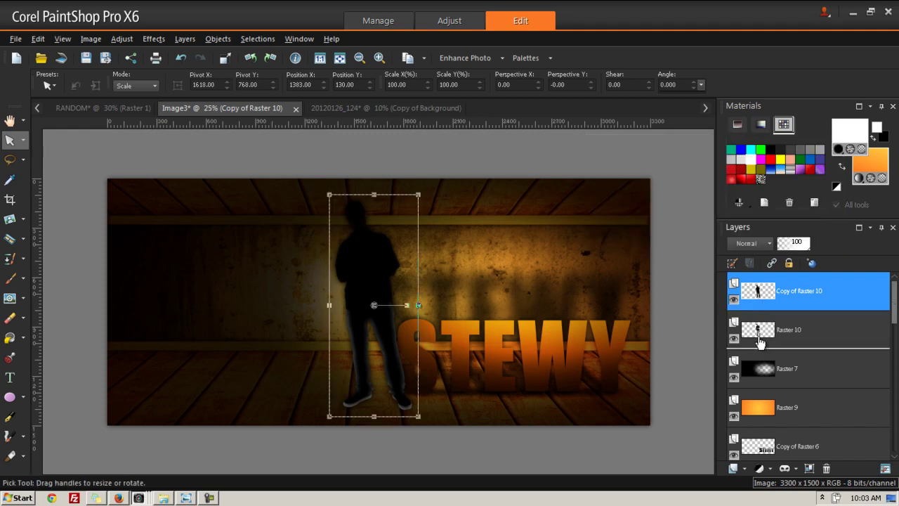
drag(759, 291, 763, 341)
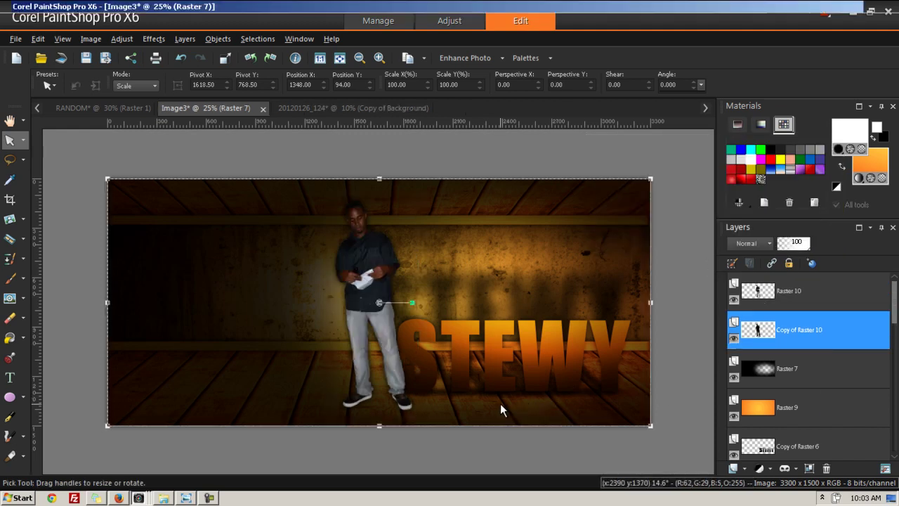
Step: Shift the blurred shadow slightly down and reselect Copy of Raster 10 under the man's layer
click(415, 426)
scroll(413, 426, up, 4)
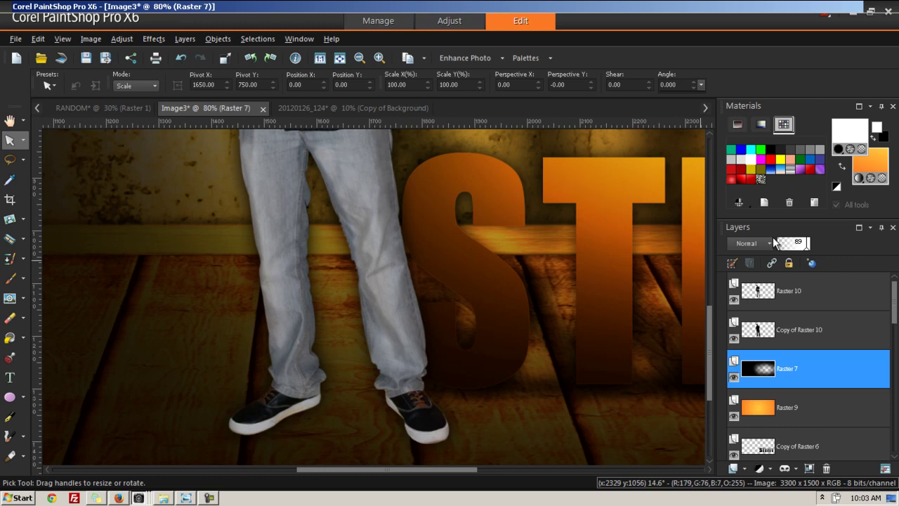
click(766, 291)
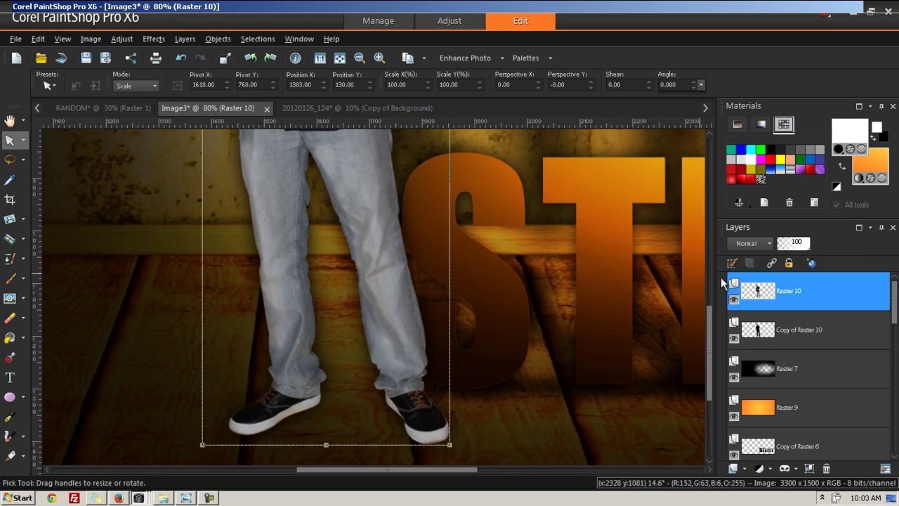
click(728, 330)
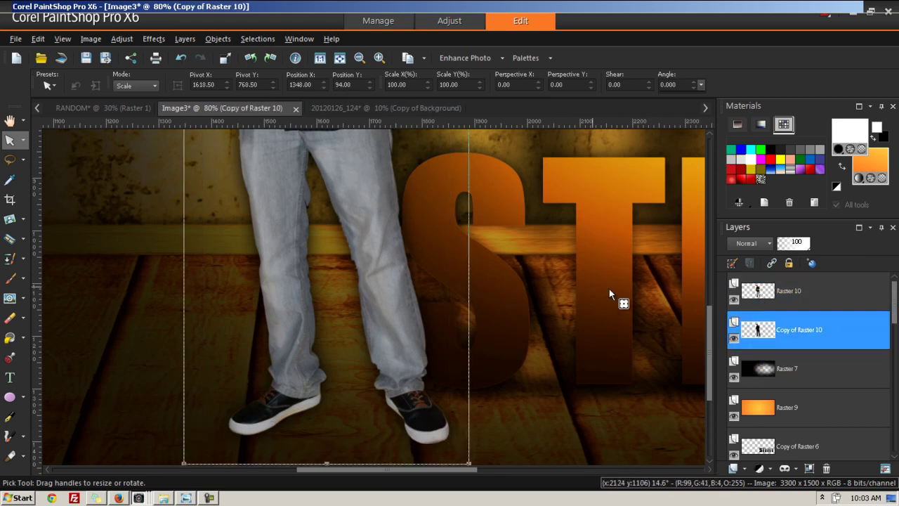
scroll(710, 322, up, 1)
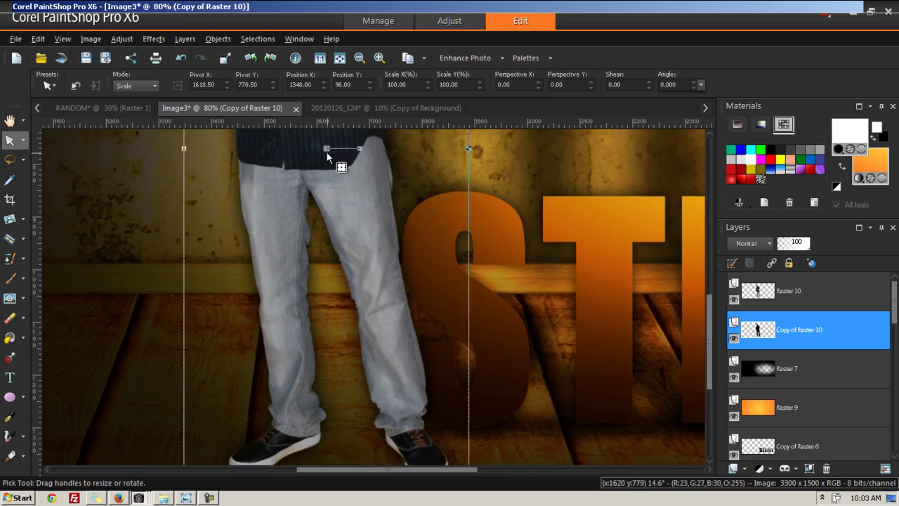
drag(326, 151, 328, 158)
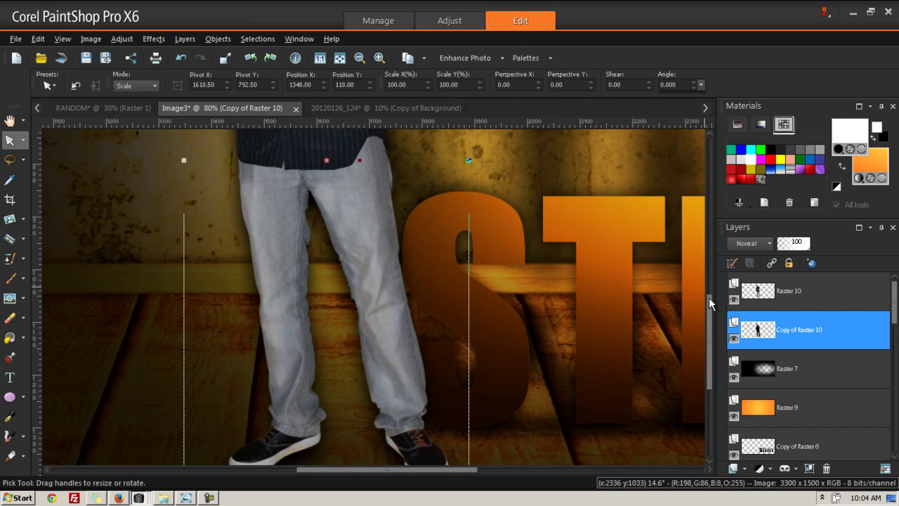
drag(709, 297, 711, 322)
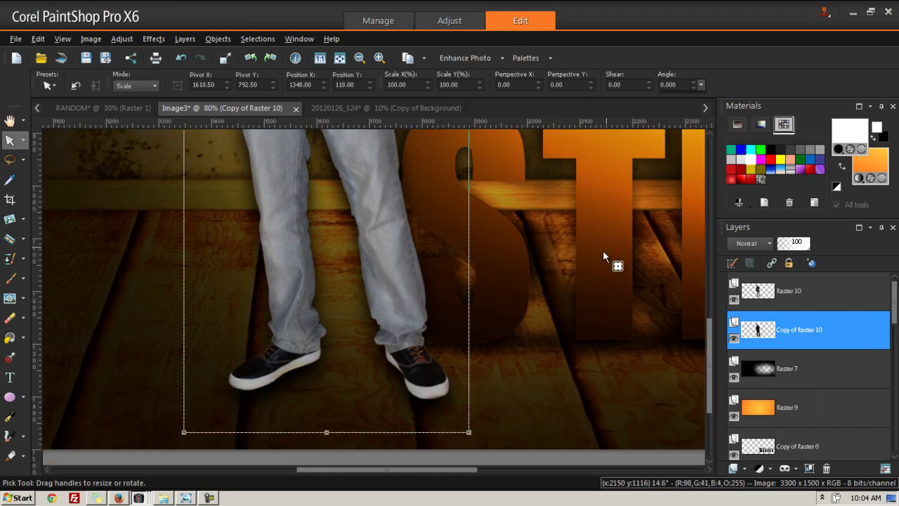
click(558, 297)
scroll(558, 297, down, 3)
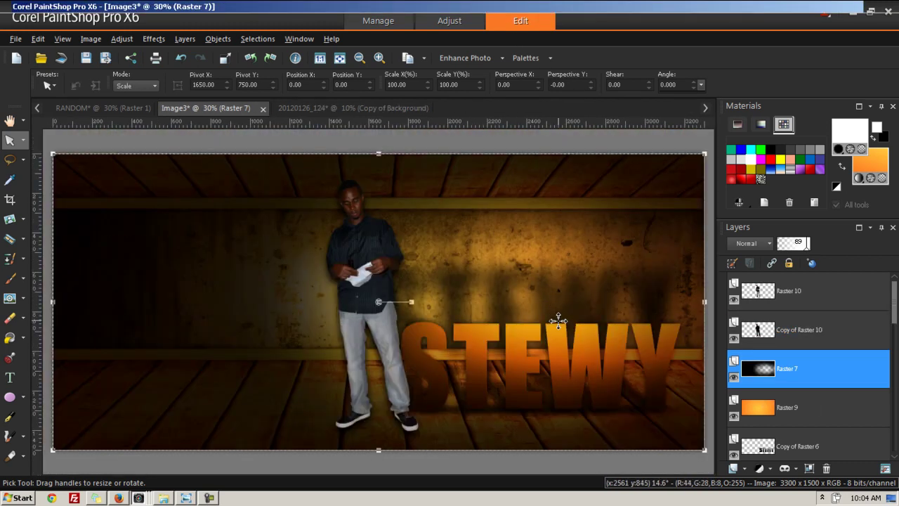
click(762, 332)
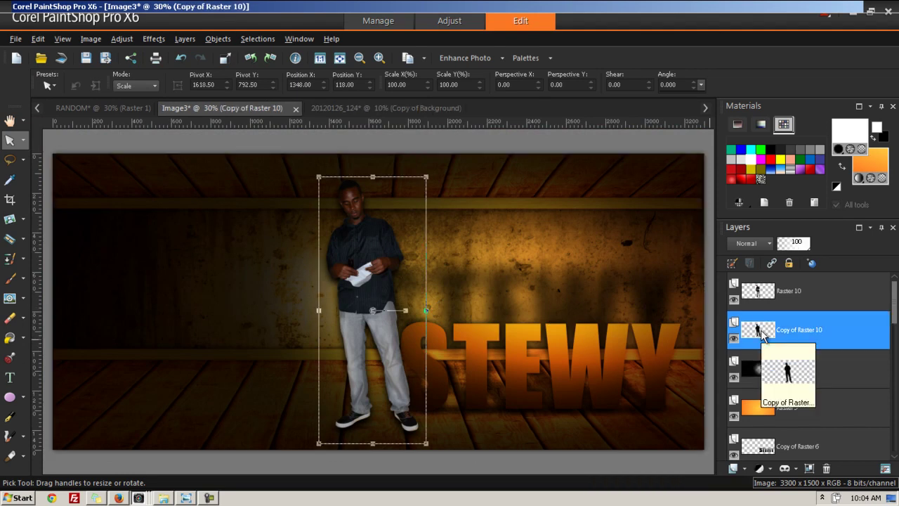
Step: Erase the man from Copy of Raster 10 with a 365 px eraser
click(9, 320)
drag(180, 84, 210, 104)
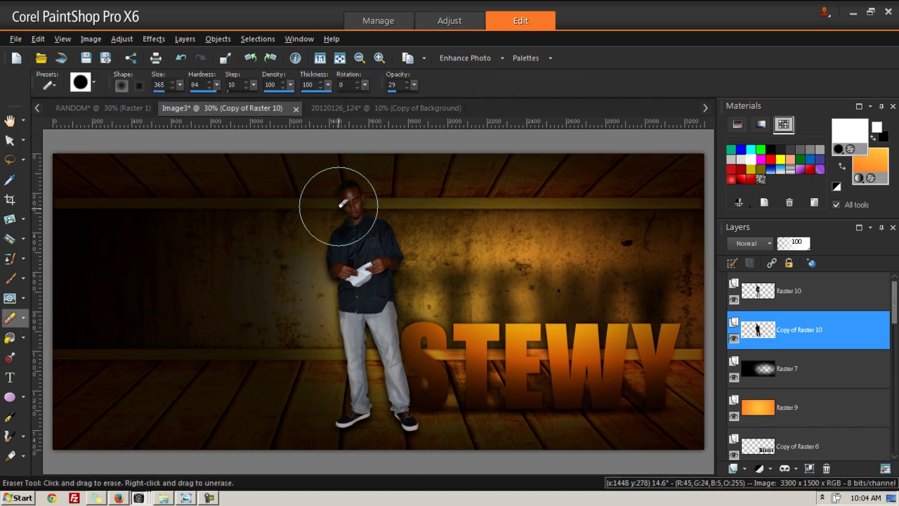
mouse_move(395, 334)
mouse_down()
mouse_move(363, 351)
mouse_move(426, 402)
mouse_move(362, 372)
mouse_move(362, 363)
mouse_move(405, 326)
mouse_move(429, 333)
mouse_move(425, 360)
mouse_up()
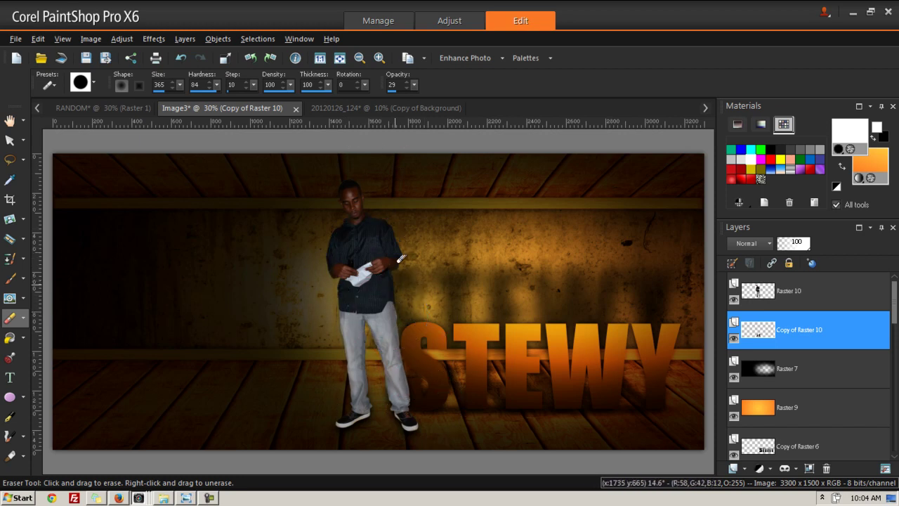
scroll(351, 267, down, 3)
scroll(371, 345, up, 3)
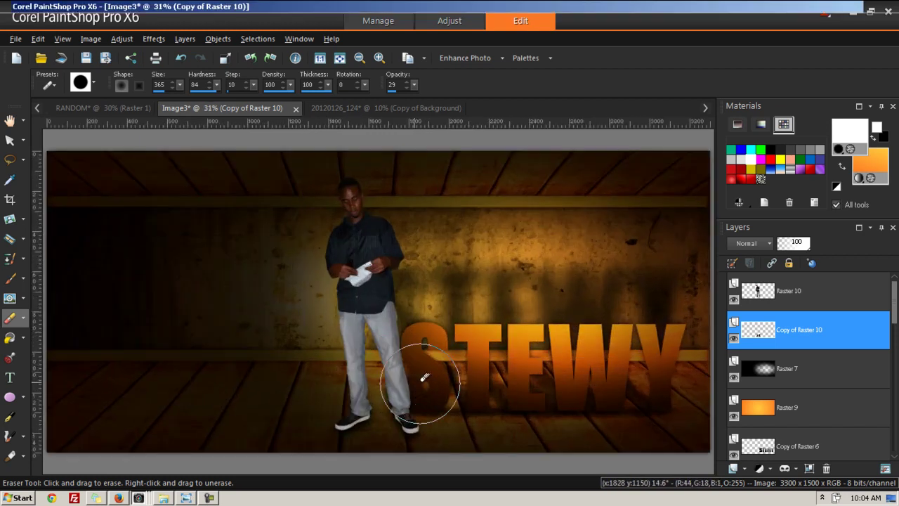
Step: Duplicate Raster 10 and turn the new top copy black with brightness -255
click(763, 301)
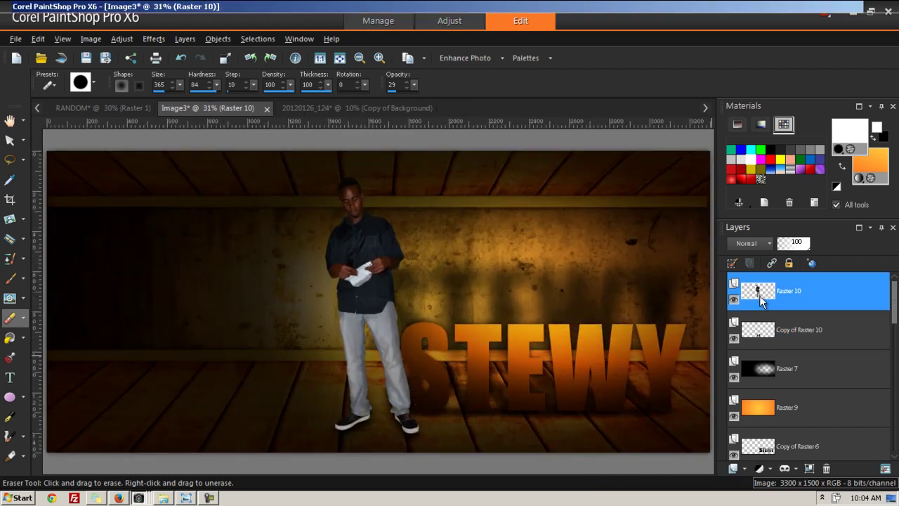
right_click(760, 295)
click(759, 325)
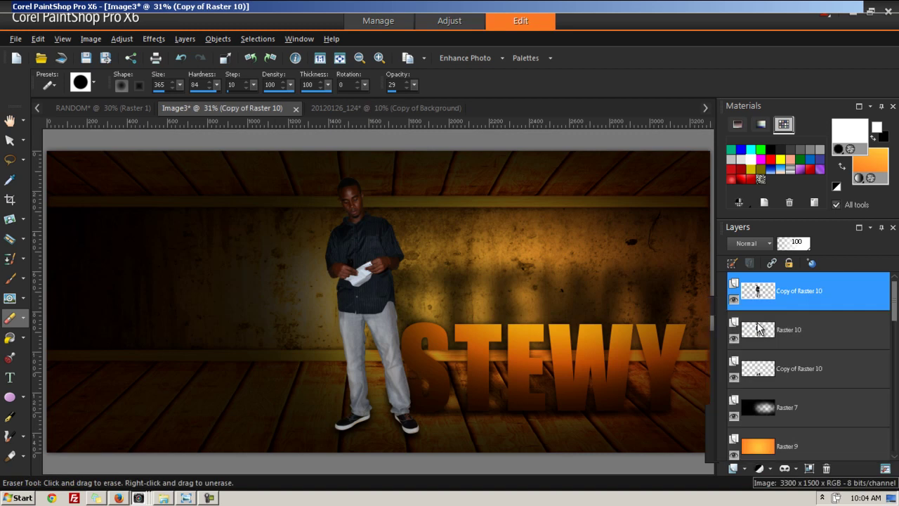
click(763, 330)
click(749, 284)
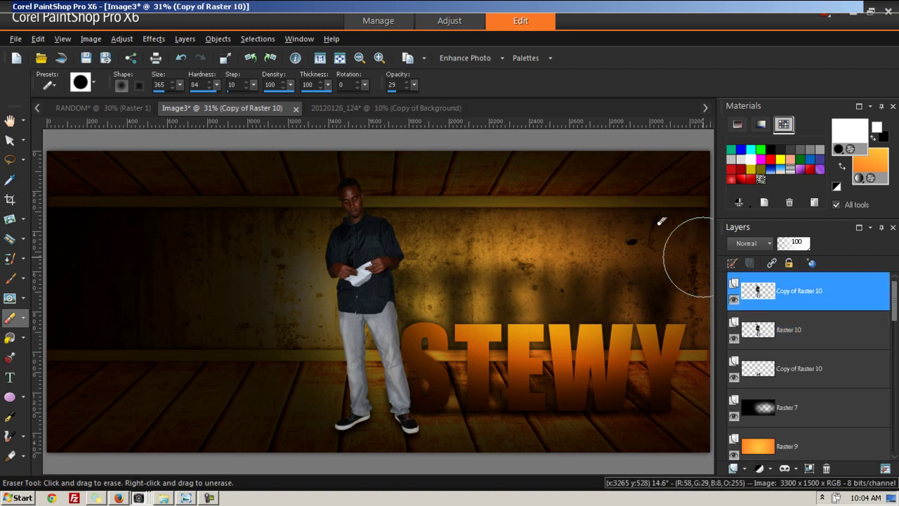
click(121, 40)
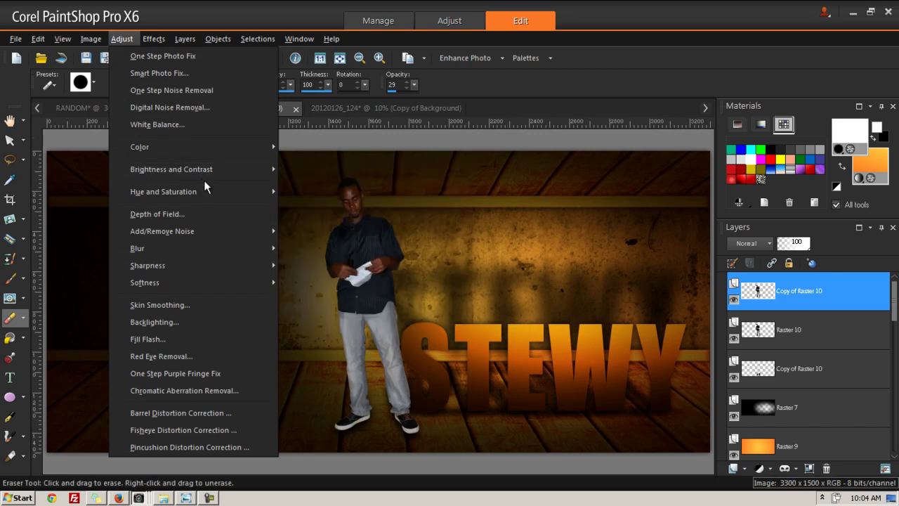
mouse_move(180, 187)
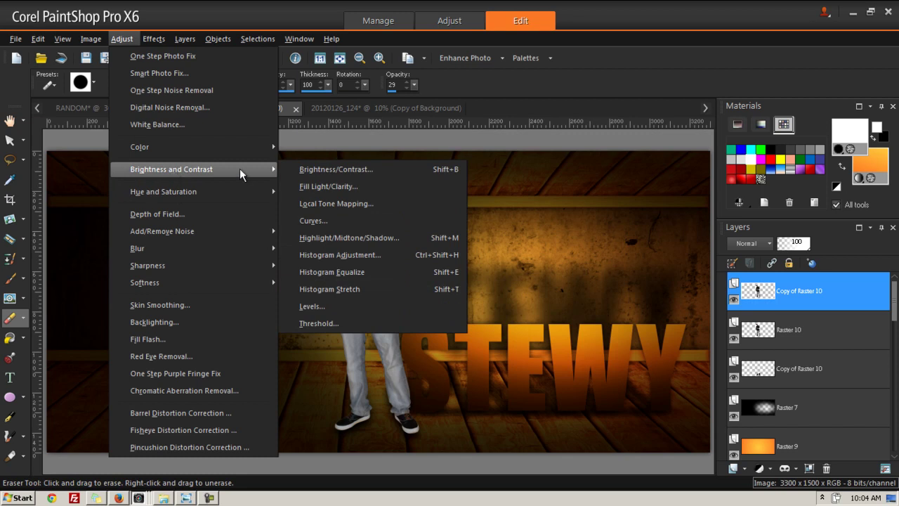
click(336, 169)
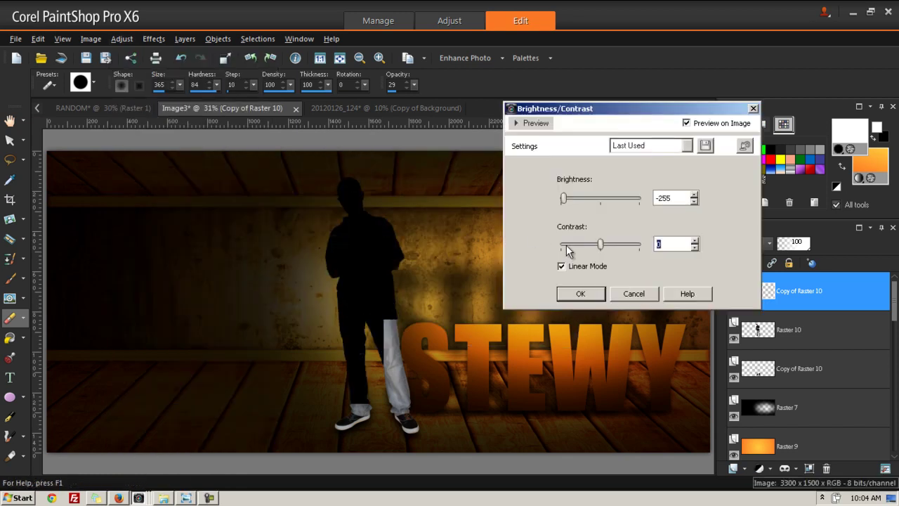
click(578, 293)
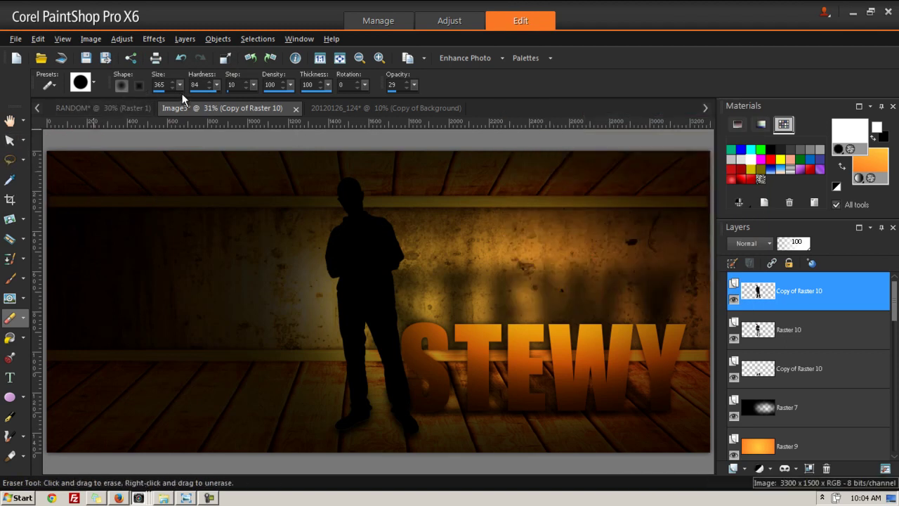
Step: Skew the silhouette flat onto the floor in Free mode and move it below Raster 10
click(9, 140)
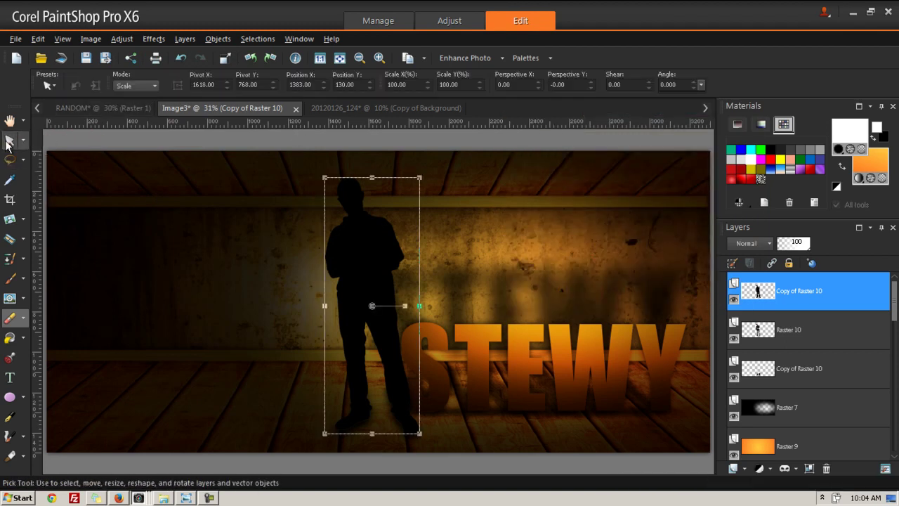
click(138, 86)
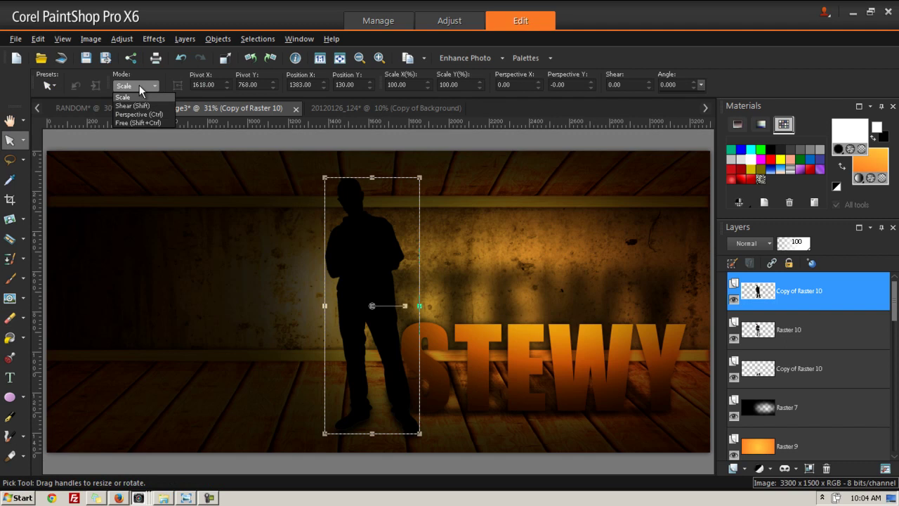
click(136, 123)
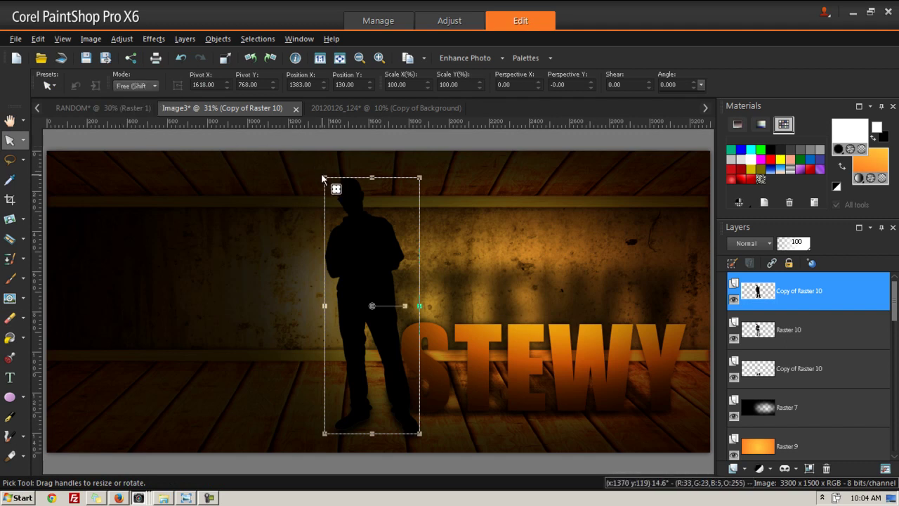
drag(325, 176, 317, 359)
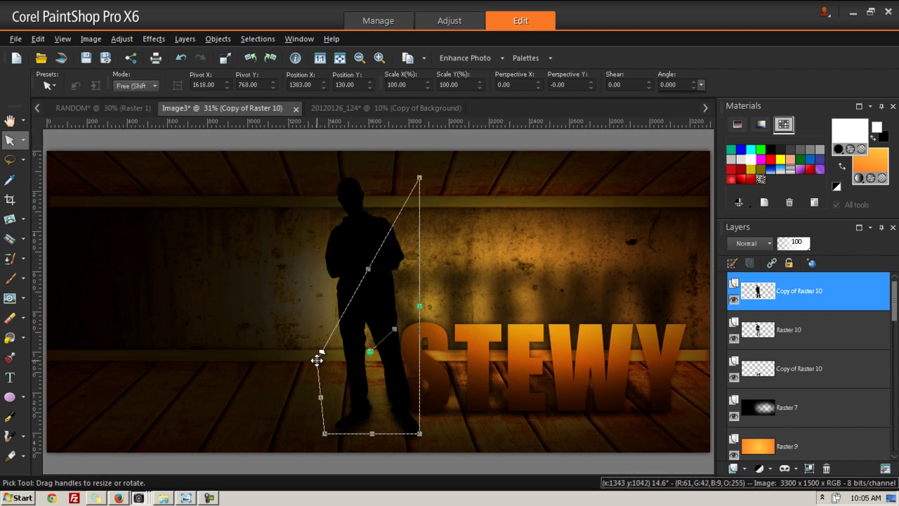
drag(418, 177, 369, 359)
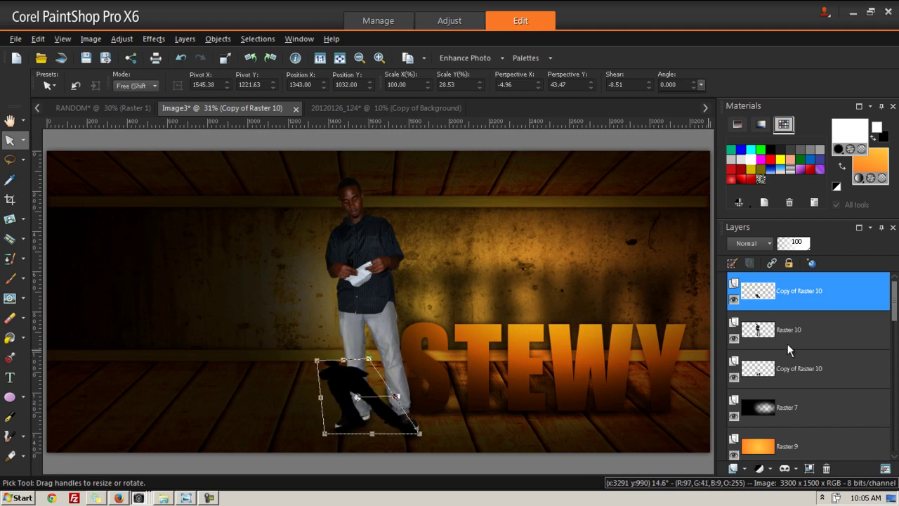
drag(764, 309, 755, 344)
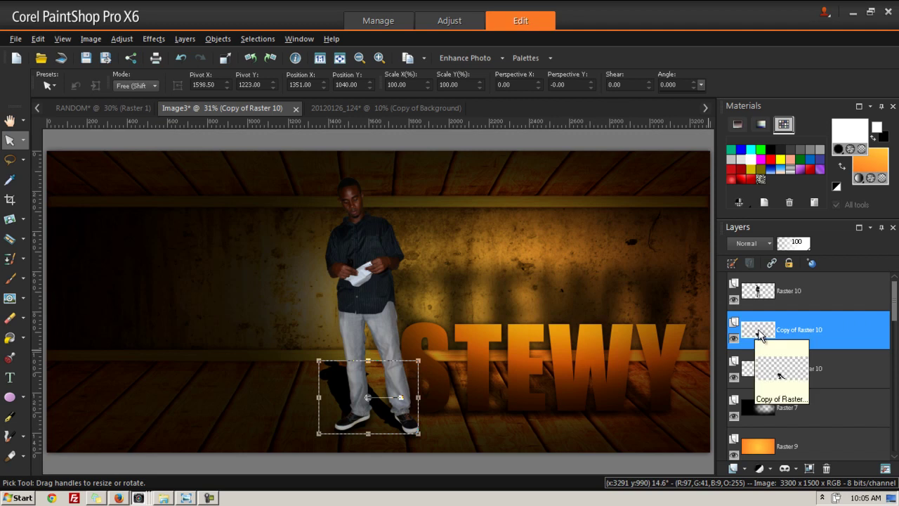
Step: Refine the floor shadow's skew, stretching it up-left and pulling its right side inward
click(759, 370)
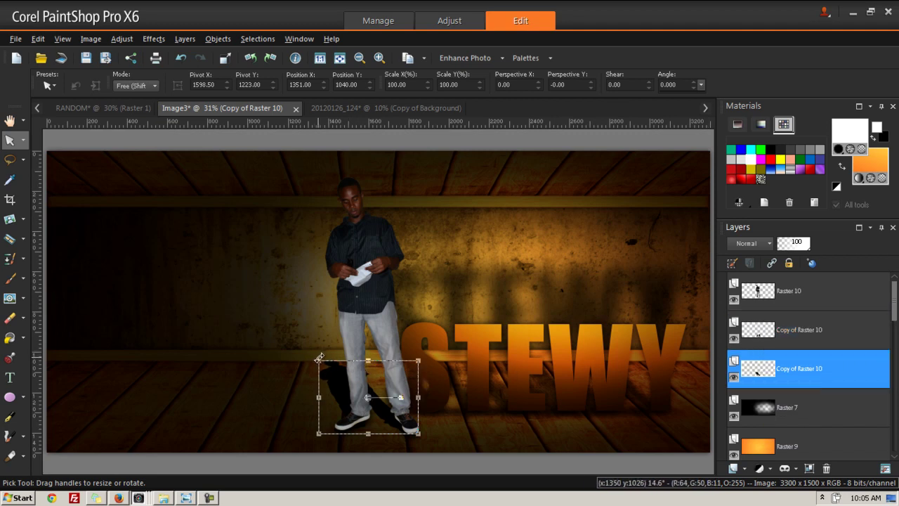
drag(319, 359, 314, 351)
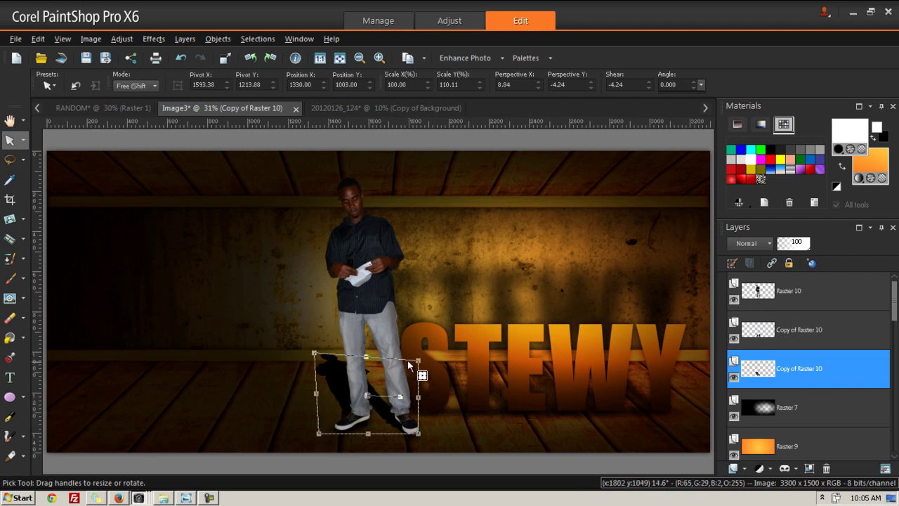
drag(418, 360, 398, 353)
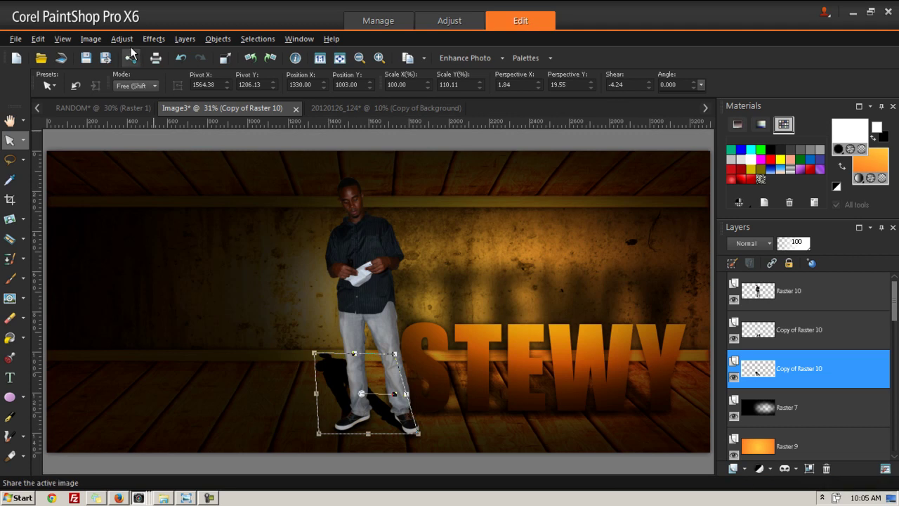
click(102, 40)
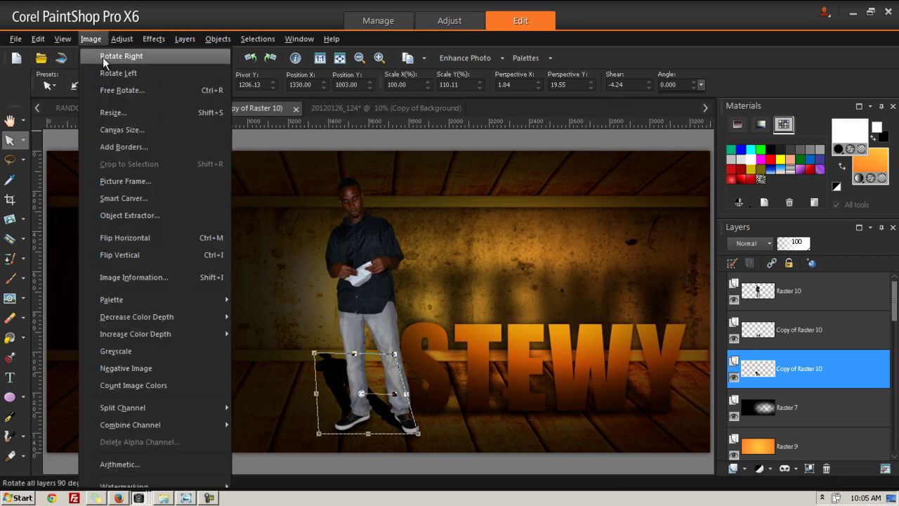
Step: Blur the floor shadow with a radius 25 Gaussian Blur and fade it to about 63% opacity
mouse_move(128, 38)
mouse_move(140, 251)
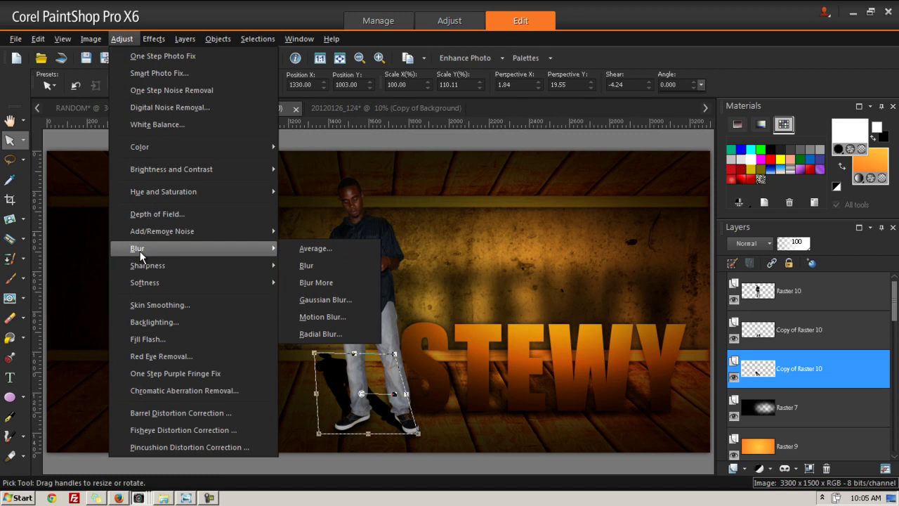
click(355, 301)
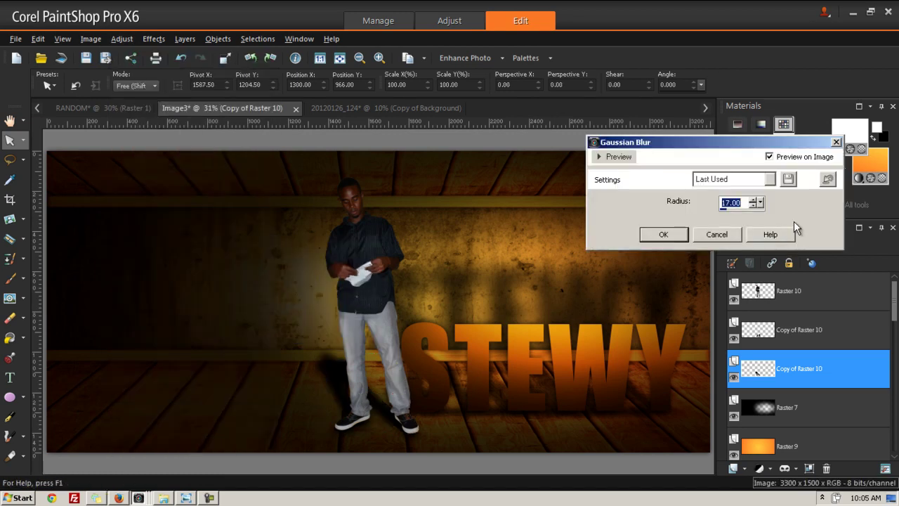
drag(761, 204, 767, 203)
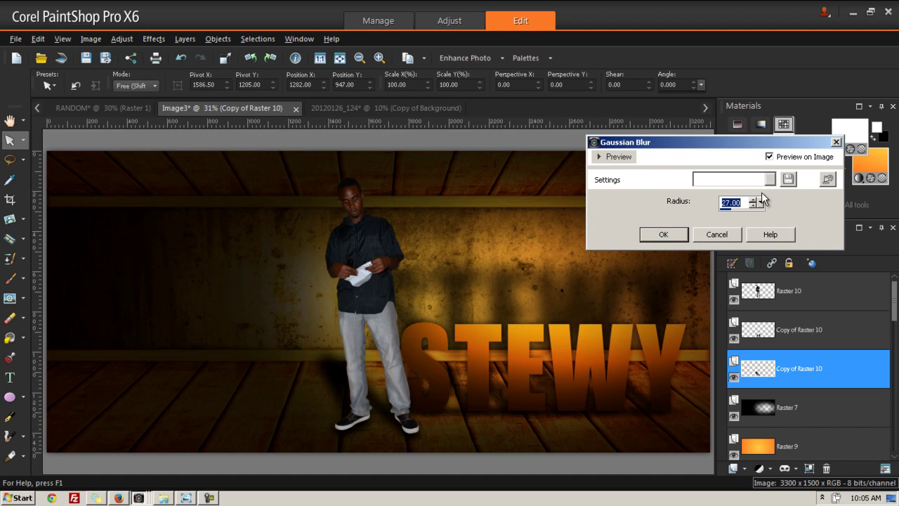
drag(759, 203, 756, 205)
click(663, 235)
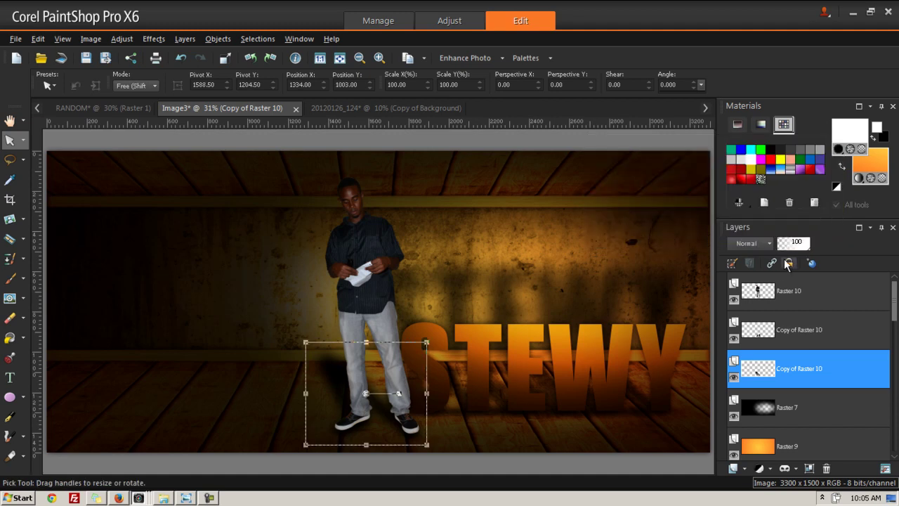
click(796, 245)
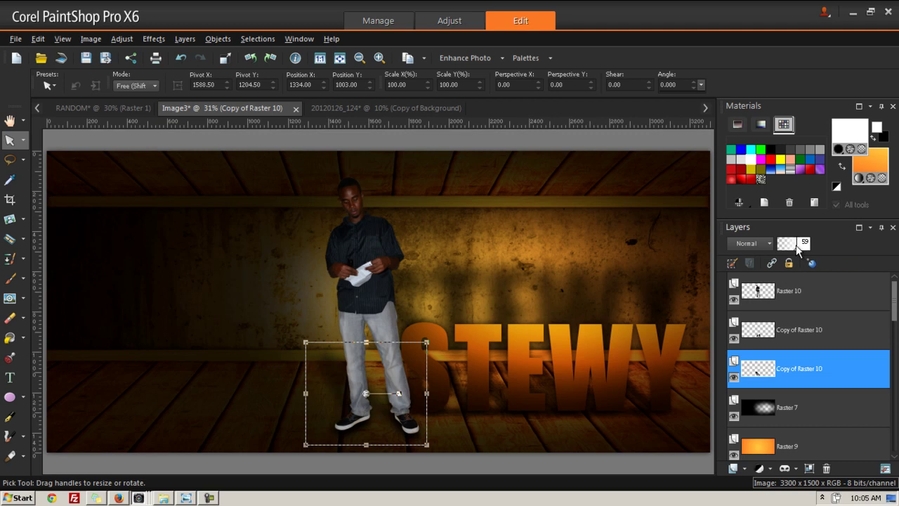
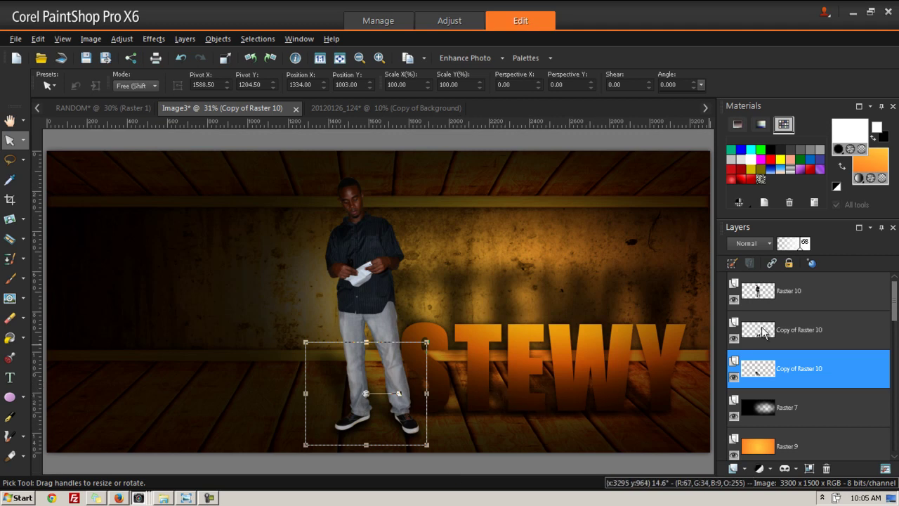
Step: Duplicate the Raster 10 man layer
drag(801, 251, 798, 251)
click(767, 296)
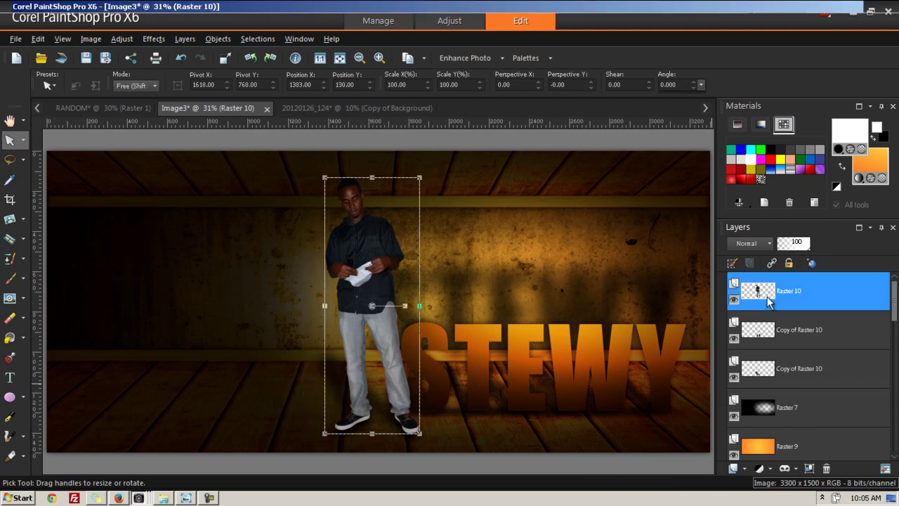
right_click(767, 296)
click(753, 324)
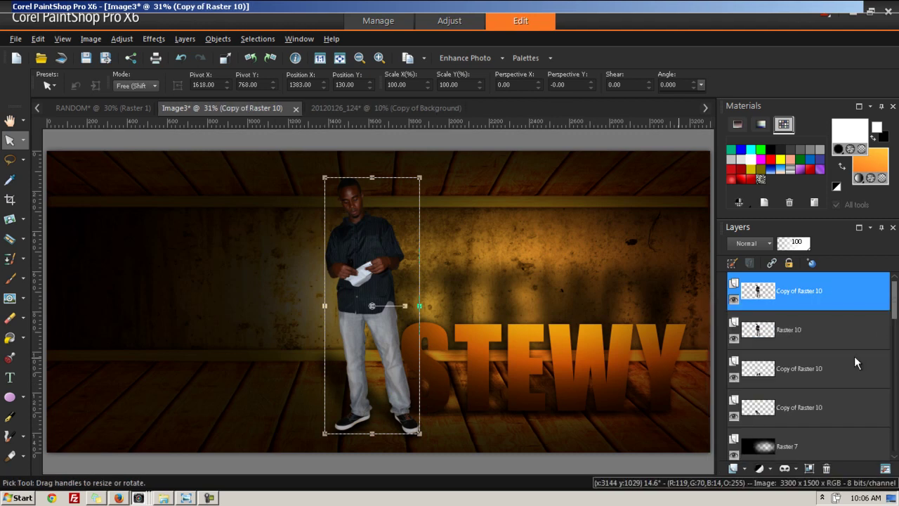
Step: Darken the copy to a black silhouette with Brightness -255 and move it below Raster 10
click(122, 39)
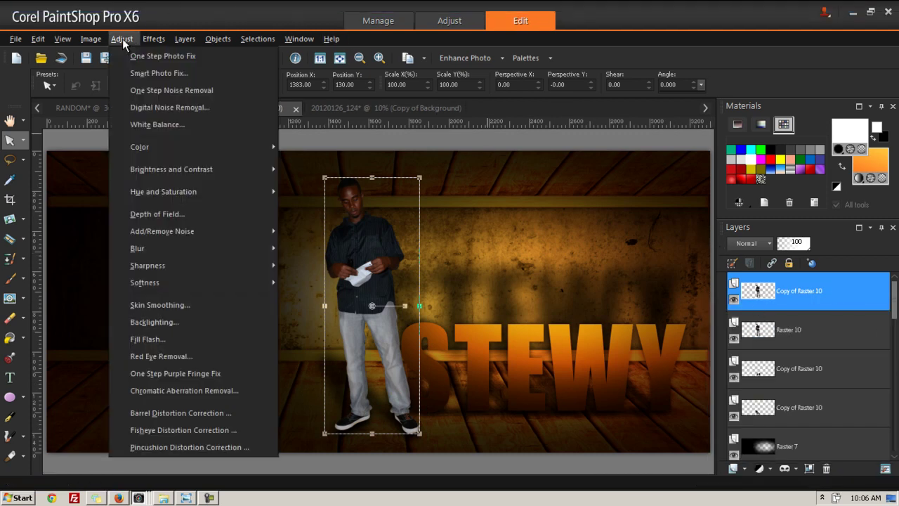
mouse_move(172, 171)
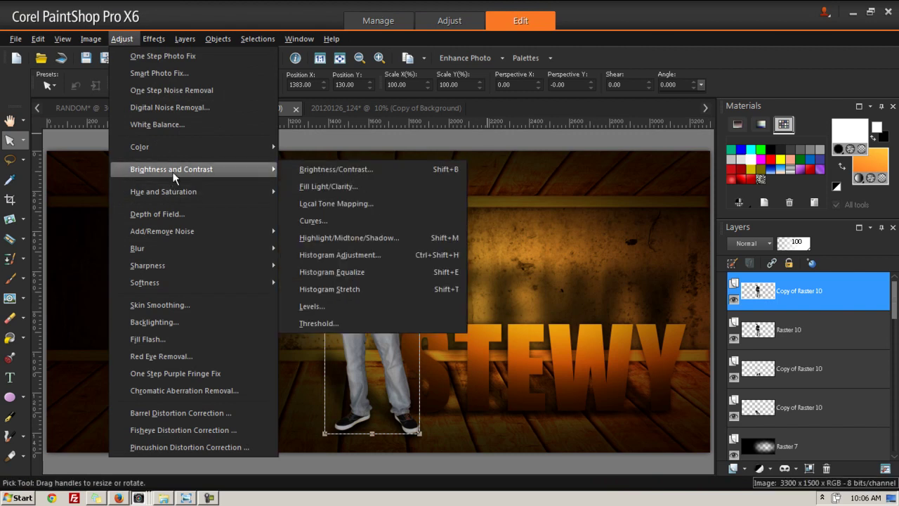
click(321, 173)
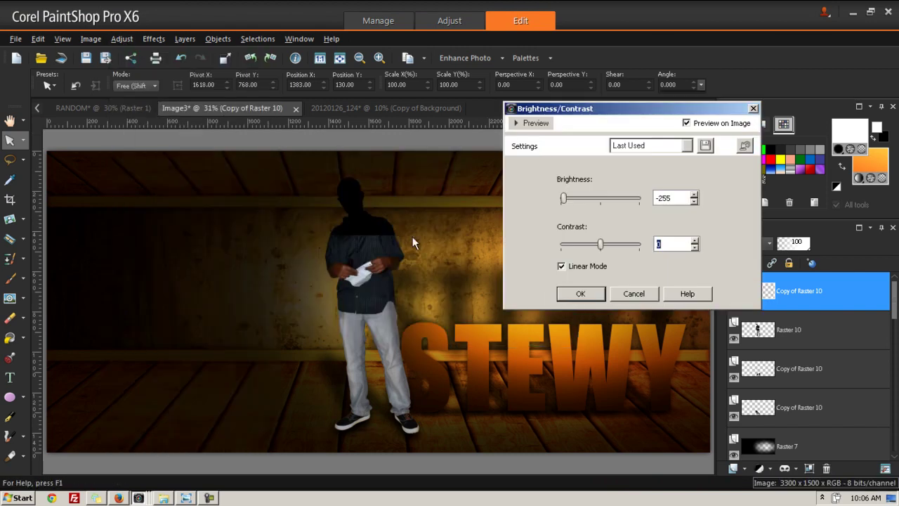
click(587, 290)
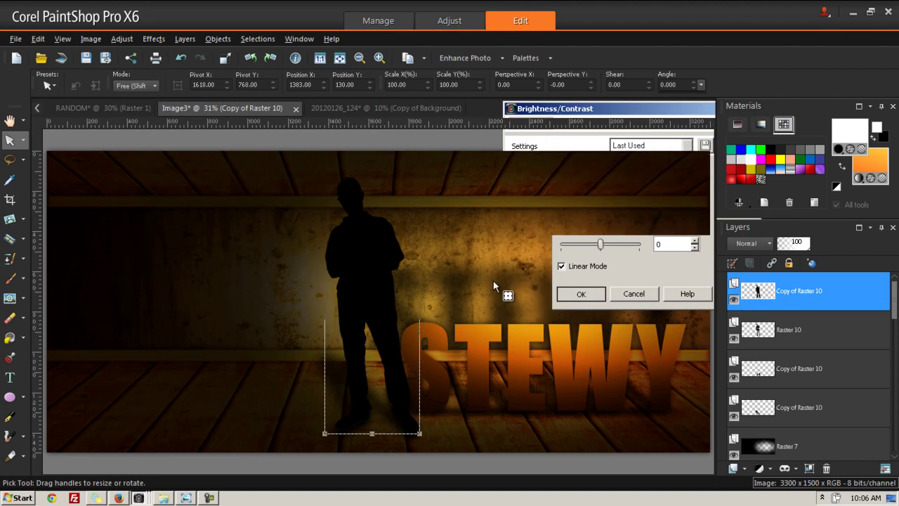
drag(757, 301, 759, 344)
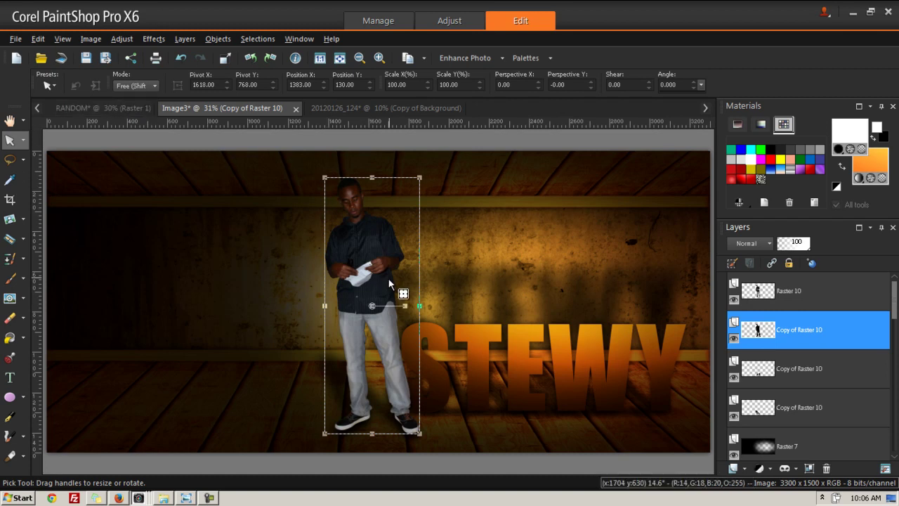
Step: Move the black silhouette up-left behind the man and scale it proportionally to about 71%
drag(373, 304, 344, 288)
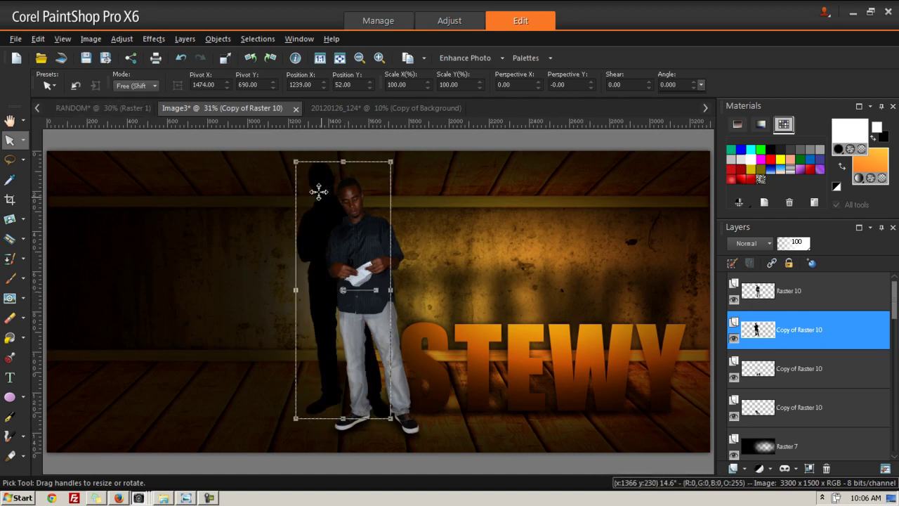
click(135, 85)
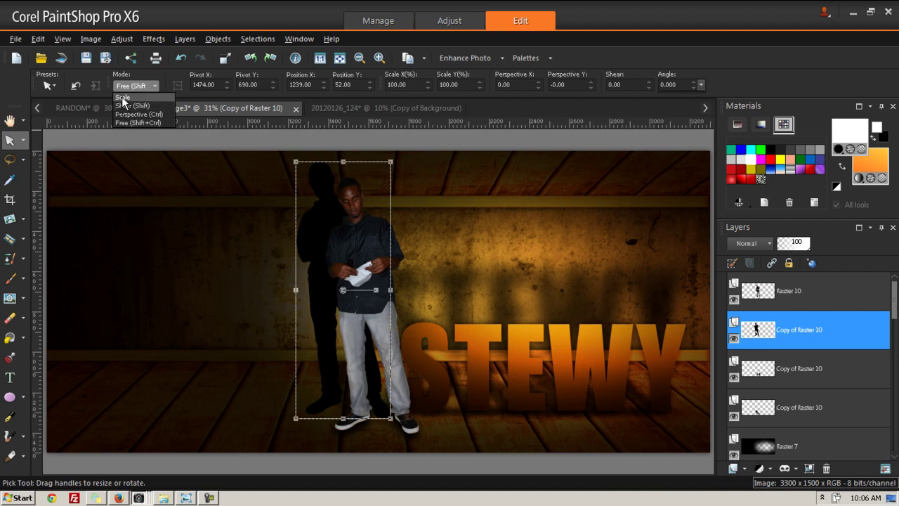
click(123, 98)
drag(390, 419, 365, 348)
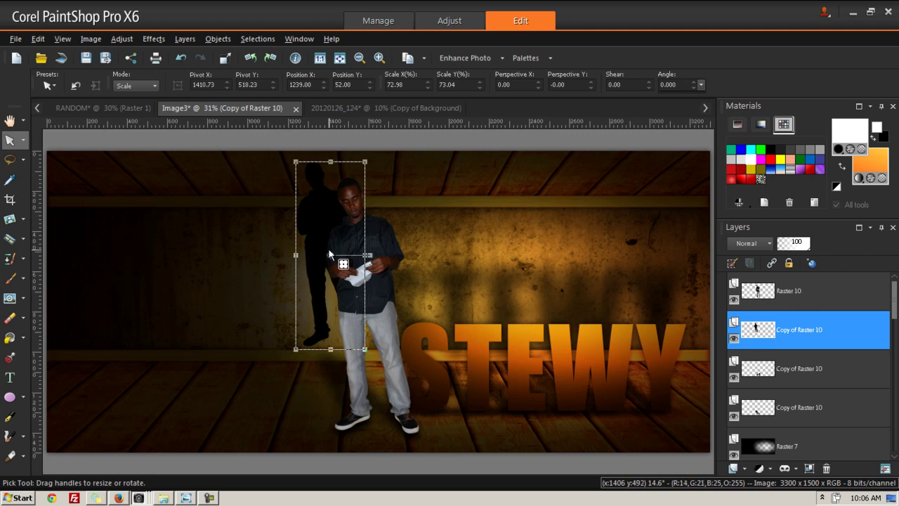
drag(332, 252, 347, 272)
mouse_move(378, 177)
mouse_down()
mouse_move(383, 204)
mouse_move(365, 219)
mouse_move(392, 196)
mouse_move(392, 207)
mouse_move(373, 192)
mouse_move(376, 180)
mouse_up()
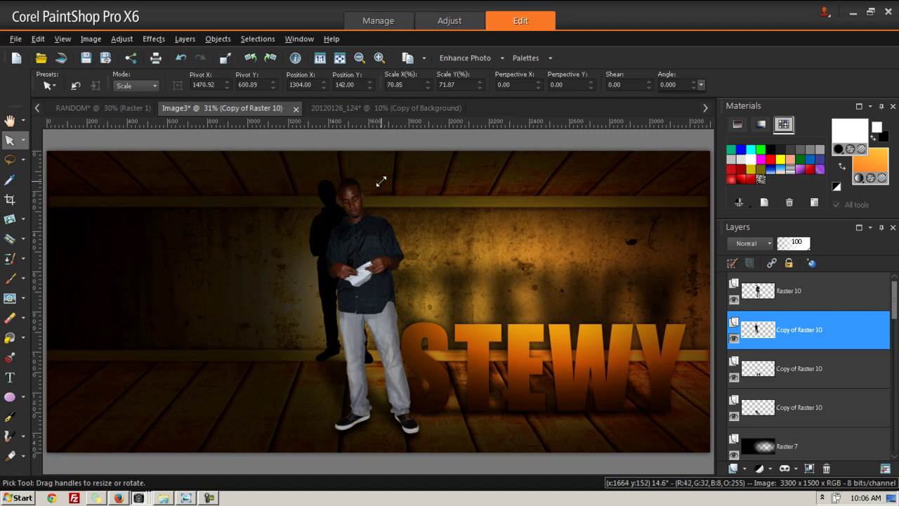
click(94, 38)
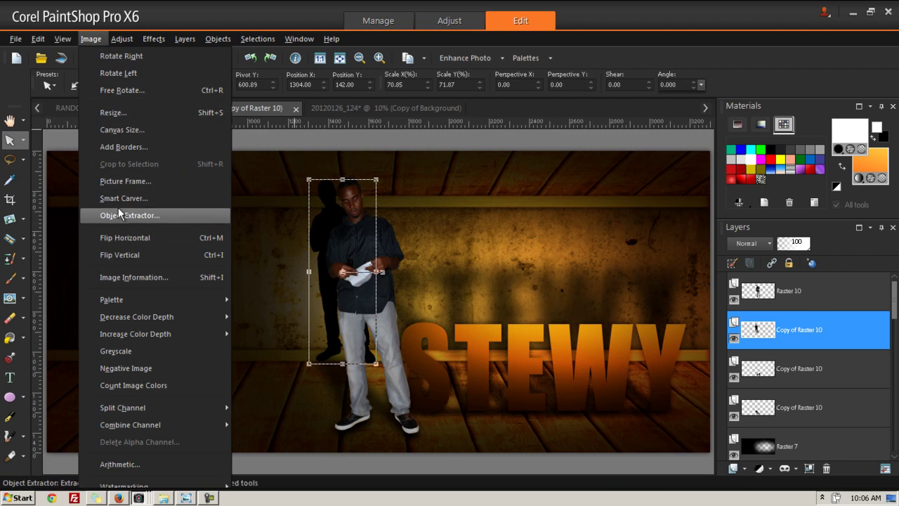
Step: Apply a Gaussian Blur of radius 36 to the silhouette layer to make a diffuse shadow
mouse_move(123, 40)
mouse_move(156, 248)
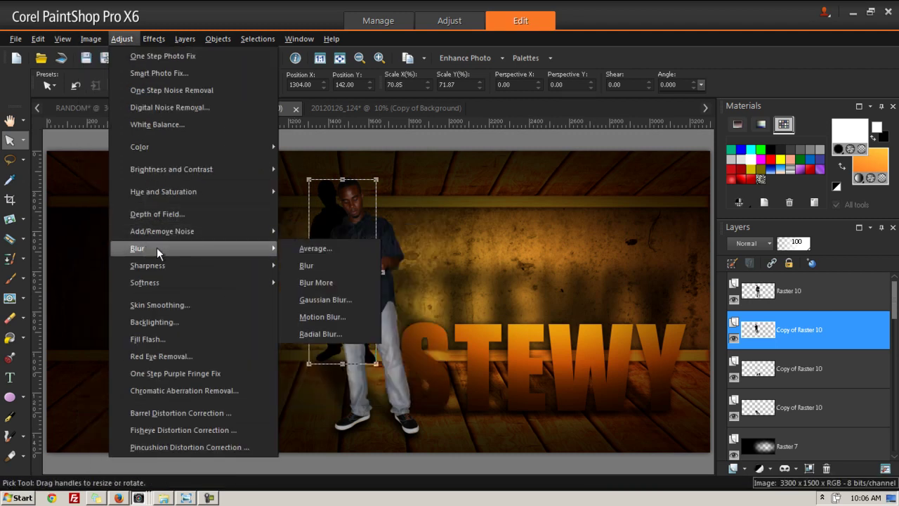
click(332, 299)
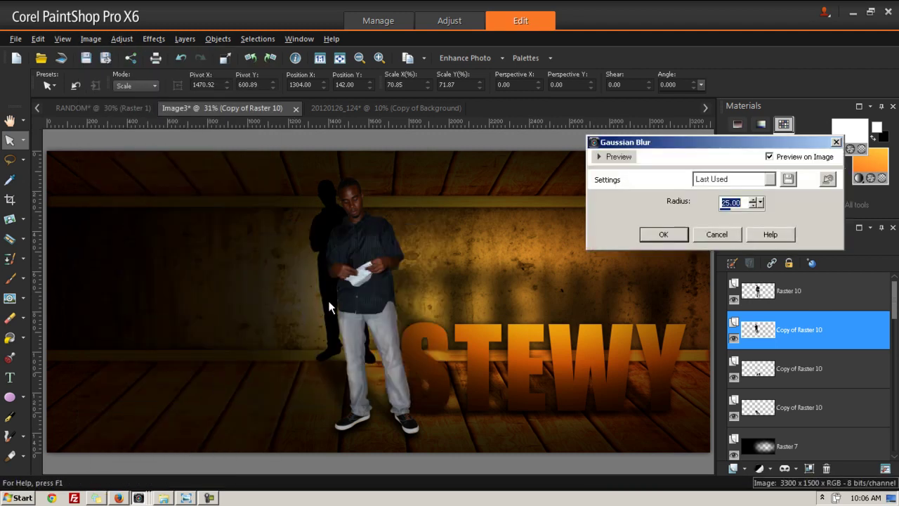
click(761, 204)
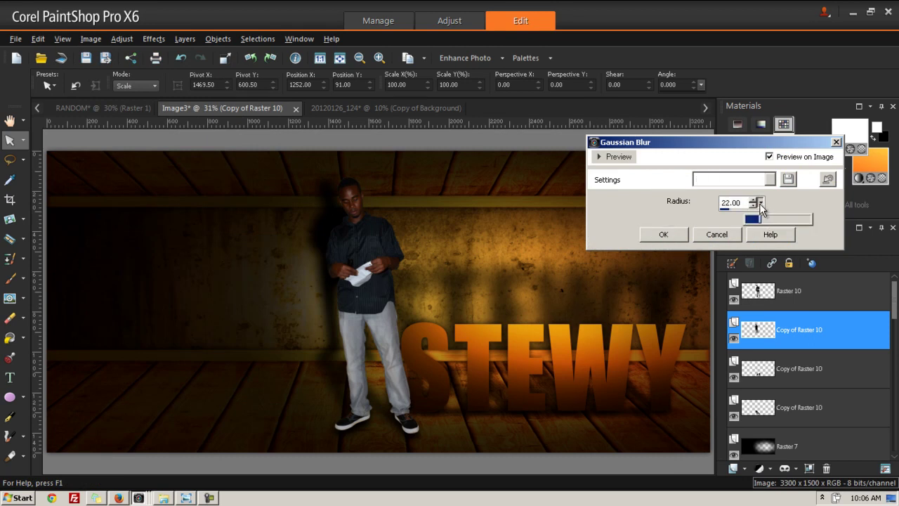
drag(768, 203, 769, 204)
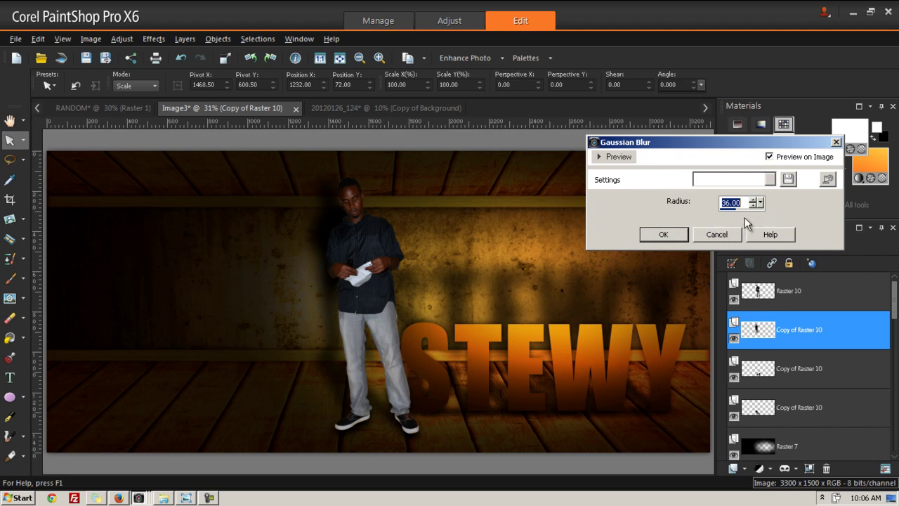
click(669, 235)
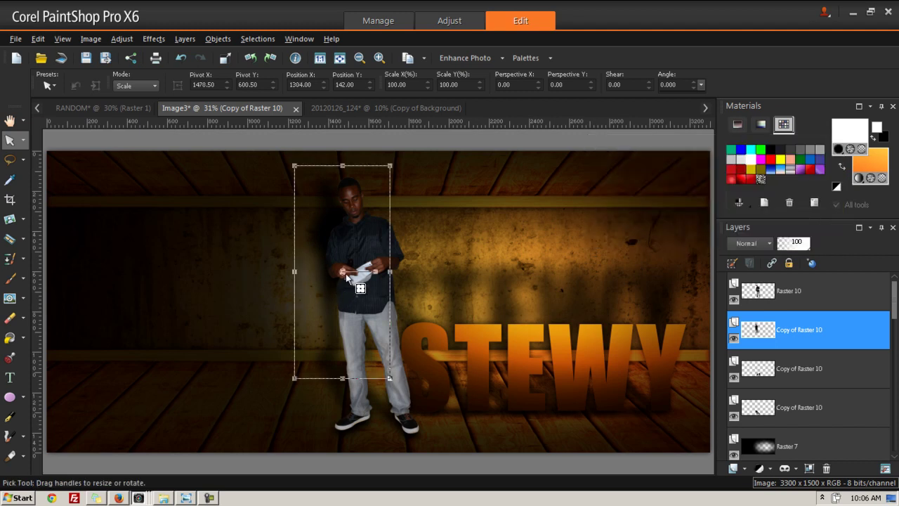
Step: Lower the shadow slightly, enlarge it to about 105%, and set its layer opacity to 73
drag(346, 273, 338, 304)
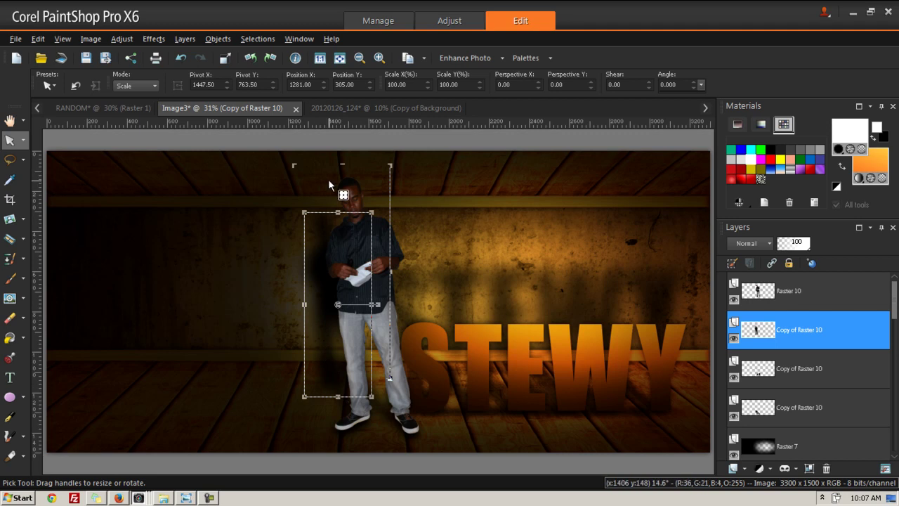
drag(340, 310, 334, 311)
drag(371, 220, 377, 210)
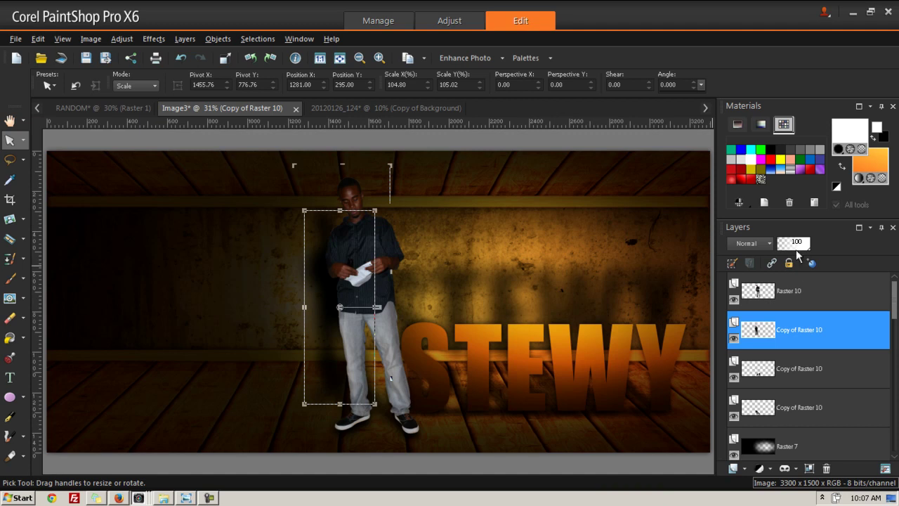
click(799, 241)
drag(800, 244, 803, 261)
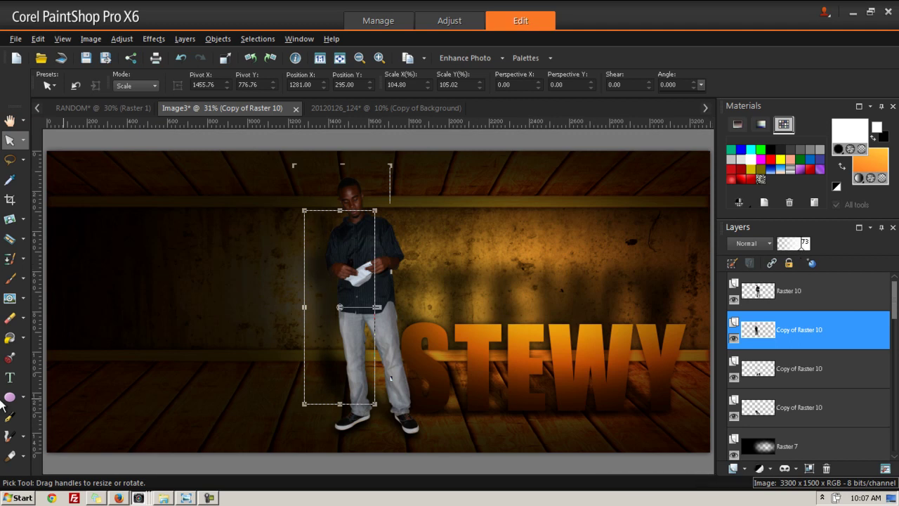
Step: Lightly erase the shadow near the man's legs with a 29-opacity eraser, then reselect the Copy of Raster 10 layer
click(13, 316)
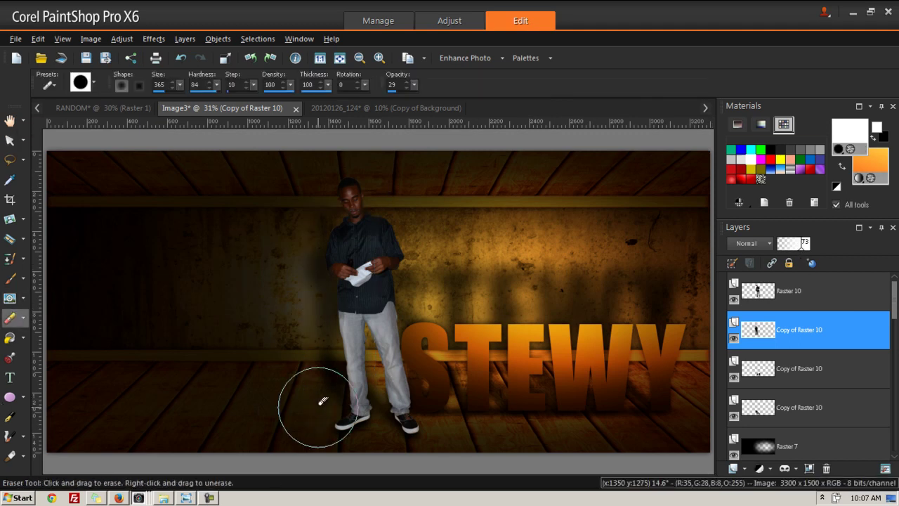
scroll(335, 393, up, 2)
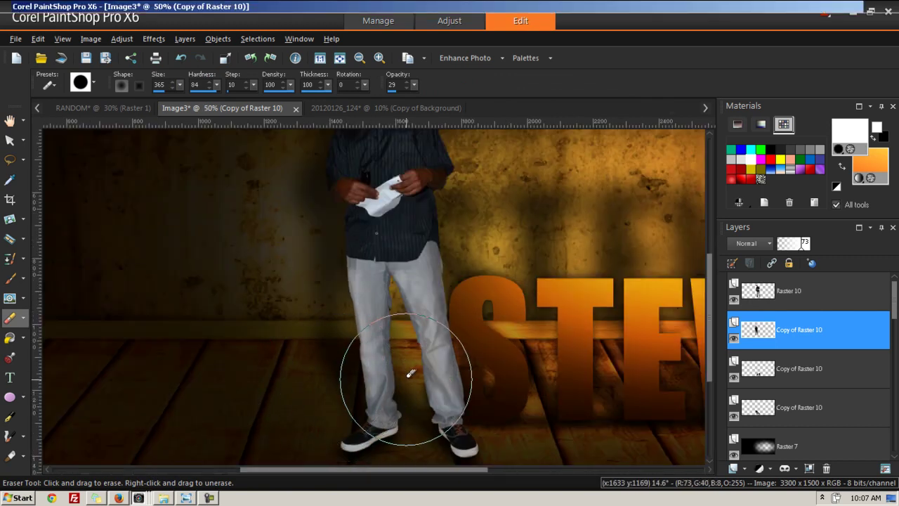
scroll(338, 420, down, 2)
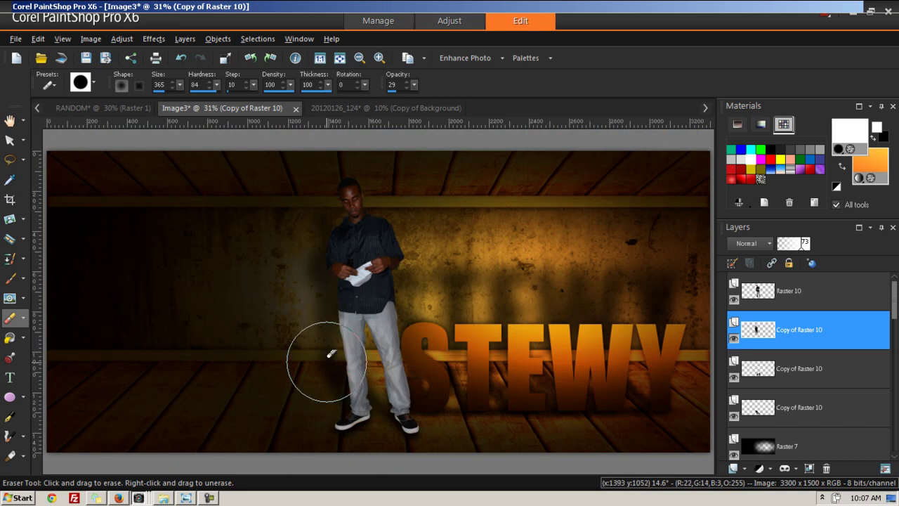
click(11, 140)
click(511, 240)
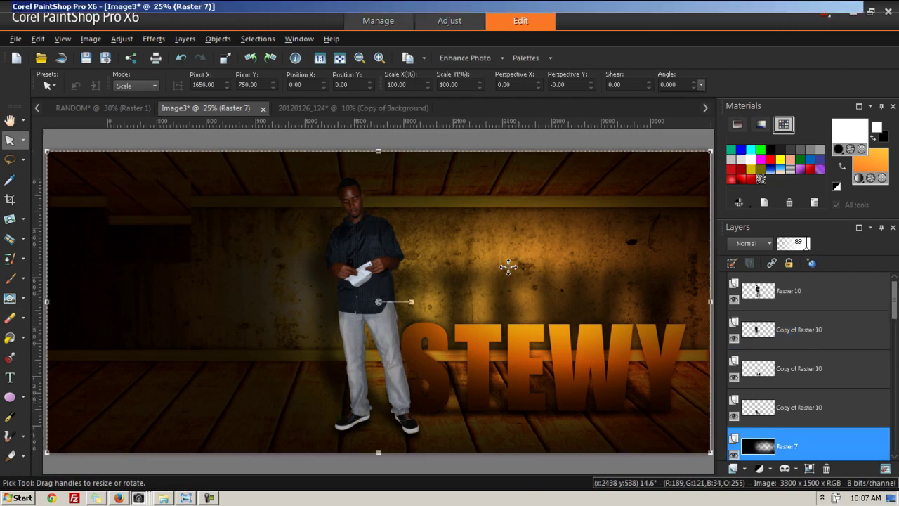
scroll(508, 263, down, 1)
click(11, 122)
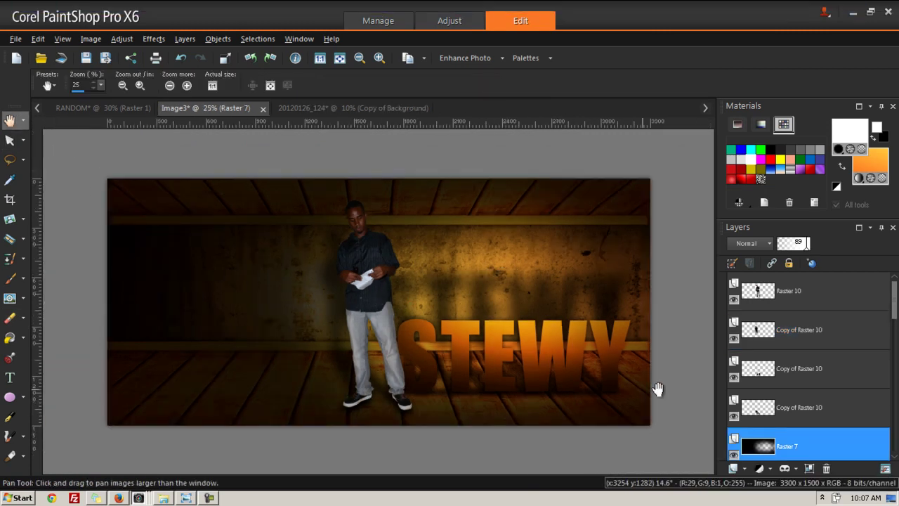
click(775, 379)
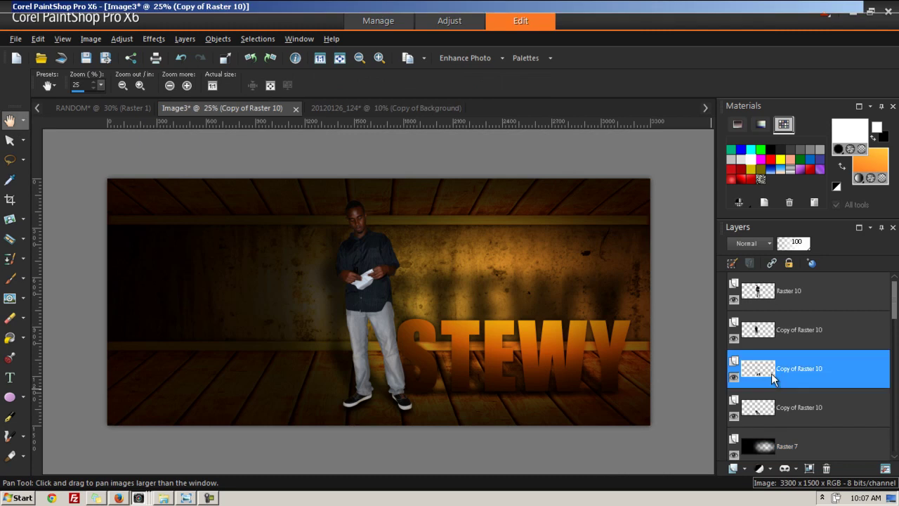
click(12, 381)
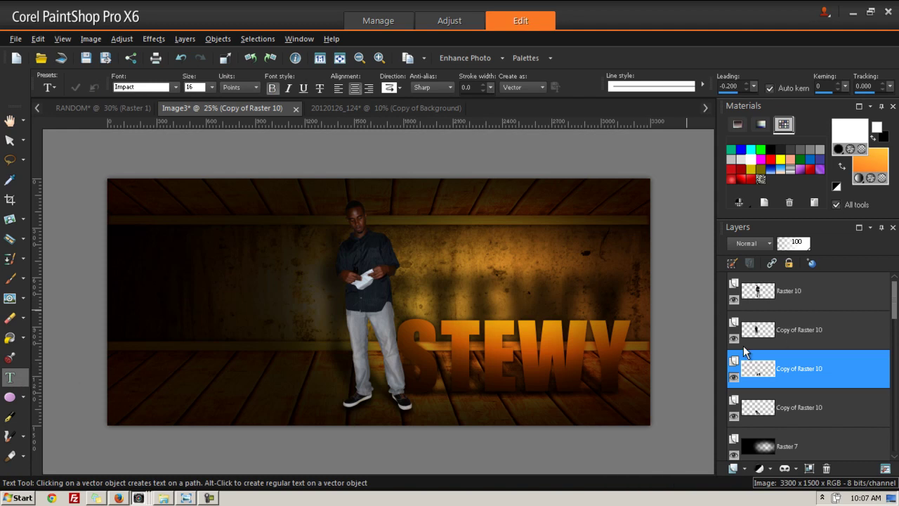
Step: On Raster 10, set up the Text tool with the 'Rema' script font left of the man
click(768, 300)
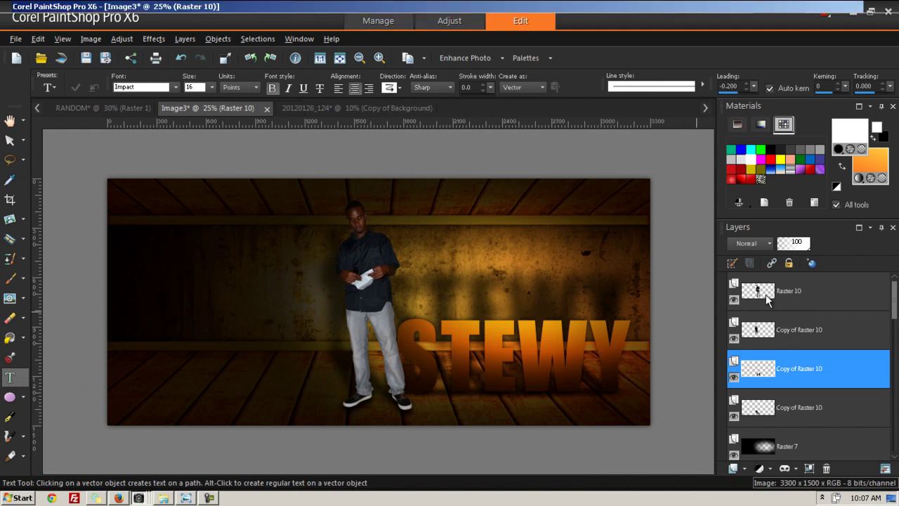
click(186, 290)
click(140, 86)
text(Rema)
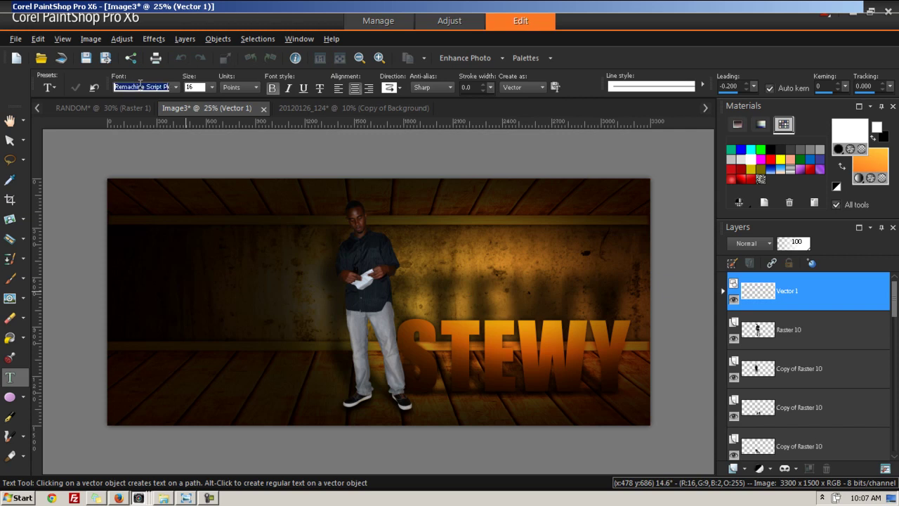
click(237, 294)
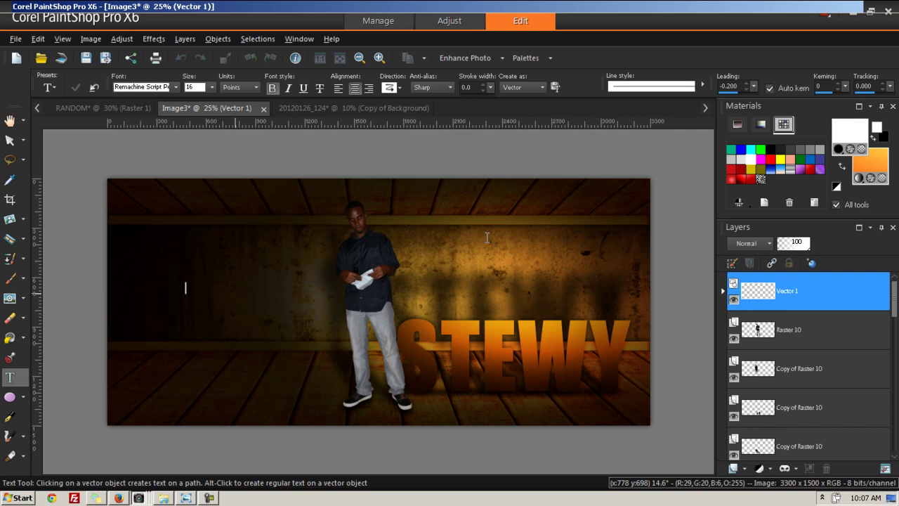
Step: Type the quote 'From it can be done and should be done....' with 'it MUST be done' below
text(Fun at can be do)
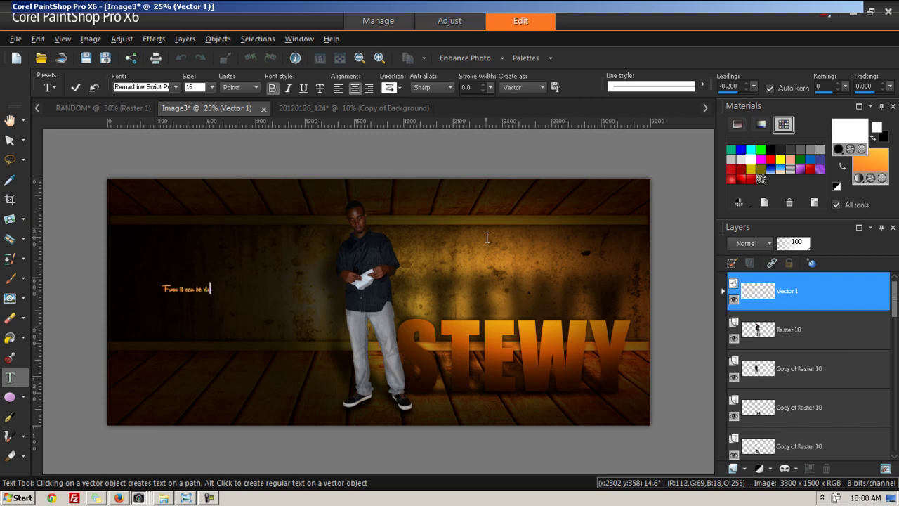
text(ne and shouldbe)
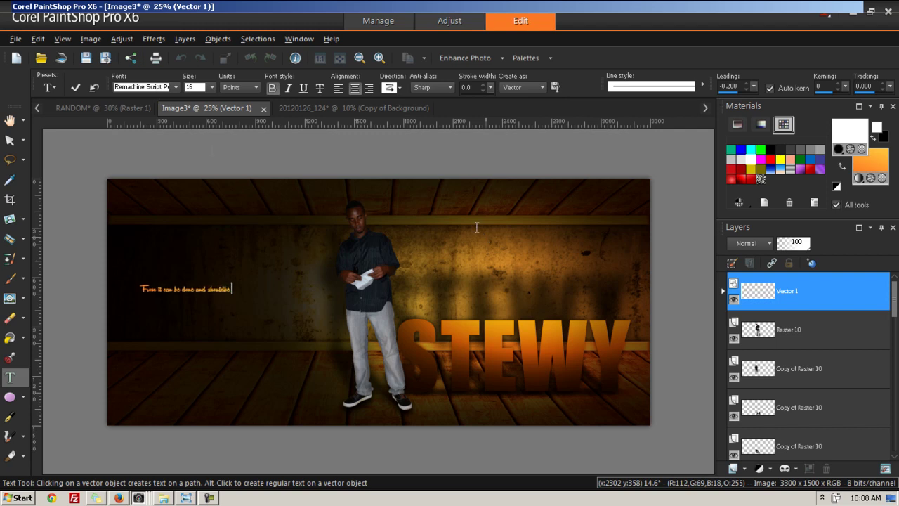
scroll(208, 294, up, 2)
click(190, 261)
key(End)
text(done....)
key(Return)
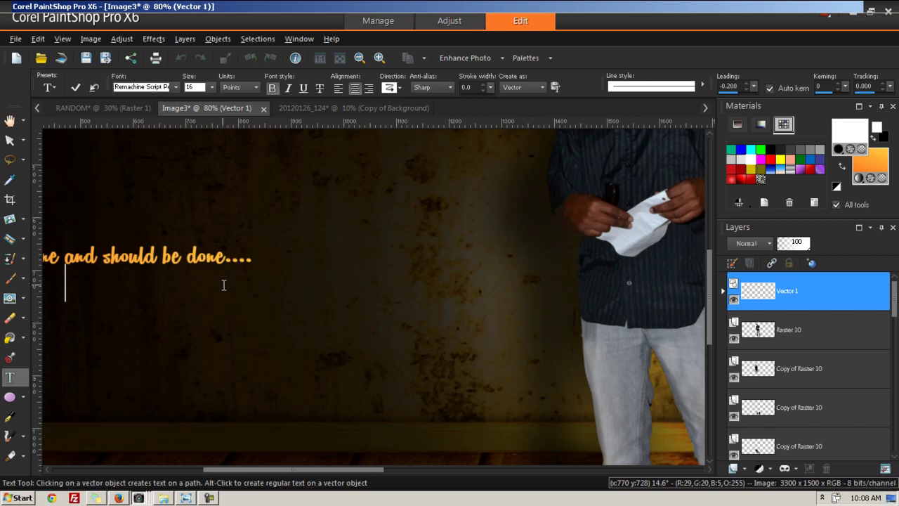
drag(249, 470, 200, 464)
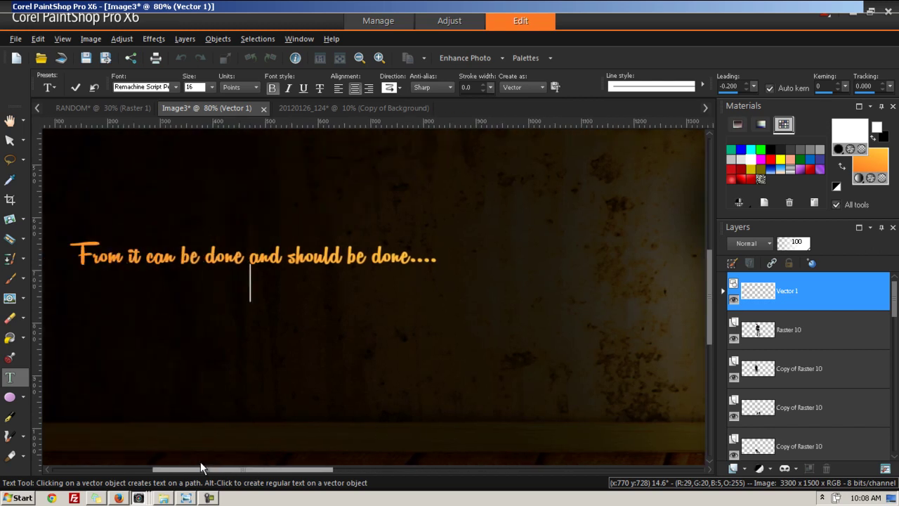
text(If)
key(BackSpace)
key(BackSpace)
text(it MUST be done)
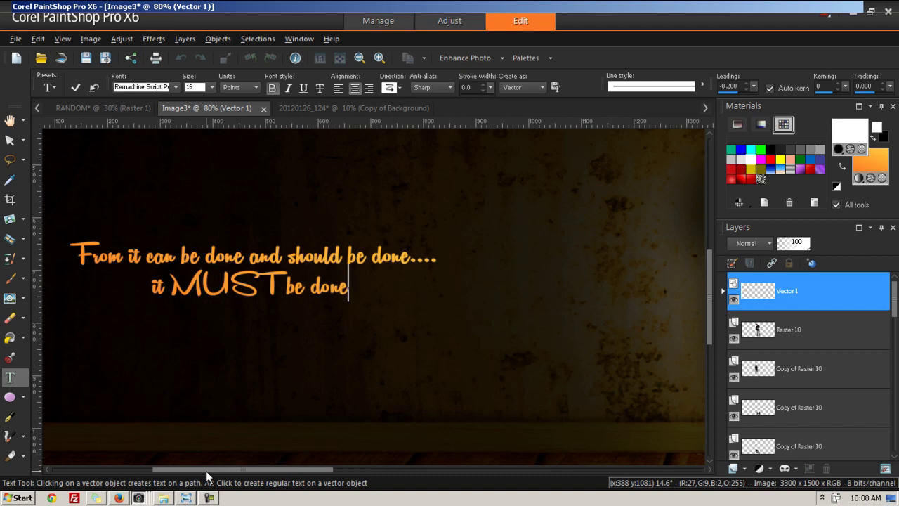
key(ctrl+a)
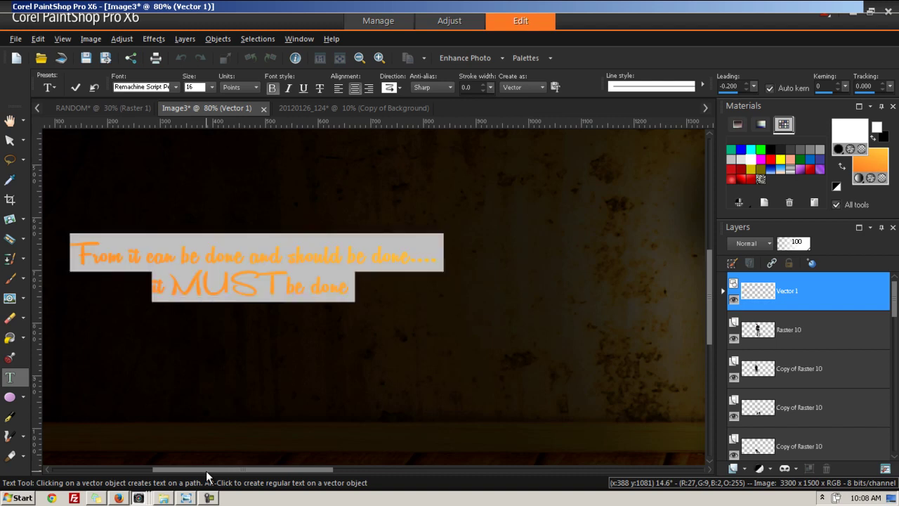
Step: Make the quote white, commit it, and enlarge it across the dark left wall
right_click(757, 155)
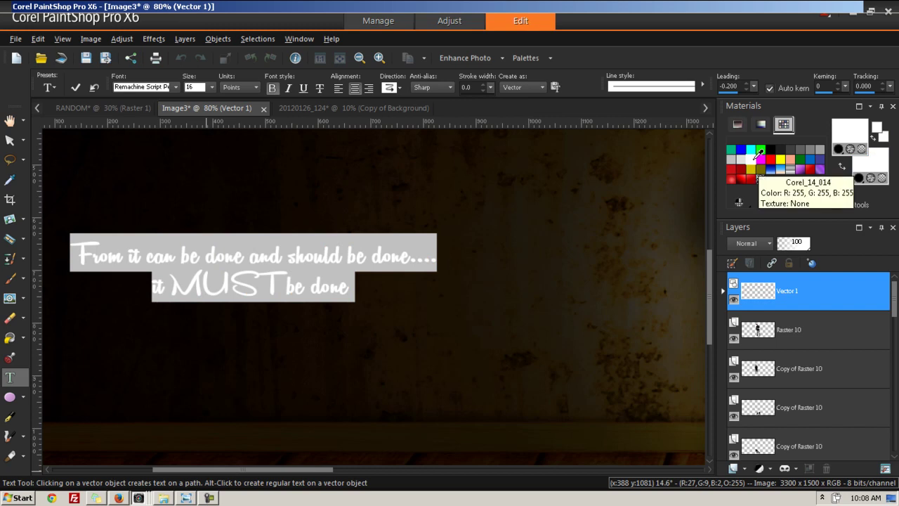
click(77, 88)
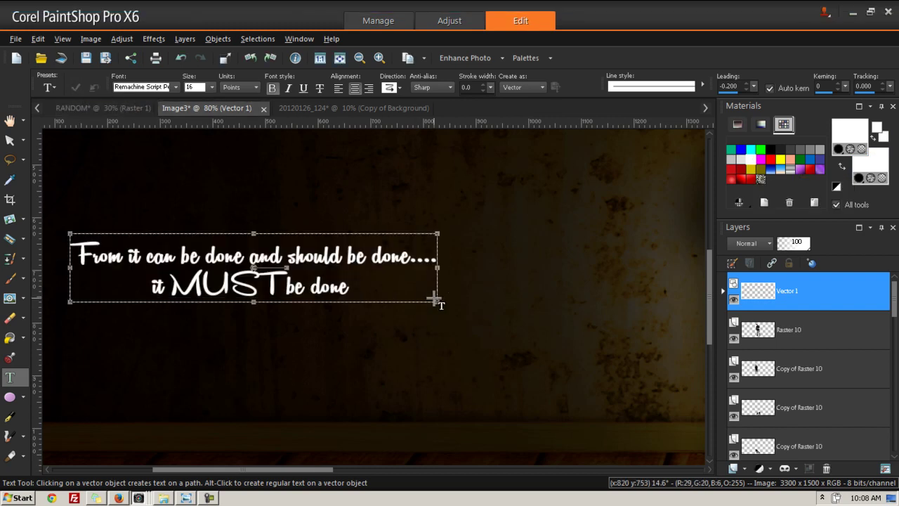
drag(436, 301, 532, 363)
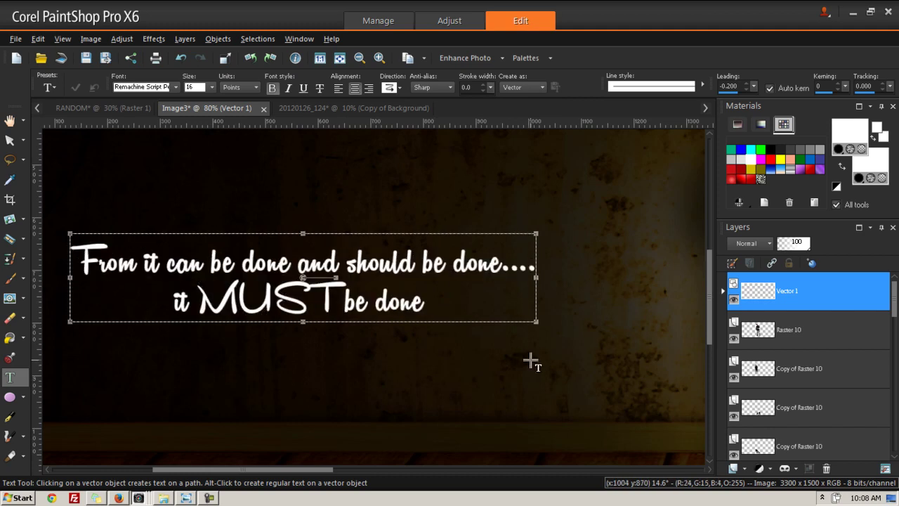
drag(537, 321, 641, 388)
Step: With the Pick tool active, check the Vector 1 layer properties without changing anything
click(11, 142)
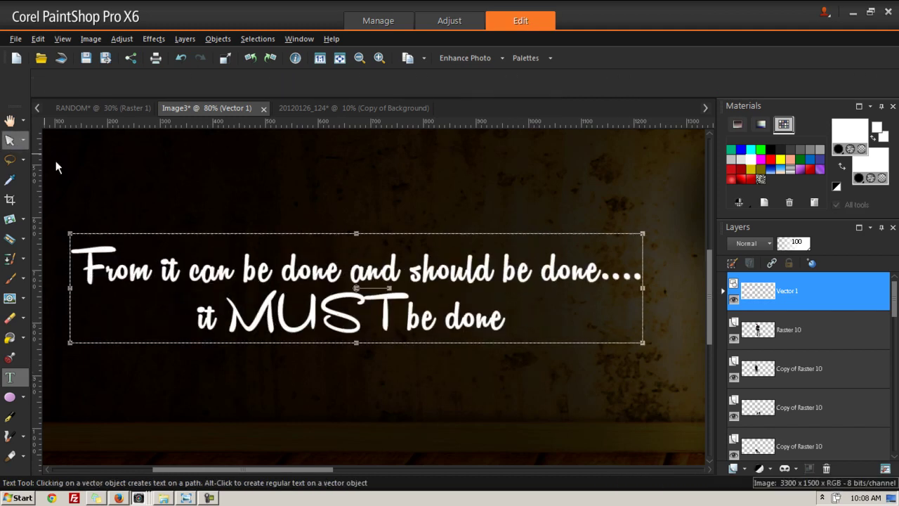
scroll(335, 295, down, 3)
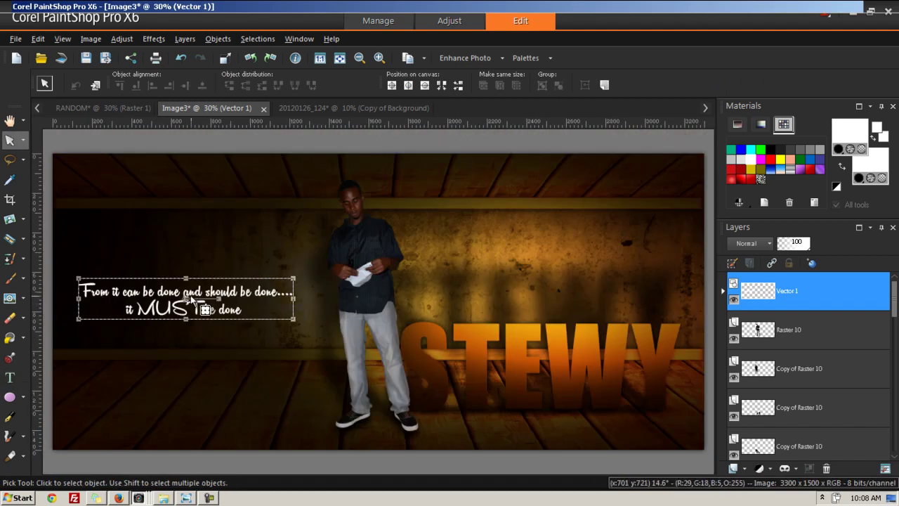
click(152, 39)
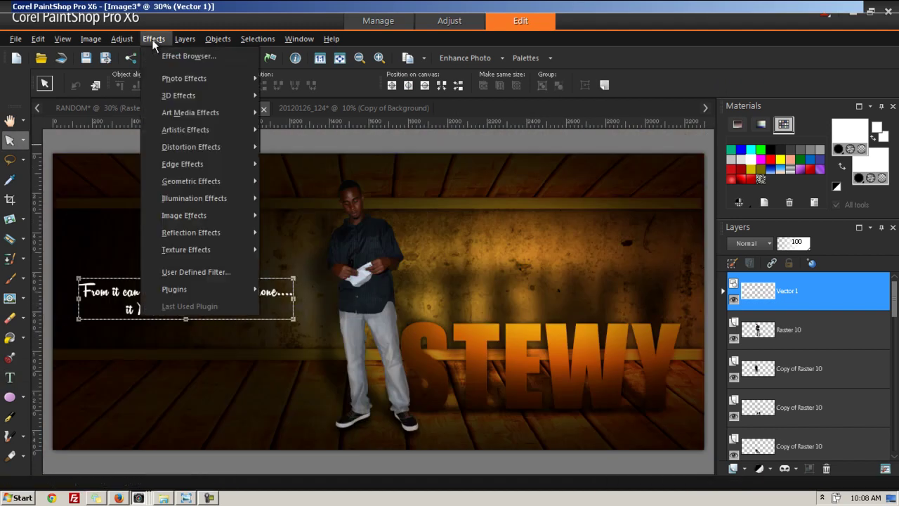
click(151, 40)
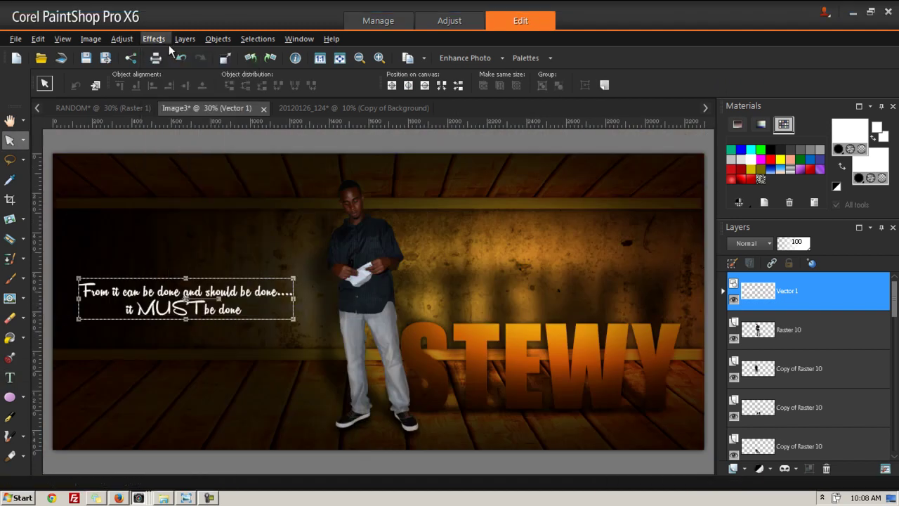
click(771, 296)
double_click(771, 296)
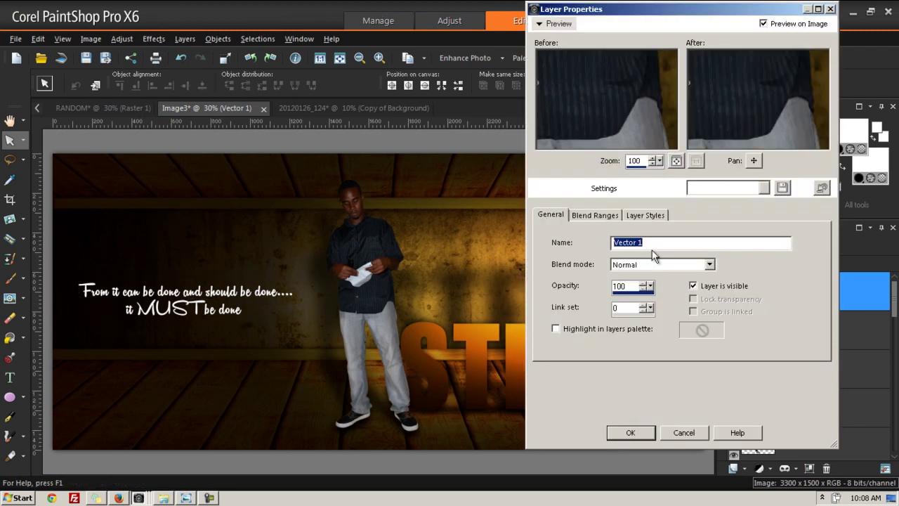
click(700, 430)
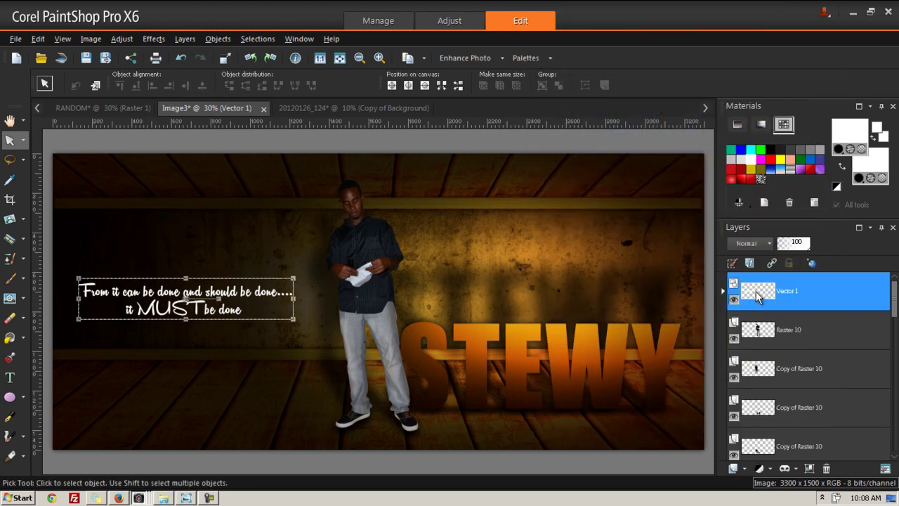
Step: Expand and collapse the Vector 1 group in the Layers palette, leaving its name unchanged
right_click(759, 297)
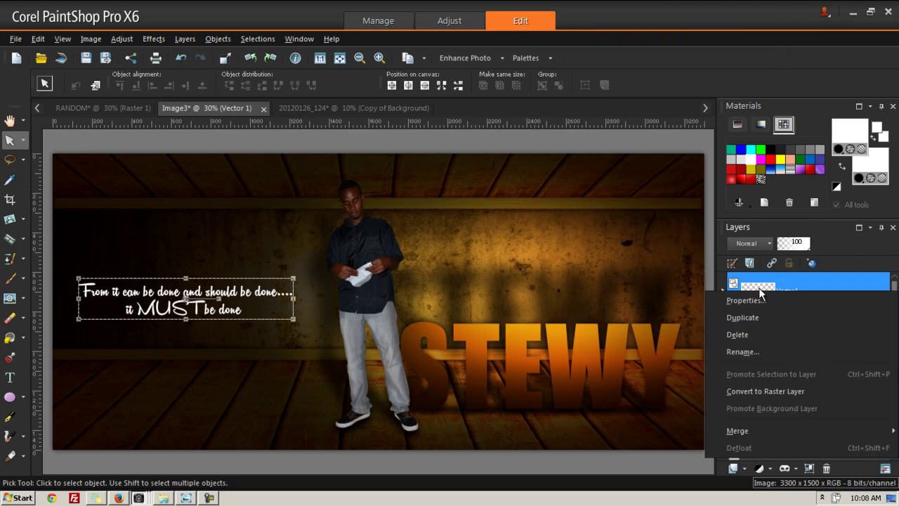
key(Escape)
click(723, 292)
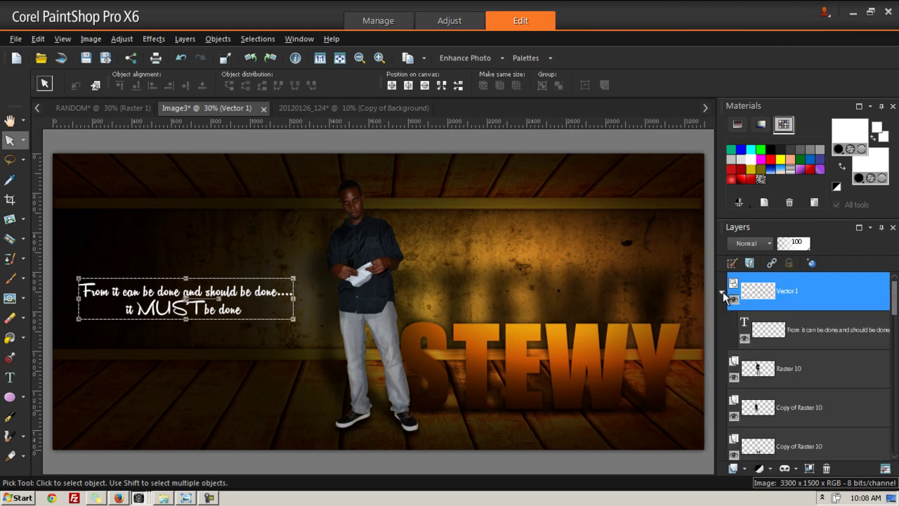
click(722, 294)
click(722, 293)
click(722, 293)
click(723, 293)
click(721, 292)
click(724, 289)
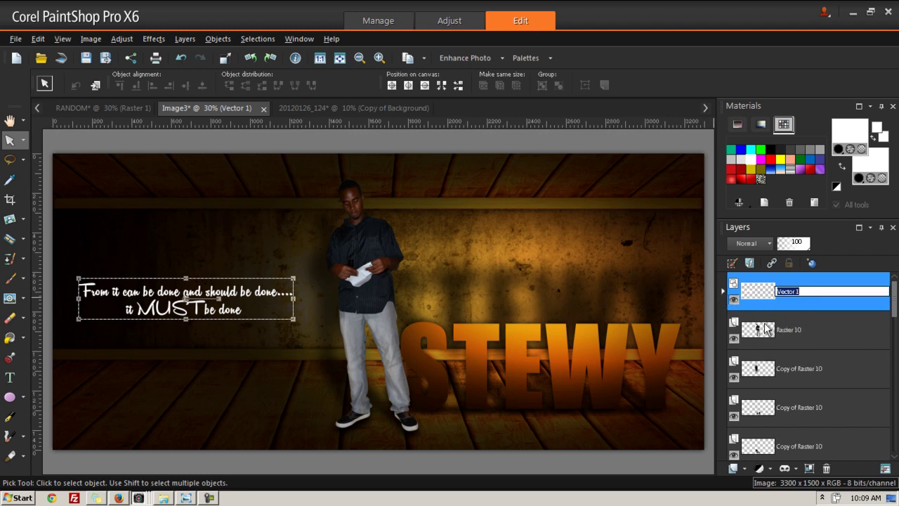
click(724, 289)
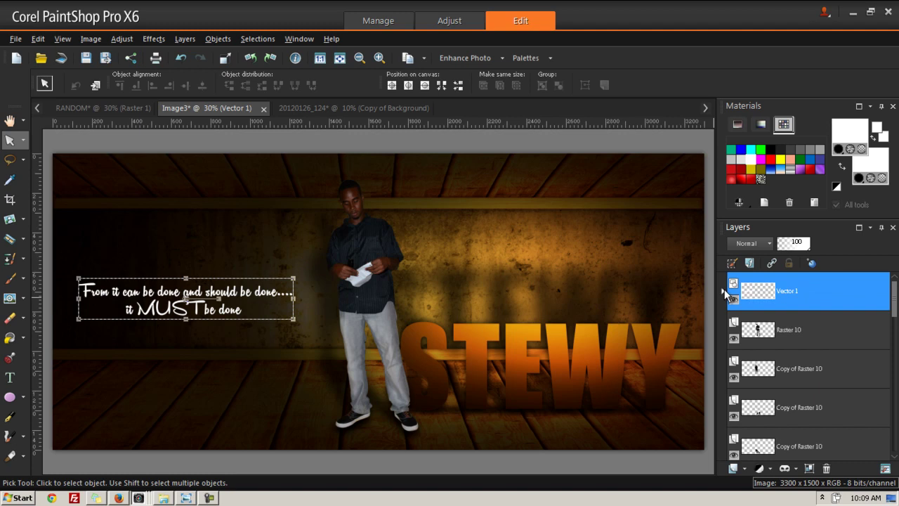
click(724, 291)
Step: Open Layer Properties for the Vector 1 quote layer
click(775, 330)
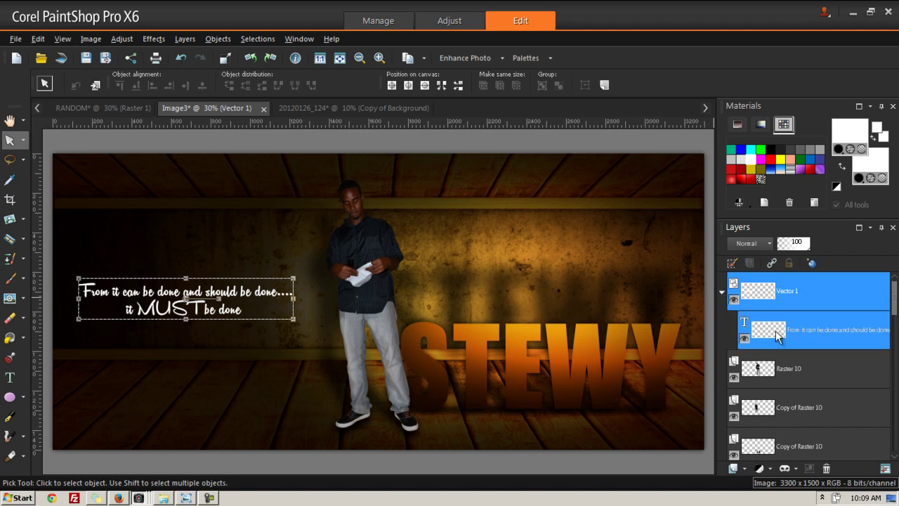
right_click(775, 330)
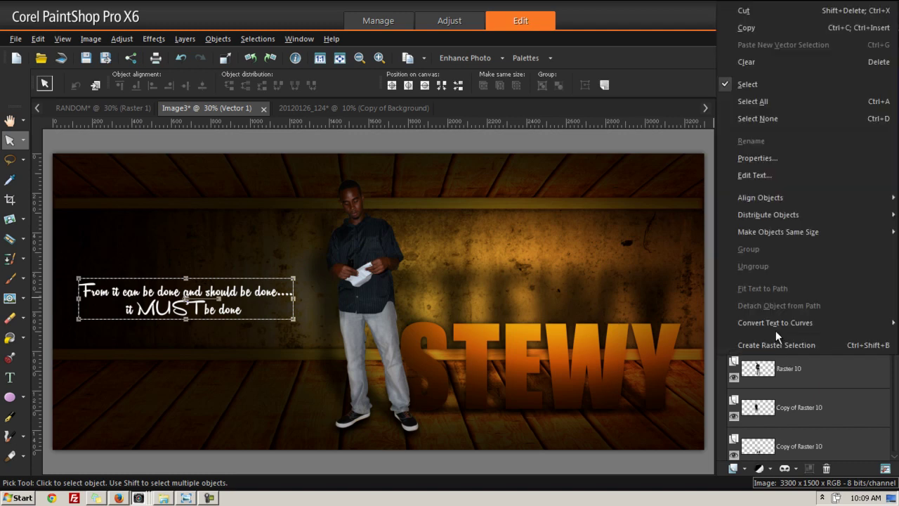
click(776, 376)
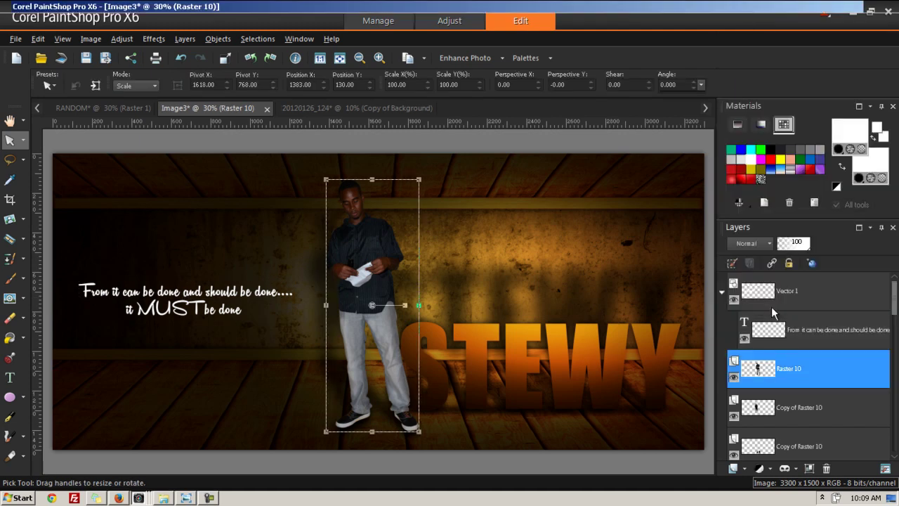
click(754, 295)
right_click(754, 292)
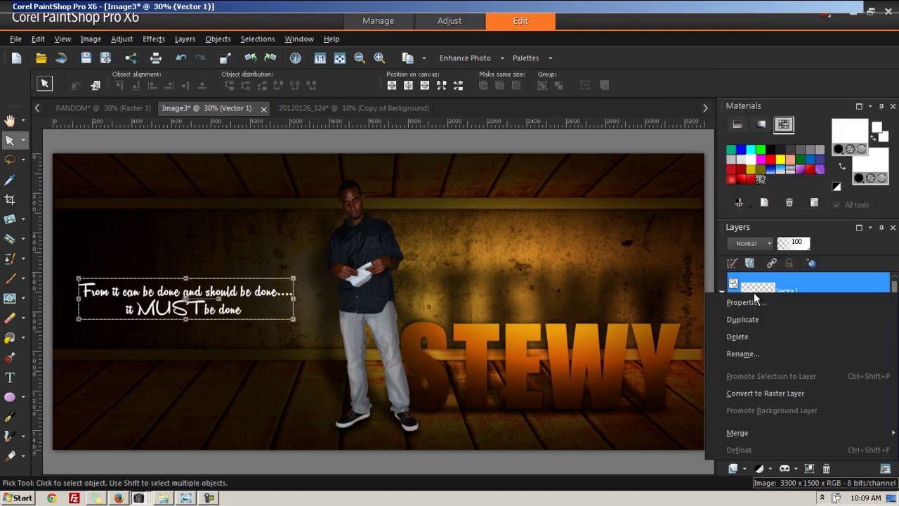
click(721, 290)
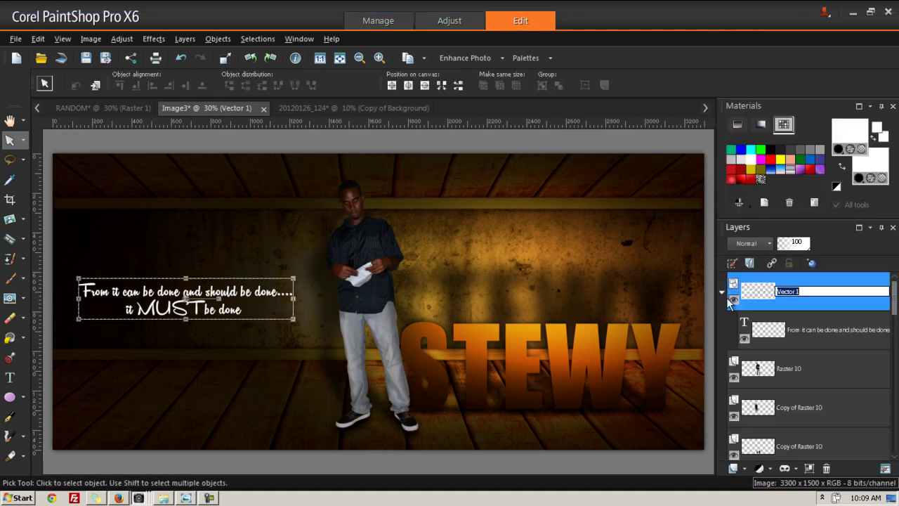
click(721, 290)
right_click(758, 291)
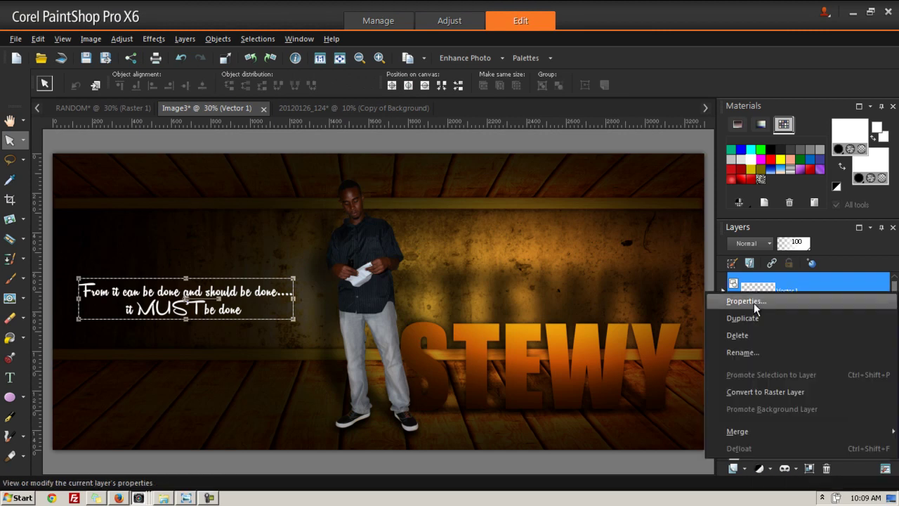
click(754, 302)
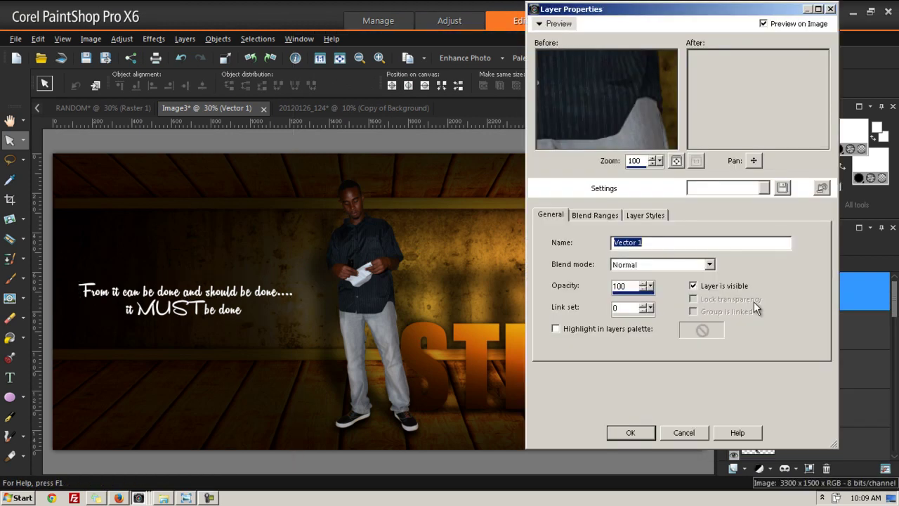
Step: Give the quote layer a black Outer Glow with size 25 and opacity 45
click(655, 216)
click(556, 245)
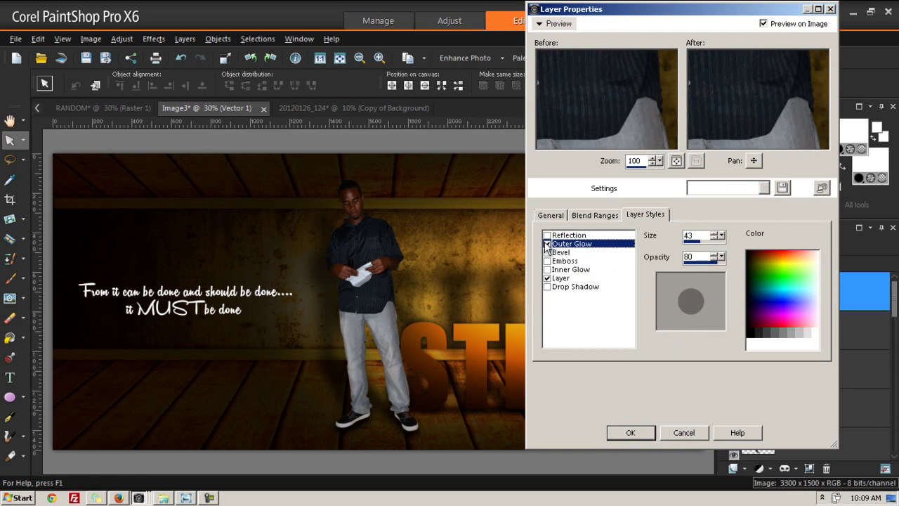
click(758, 328)
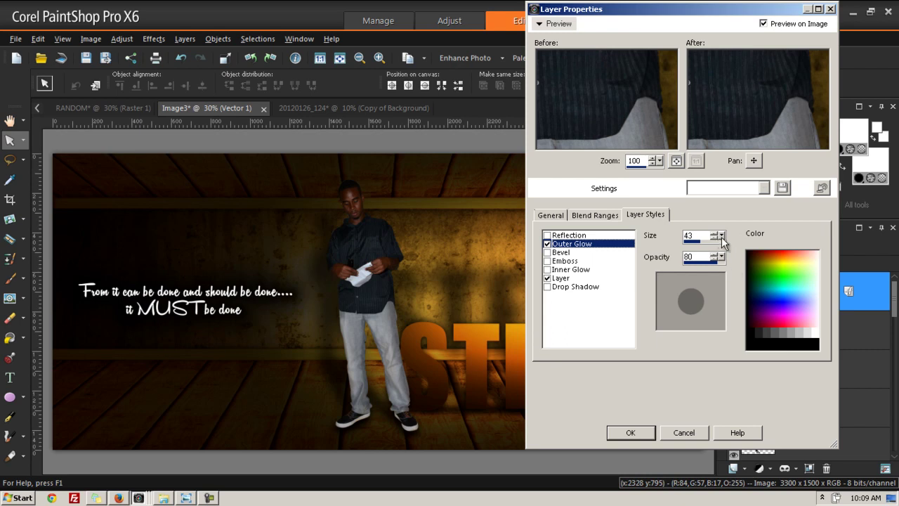
drag(723, 236, 712, 239)
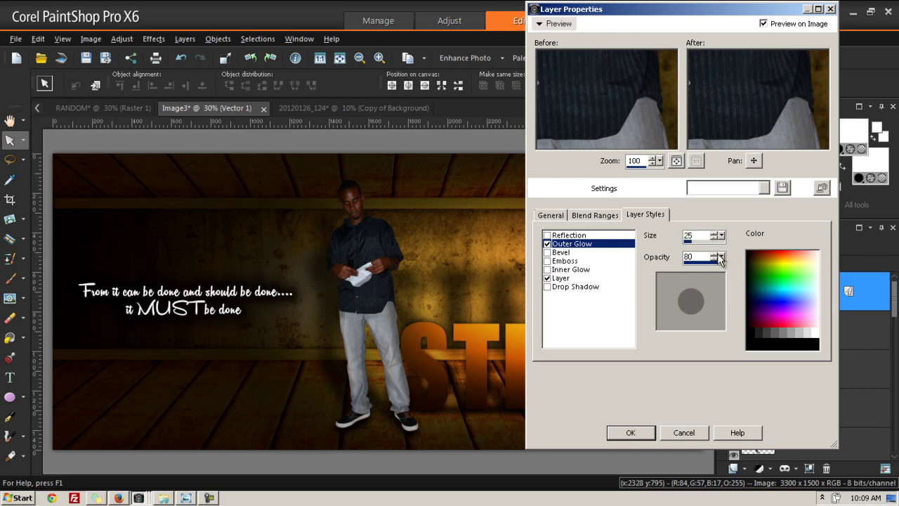
mouse_move(722, 256)
mouse_down()
mouse_move(711, 255)
mouse_move(720, 261)
mouse_up()
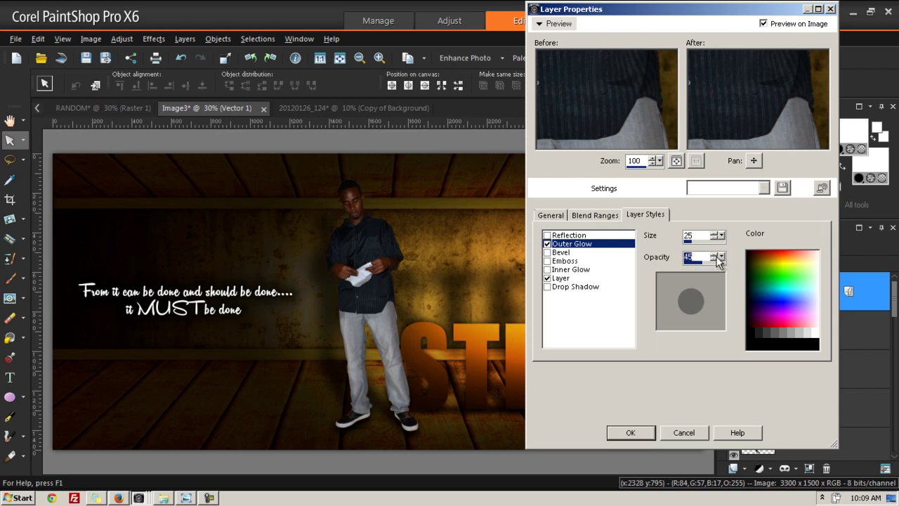
click(632, 433)
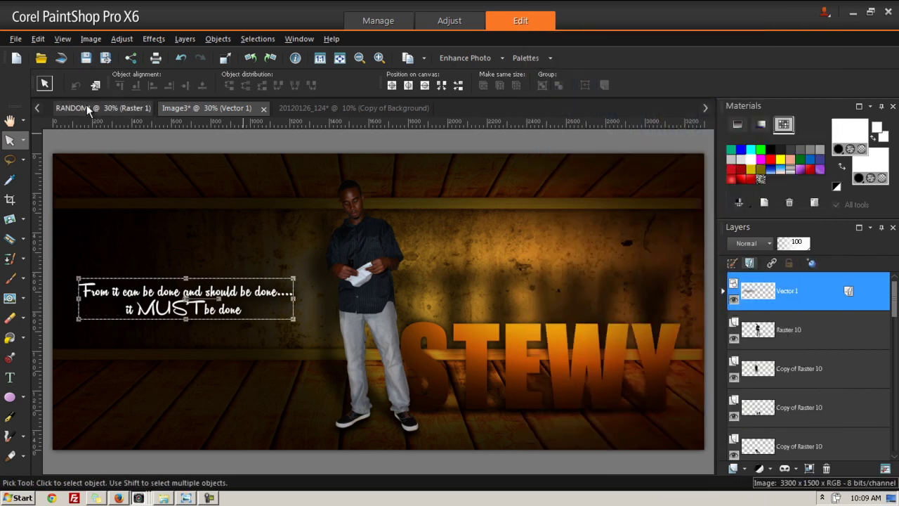
Step: Compare against the RANDOM banner, then stretch the Image3 quote slightly wider and select its layer
click(88, 110)
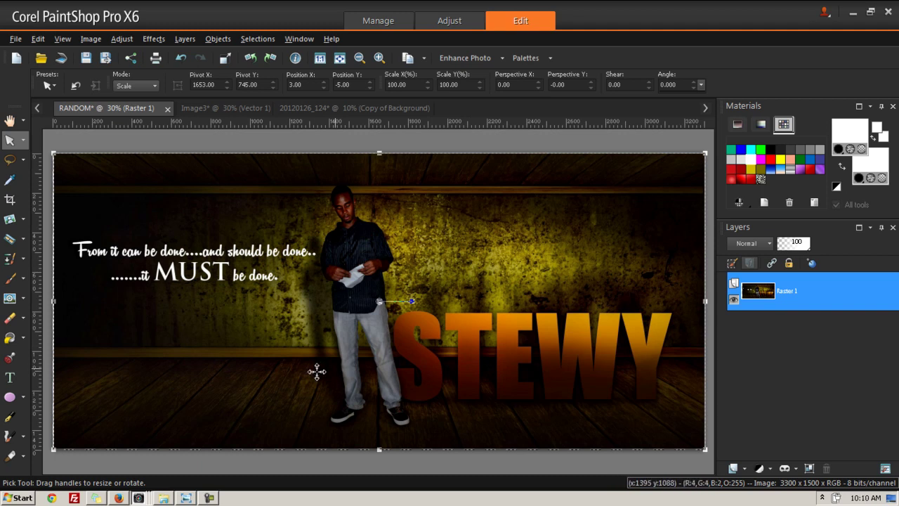
click(225, 111)
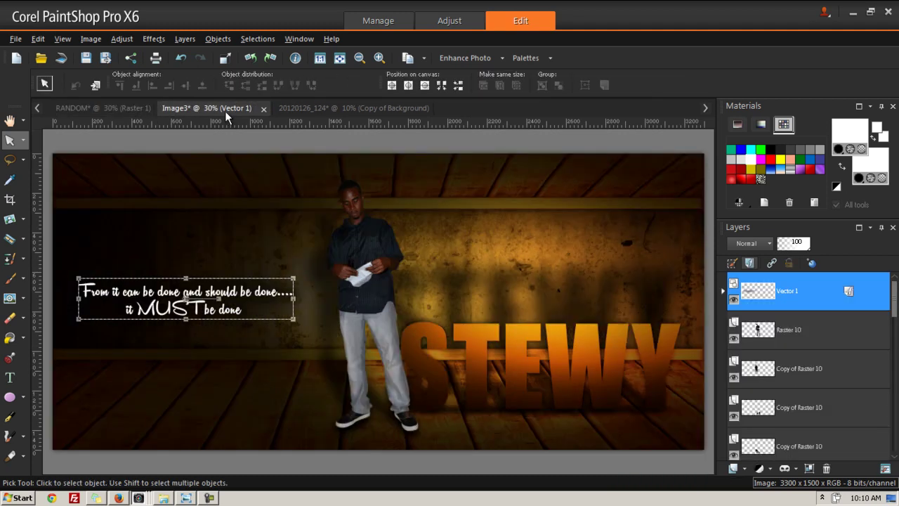
mouse_move(294, 279)
mouse_down()
mouse_move(321, 280)
mouse_move(308, 276)
mouse_up()
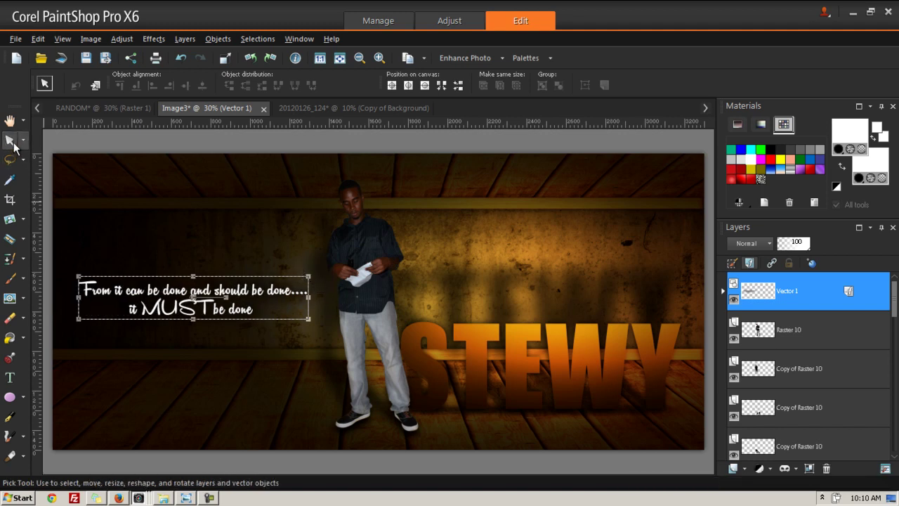
click(515, 271)
scroll(515, 270, down, 1)
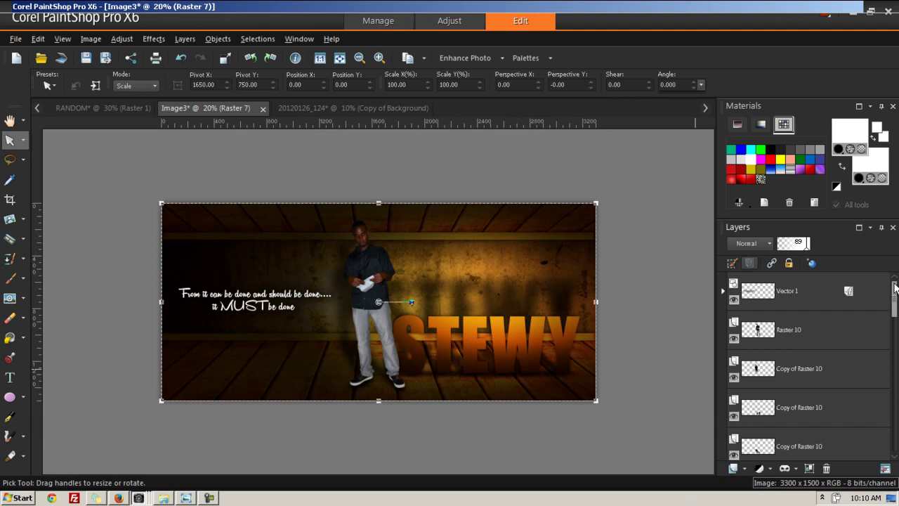
click(767, 297)
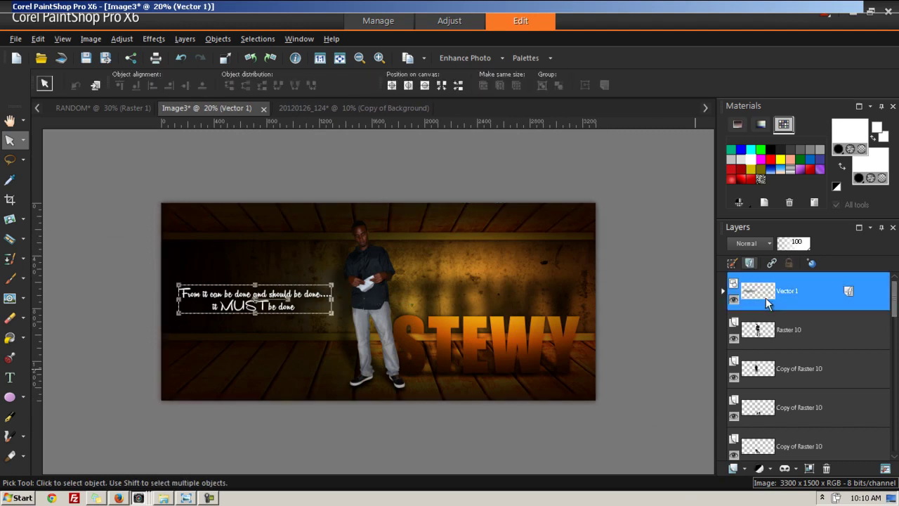
click(743, 469)
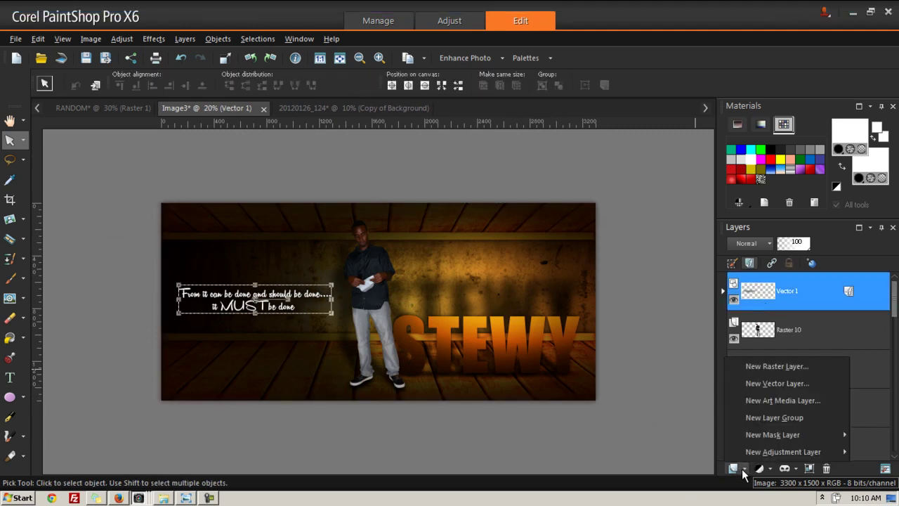
Step: Add a new Raster 11 layer and flood-fill the whole banner with solid black
click(743, 472)
click(16, 341)
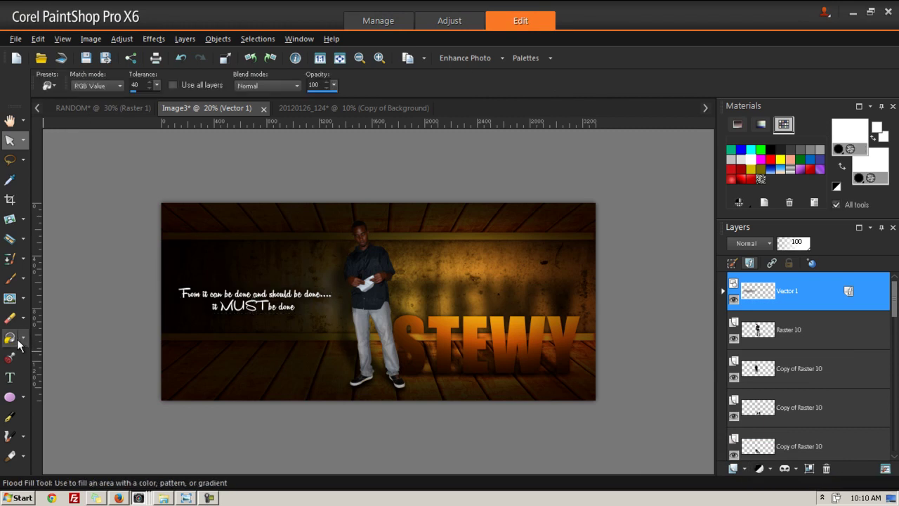
click(744, 470)
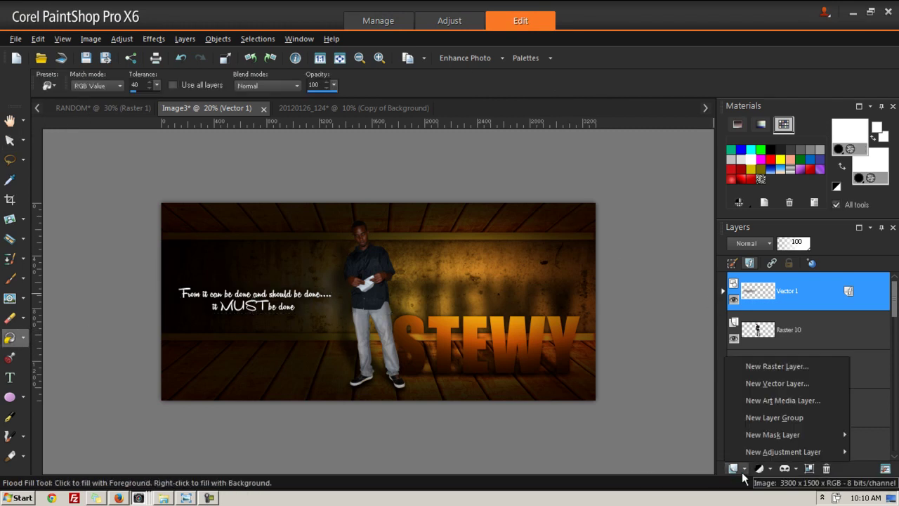
click(761, 368)
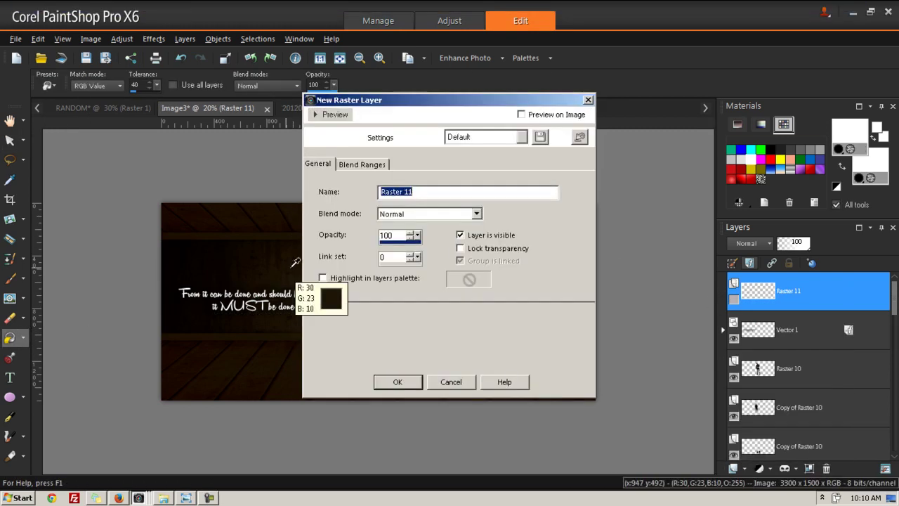
click(397, 381)
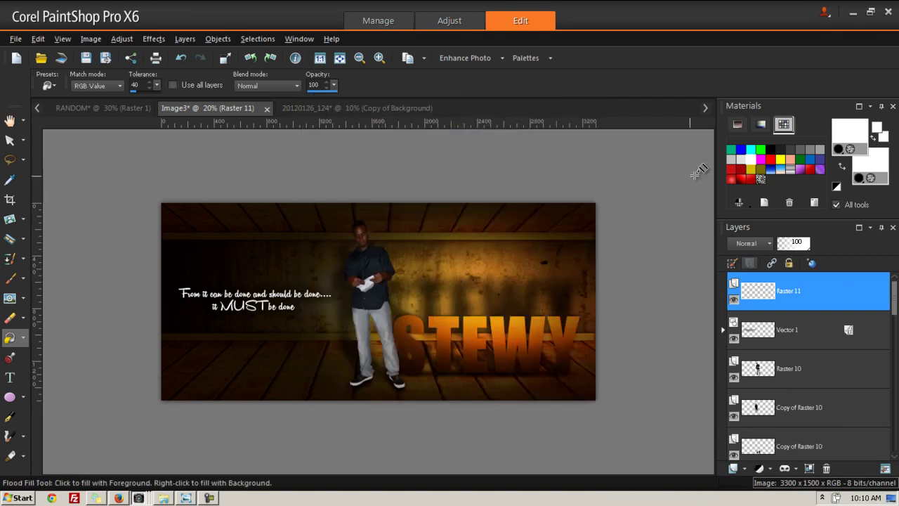
click(770, 149)
click(403, 285)
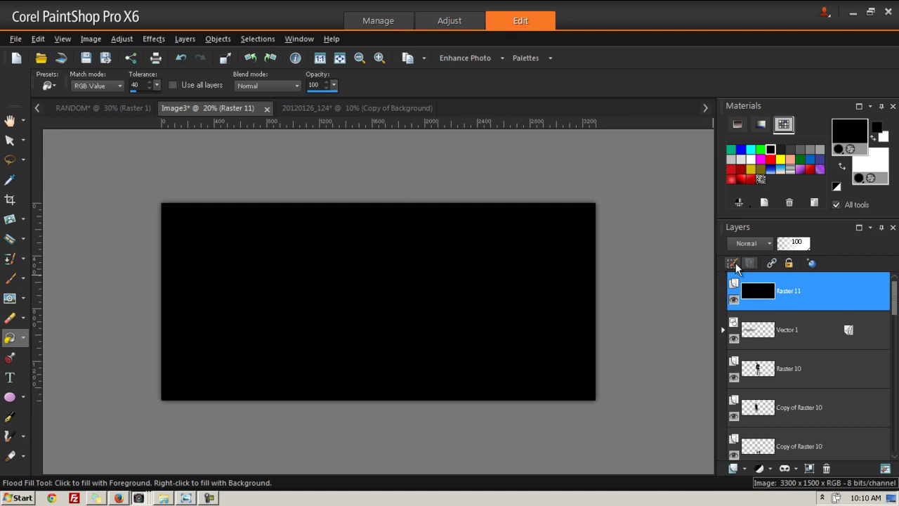
click(10, 317)
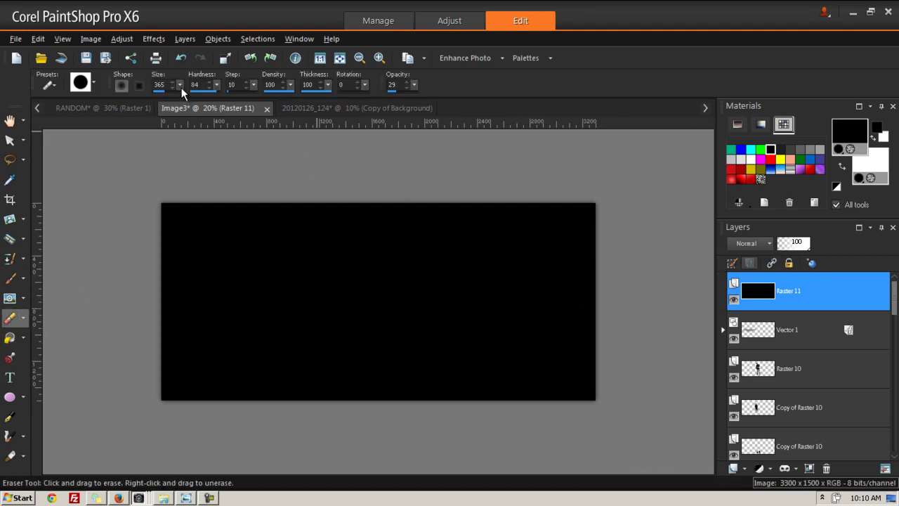
Step: Set the Eraser to size 728, hardness 32, opacity 15 and erase the black over the man, STEWY and quote
mouse_move(217, 86)
mouse_down()
mouse_move(181, 87)
mouse_move(202, 91)
mouse_up()
drag(414, 85, 407, 89)
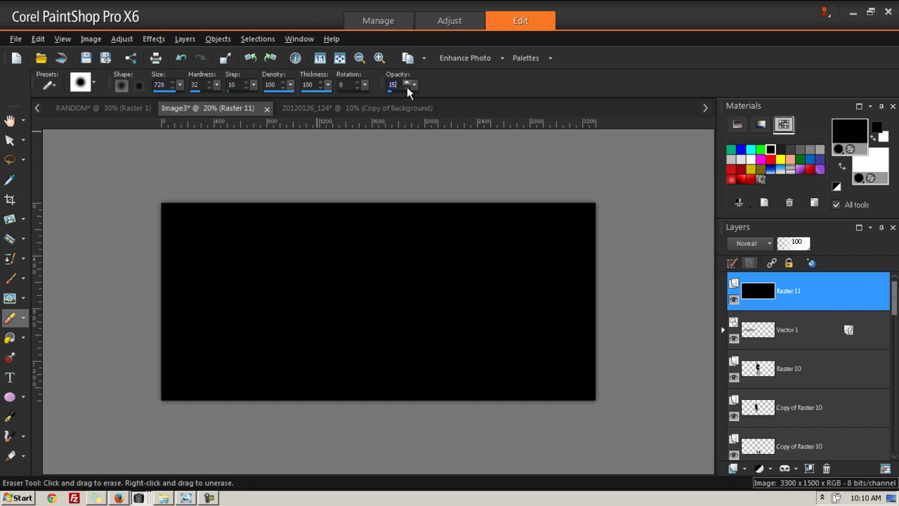
drag(291, 281, 367, 274)
mouse_move(448, 279)
mouse_down()
mouse_move(487, 297)
mouse_move(524, 297)
mouse_move(550, 273)
mouse_up()
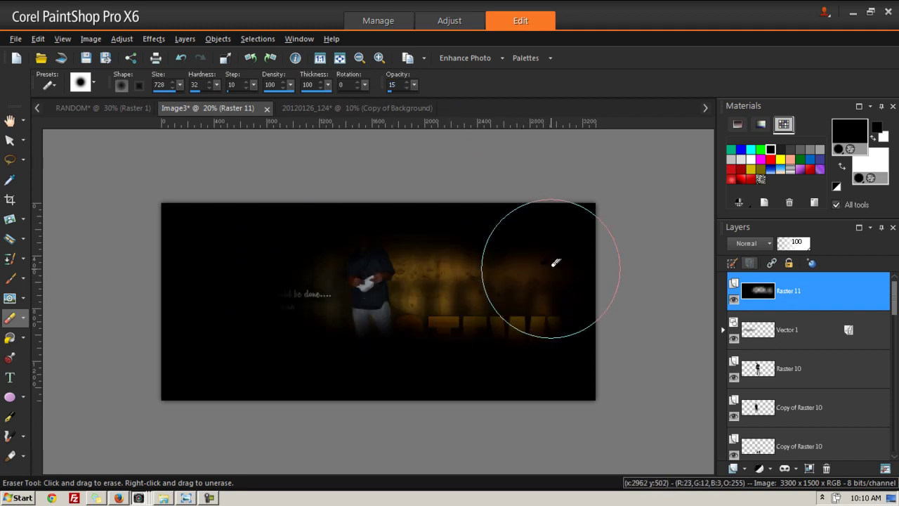
mouse_move(260, 326)
mouse_down()
mouse_move(227, 322)
mouse_move(246, 300)
mouse_up()
drag(292, 281, 369, 287)
Step: Lower Raster 11's opacity to about 50, erase more black beside STEWY, and select Raster 10
click(801, 247)
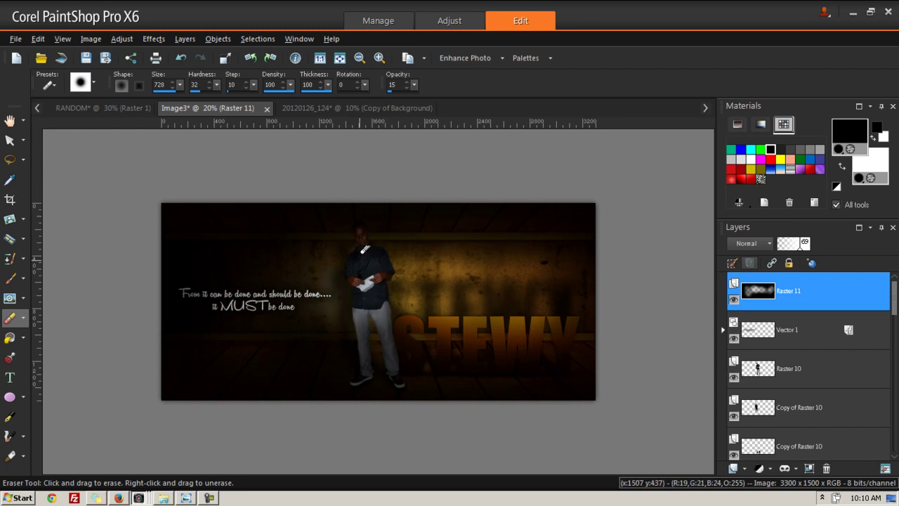
mouse_move(374, 325)
mouse_down()
mouse_move(546, 326)
mouse_move(483, 336)
mouse_move(515, 313)
mouse_move(590, 310)
mouse_move(463, 287)
mouse_move(363, 304)
mouse_move(298, 280)
mouse_move(202, 284)
mouse_move(251, 315)
mouse_move(323, 341)
mouse_move(287, 345)
mouse_up()
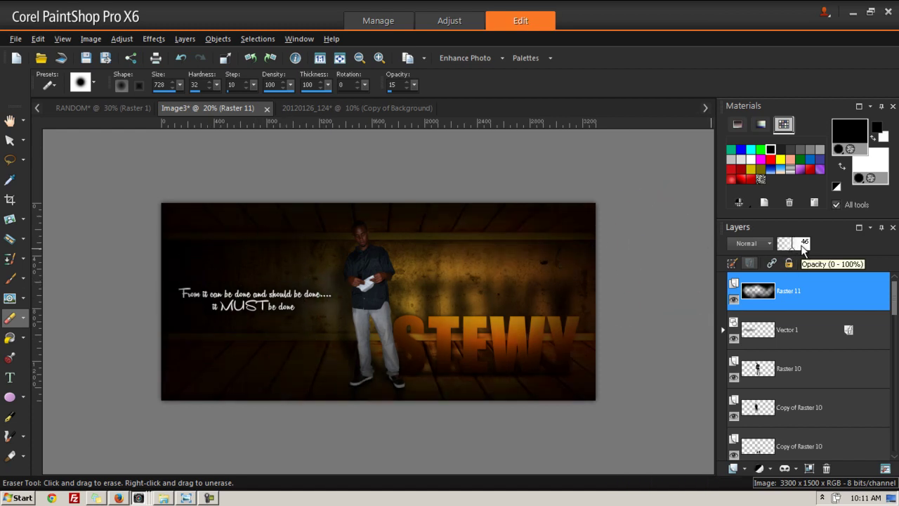
scroll(794, 247, up, 5)
click(759, 374)
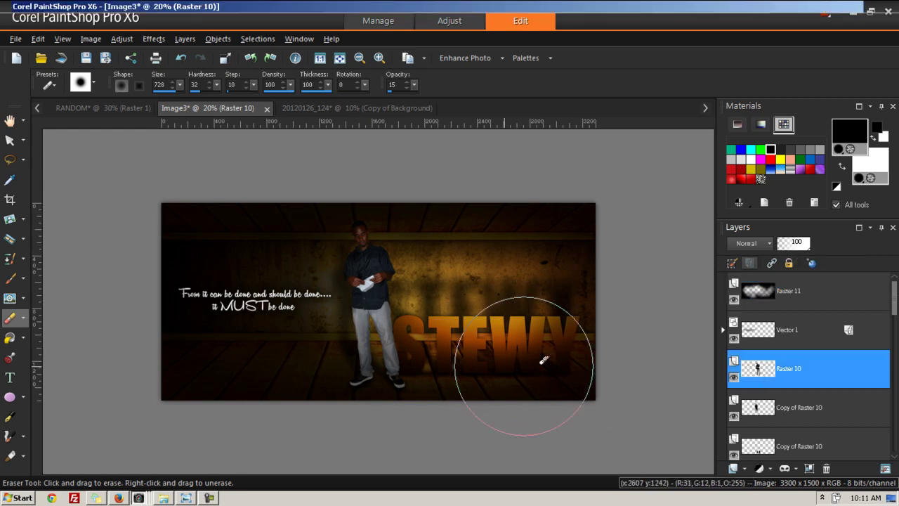
Step: Lighten the shadow over the letter S and duplicate the Raster 10 layer
mouse_move(410, 338)
mouse_down()
mouse_move(391, 341)
mouse_move(393, 362)
mouse_move(352, 363)
mouse_up()
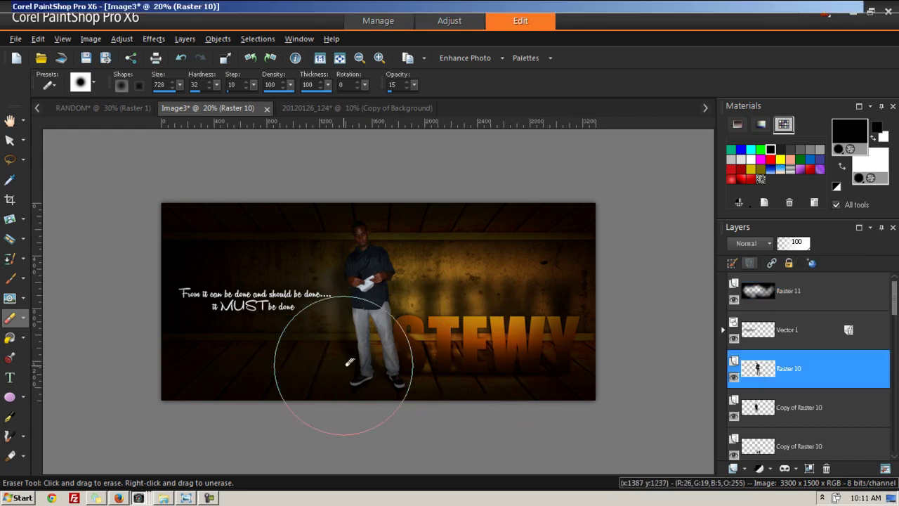
right_click(753, 373)
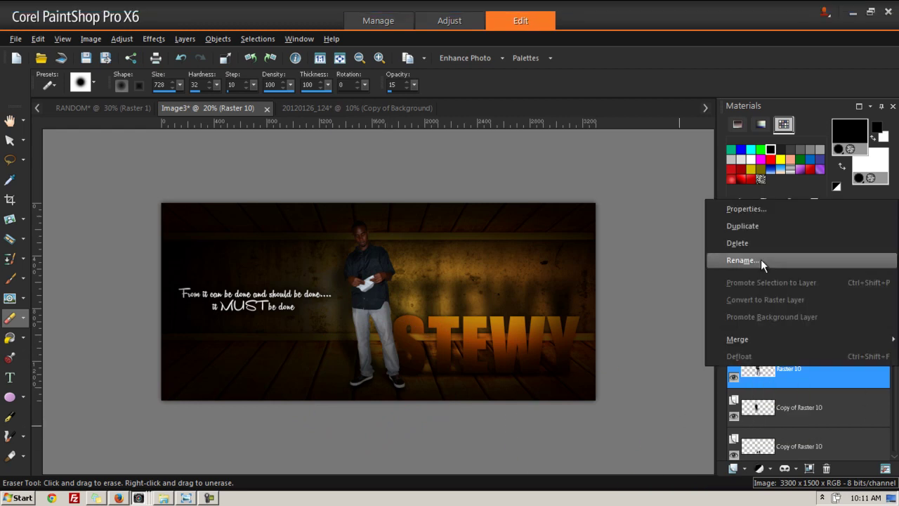
click(759, 226)
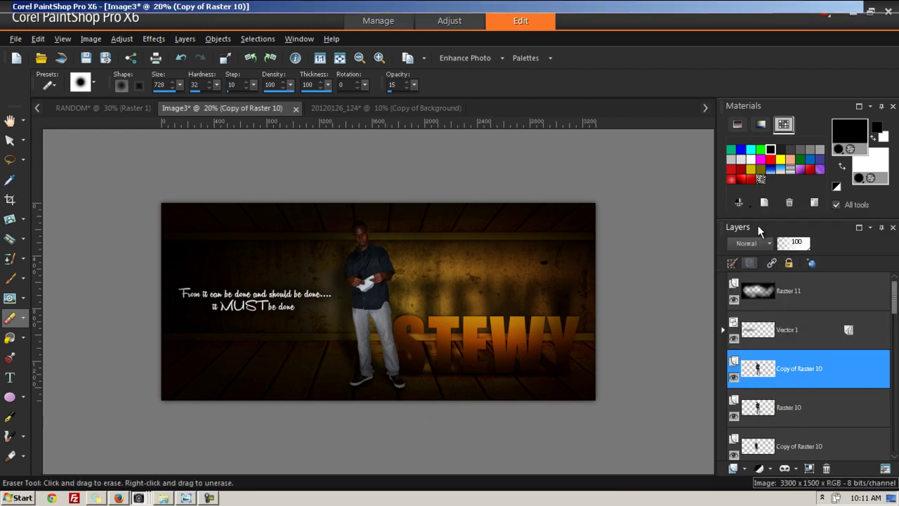
Step: Darken the copied layer into a silhouette with Brightness/Contrast
click(122, 39)
mouse_move(170, 174)
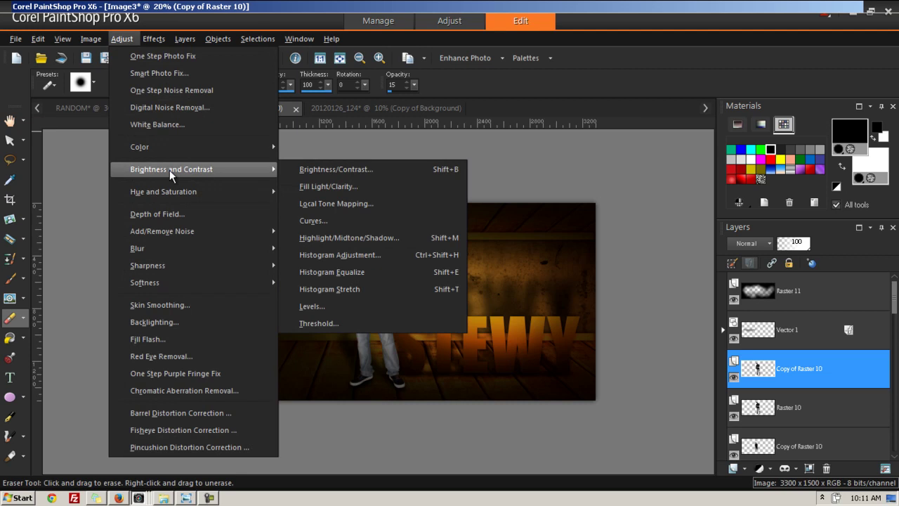
click(329, 175)
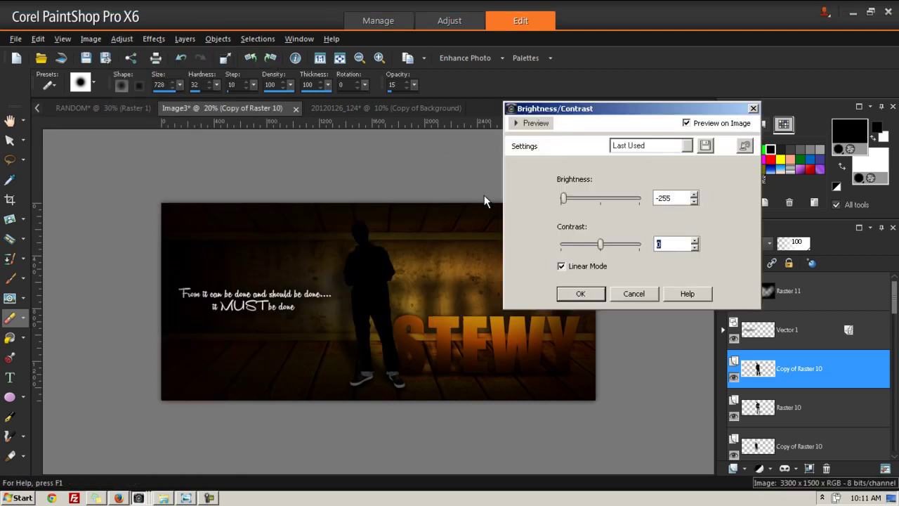
click(572, 295)
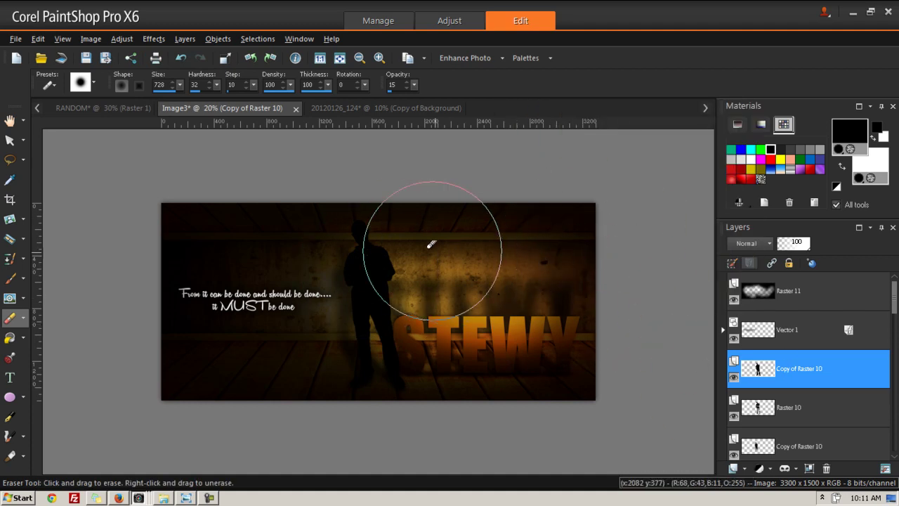
Step: Erase the silhouette over the man's head, chest, hands and legs, and fade the copy to about 77 opacity
mouse_move(430, 247)
mouse_down()
mouse_move(408, 268)
mouse_move(383, 233)
mouse_up()
drag(406, 299, 410, 337)
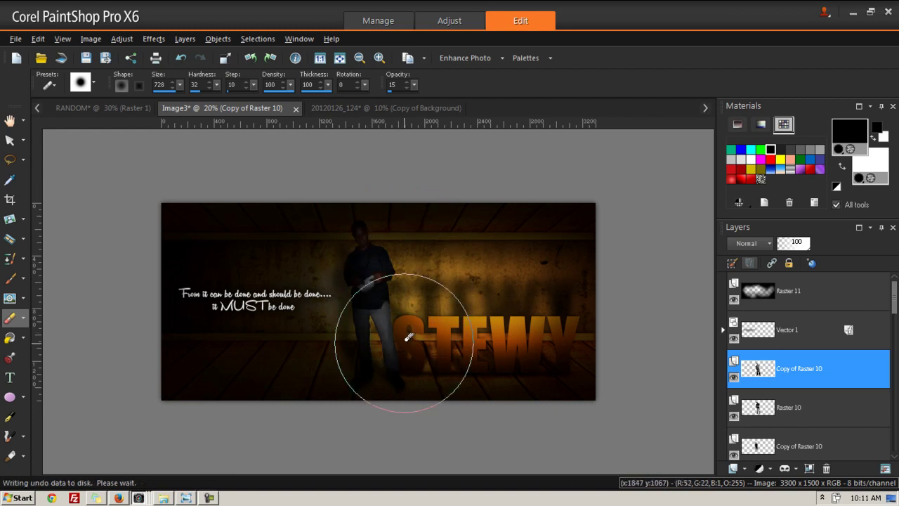
mouse_move(401, 285)
mouse_down()
mouse_move(364, 260)
mouse_move(358, 266)
mouse_move(371, 228)
mouse_up()
drag(394, 314, 392, 326)
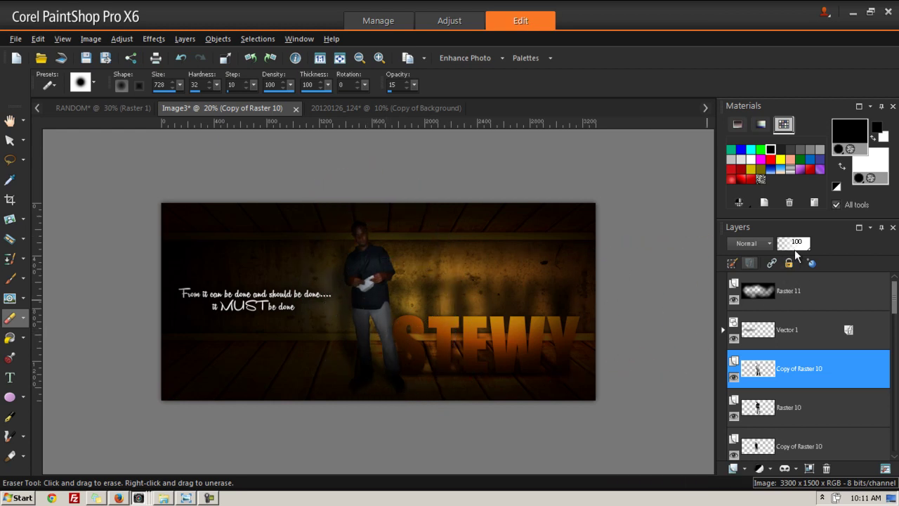
click(801, 243)
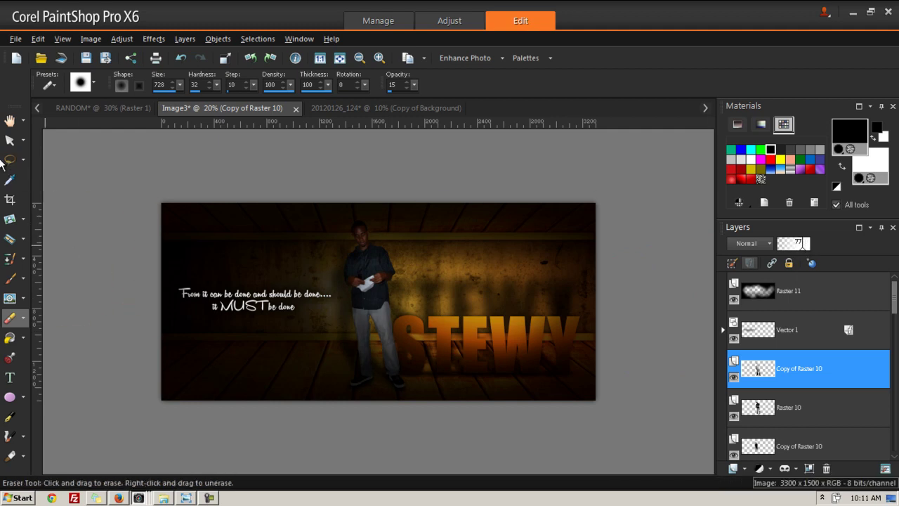
click(9, 139)
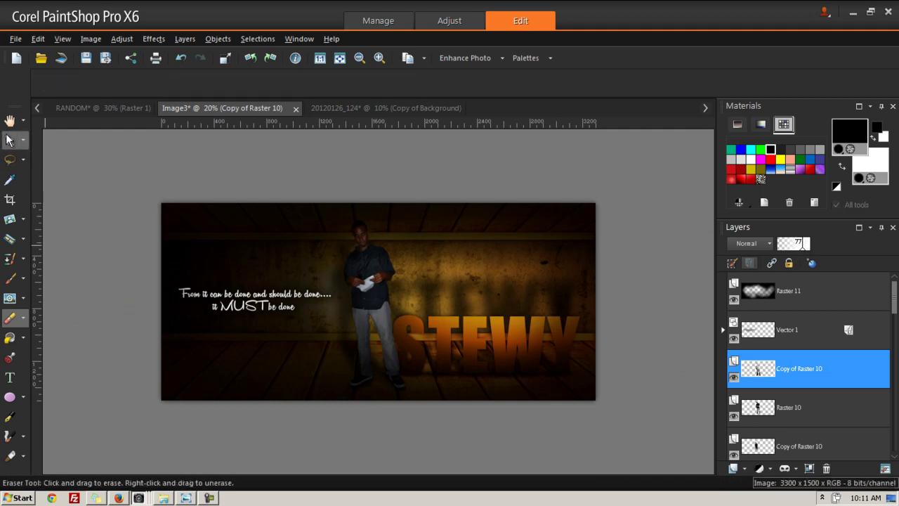
click(287, 360)
key(ctrl+w)
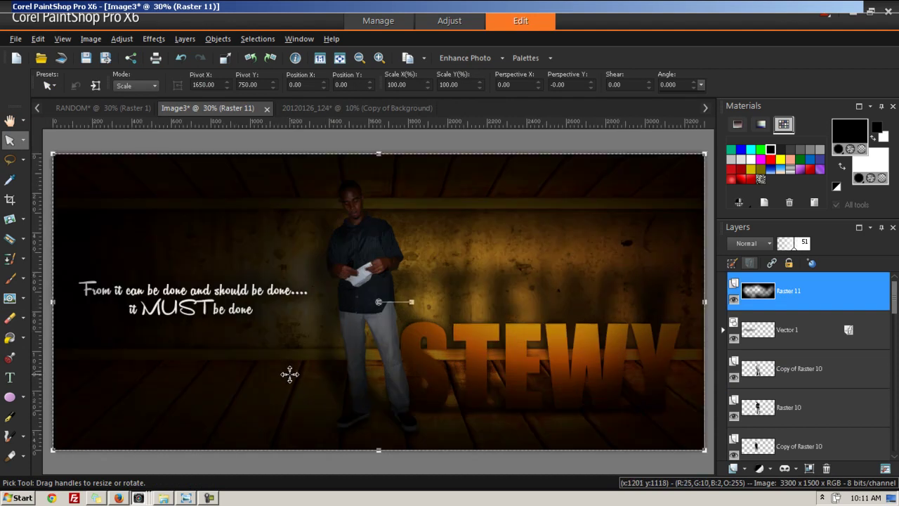
scroll(290, 367, down, 1)
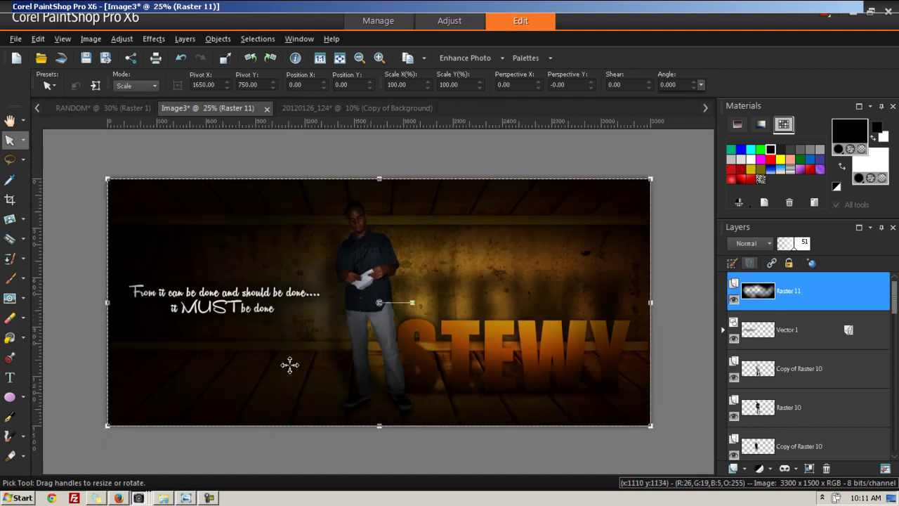
click(99, 111)
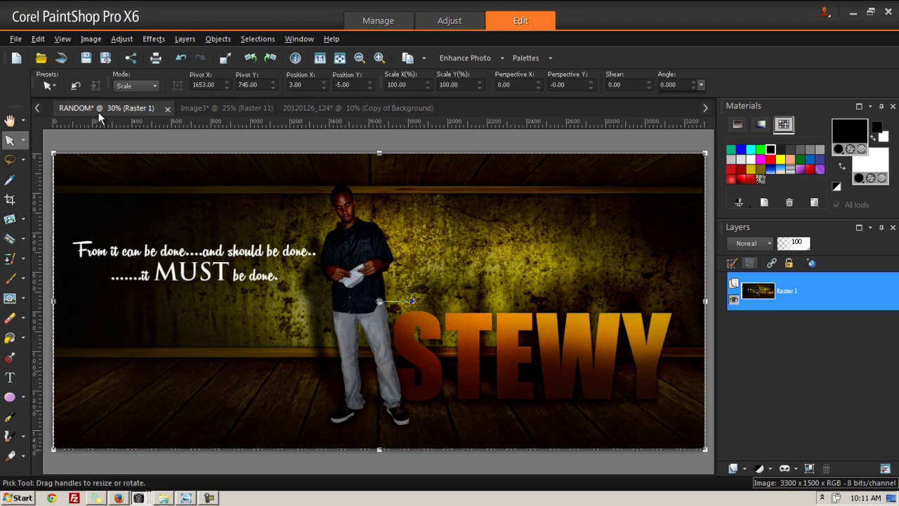
click(209, 111)
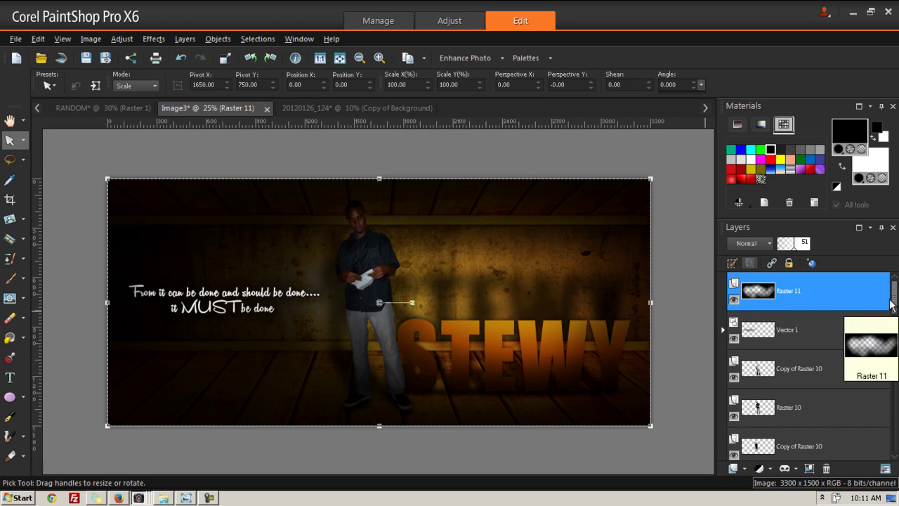
Step: Flatten all layers with Merge All, then duplicate the Background as Copy of Background
right_click(766, 294)
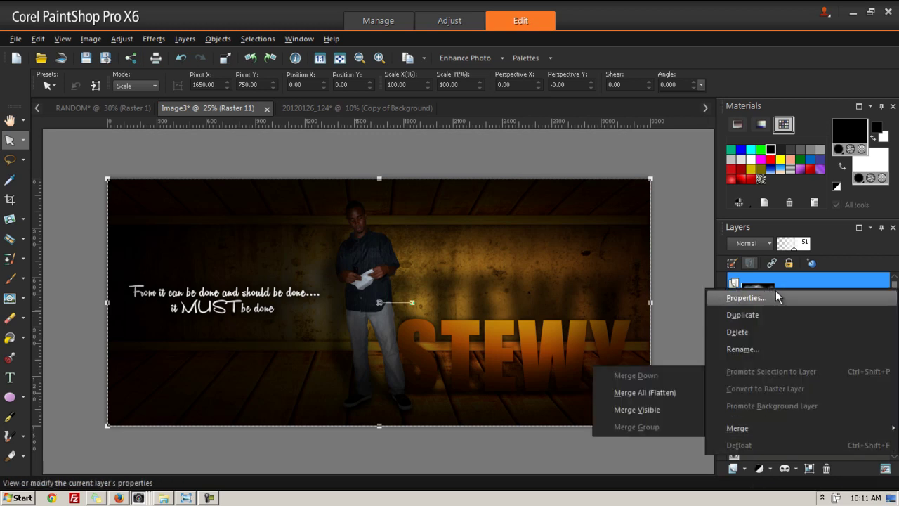
click(767, 291)
click(767, 292)
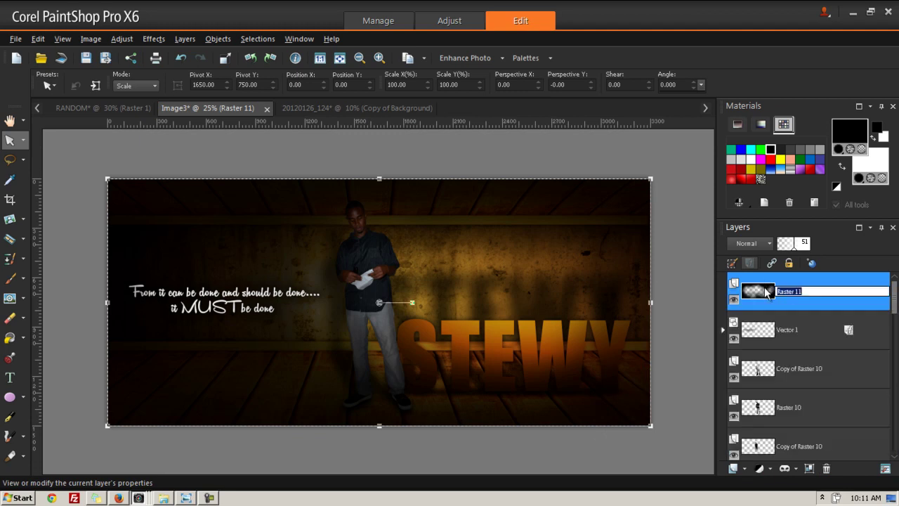
right_click(767, 292)
mouse_move(738, 425)
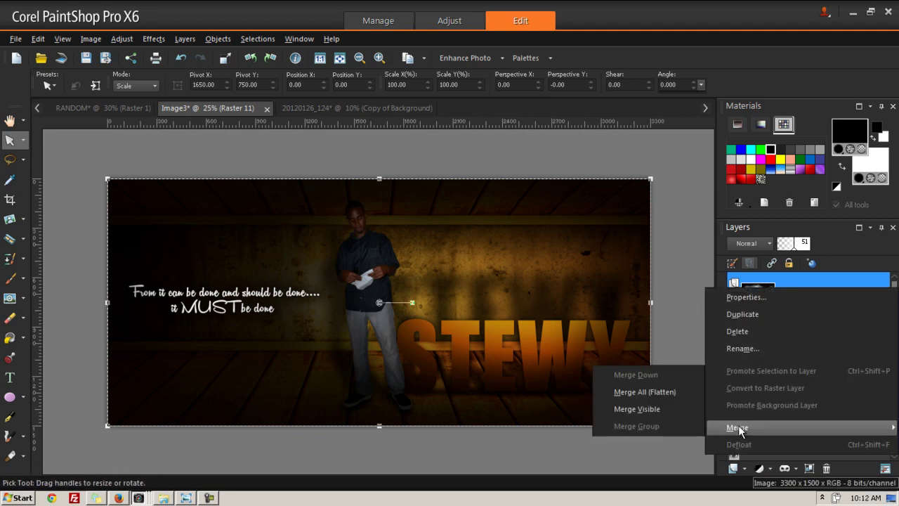
click(655, 395)
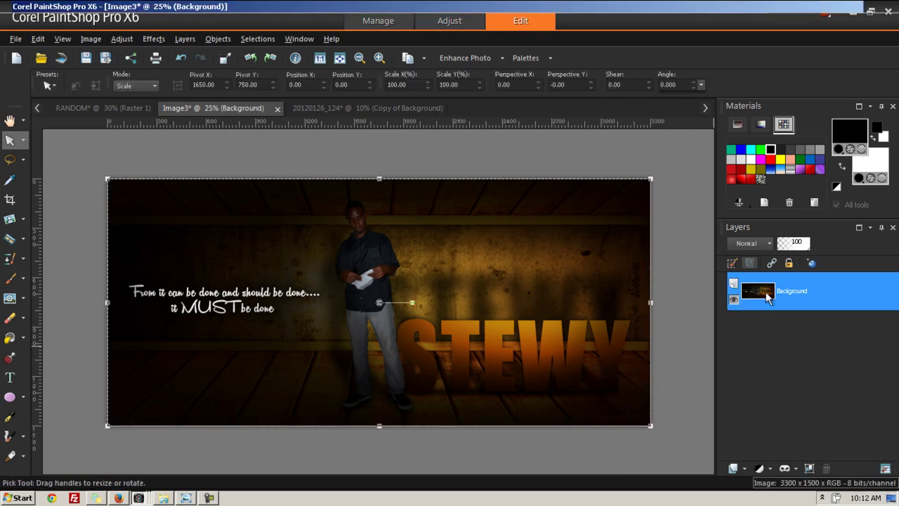
right_click(768, 295)
click(742, 319)
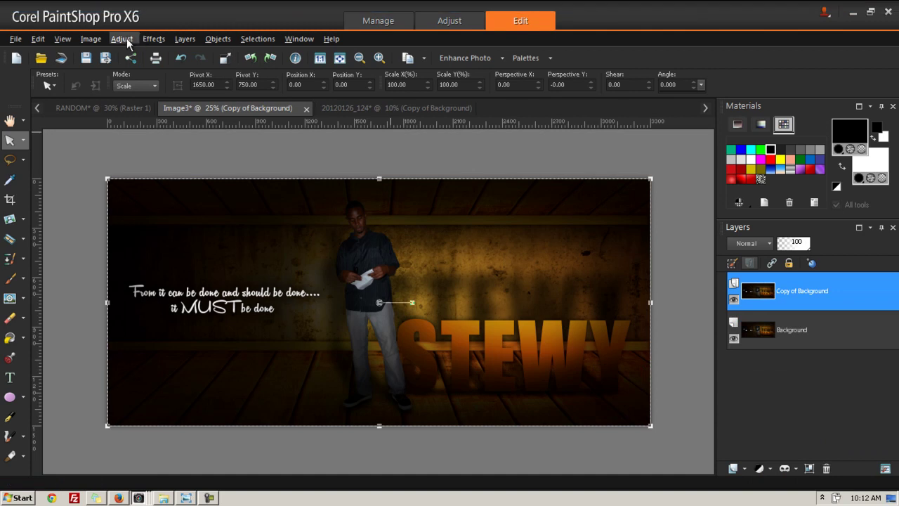
Step: Apply High Pass Sharpen to Copy of Background with strength 74, radius 131 and Overlay blend
click(479, 60)
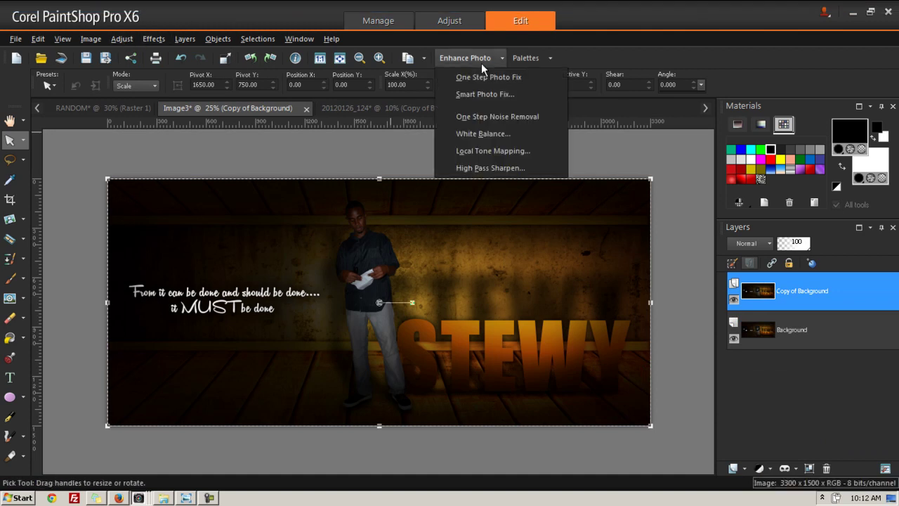
click(480, 168)
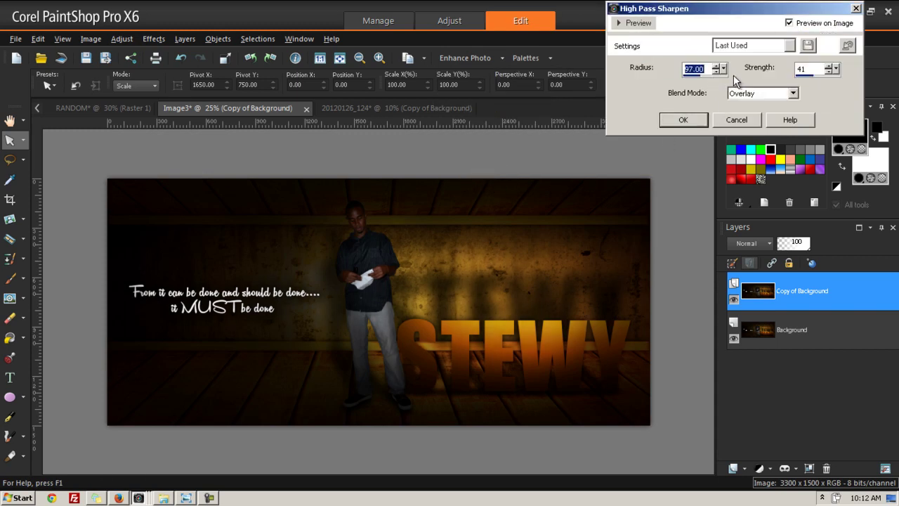
click(790, 23)
click(790, 23)
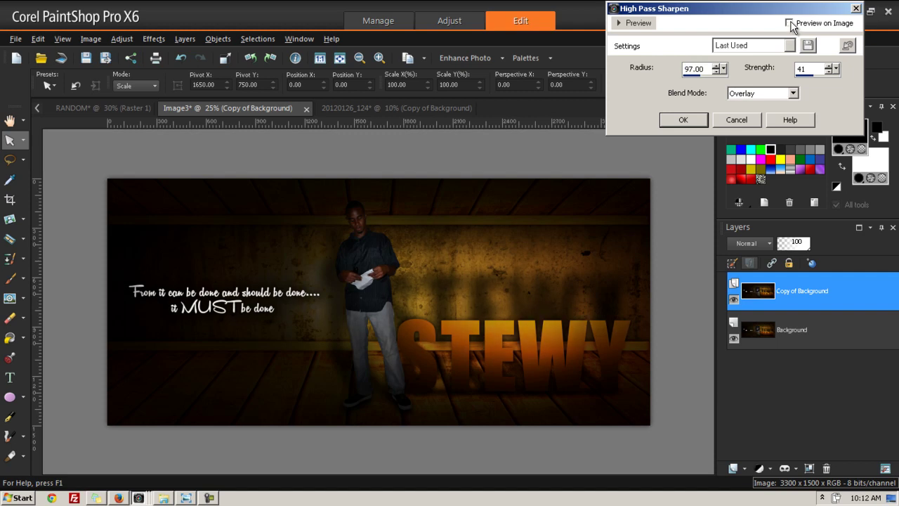
click(791, 23)
click(790, 23)
click(790, 24)
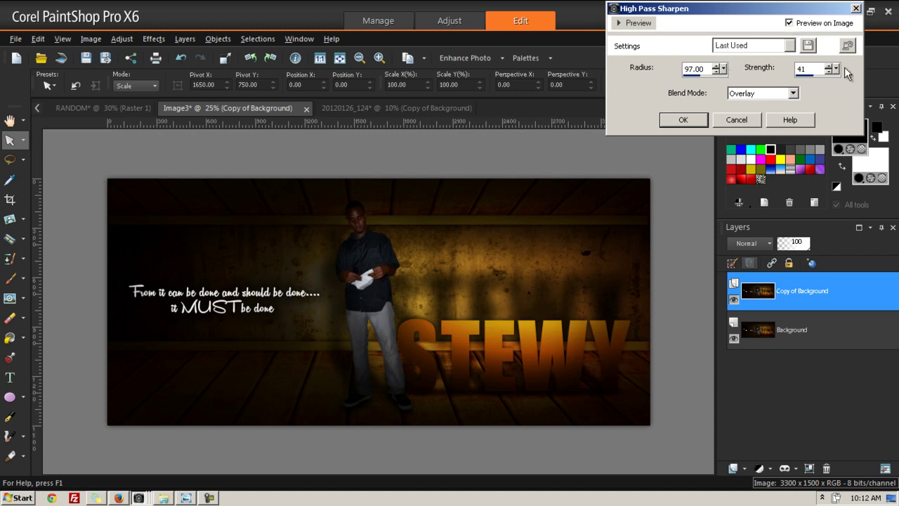
drag(836, 68, 863, 77)
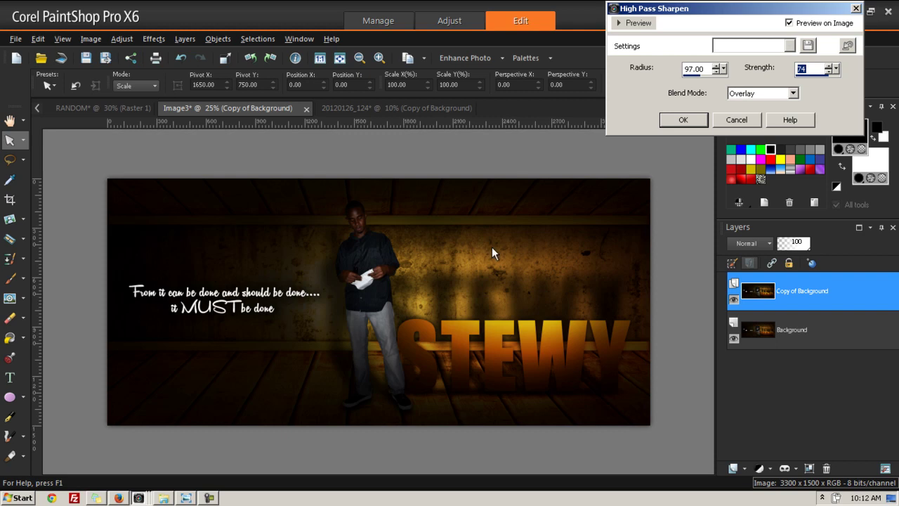
drag(723, 71, 734, 70)
click(685, 121)
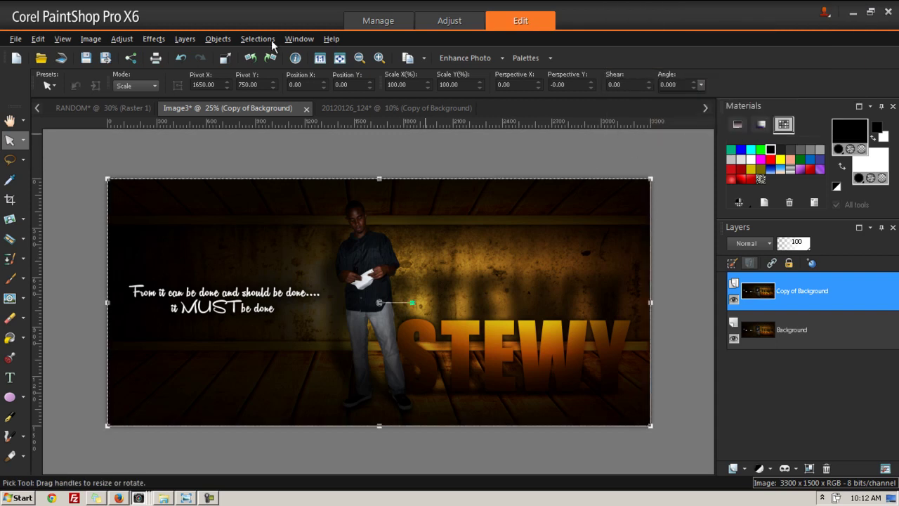
Step: Launch Topaz Adjust 5 from Effects > Plugins > Topaz Labs
click(123, 39)
mouse_move(154, 39)
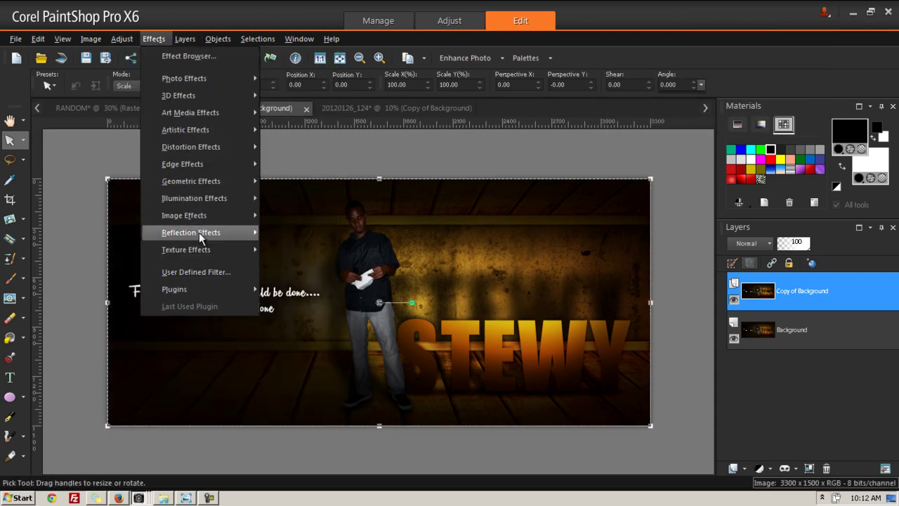
mouse_move(206, 288)
mouse_move(301, 286)
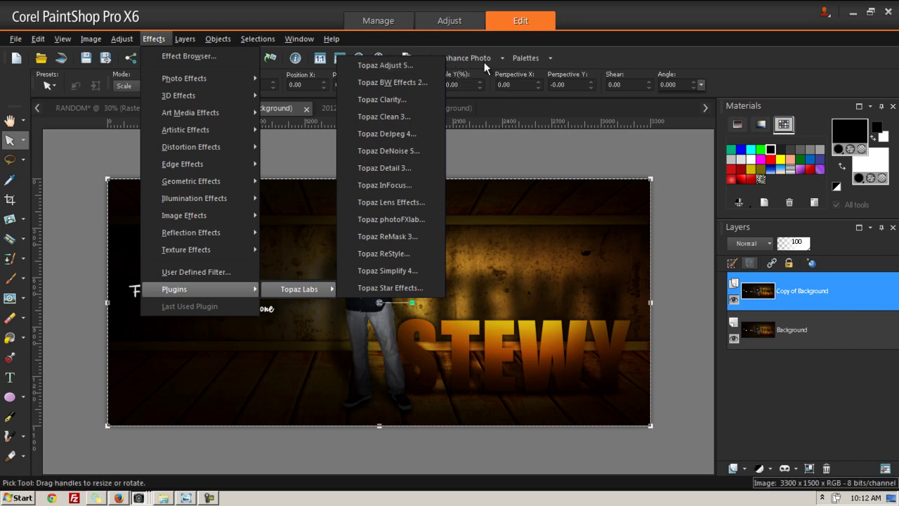
click(409, 65)
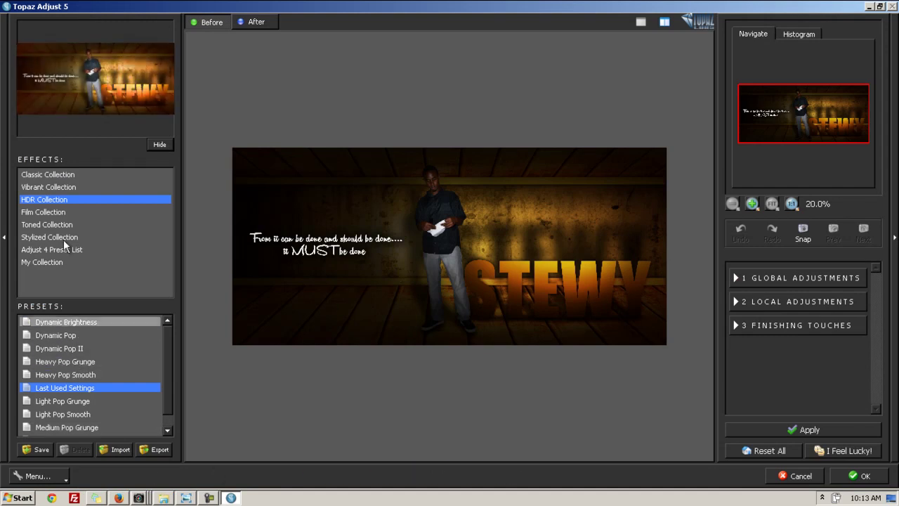
Step: Compare the Dynamic Pop presets, then apply HDR Heavy Pop Grunge and return to PaintShop Pro
click(57, 335)
click(67, 321)
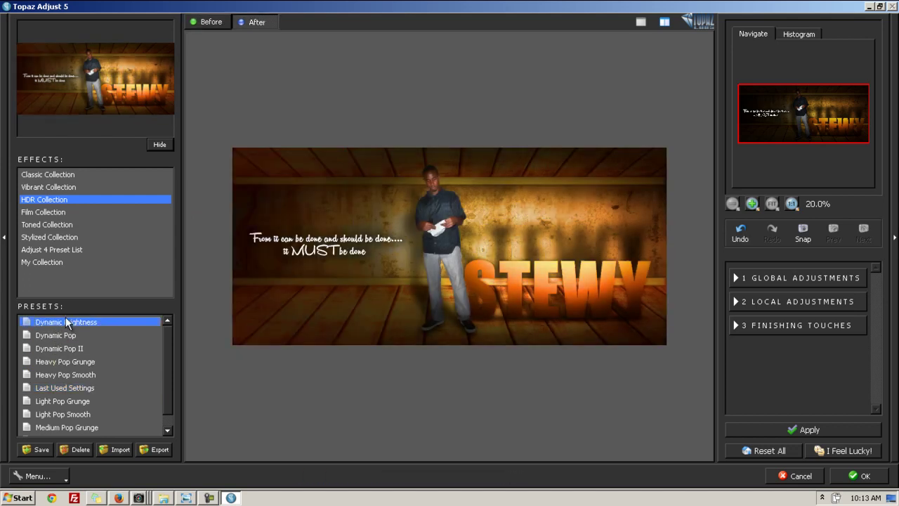
click(68, 336)
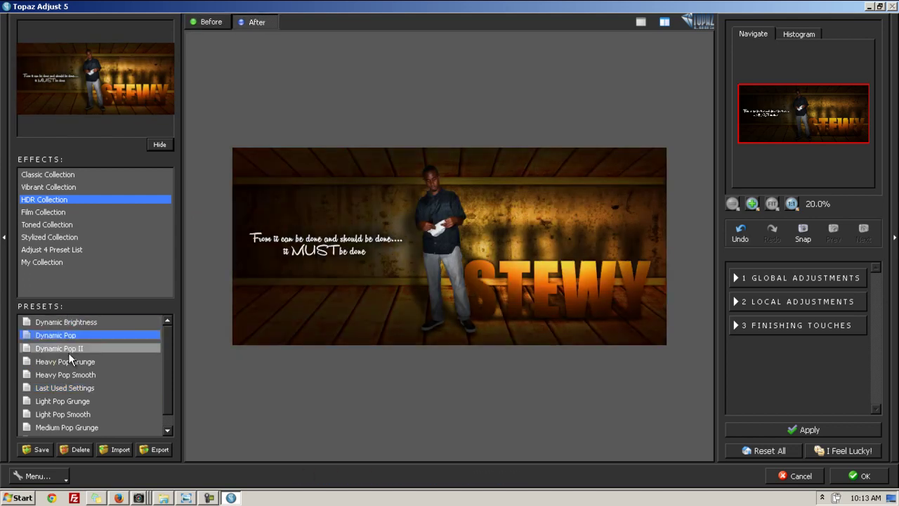
click(69, 354)
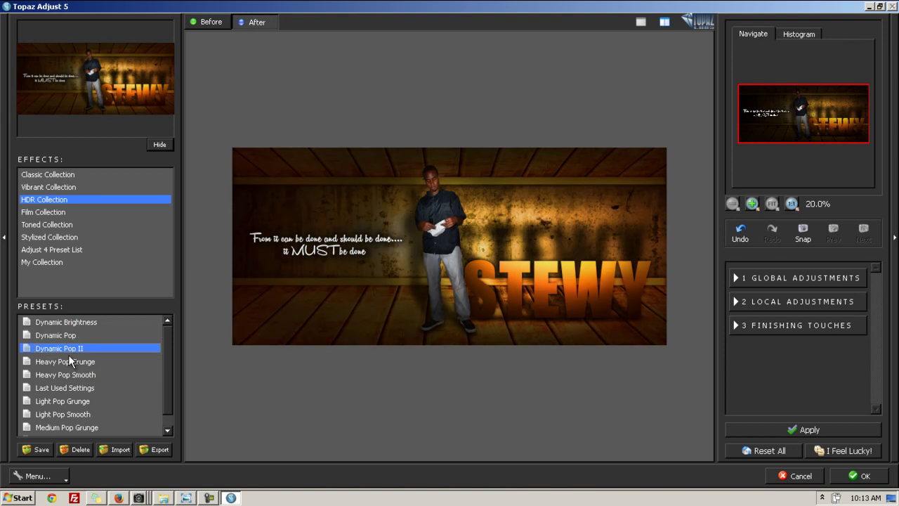
click(71, 336)
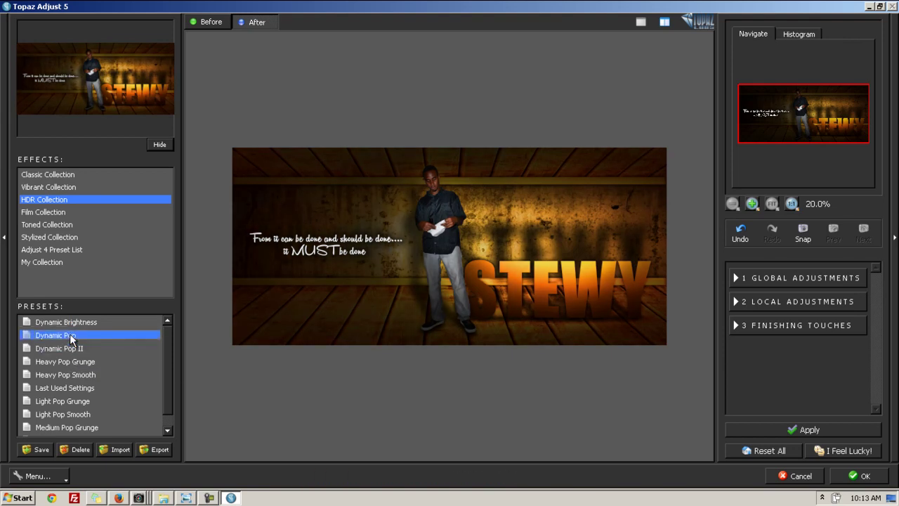
click(66, 388)
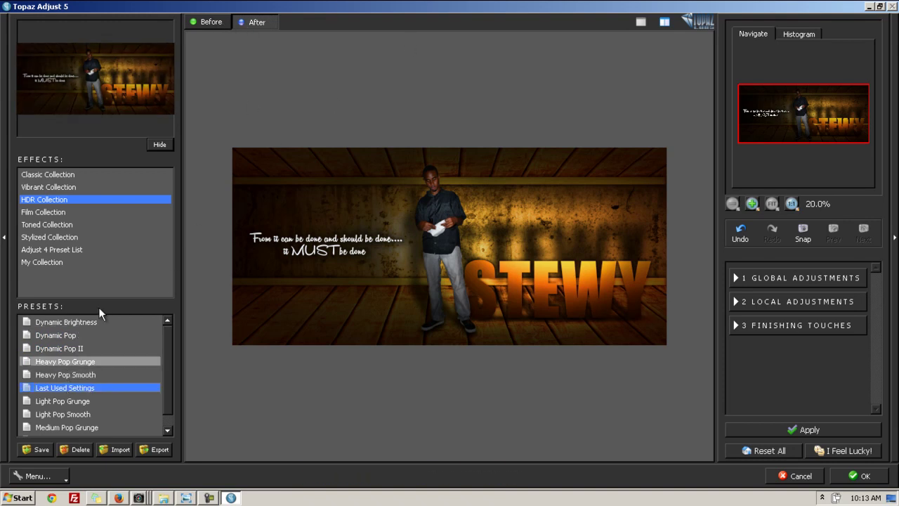
click(77, 338)
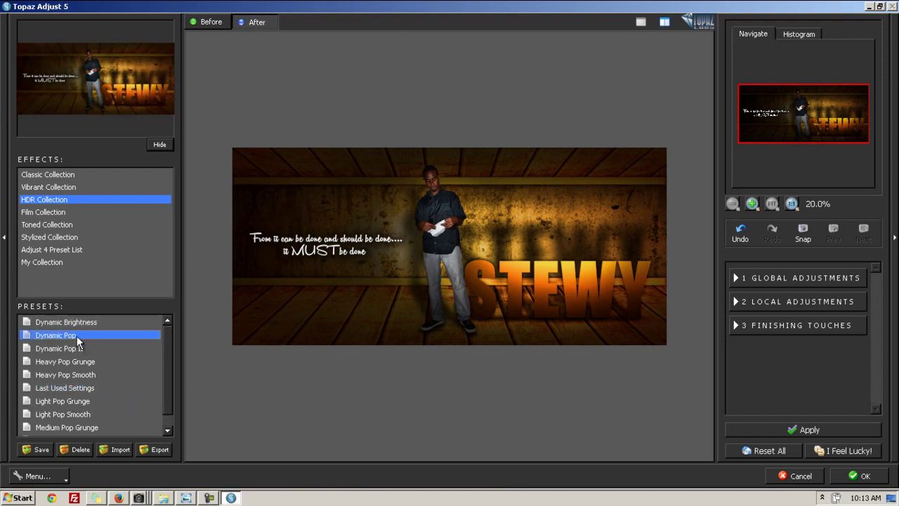
click(77, 362)
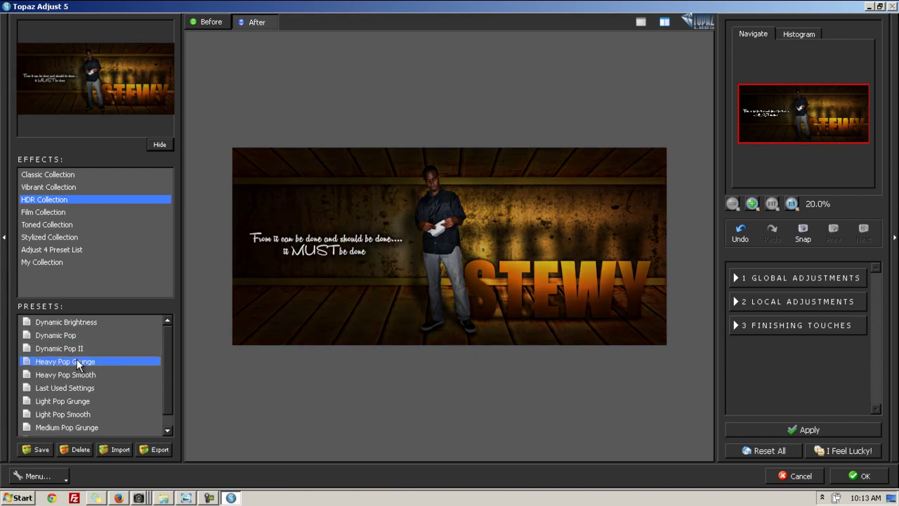
click(860, 476)
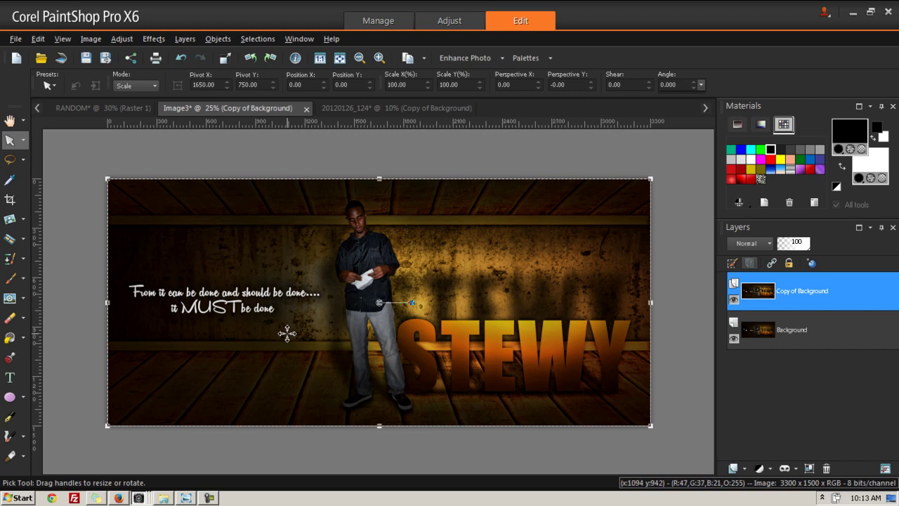
Step: Add a new Raster 1 layer, fill it with black, and set its opacity to 71
right_click(764, 300)
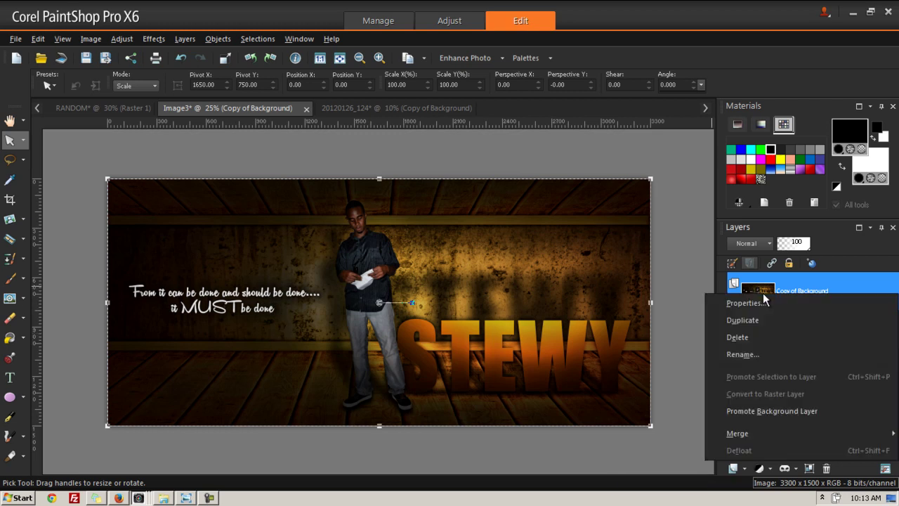
click(766, 289)
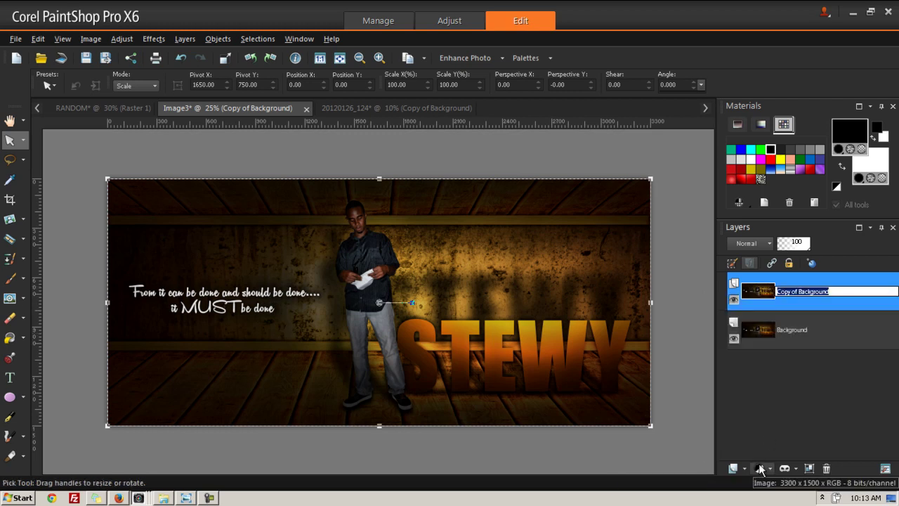
click(735, 469)
click(772, 369)
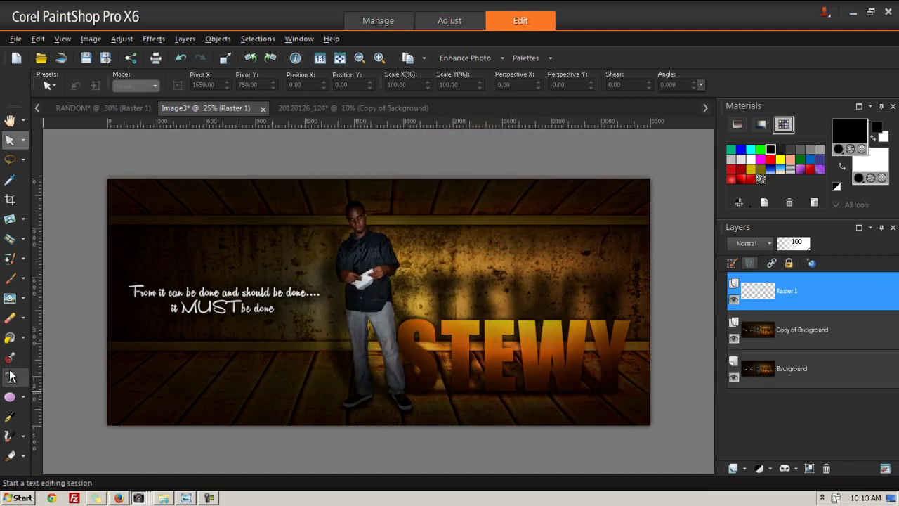
click(9, 341)
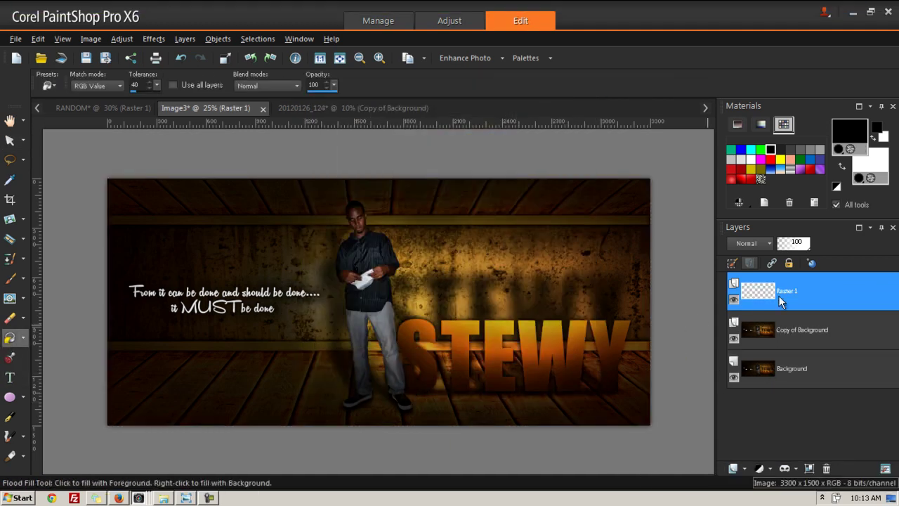
click(439, 295)
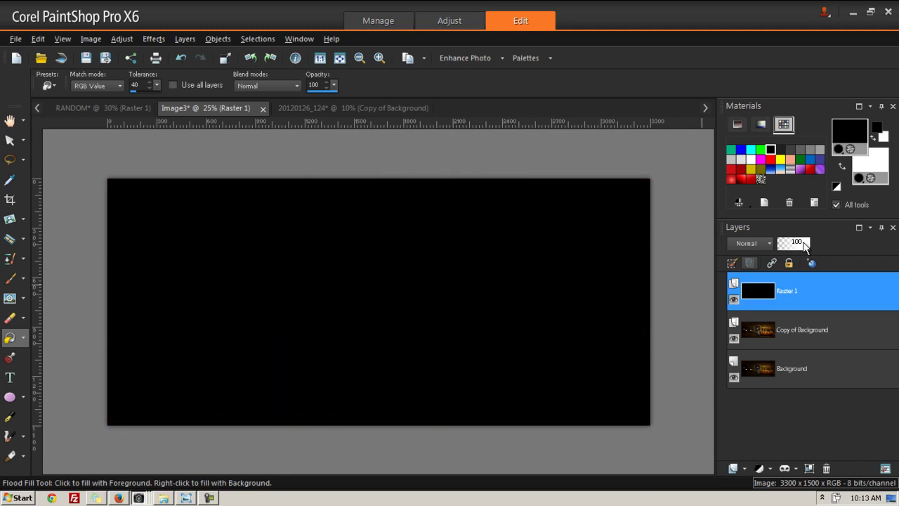
click(800, 243)
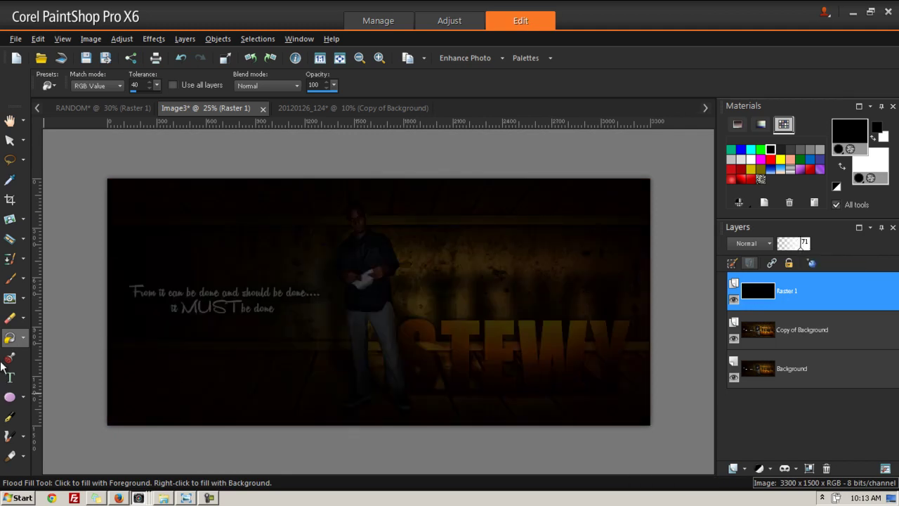
click(10, 318)
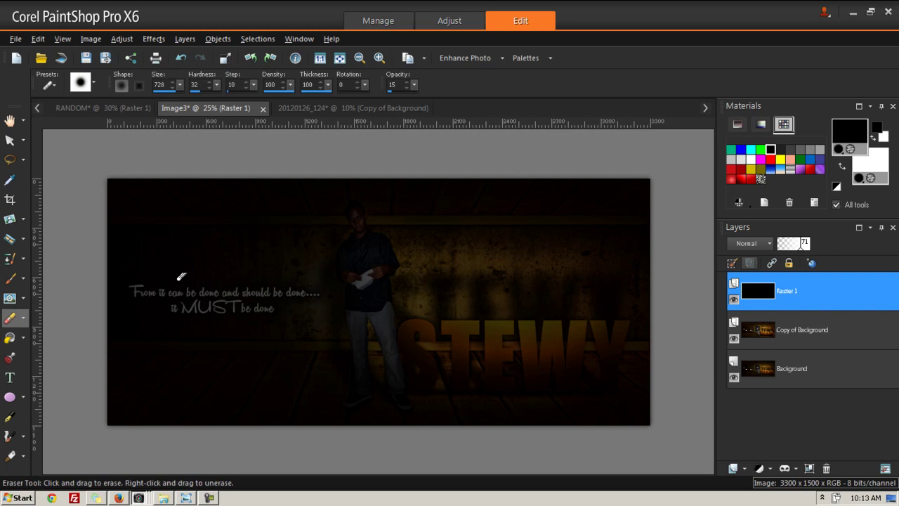
Step: Softly erase Raster 1's black over the man, STEWY and surrounding wall, then show the RANDOM image
mouse_move(298, 267)
mouse_down()
mouse_move(336, 242)
mouse_move(396, 317)
mouse_move(480, 340)
mouse_move(560, 241)
mouse_move(583, 284)
mouse_move(460, 331)
mouse_move(287, 354)
mouse_move(227, 342)
mouse_move(210, 327)
mouse_move(248, 239)
mouse_move(208, 218)
mouse_move(293, 254)
mouse_move(470, 276)
mouse_move(547, 272)
mouse_move(374, 382)
mouse_move(503, 345)
mouse_move(583, 360)
mouse_move(614, 342)
mouse_move(564, 241)
mouse_up()
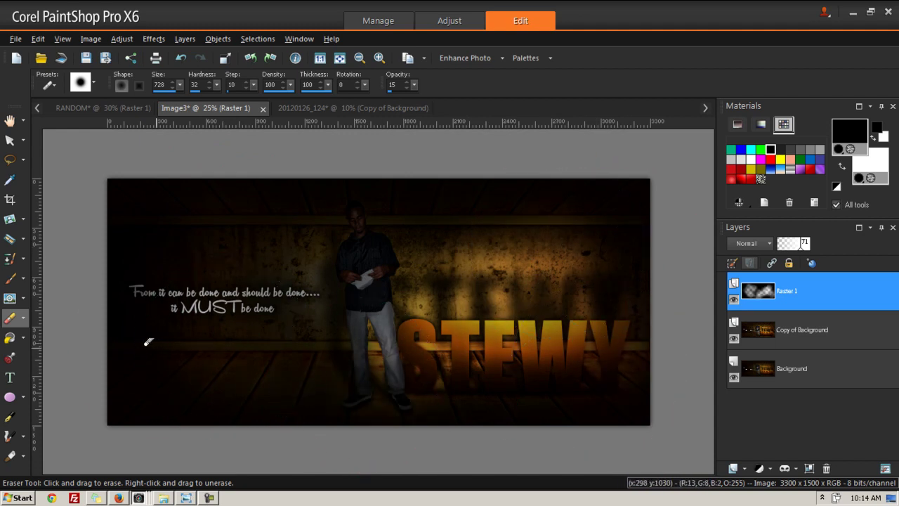
mouse_move(488, 281)
mouse_down()
mouse_move(450, 258)
mouse_move(362, 247)
mouse_move(324, 307)
mouse_move(378, 215)
mouse_move(422, 229)
mouse_move(459, 256)
mouse_move(348, 225)
mouse_move(290, 247)
mouse_move(347, 302)
mouse_move(324, 313)
mouse_move(226, 316)
mouse_up()
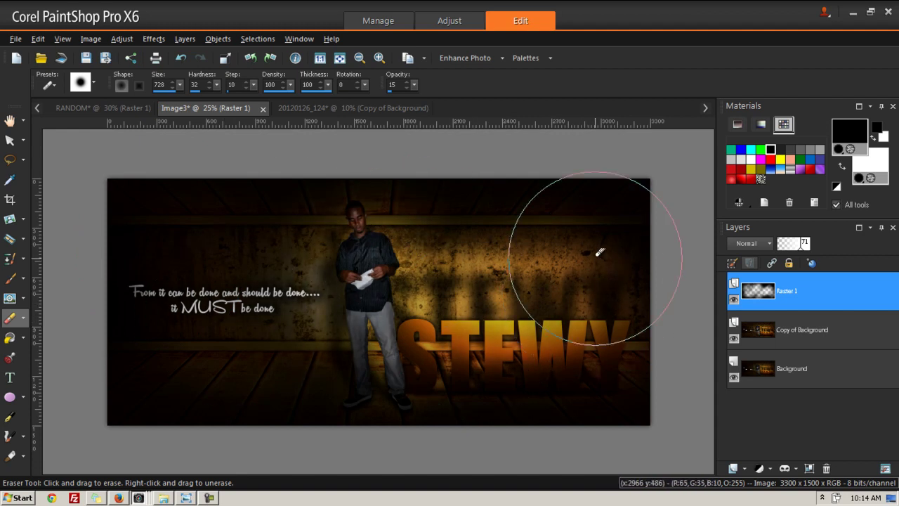
scroll(526, 281, down, 3)
scroll(492, 304, up, 2)
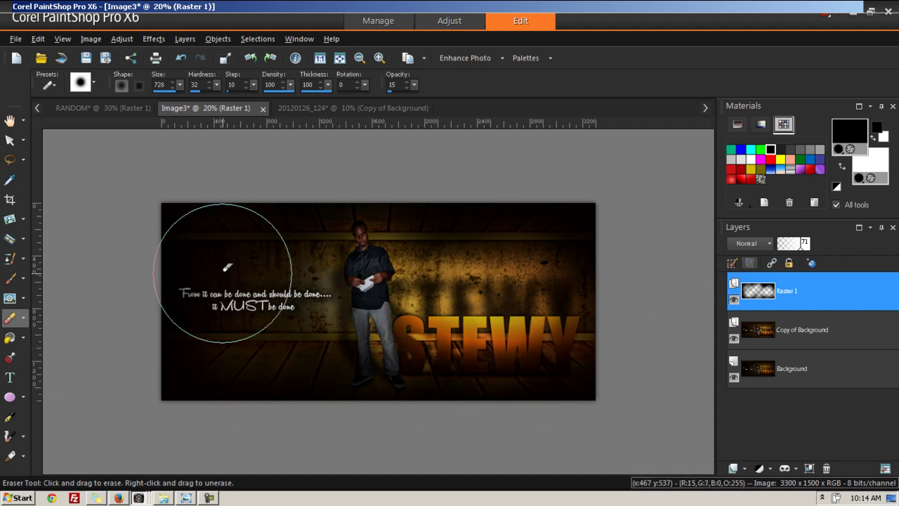
click(104, 107)
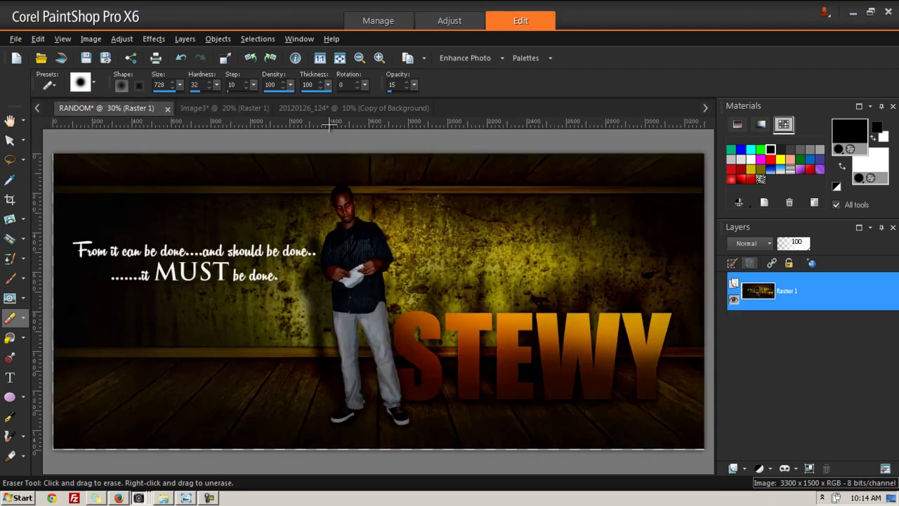
Step: Return to the Image3 banner, select the Pick tool, and open the View menu
click(211, 107)
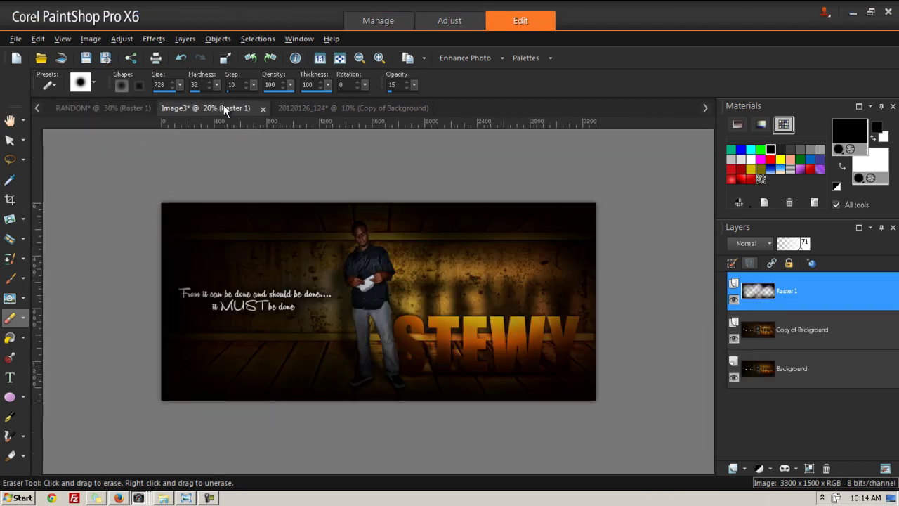
click(9, 140)
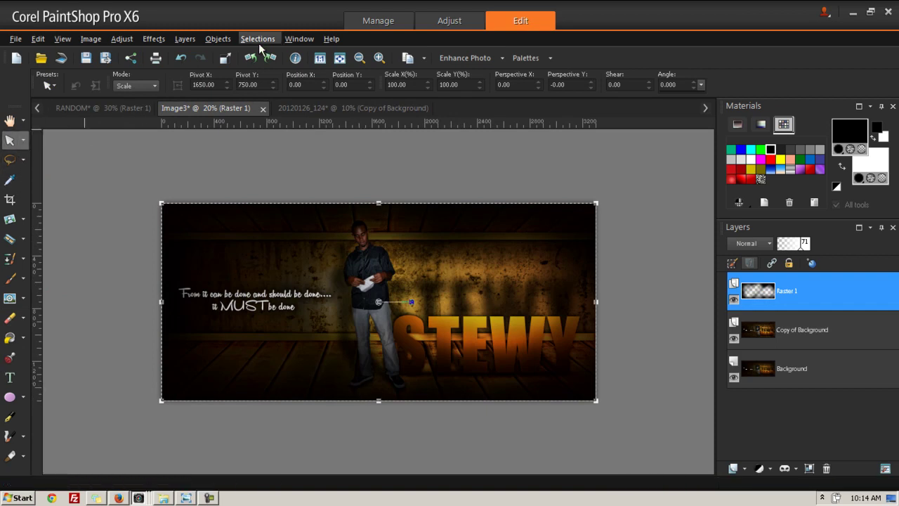
click(124, 39)
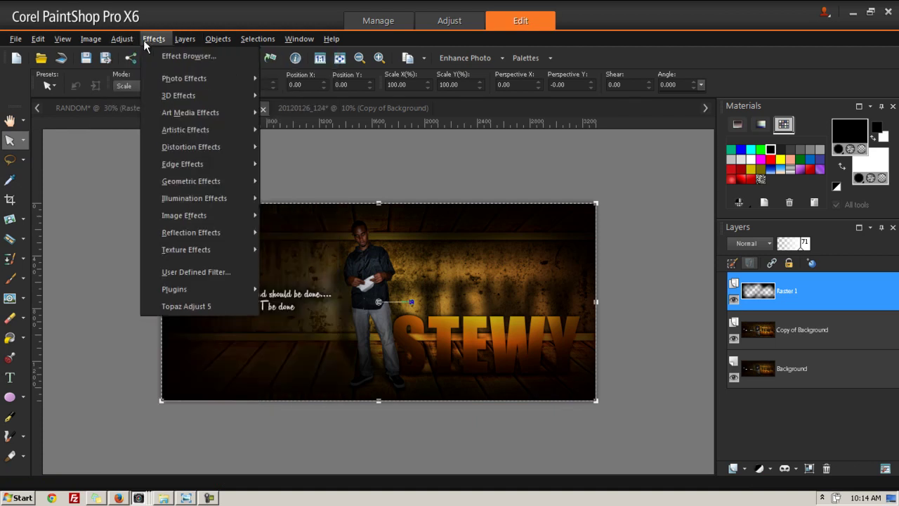
mouse_move(64, 37)
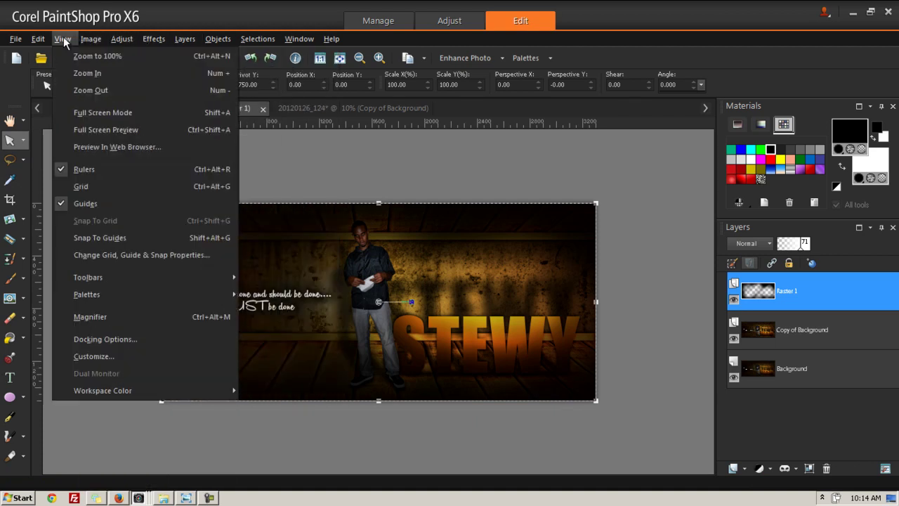
Step: Show the finished STEWY banner in Full Screen Preview, zooming in and out to inspect it
click(97, 130)
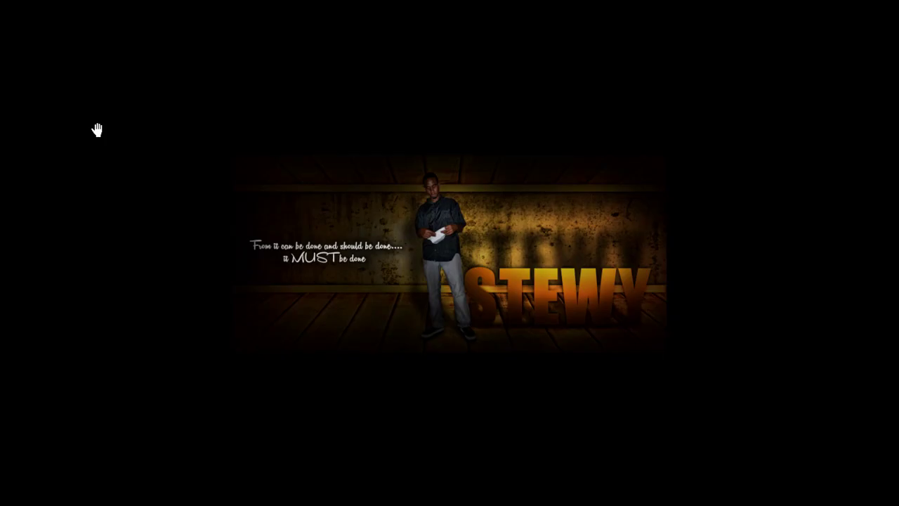
scroll(436, 295, up, 2)
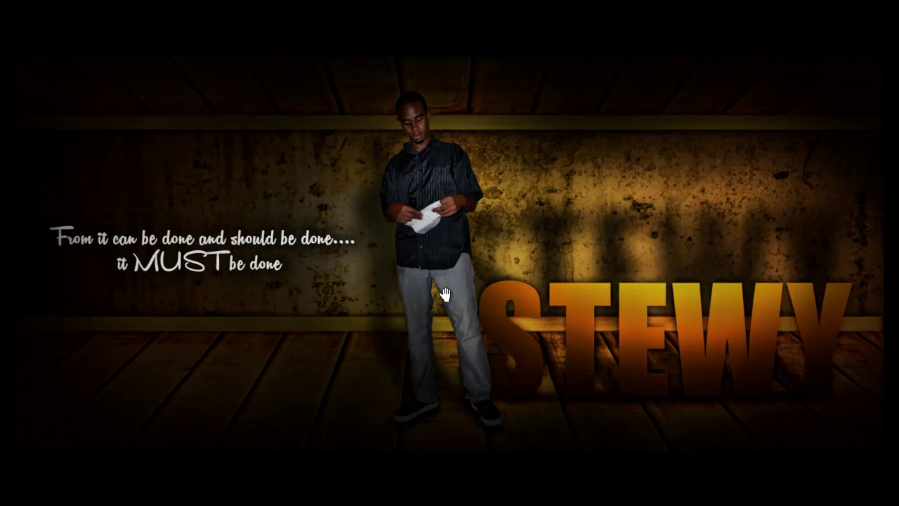
scroll(201, 318, down, 2)
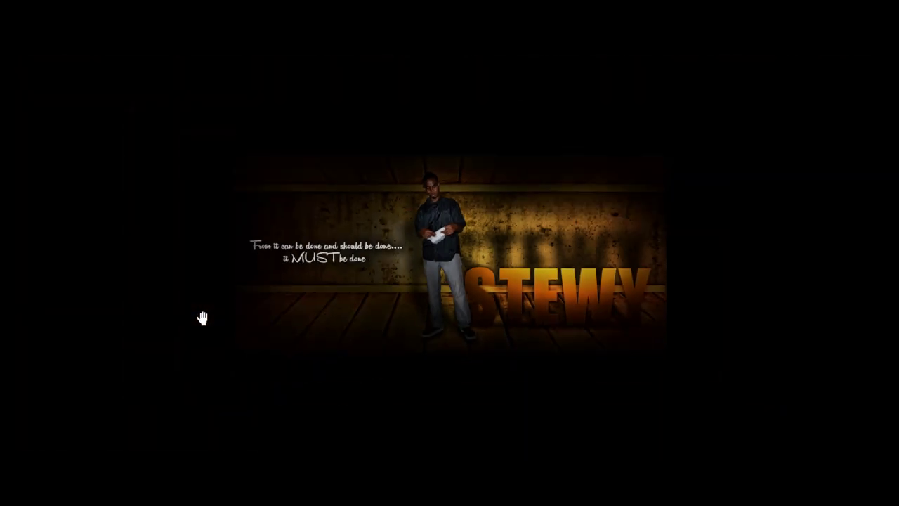
scroll(202, 318, up, 2)
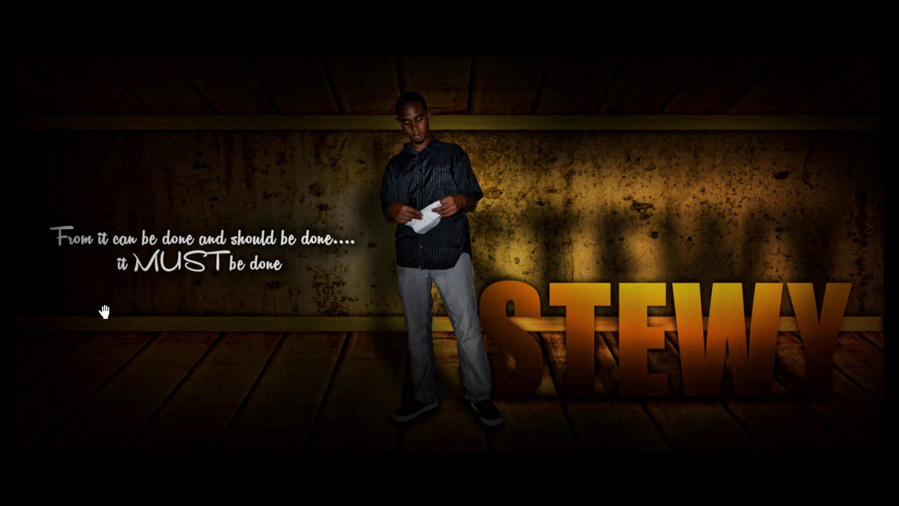
scroll(332, 309, up, 2)
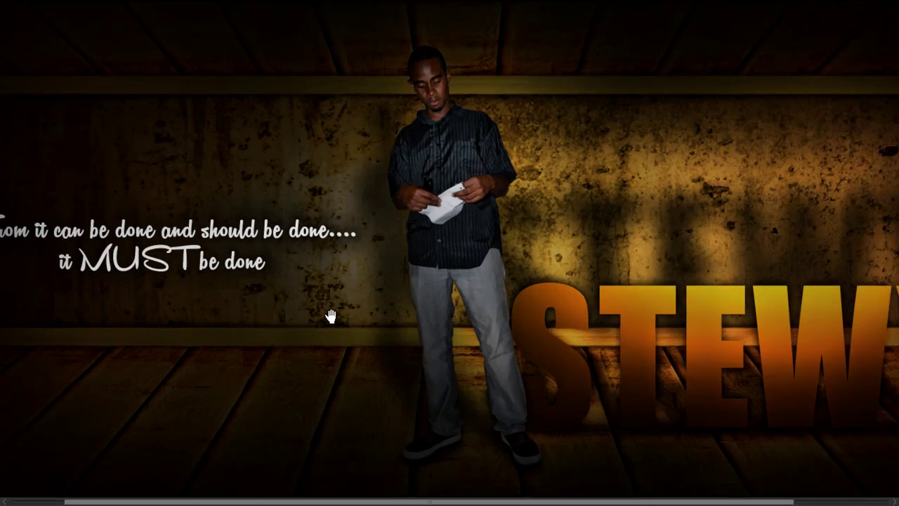
scroll(331, 312, down, 2)
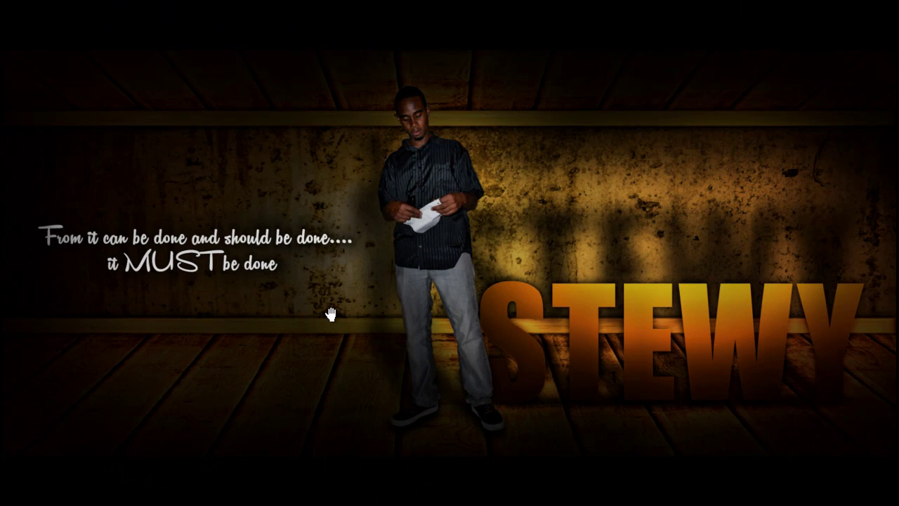